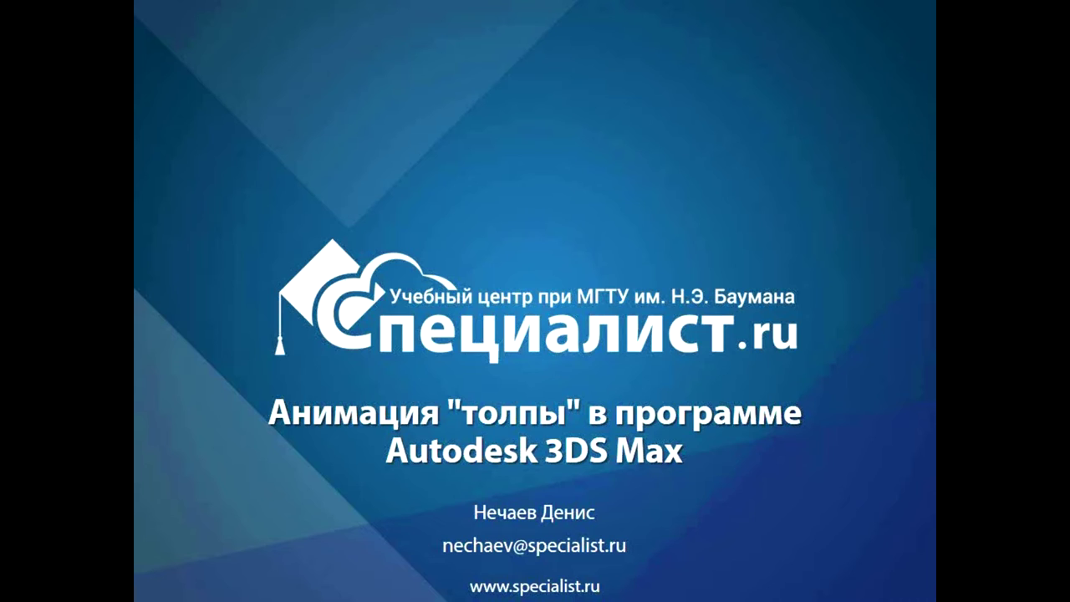
Advance the slideshow from the title slide to the slide on crowds in 3D graphics.
left_click(625, 138)
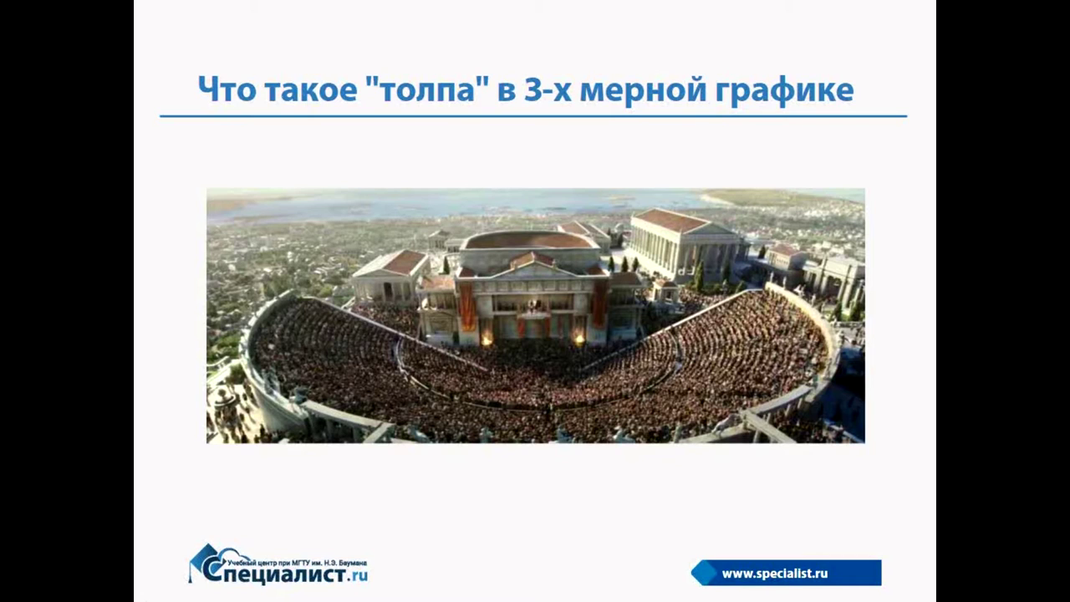
Advance the slideshow to the crowd-system examples slide.
key("Right")
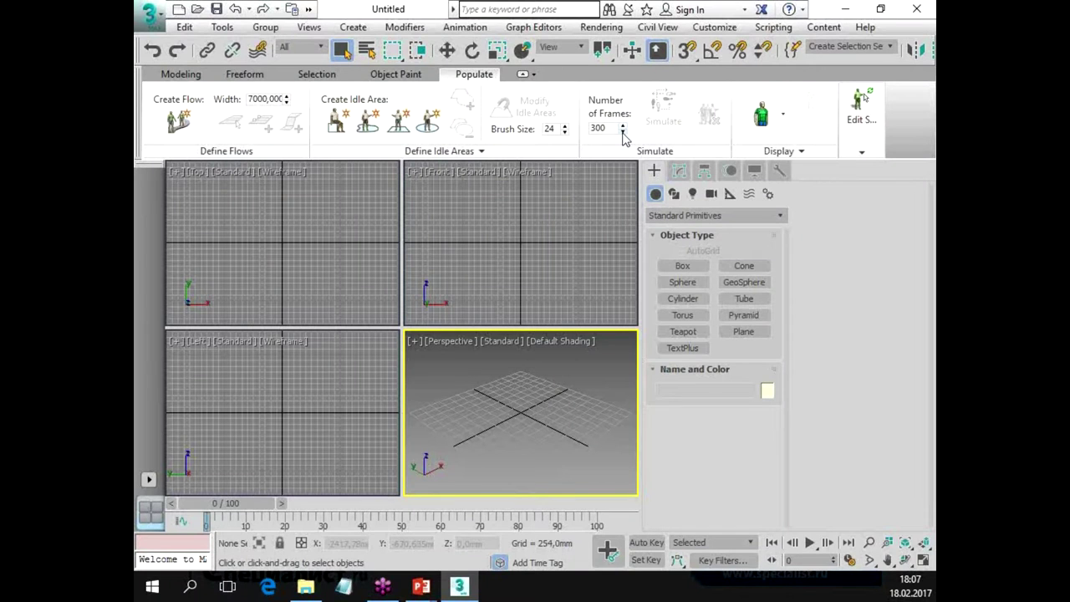
Create a Blizzard particle emitter by dragging a rectangle in the Top viewport.
left_click_drag(639, 242, 783, 248)
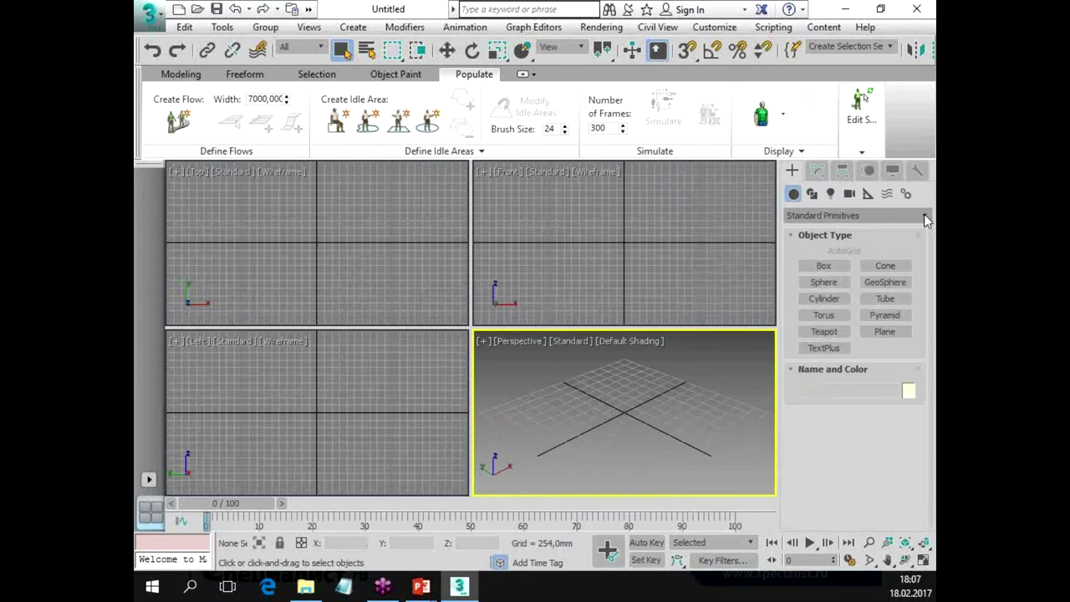
left_click(924, 215)
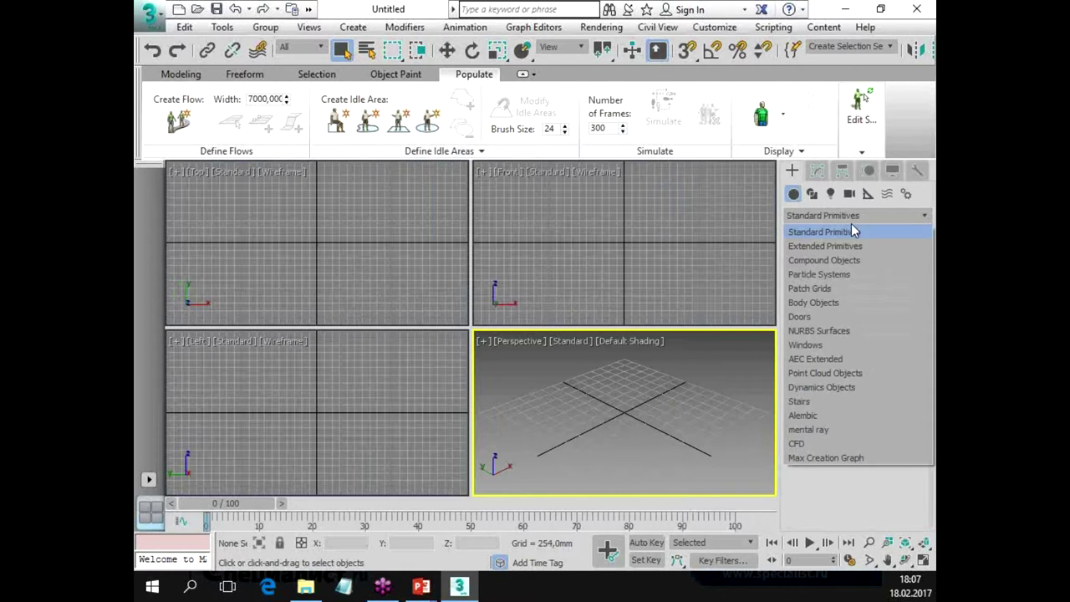
left_click(856, 274)
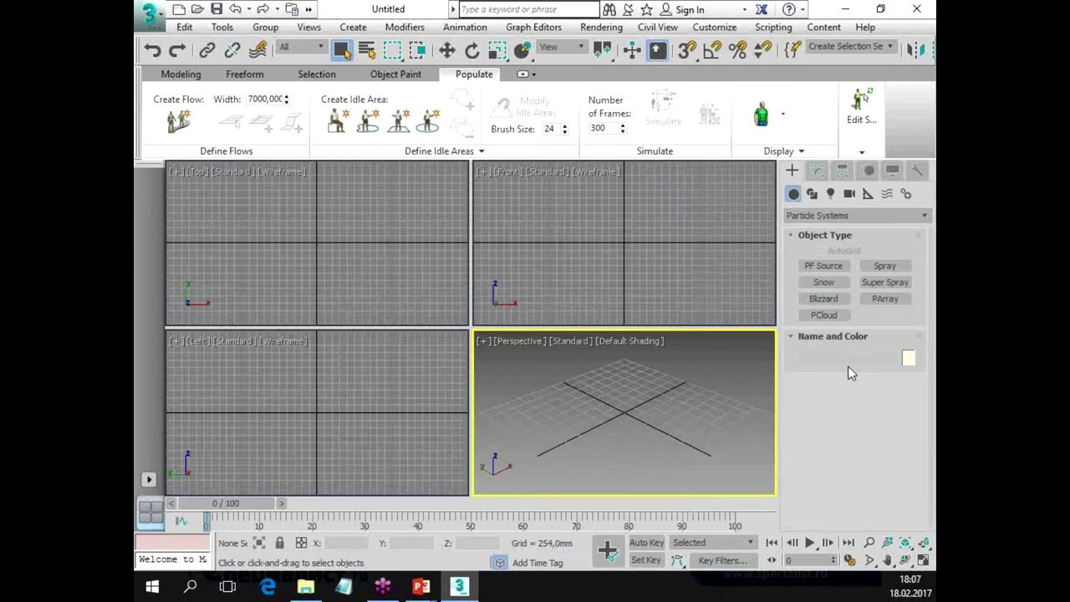
left_click(819, 298)
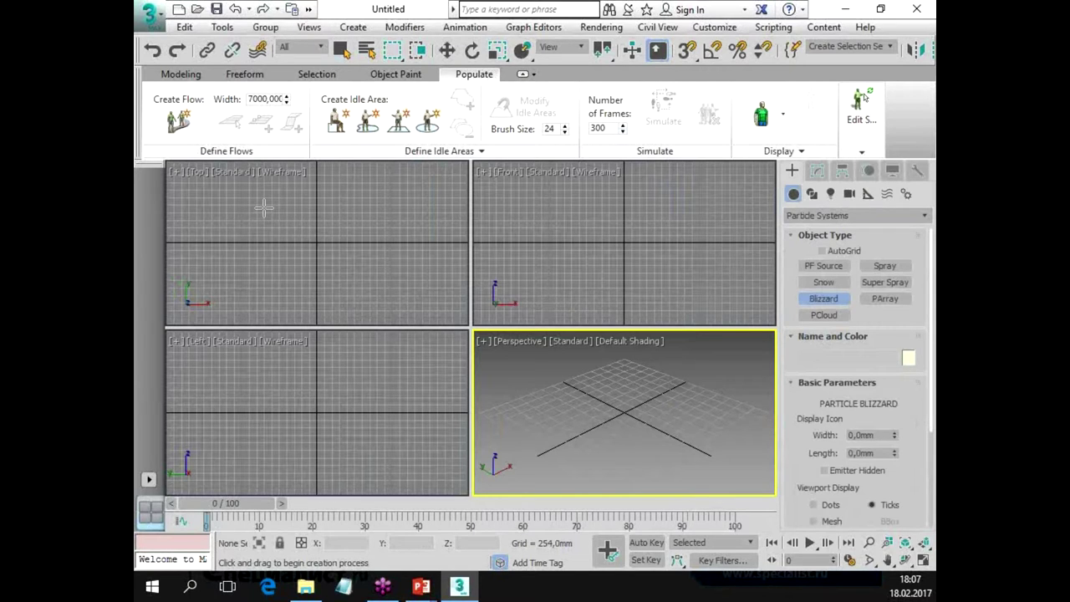
left_click_drag(251, 194, 408, 350)
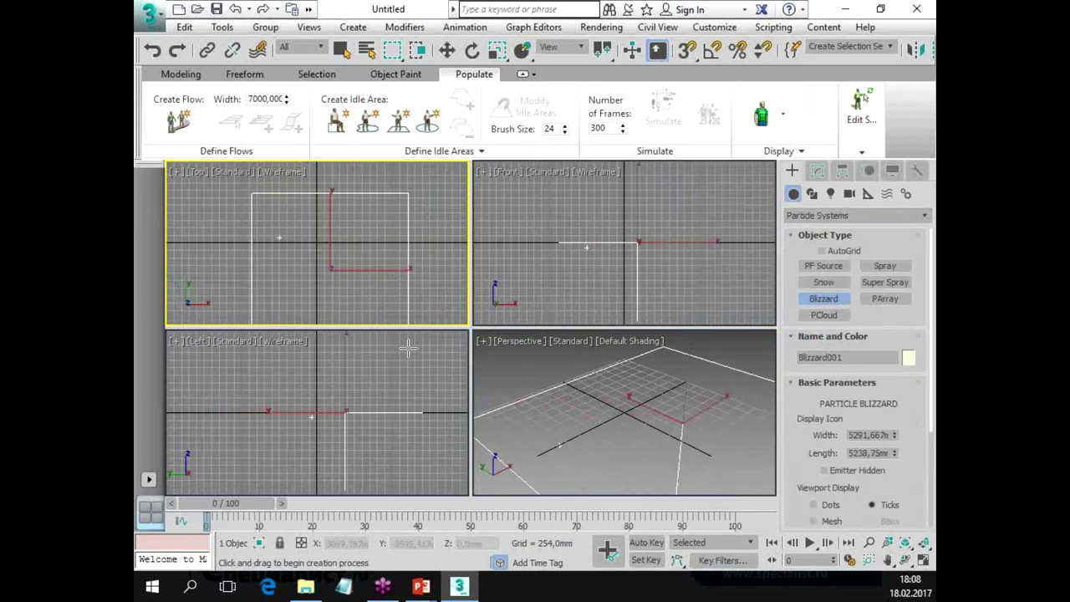
Maximize the Perspective view, orbit, and preview Blizzard001's particles at frame 19.
scroll(657, 422, "down", 5)
scroll(656, 422, "down", 1)
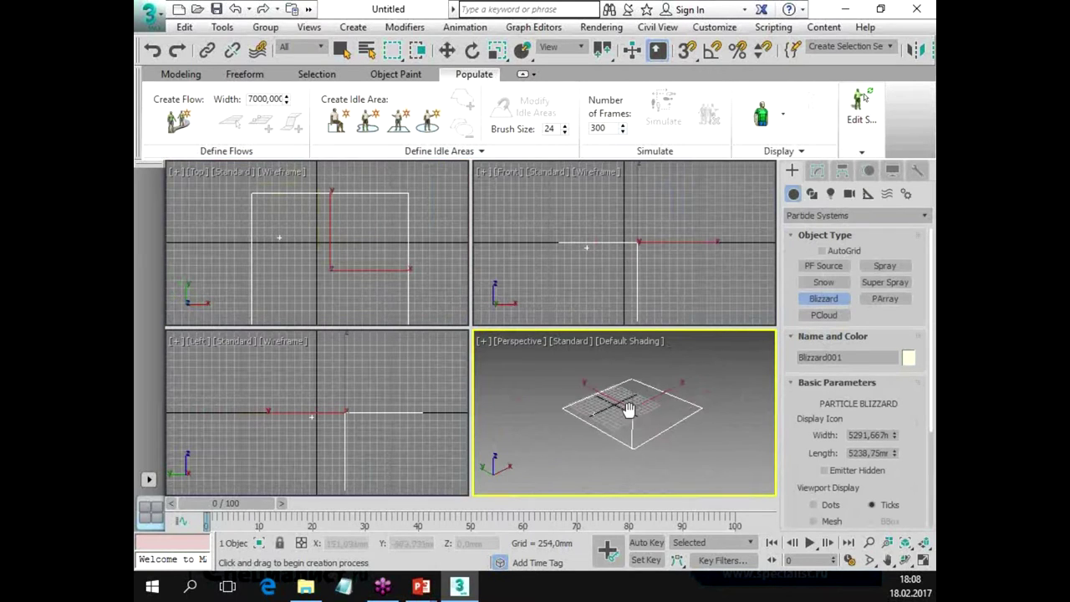
key("alt+w")
middle_click_drag(568, 354, 564, 302, "alt")
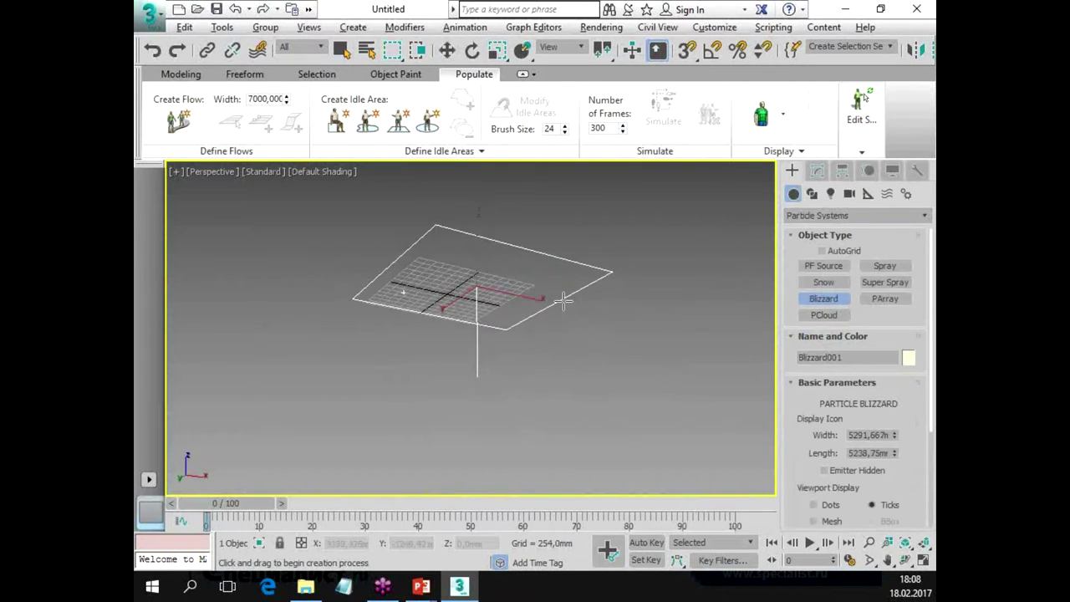
mouse_move(238, 505)
left_mouse_down()
mouse_move(410, 505)
mouse_move(315, 505)
left_mouse_up()
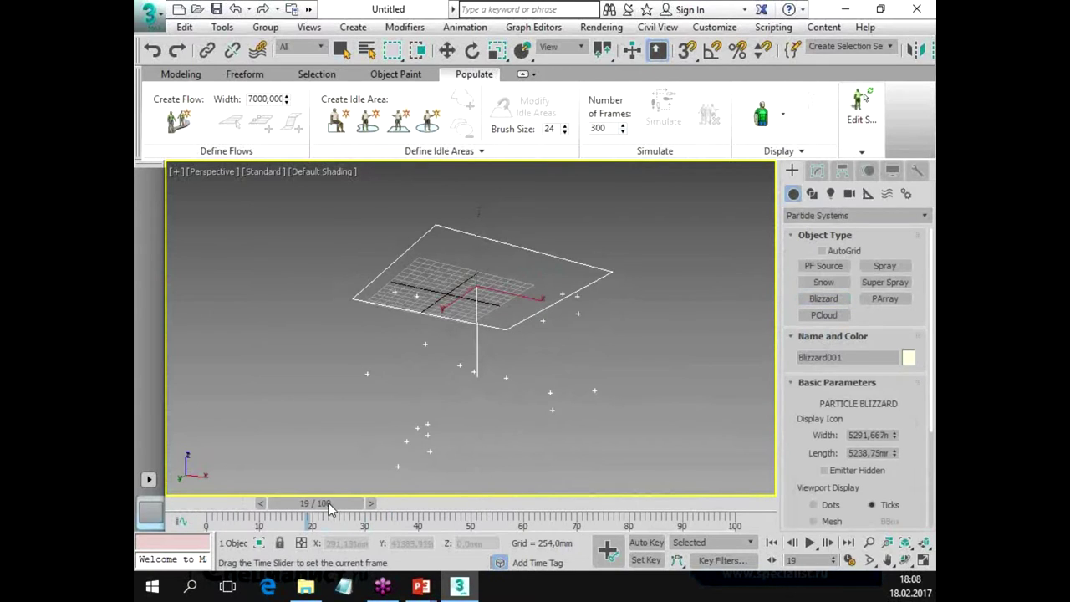
middle_click_drag(560, 417, 557, 390)
right_click(644, 398)
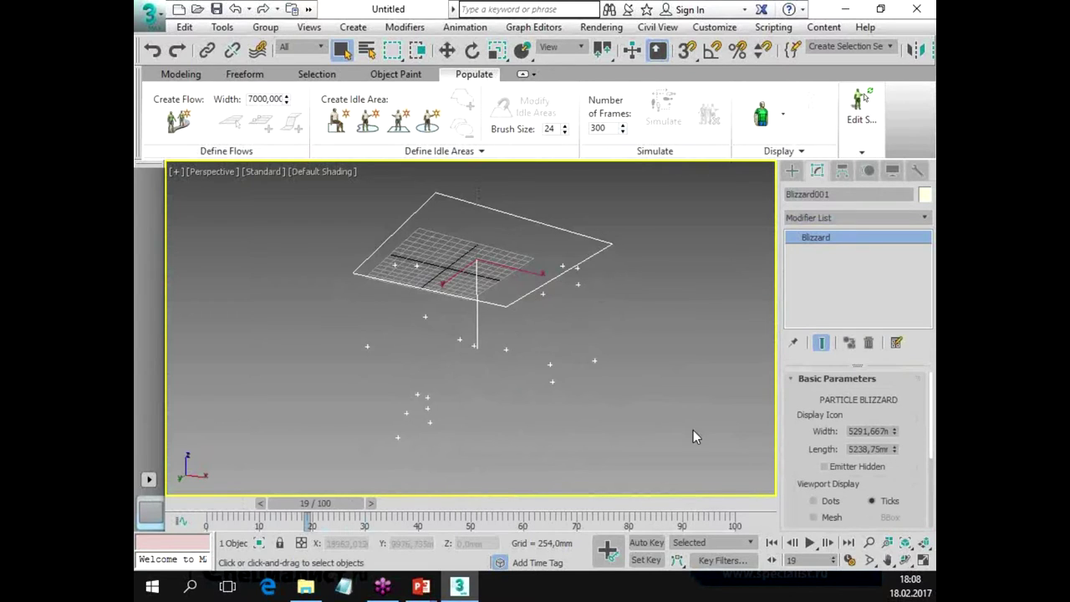
Set Blizzard001 to show 100% of particles in the viewport, displayed as Mesh.
left_click_drag(793, 458, 787, 377)
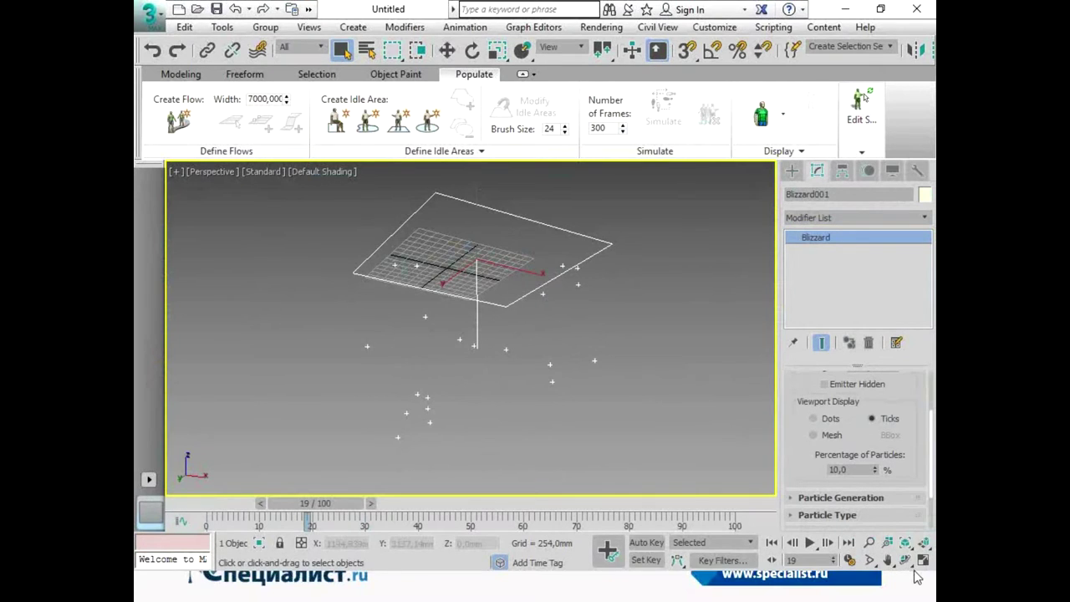
double_click(864, 469)
type("100")
key("Return")
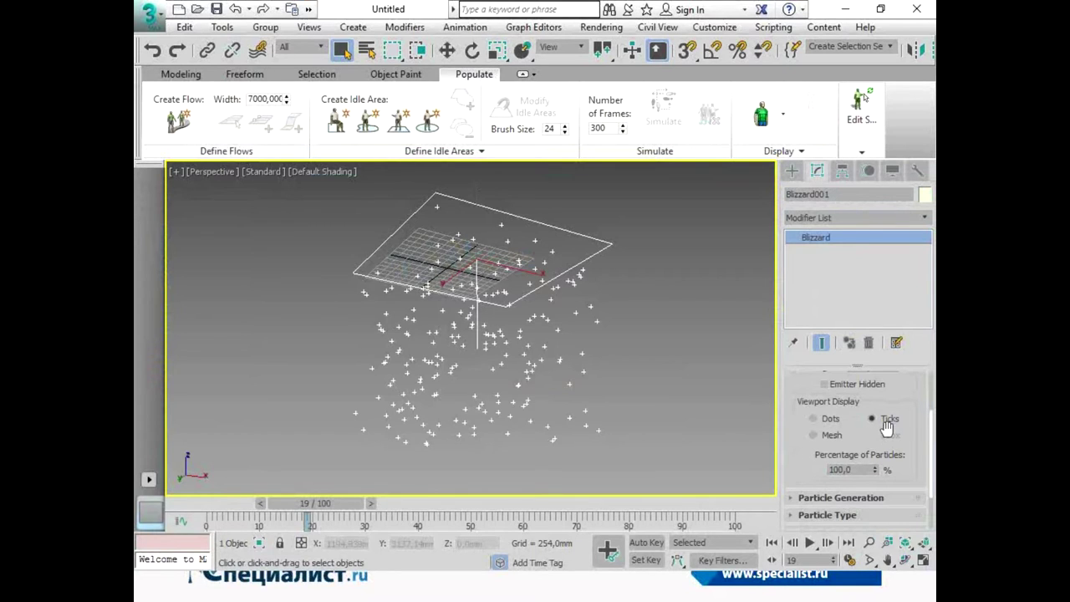
left_click(813, 419)
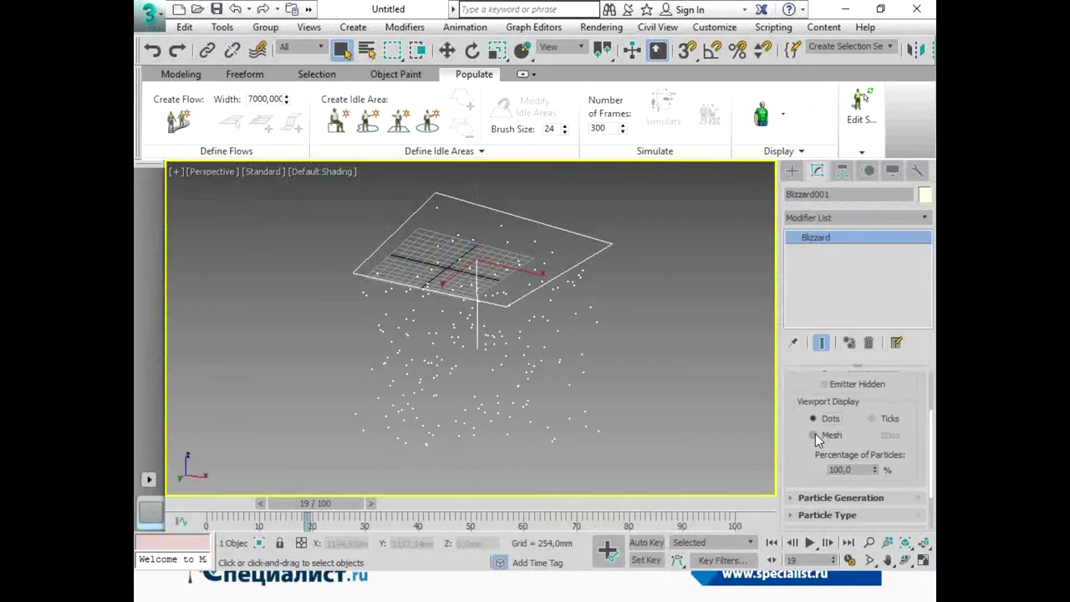
left_click(813, 434)
Change Blizzard001's particle type to Cube.
left_click(789, 515)
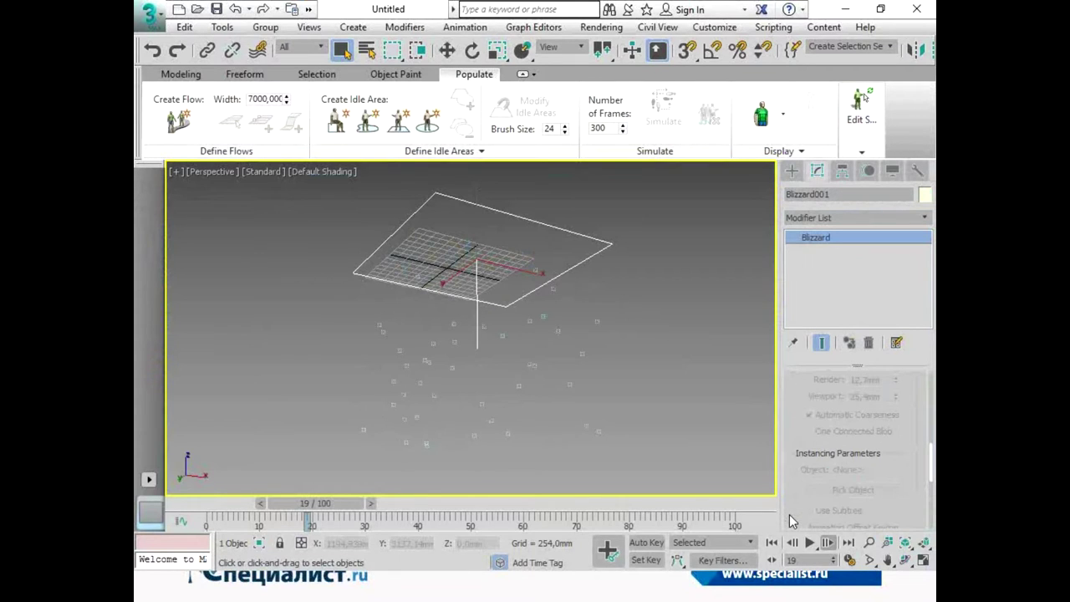
scroll(926, 428, "up", 2)
scroll(923, 426, "up", 2)
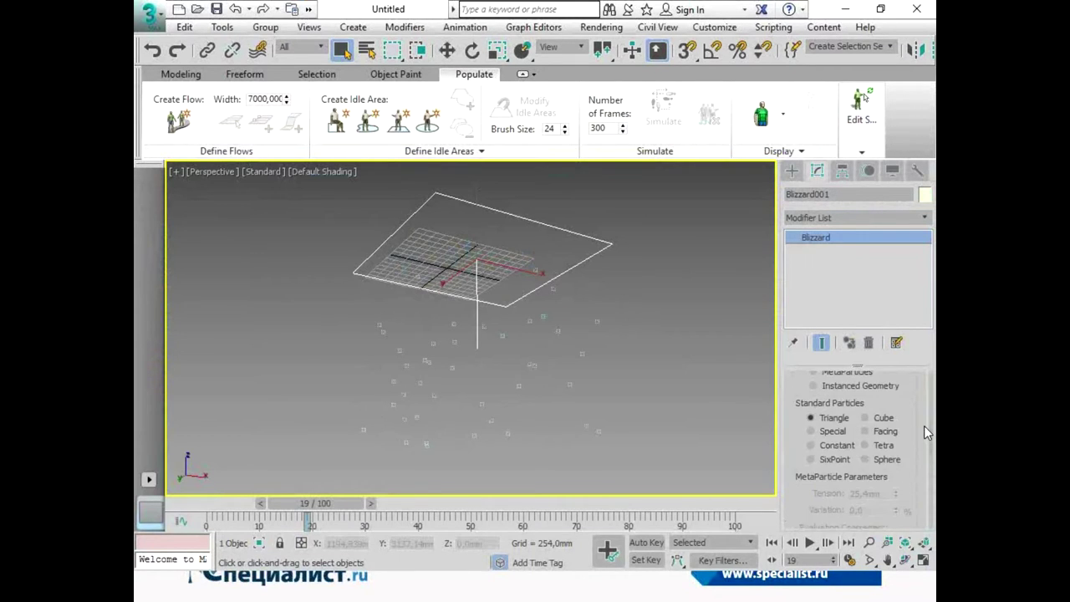
scroll(922, 419, "up", 2)
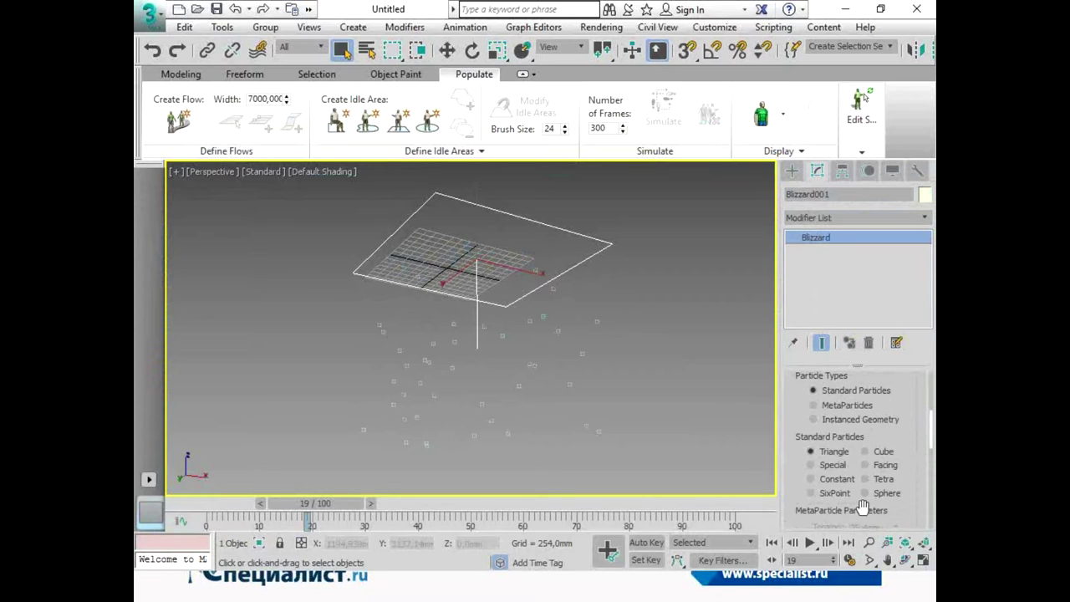
left_click(866, 452)
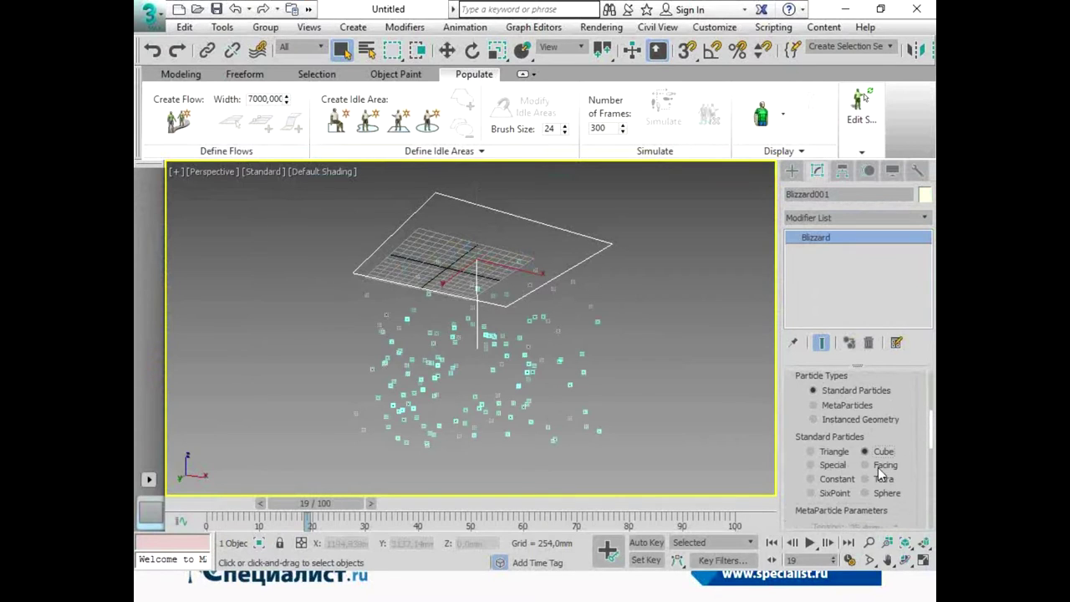
scroll(924, 425, "up", 2)
scroll(924, 424, "up", 2)
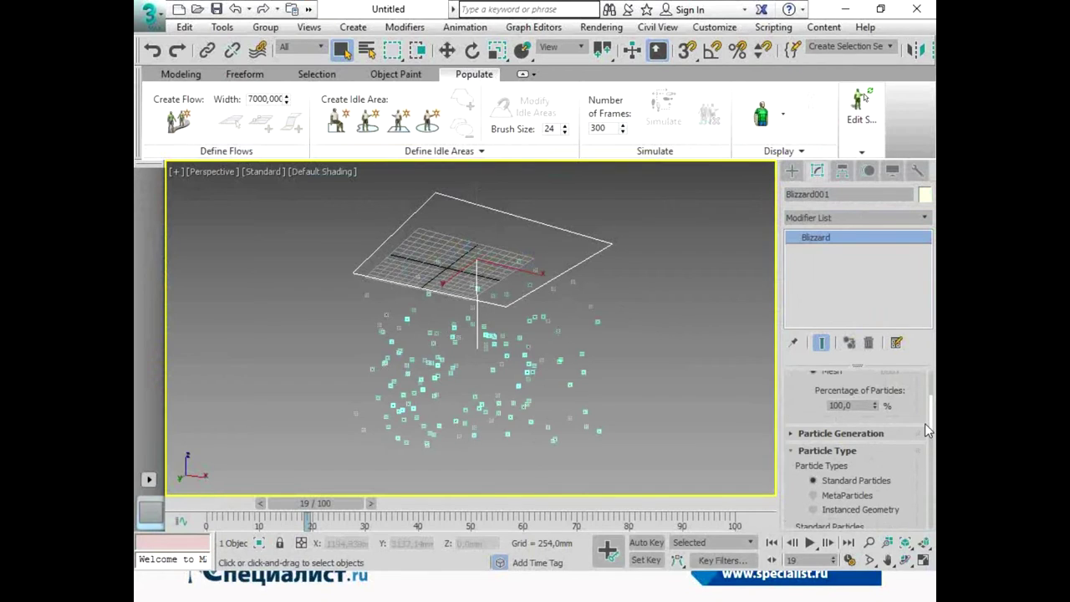
Set the particle size to 162,448mm and reset Grow For and Fade For to 0.
left_click(865, 433)
scroll(864, 433, "down", 3)
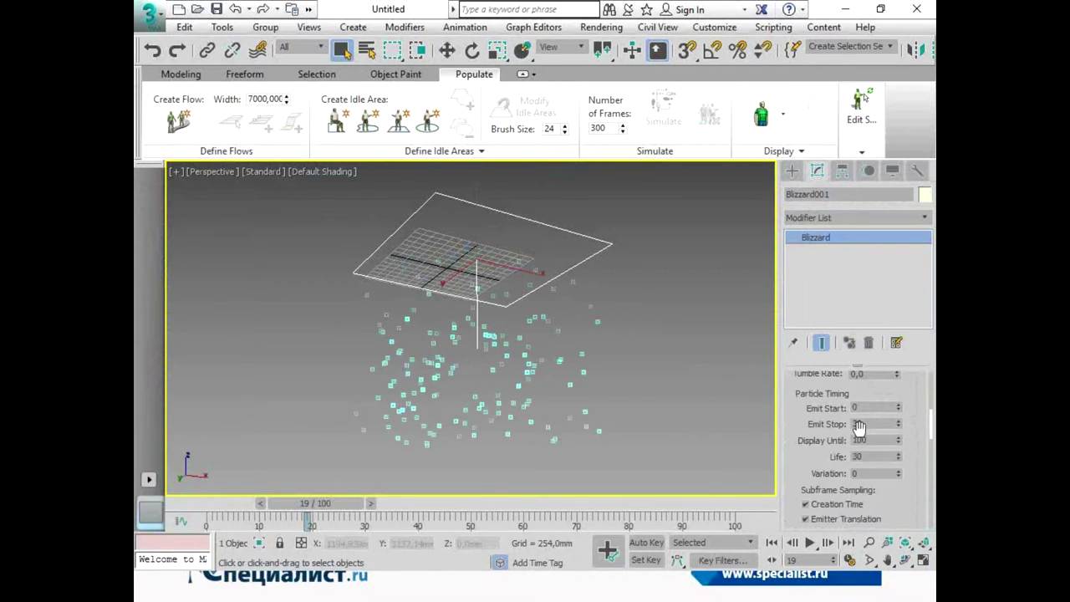
scroll(929, 435, "down", 3)
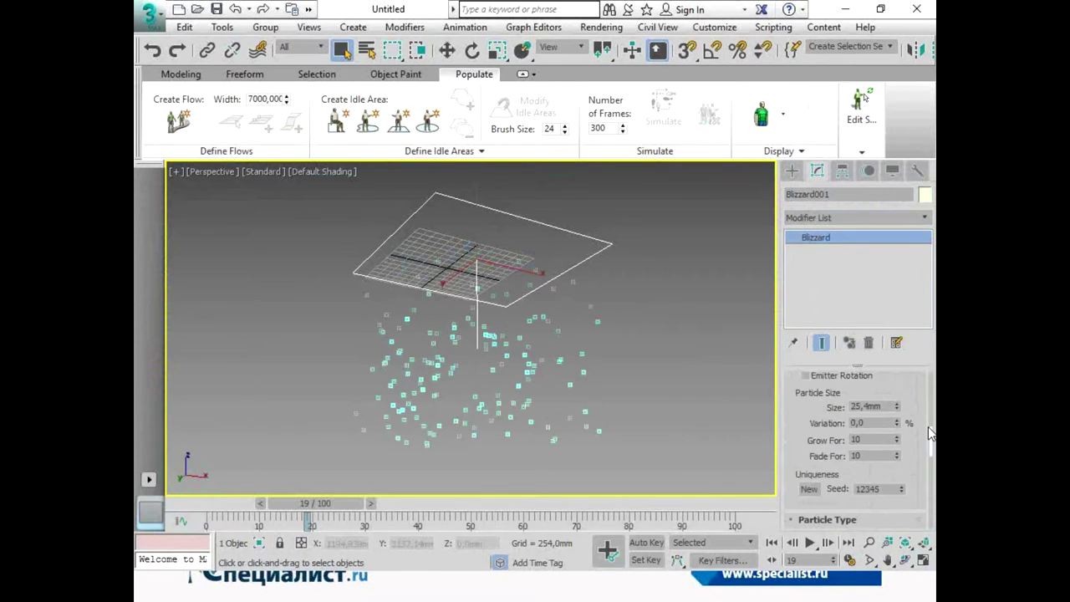
scroll(929, 431, "up", 1)
scroll(930, 434, "up", 1)
scroll(930, 436, "down", 1)
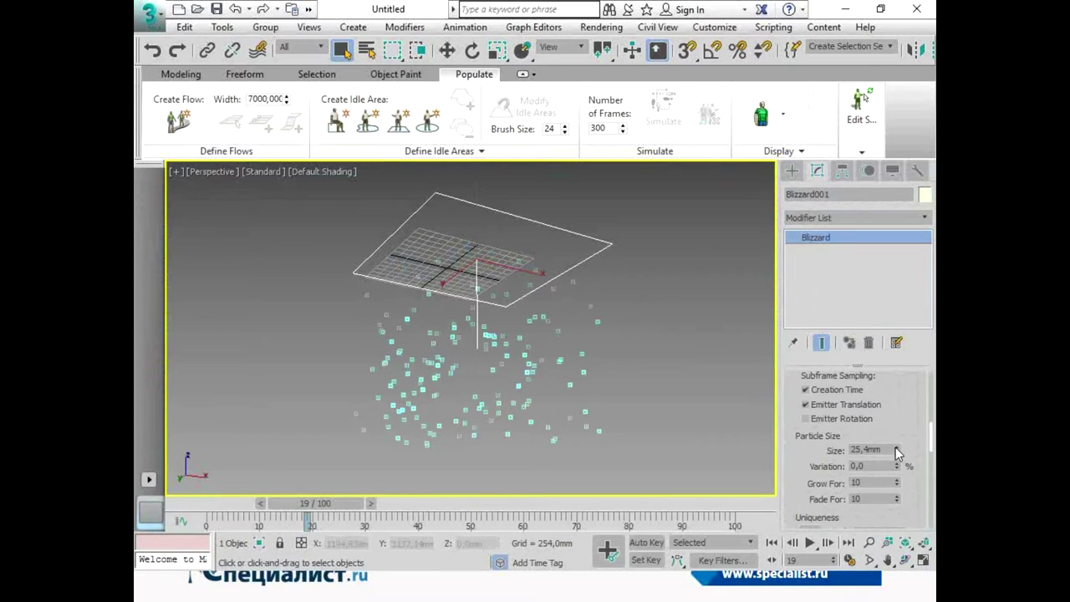
left_click_drag(895, 449, 879, 363)
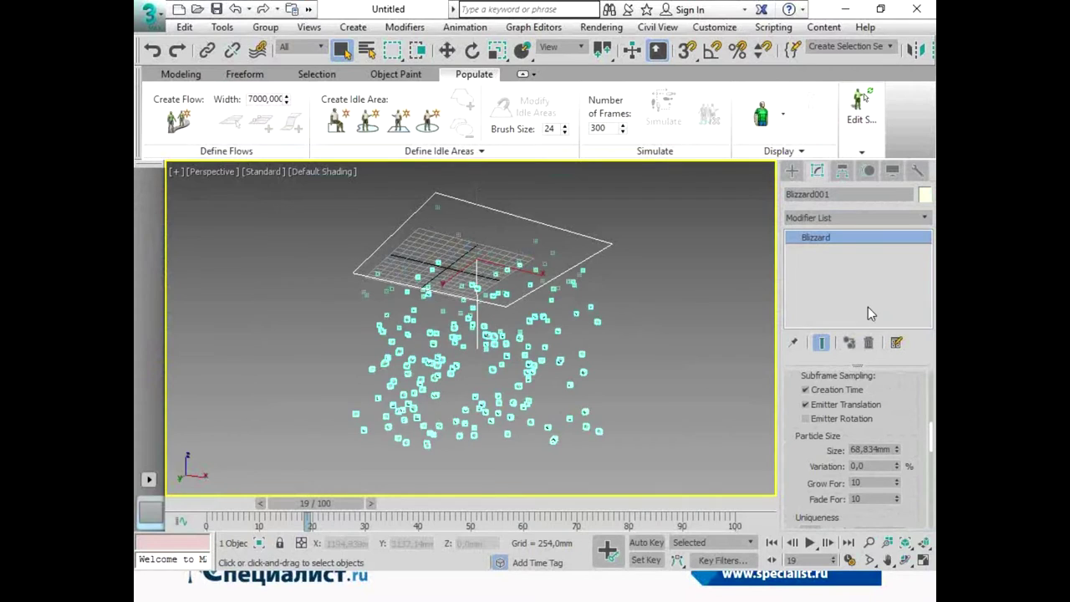
left_click_drag(896, 449, 893, 342)
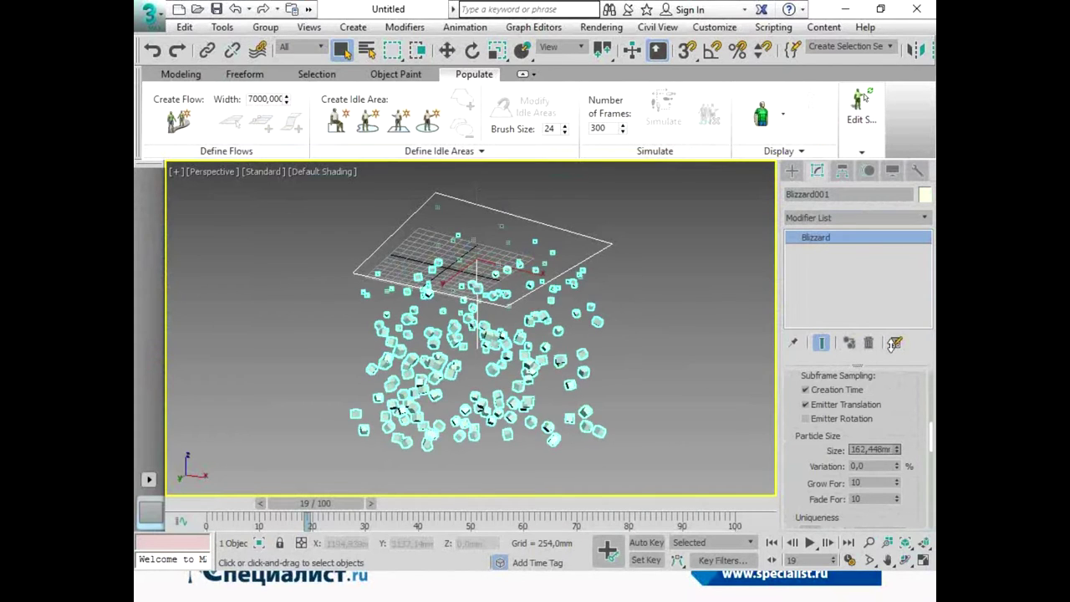
right_click(898, 484)
right_click(896, 496)
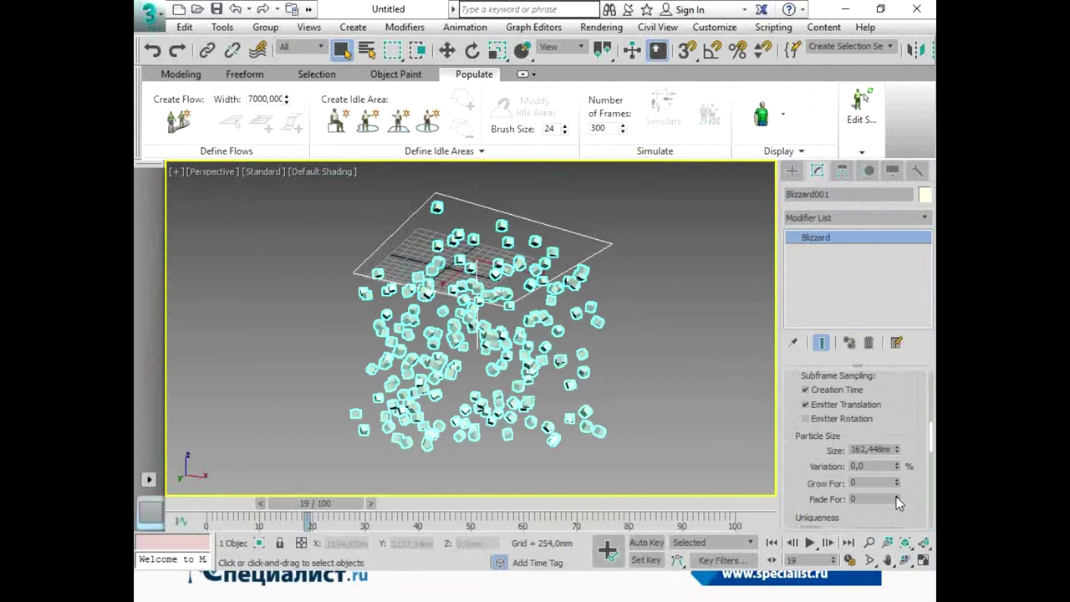
key("ctrl+r")
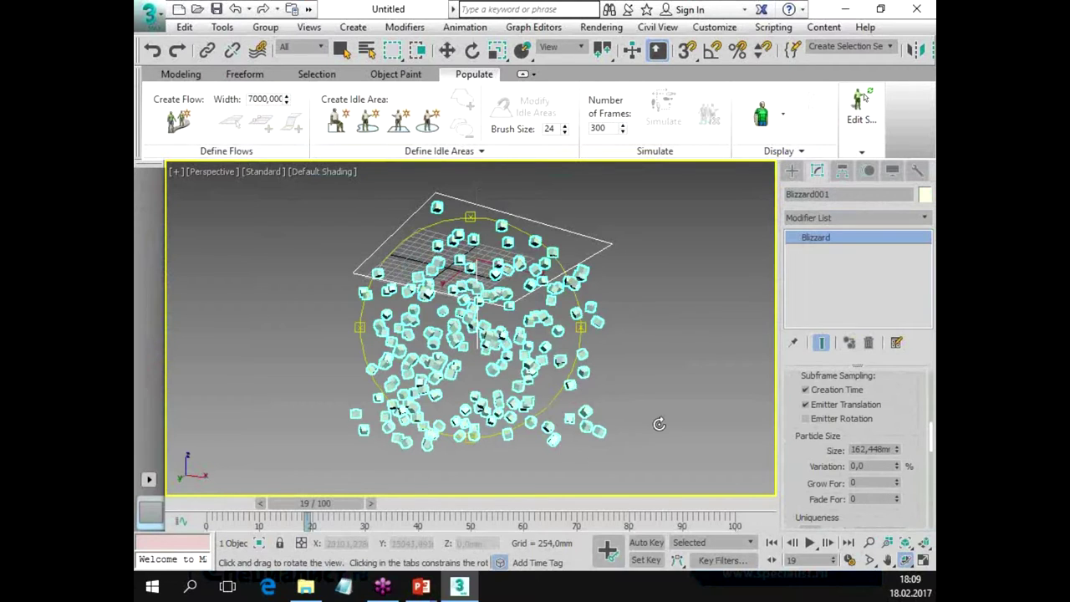
Zoom in on the Blizzard cloud and scrub the timeline to watch the cube particles fall.
key("w")
left_click(657, 391)
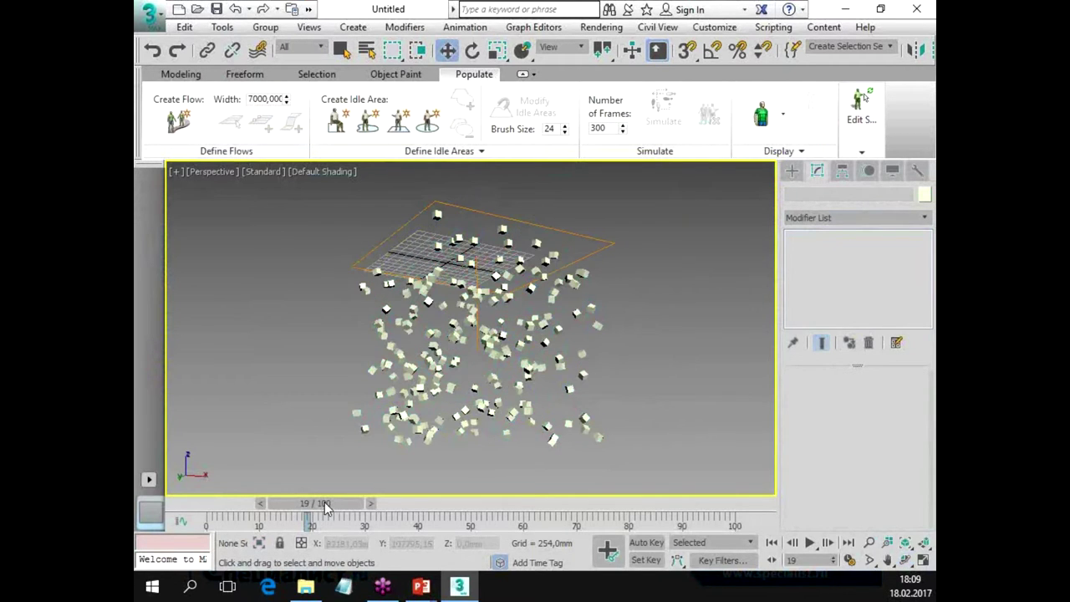
left_click_drag(327, 503, 337, 466)
scroll(495, 304, "up", 2)
scroll(496, 304, "up", 4)
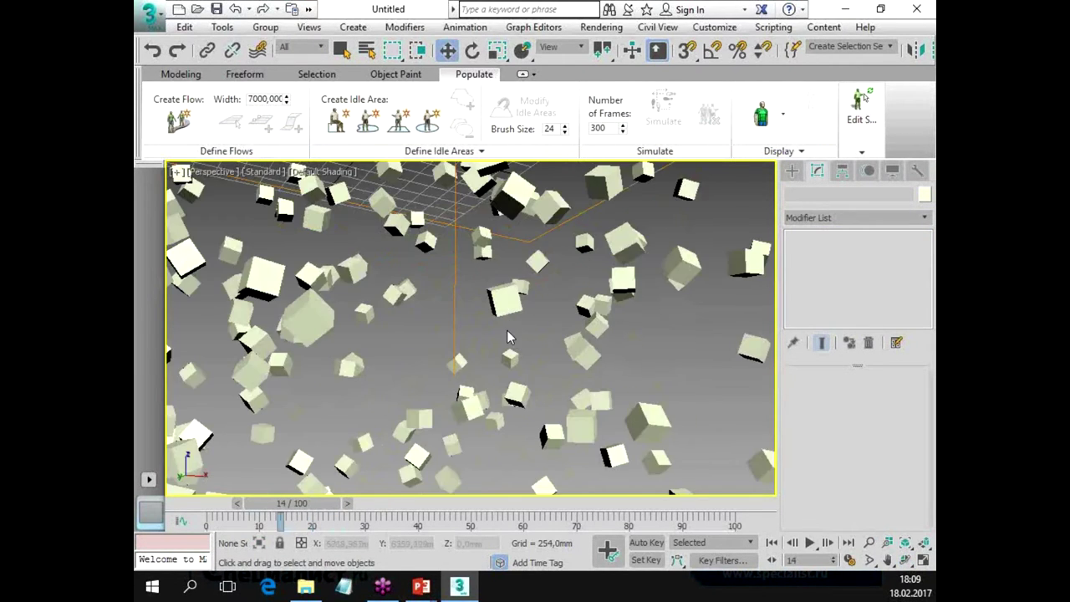
middle_click_drag(496, 304, 502, 326)
left_click_drag(307, 502, 320, 506)
left_click(522, 263)
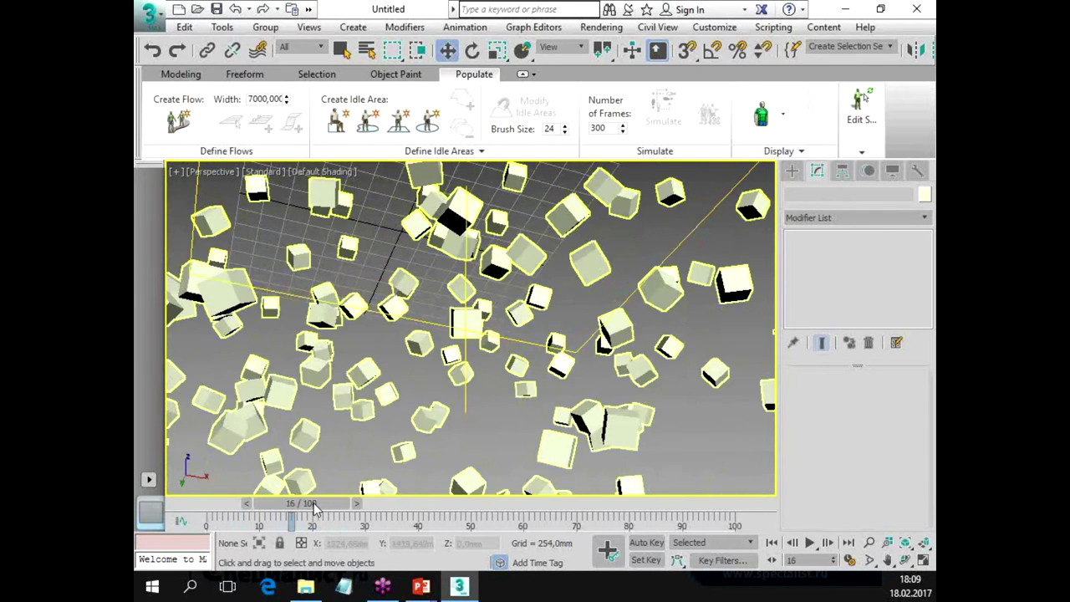
left_click_drag(802, 371, 811, 267)
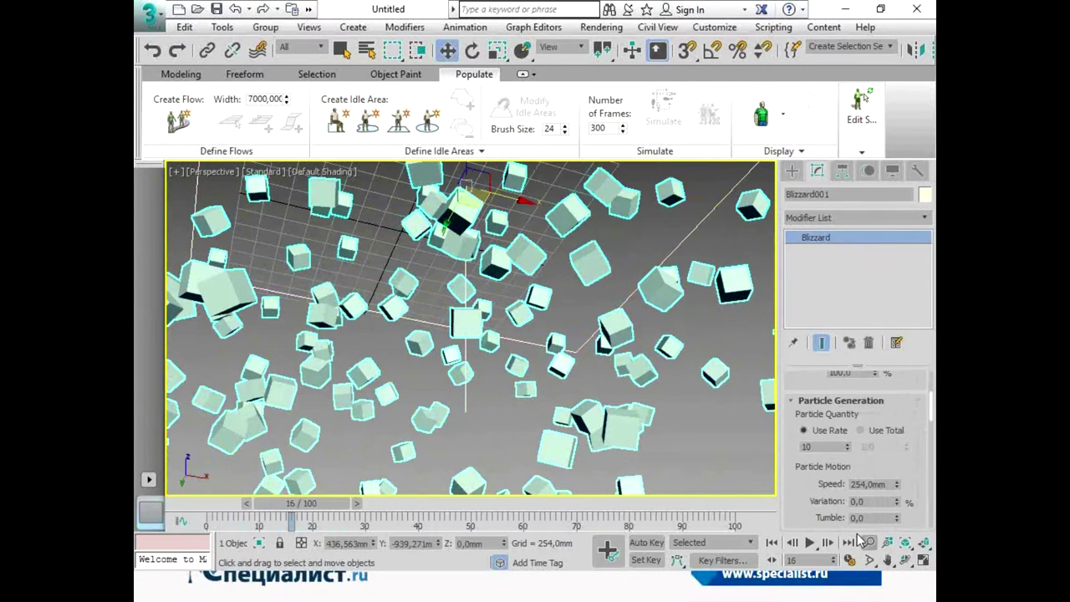
scroll(522, 321, "down", 8)
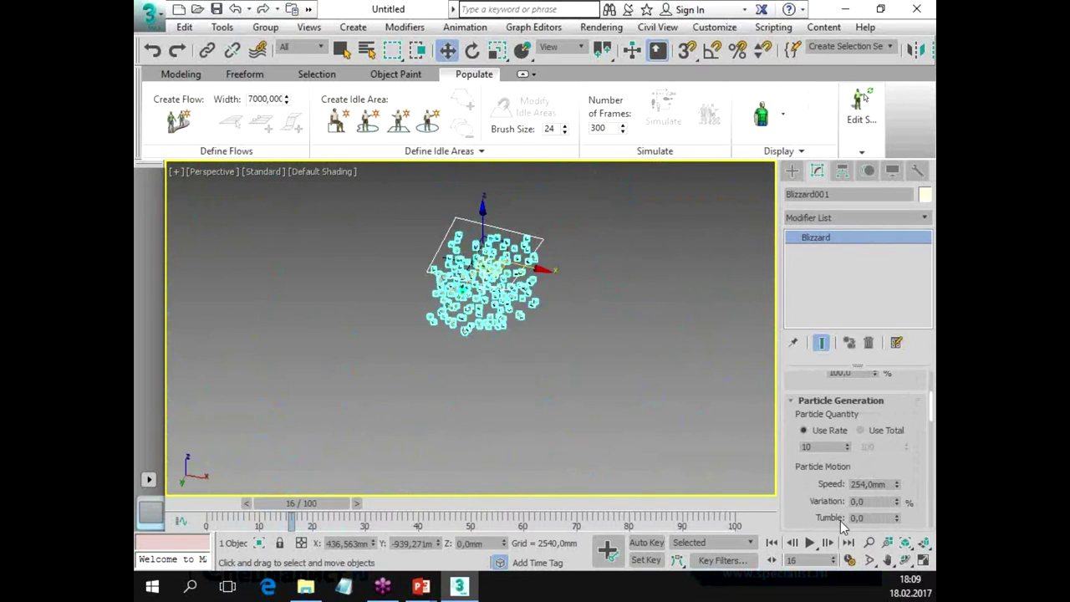
mouse_move(330, 507)
left_mouse_down()
mouse_move(436, 505)
mouse_move(298, 513)
left_mouse_up()
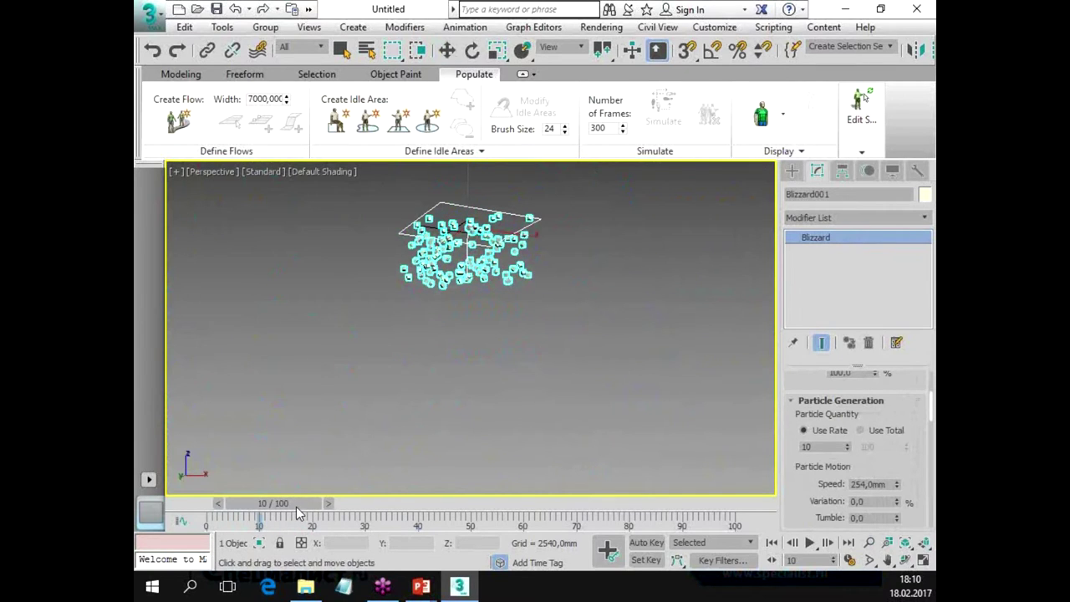
Set the animation length to 500 frames in Time Configuration.
key("w")
right_click(809, 548)
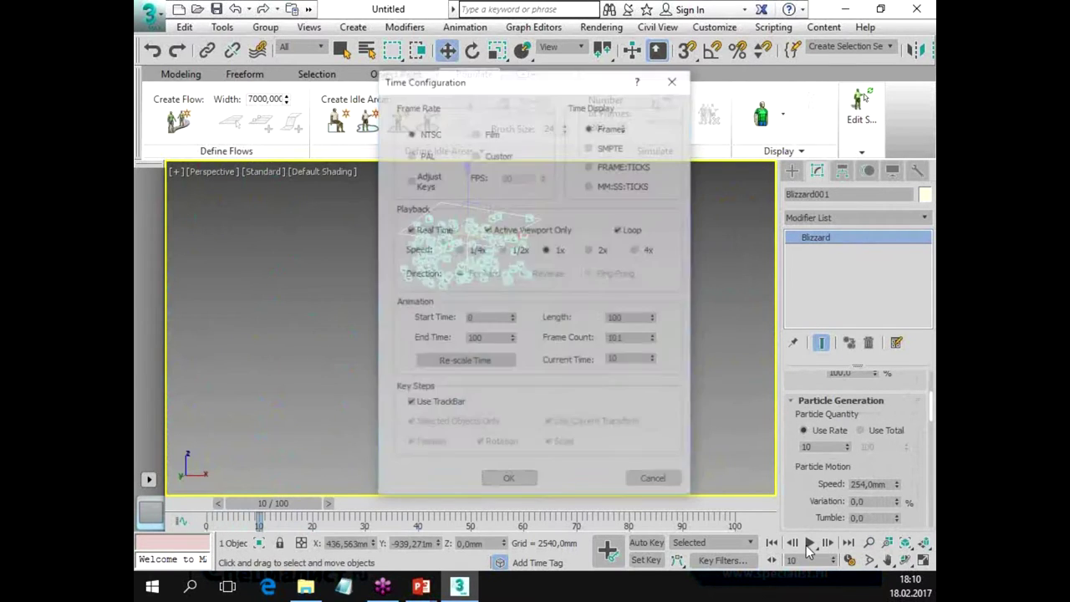
double_click(625, 319)
type("500")
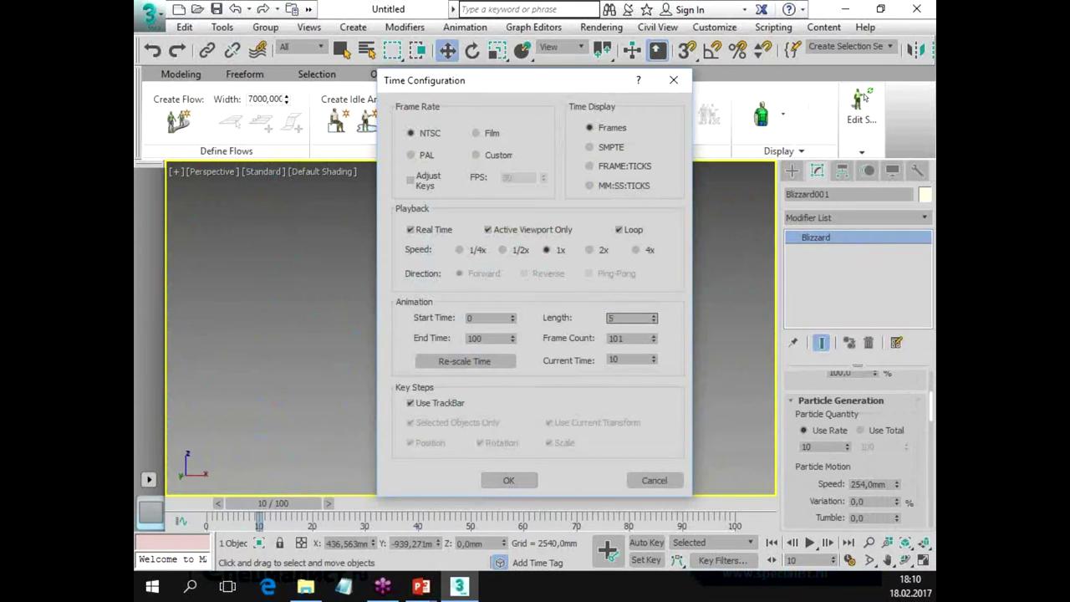
key("Tab")
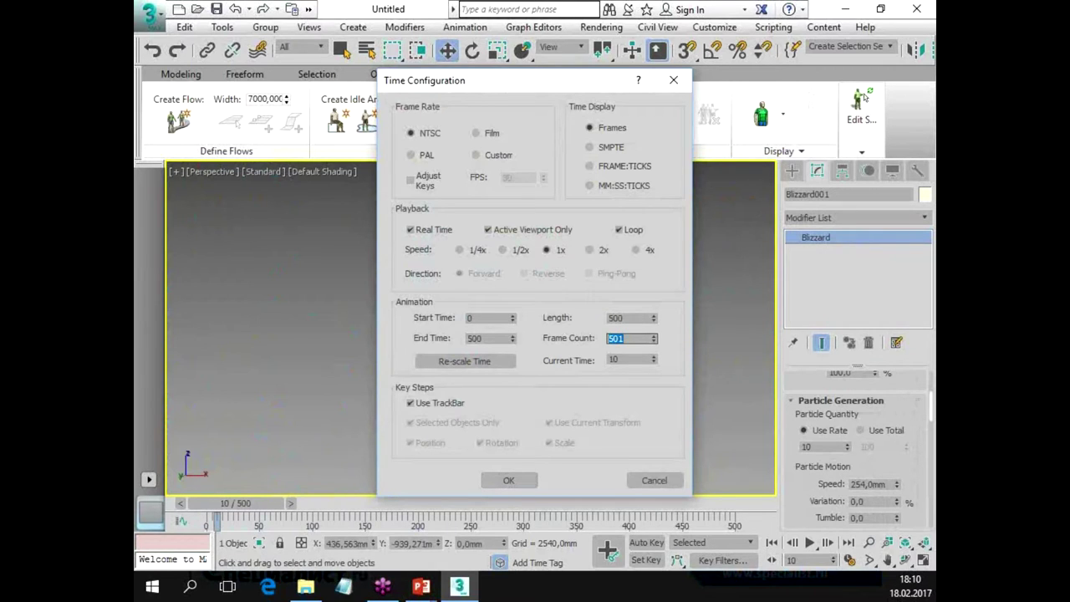
left_click(507, 481)
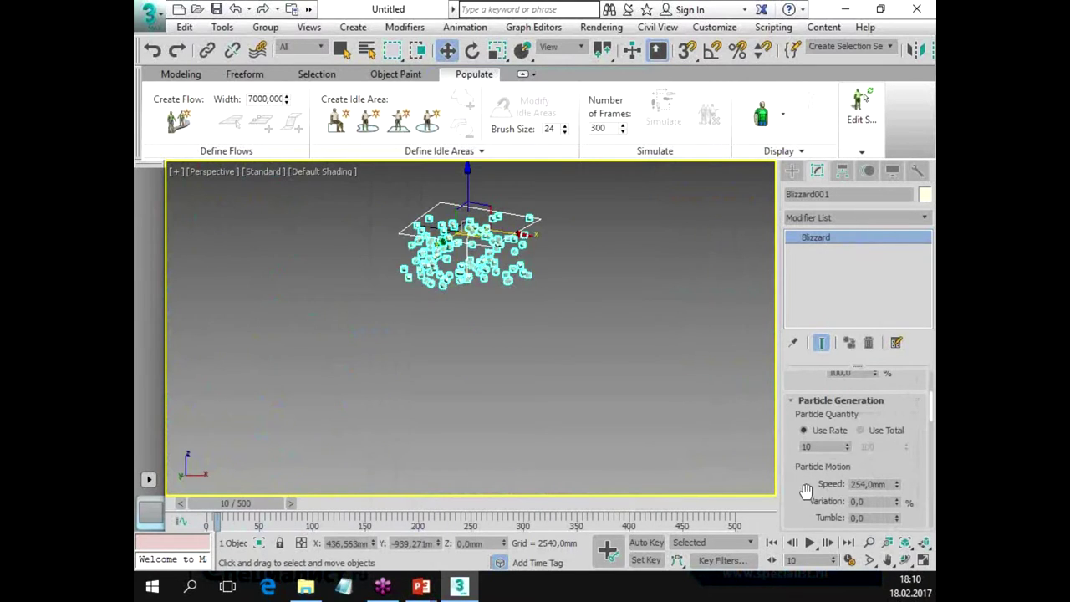
Set Blizzard001's Emit Stop, Display Until and Life to 500 and preview the particles.
left_click_drag(805, 490, 808, 350)
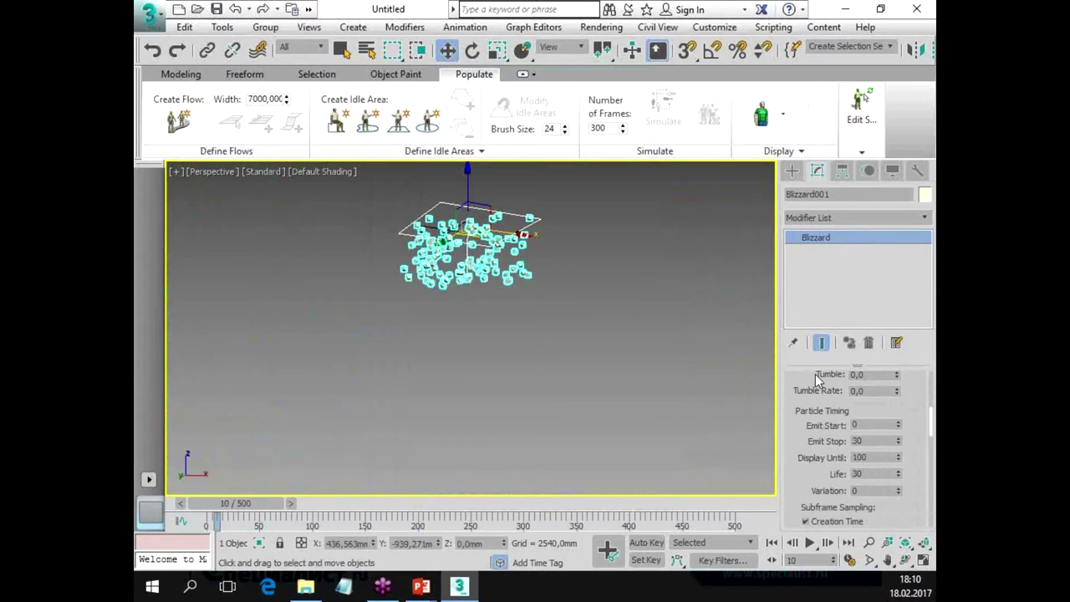
double_click(866, 443)
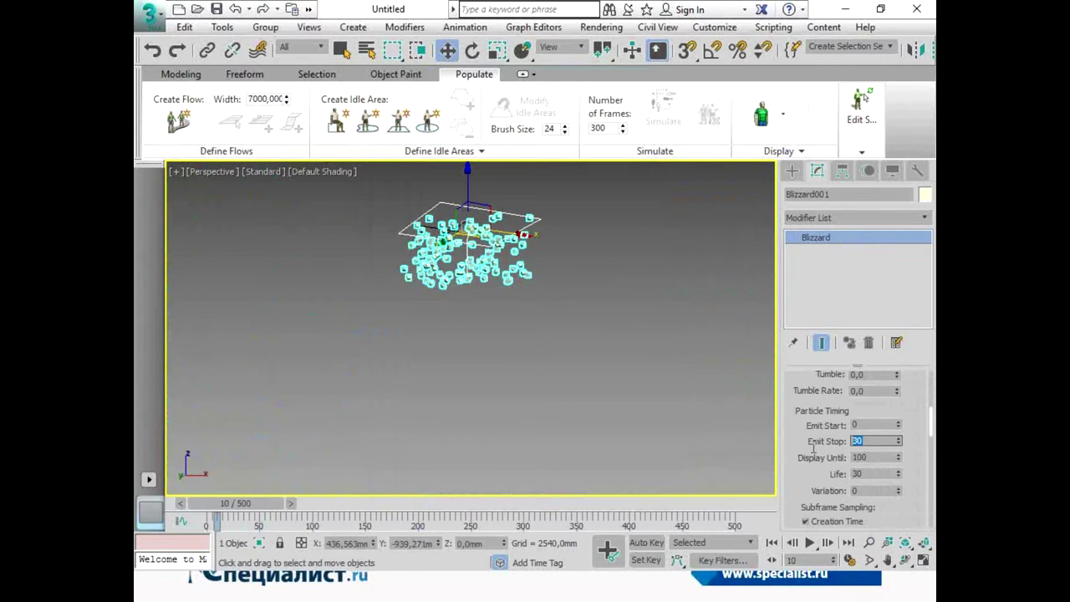
type("500")
key("Tab")
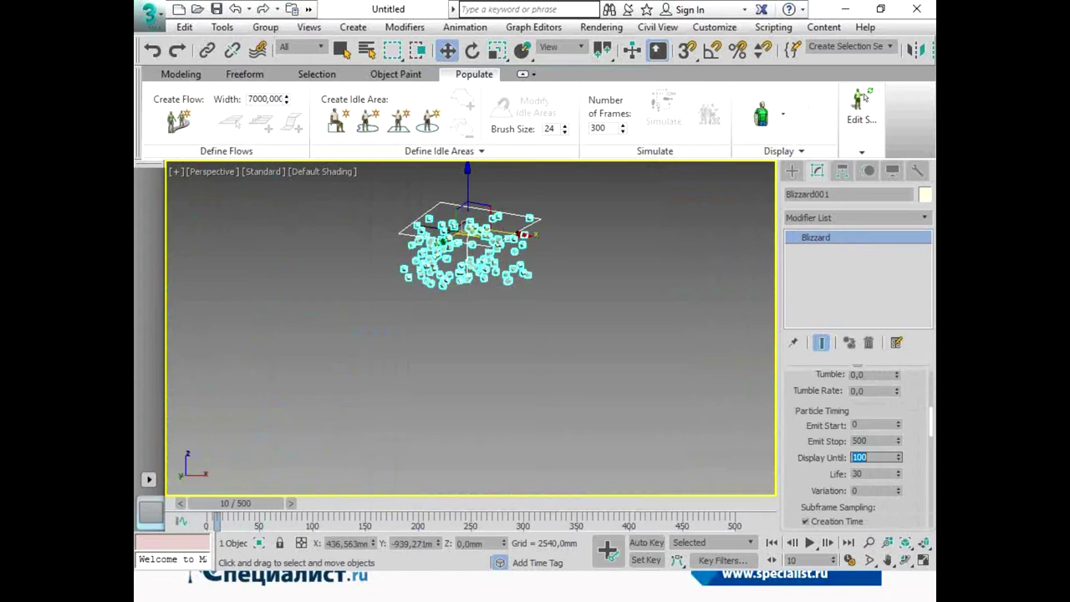
type("500")
key("Tab")
type("500")
key("Tab")
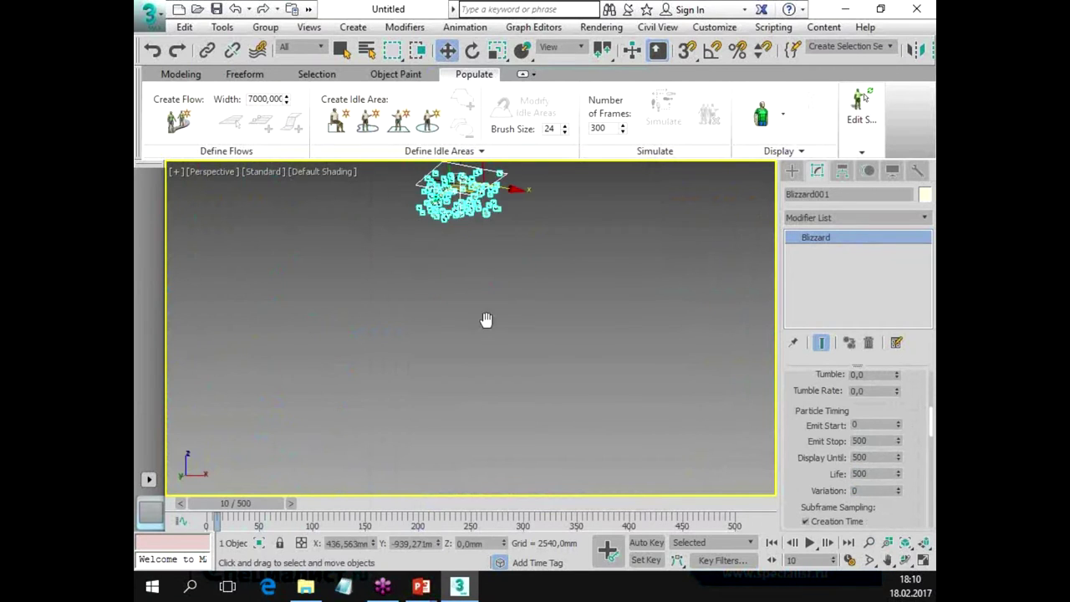
left_click_drag(241, 507, 414, 503)
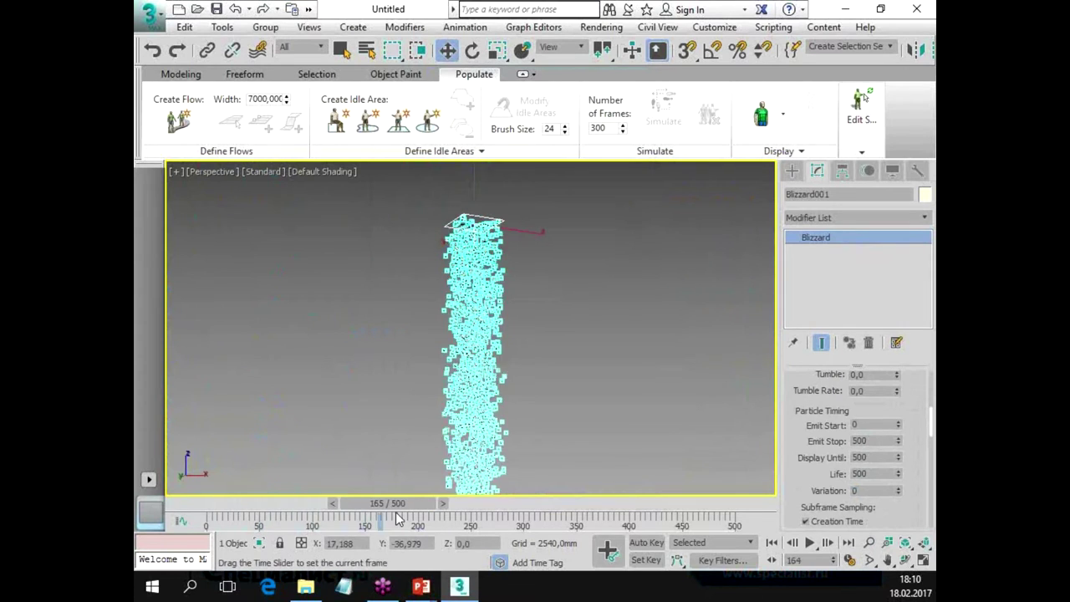
Scrub the timeline to watch the particle column lengthen, then reframe the view on the emitter.
middle_click_drag(577, 266, 607, 239)
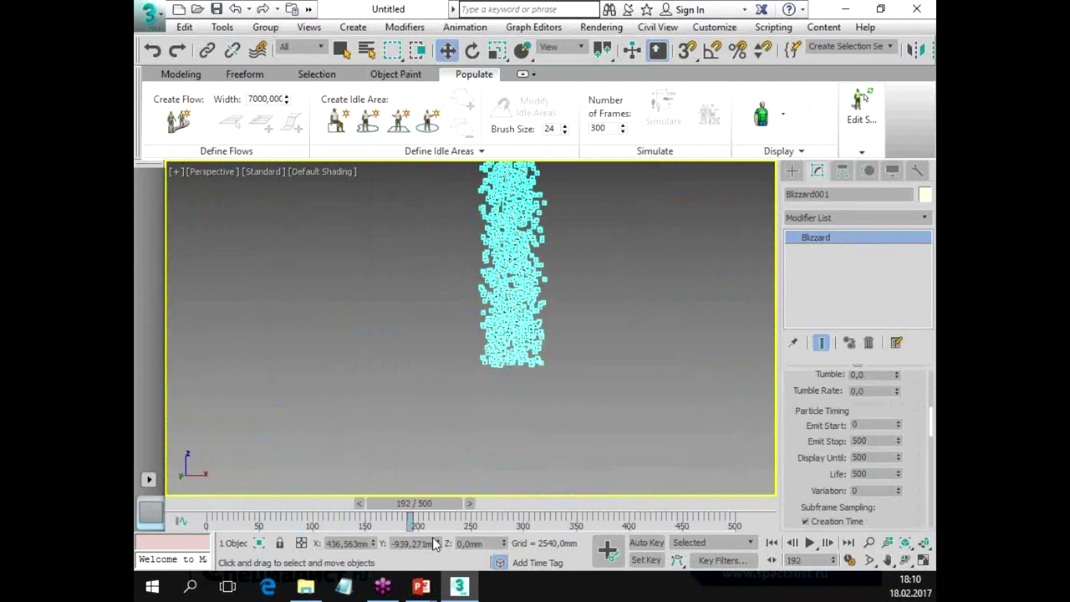
mouse_move(415, 503)
left_mouse_down()
mouse_move(563, 503)
mouse_move(228, 503)
left_mouse_up()
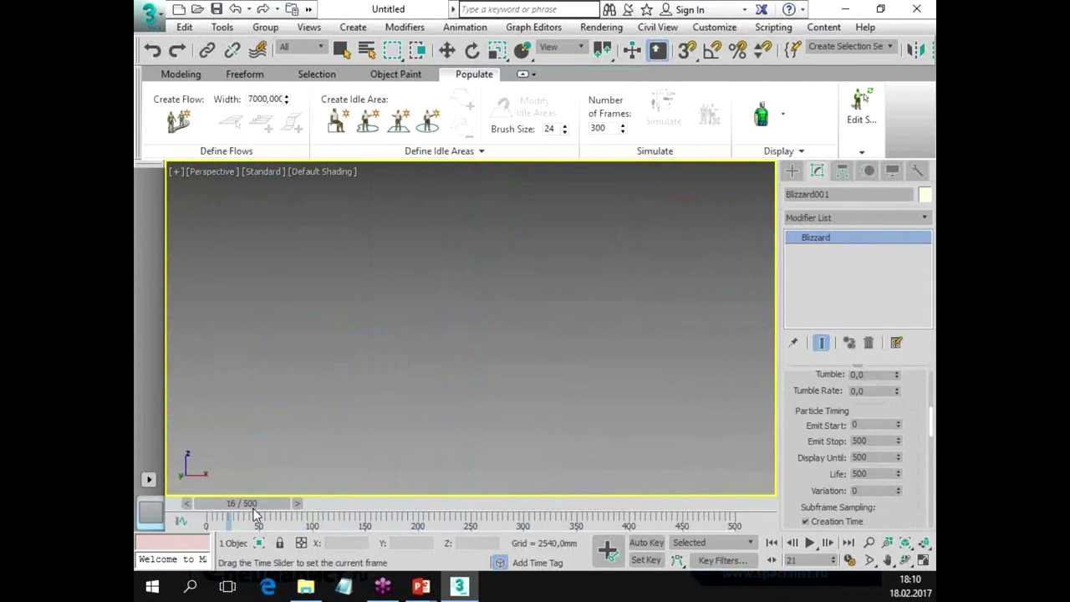
middle_click_drag(511, 485, 523, 485)
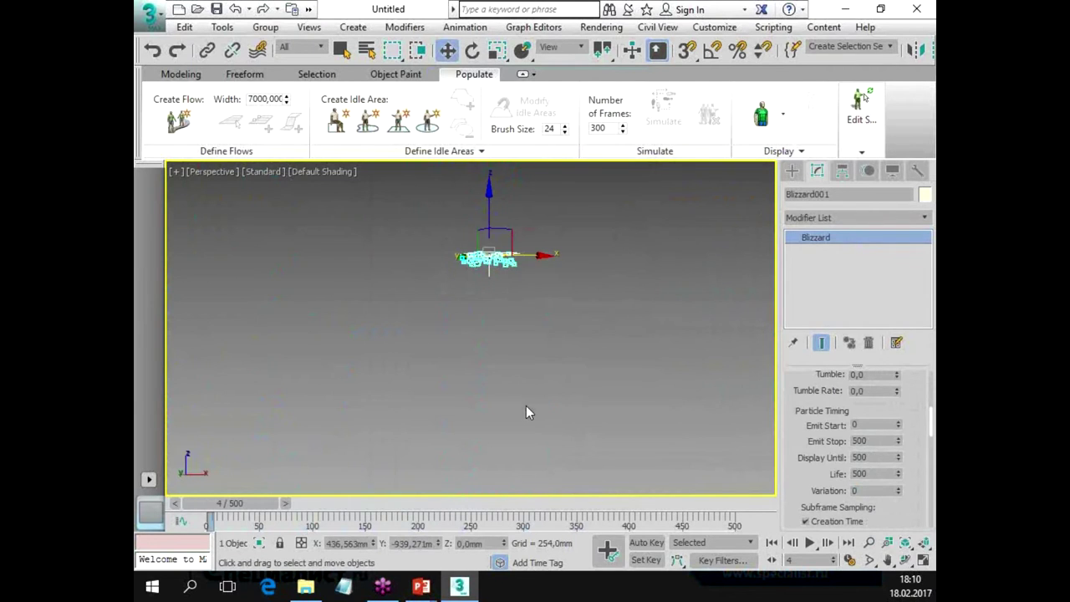
middle_click_drag(513, 413, 531, 374)
scroll(543, 393, "up", 2)
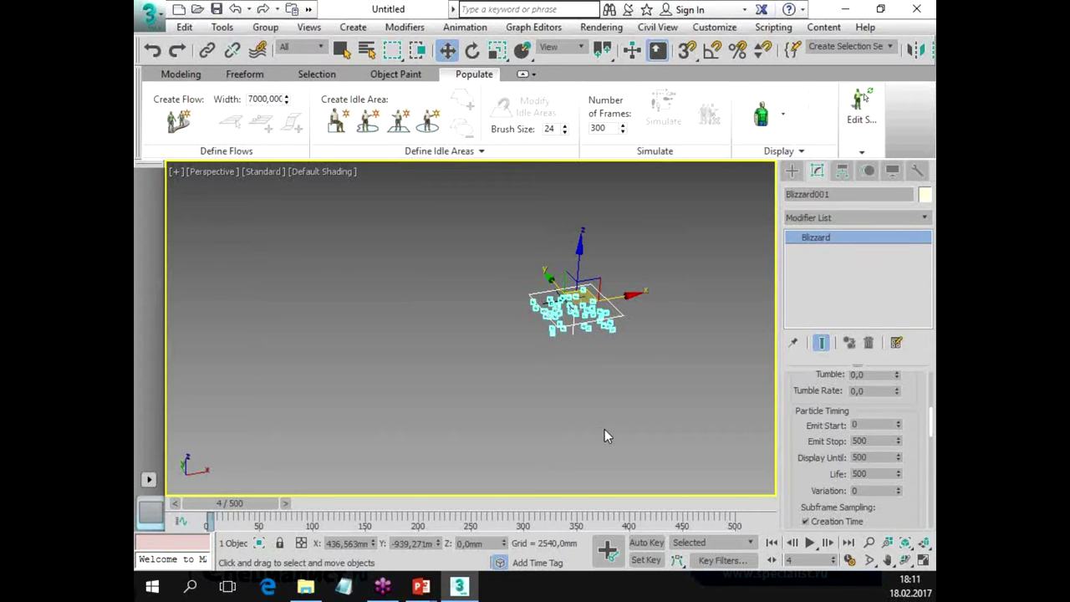
scroll(660, 414, "down", 2)
scroll(673, 420, "down", 2)
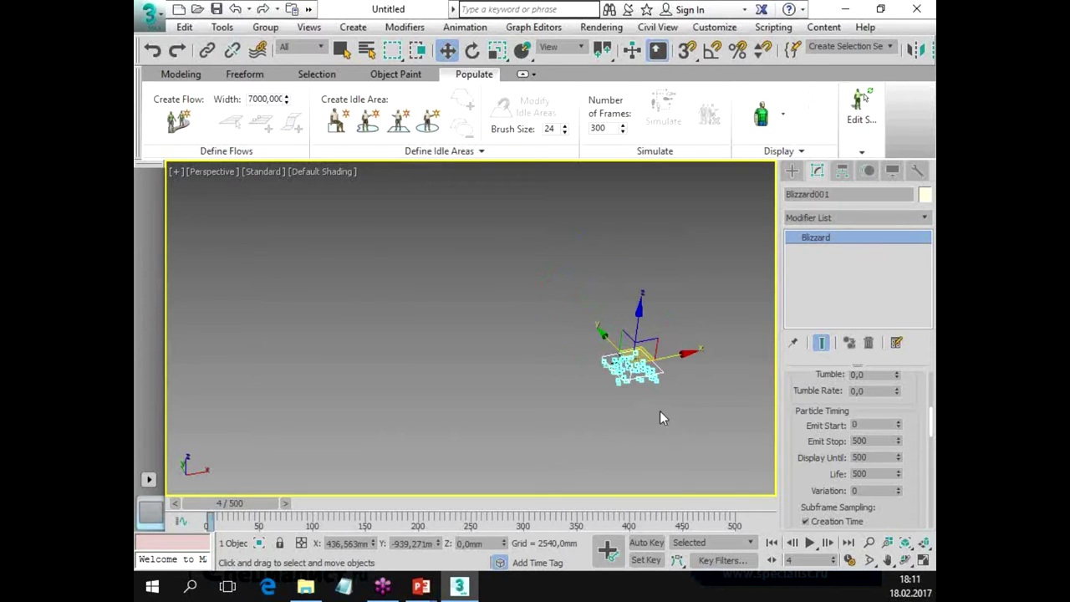
Rotate Blizzard001 about 87° around its Y axis so particles stream sideways.
key("e")
left_click_drag(599, 328, 731, 280)
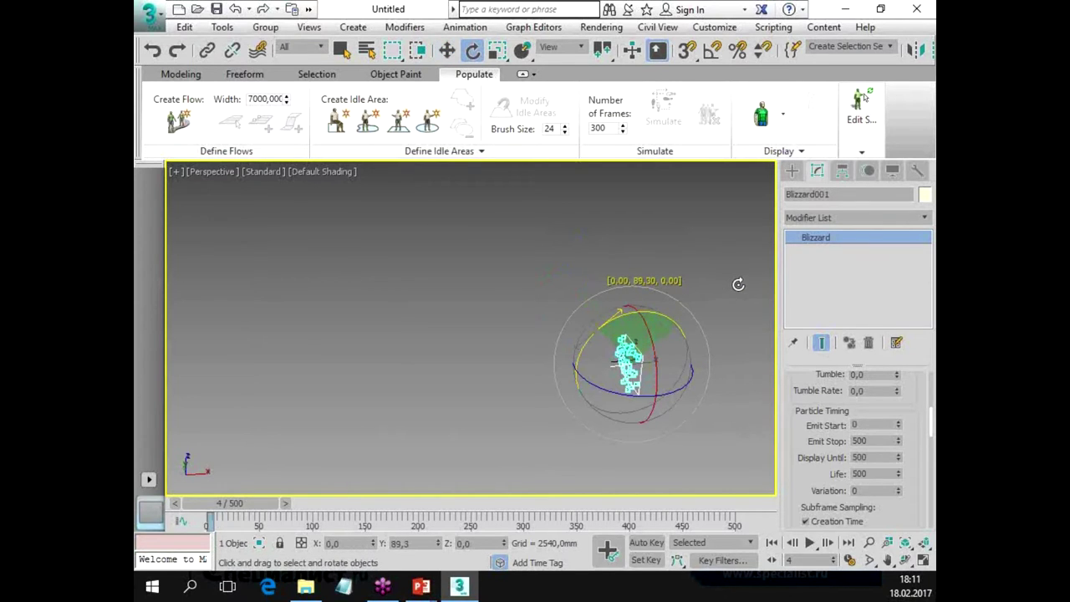
left_click_drag(731, 281, 732, 288)
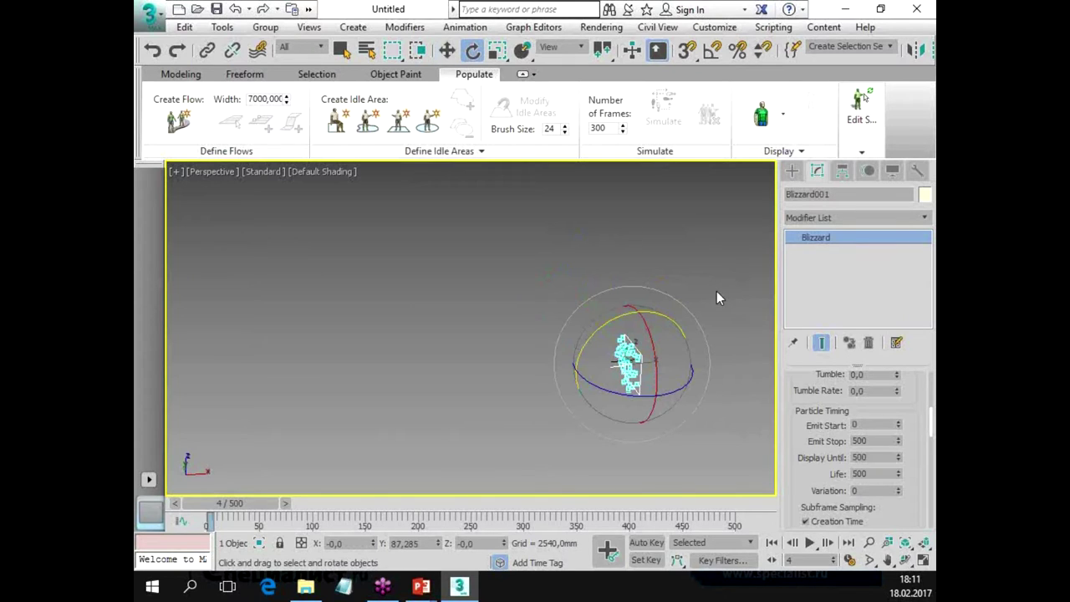
left_click(791, 170)
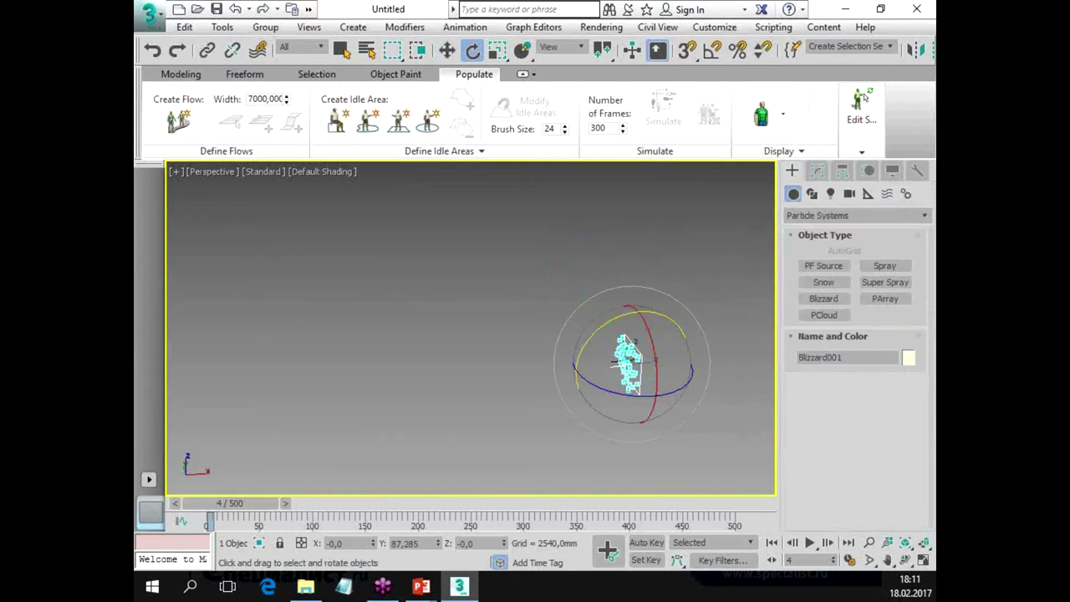
Browse the Cameras and Standard Helpers object types, including Crowd and Delegate.
left_click(849, 194)
left_click(849, 209)
left_click(835, 229)
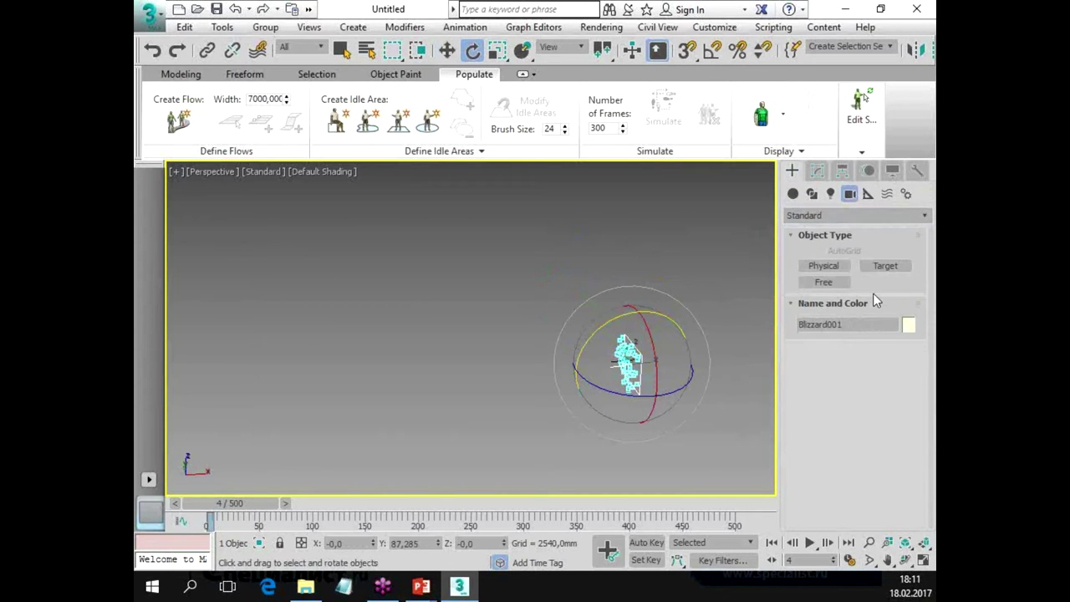
left_click(867, 199)
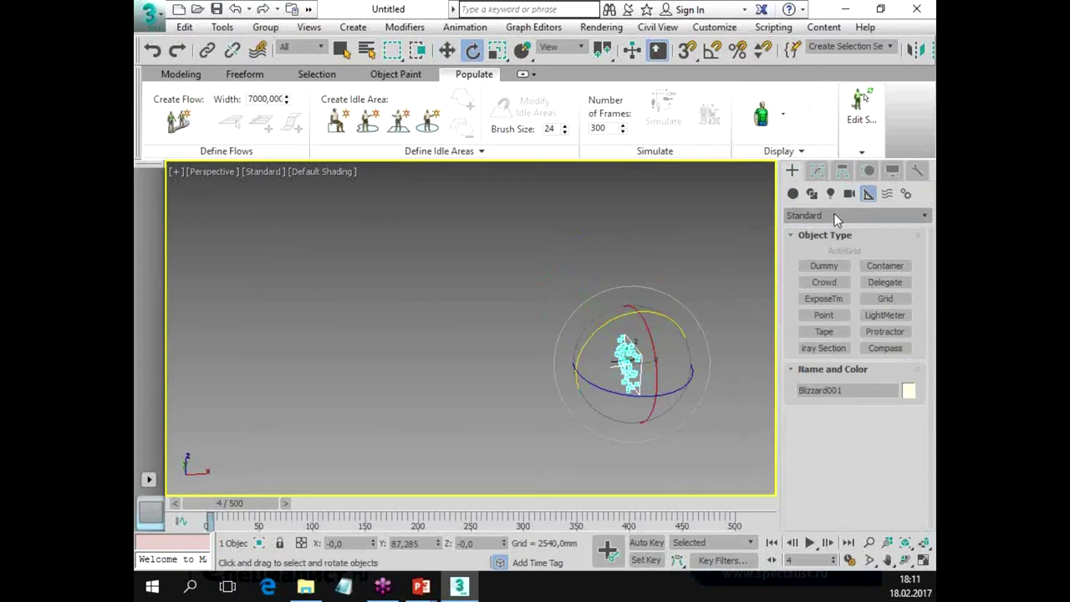
left_click(834, 215)
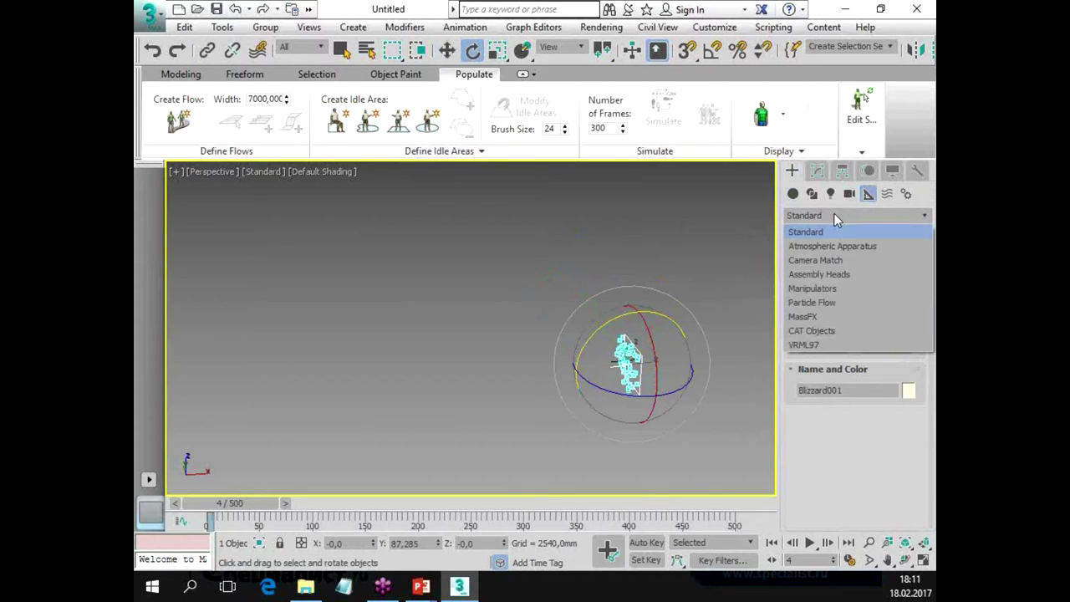
left_click(833, 215)
left_click(836, 216)
left_click(841, 224)
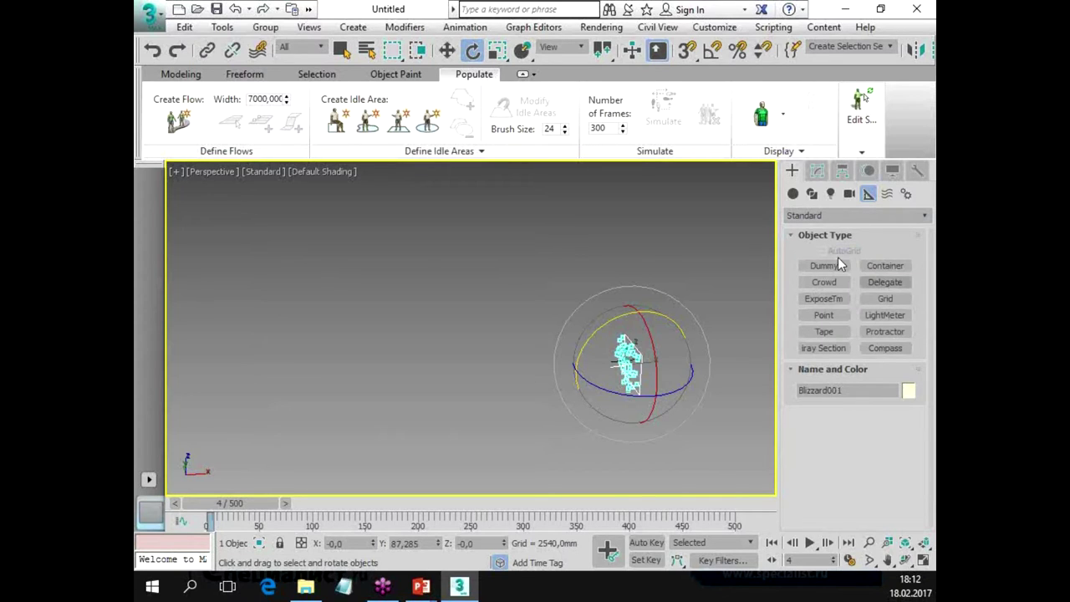
Start creating a Gravity force from Space Warps > Forces.
left_click(870, 216)
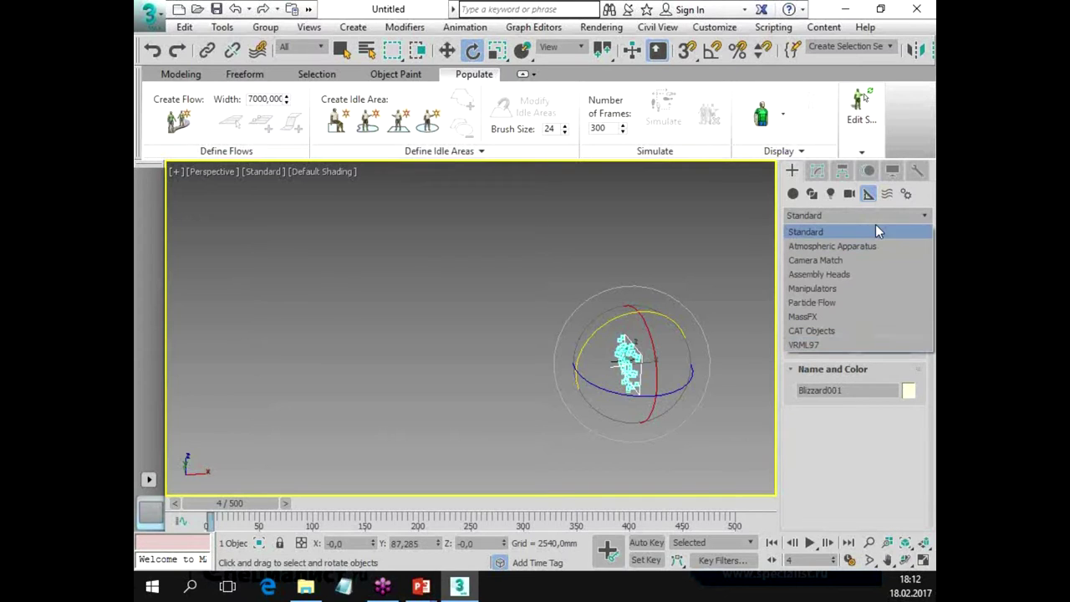
left_click(886, 193)
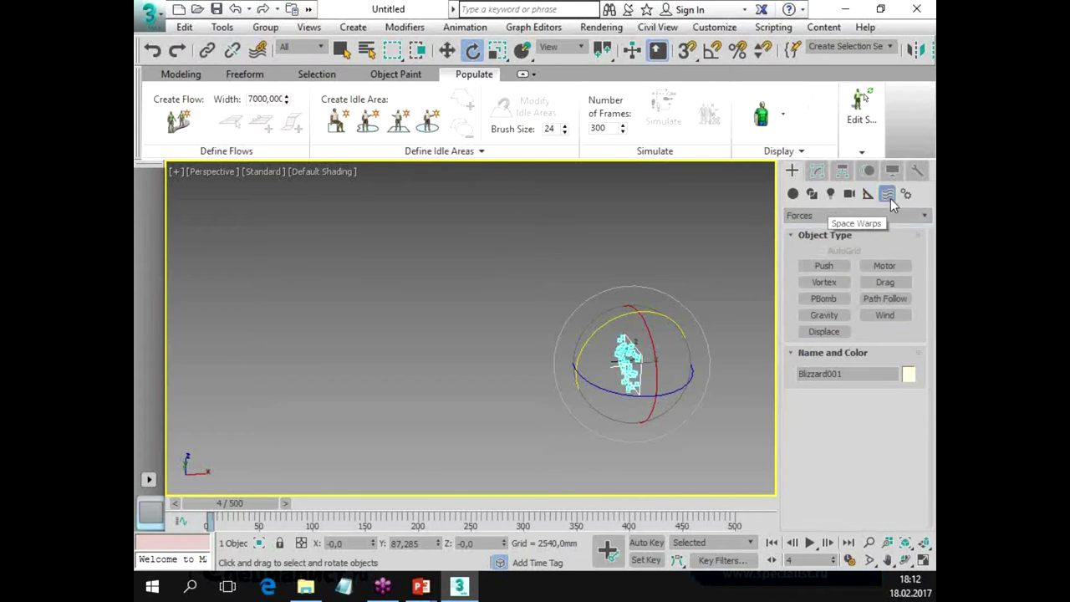
left_click(824, 314)
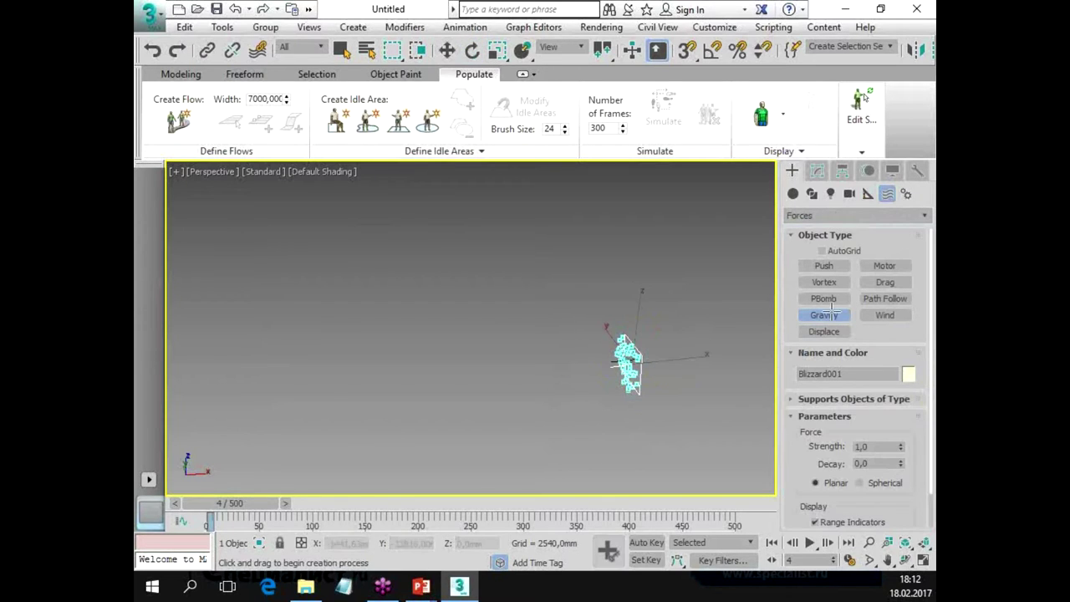
Create a Gravity space warp left of the Blizzard particles and reframe the view.
left_click_drag(432, 330, 466, 350)
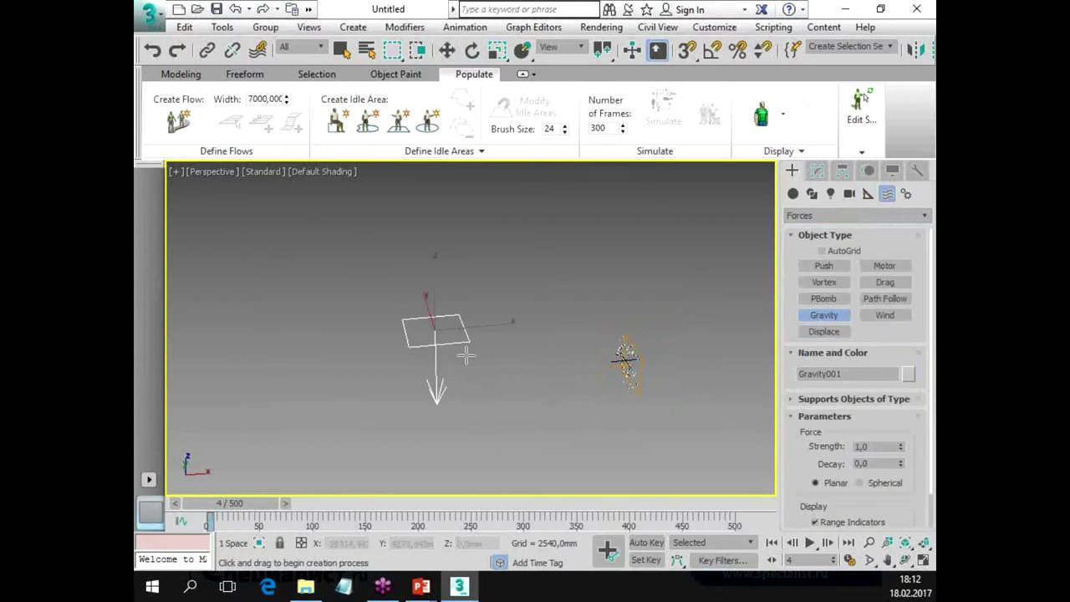
middle_click_drag(556, 369, 588, 354)
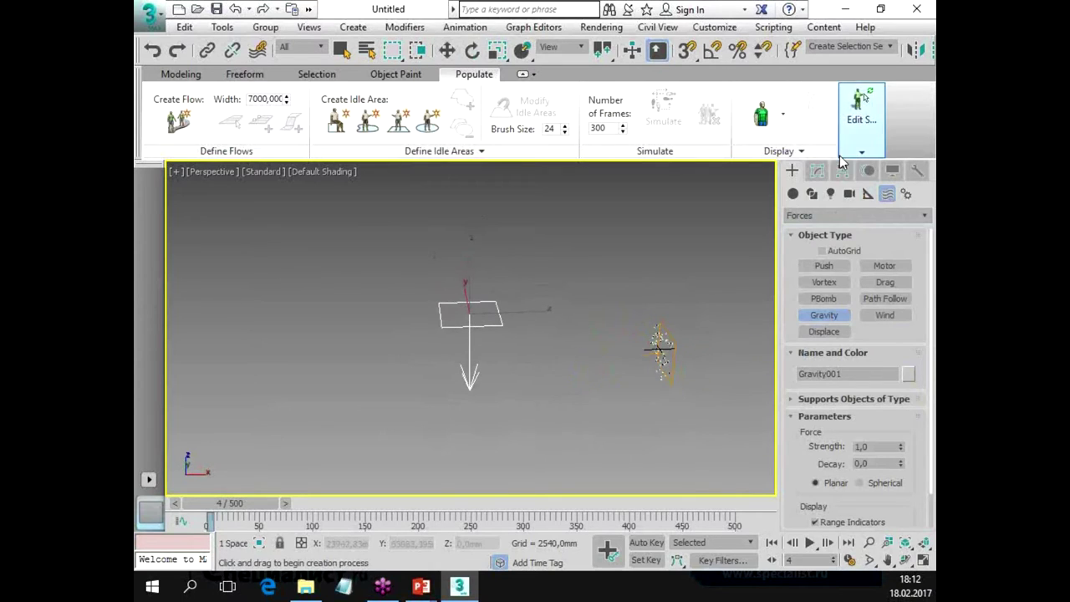
left_click(861, 113)
middle_click_drag(658, 359, 643, 368)
Switch Gravity001's force type to Spherical.
key("e")
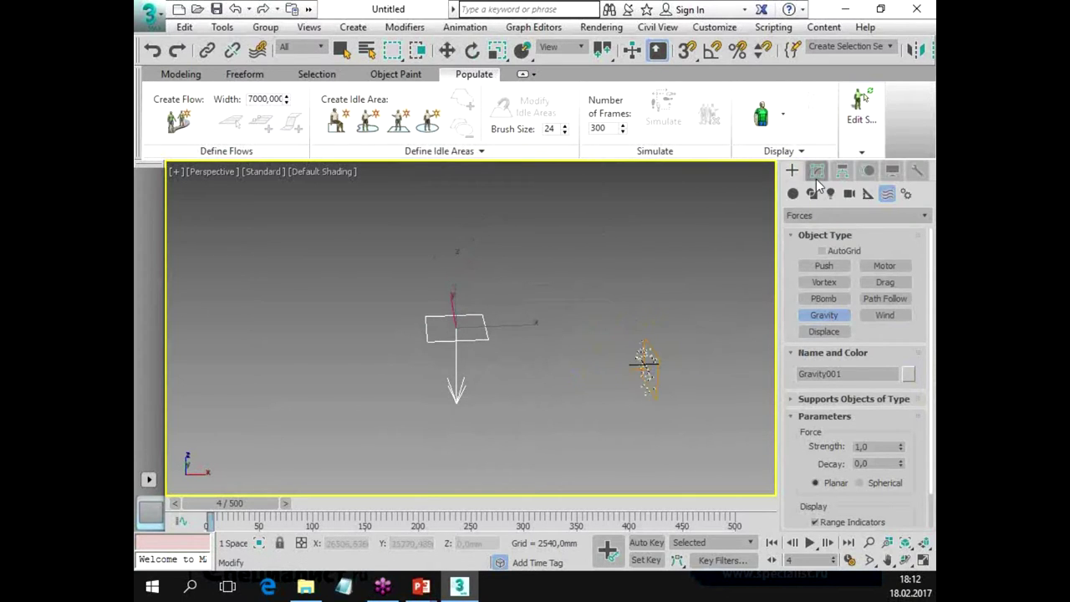
left_click(817, 170)
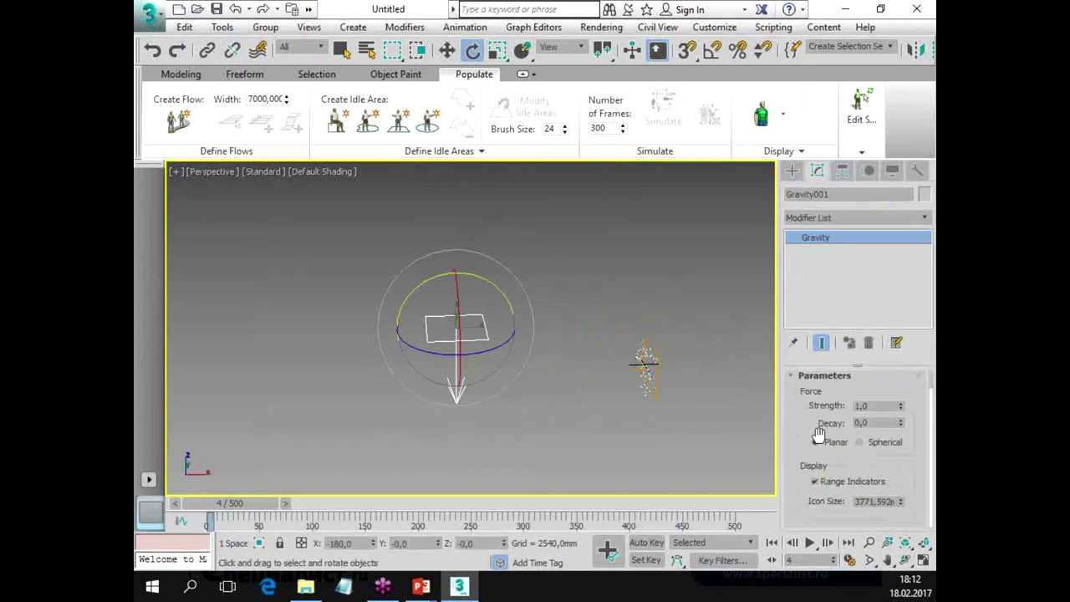
left_click(868, 441)
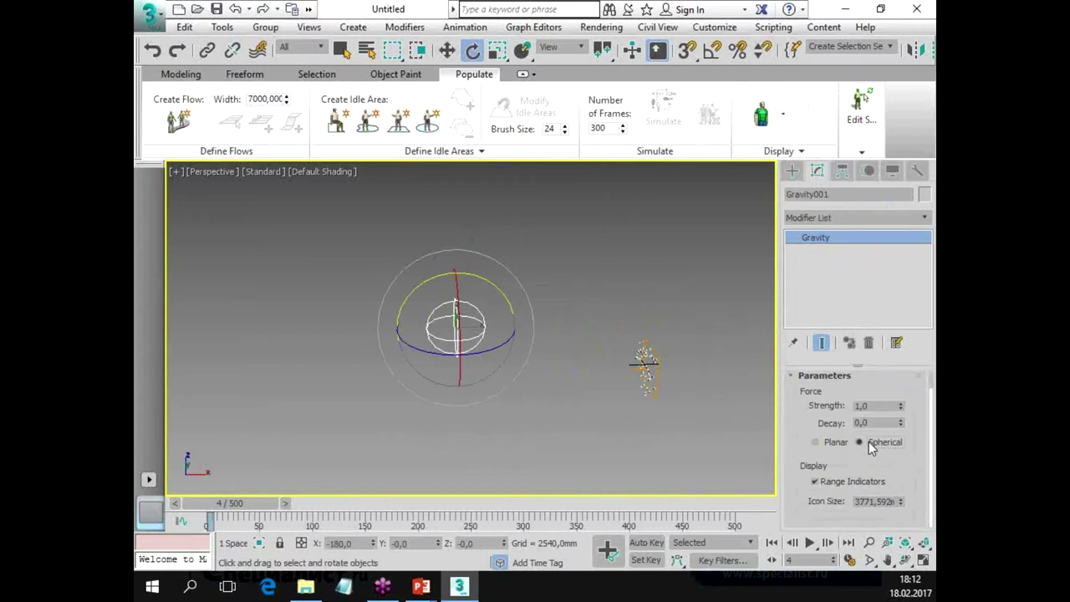
key("w")
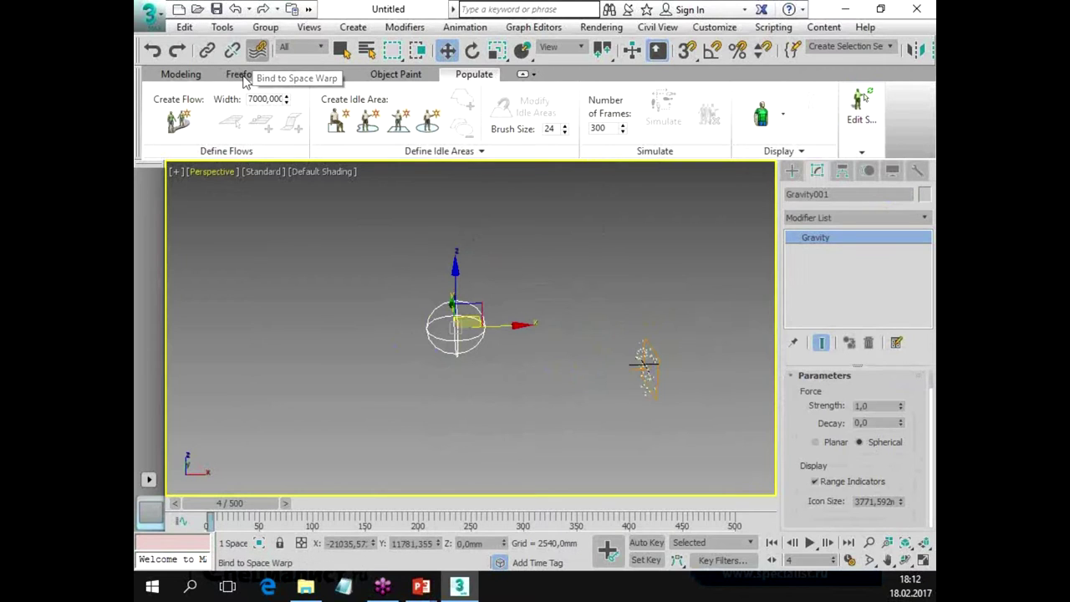
Bind Blizzard001 to Gravity001 and scrub to about frame 102 to check the stream.
left_click(257, 51)
left_click_drag(452, 308, 619, 380)
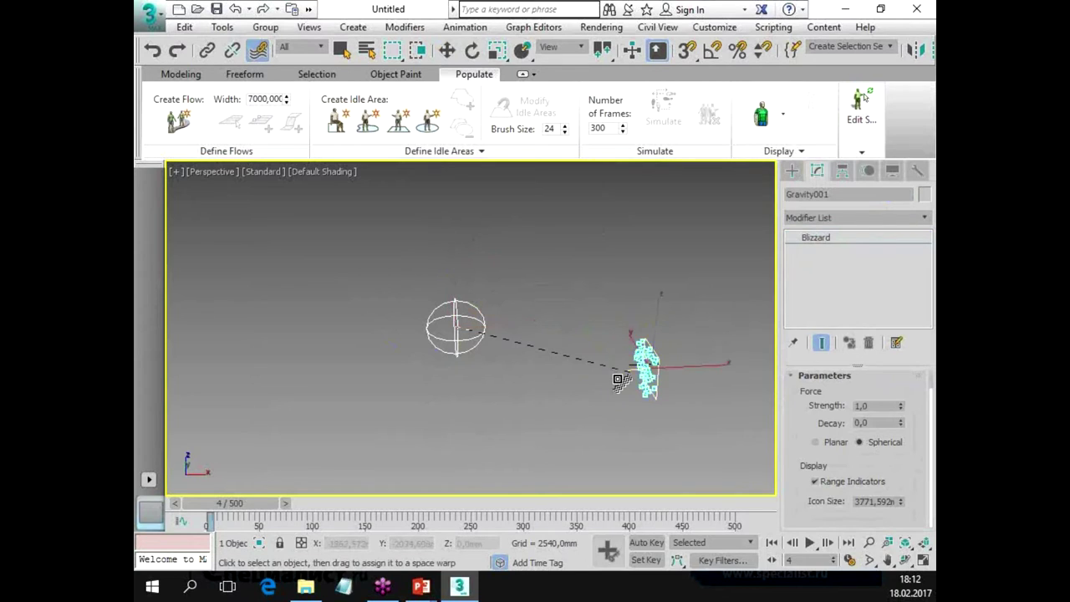
left_click_drag(244, 510, 340, 505)
mouse_move(386, 468)
middle_mouse_down("alt")
mouse_move(496, 391)
mouse_move(508, 393)
mouse_move(507, 419)
middle_mouse_up("alt")
Select the Blizzard001 emitter with the move tool.
key("w")
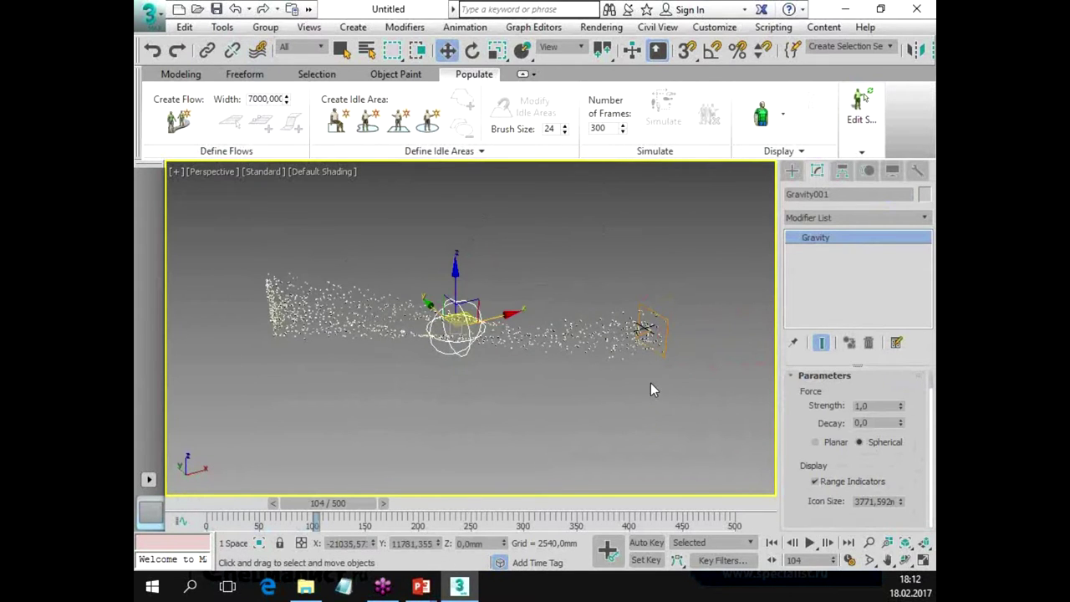
left_click(659, 335)
left_click(657, 351)
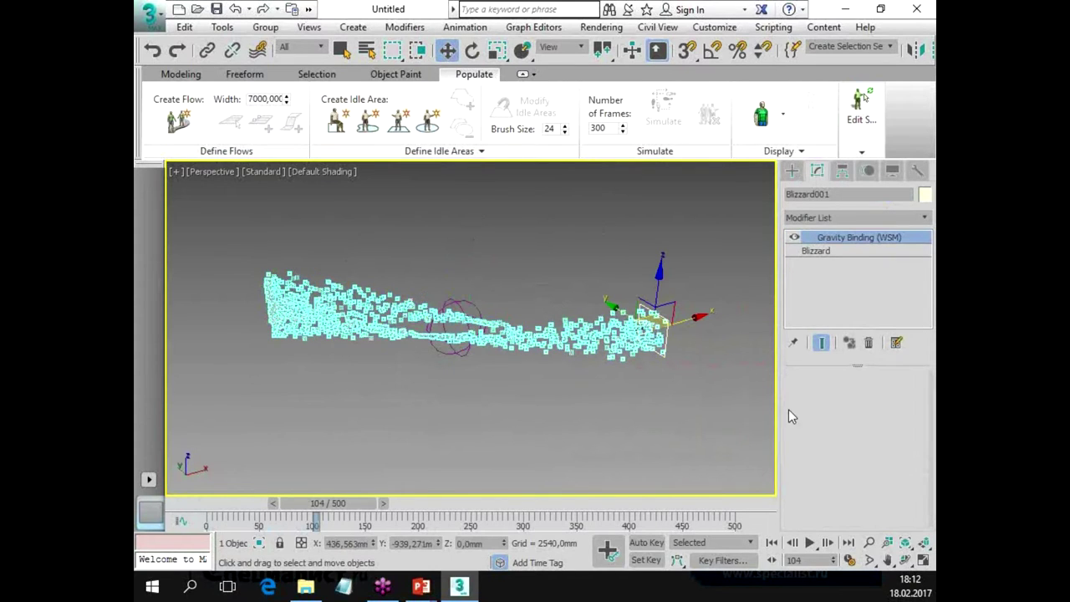
Raise Blizzard001's particle motion speed to 1137,92.
left_click(824, 252)
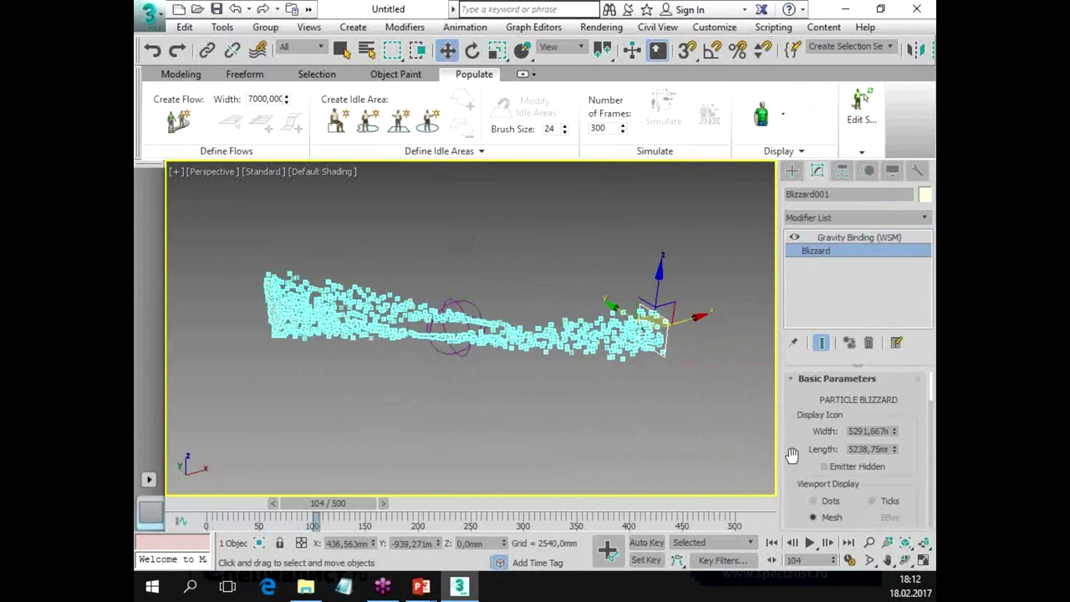
left_click_drag(790, 456, 793, 312)
left_click_drag(784, 494, 779, 448)
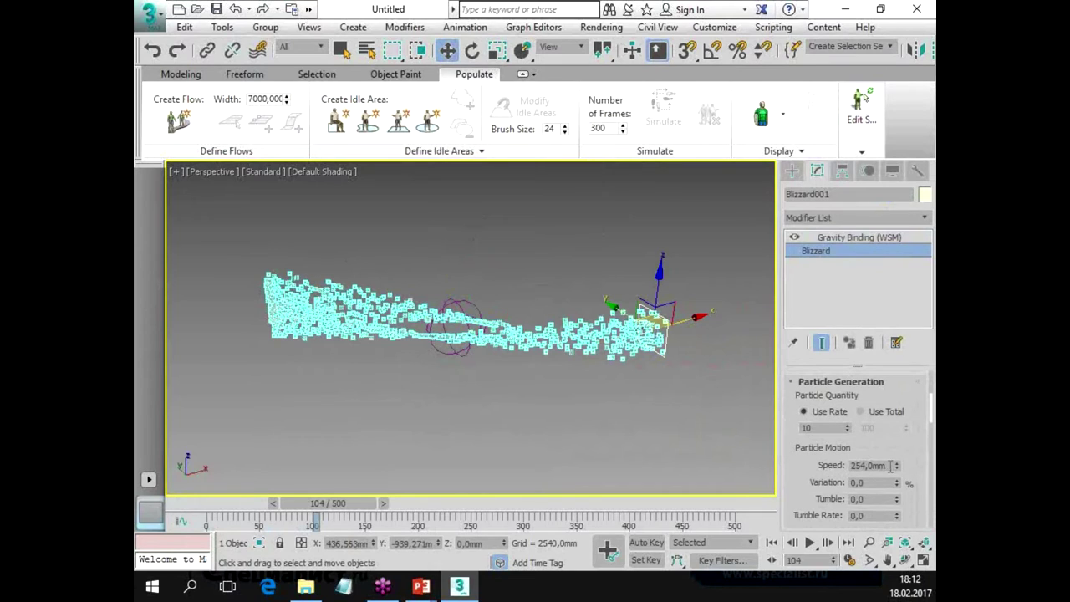
left_click_drag(895, 466, 889, 385)
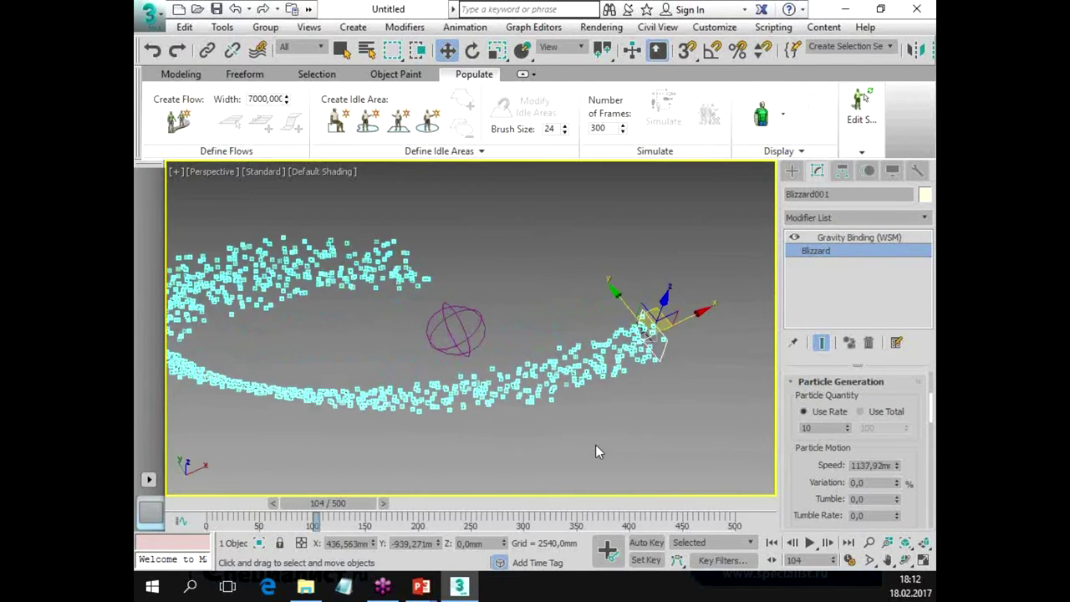
Rotate the emitter so particles loop around the gravity sphere, then play the animation.
key("e")
left_click_drag(659, 386, 704, 381)
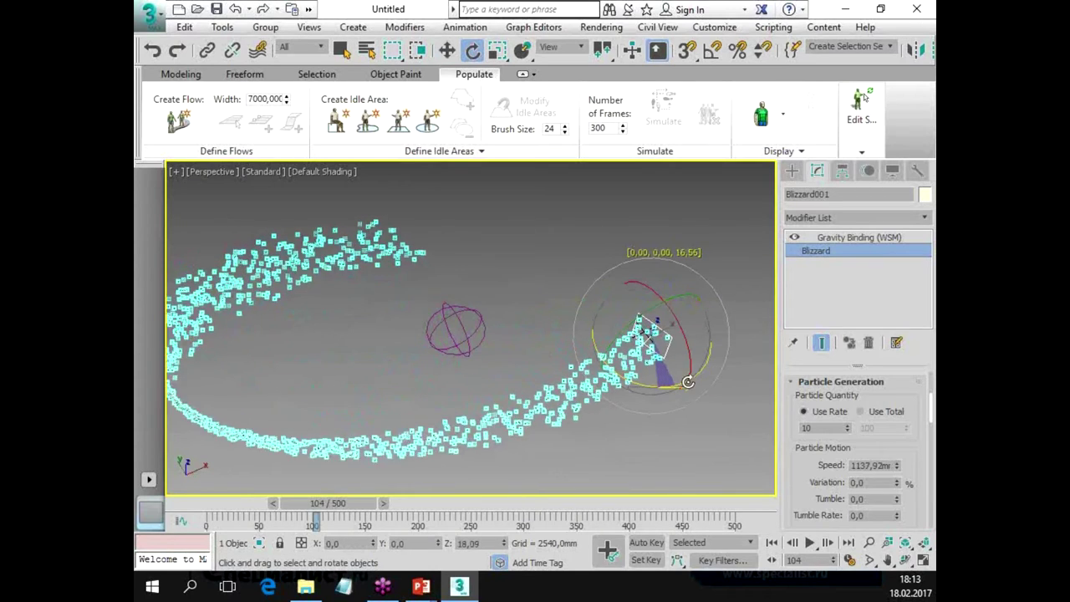
left_click_drag(358, 505, 568, 512)
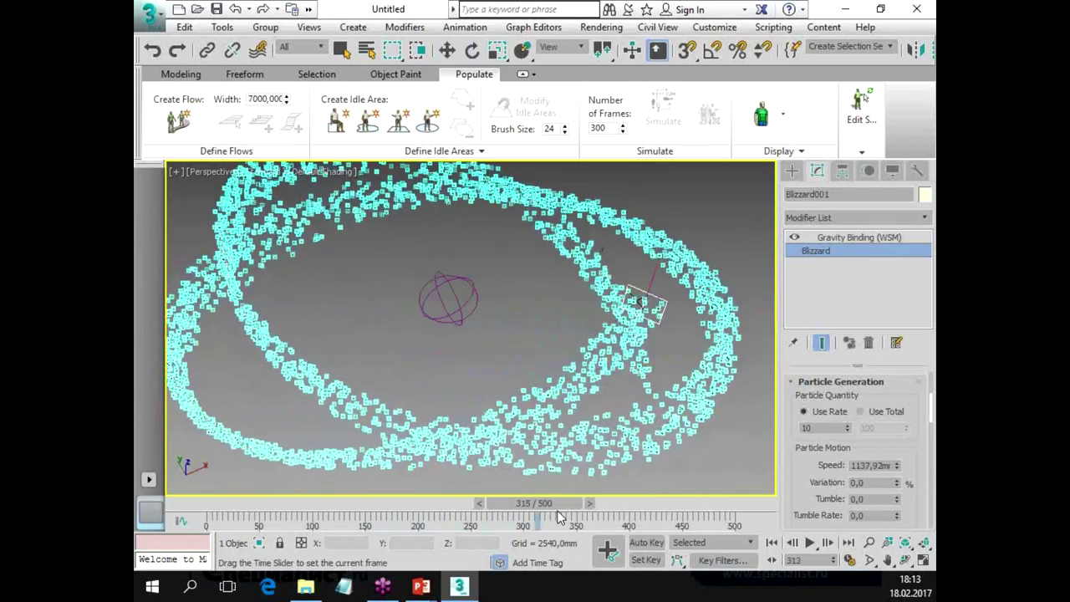
key("e")
mouse_move(604, 474)
middle_mouse_down("alt")
mouse_move(525, 375)
mouse_move(627, 434)
middle_mouse_up("alt")
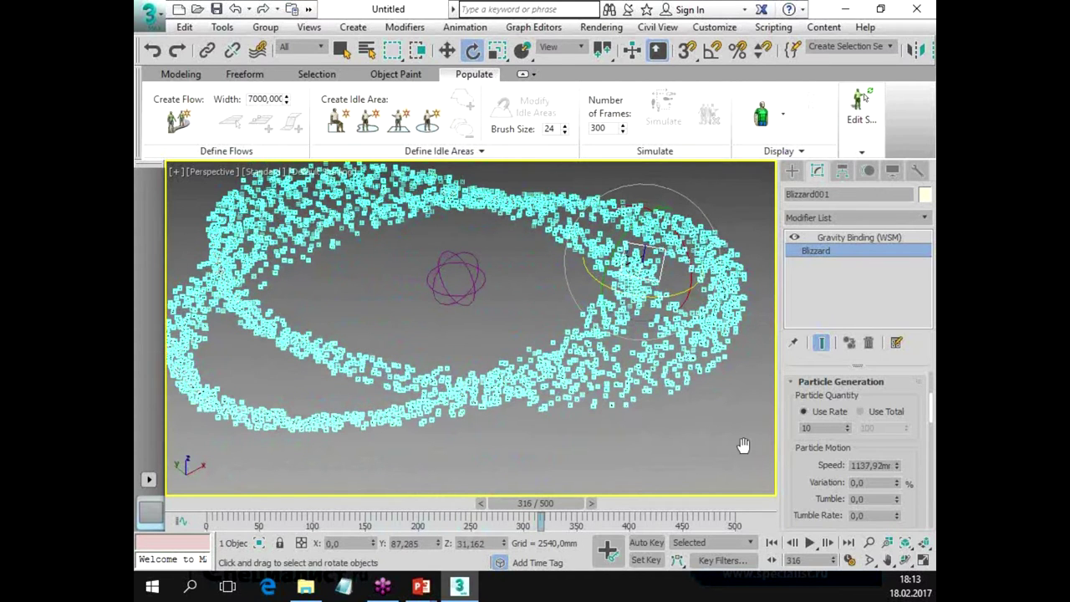
left_click(810, 542)
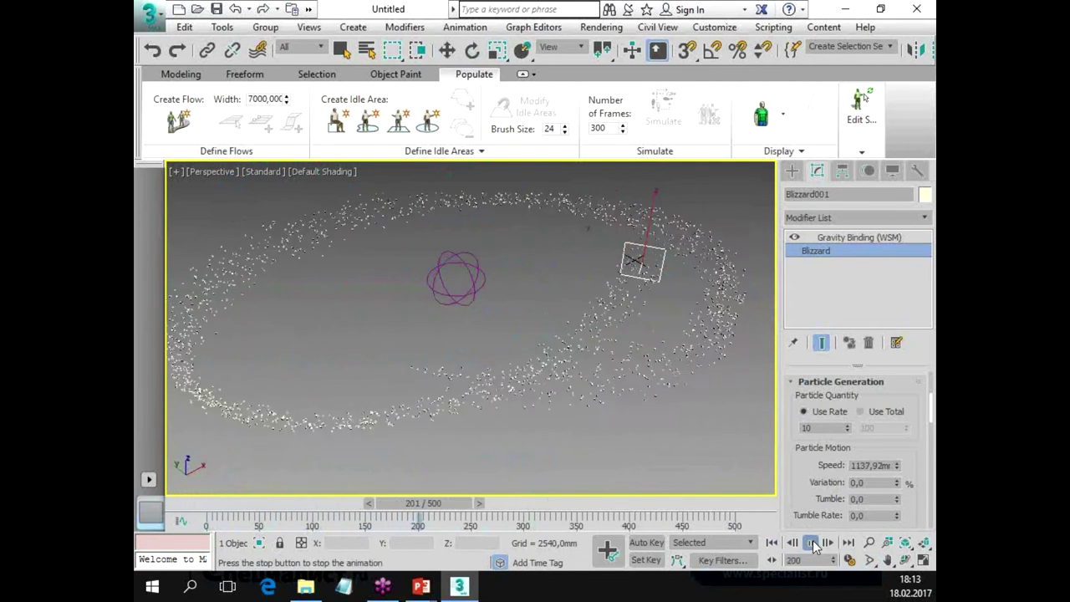
Stop playback at frame 211 and orbit around the frozen particle ring.
left_click(813, 543)
key("e")
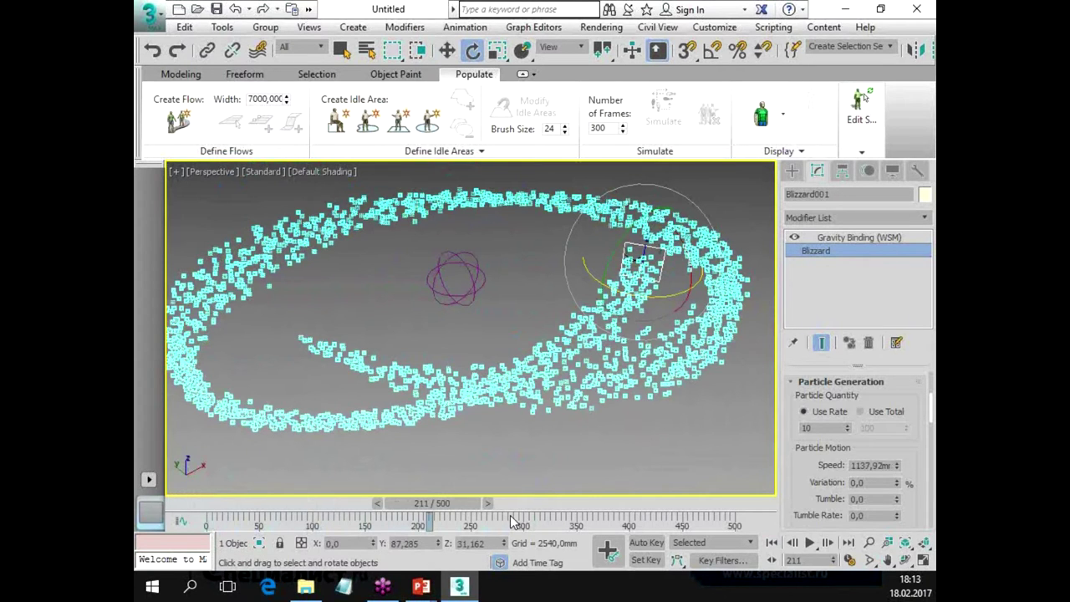
mouse_move(612, 403)
middle_mouse_down("alt")
mouse_move(513, 363)
mouse_move(586, 388)
middle_mouse_up("alt")
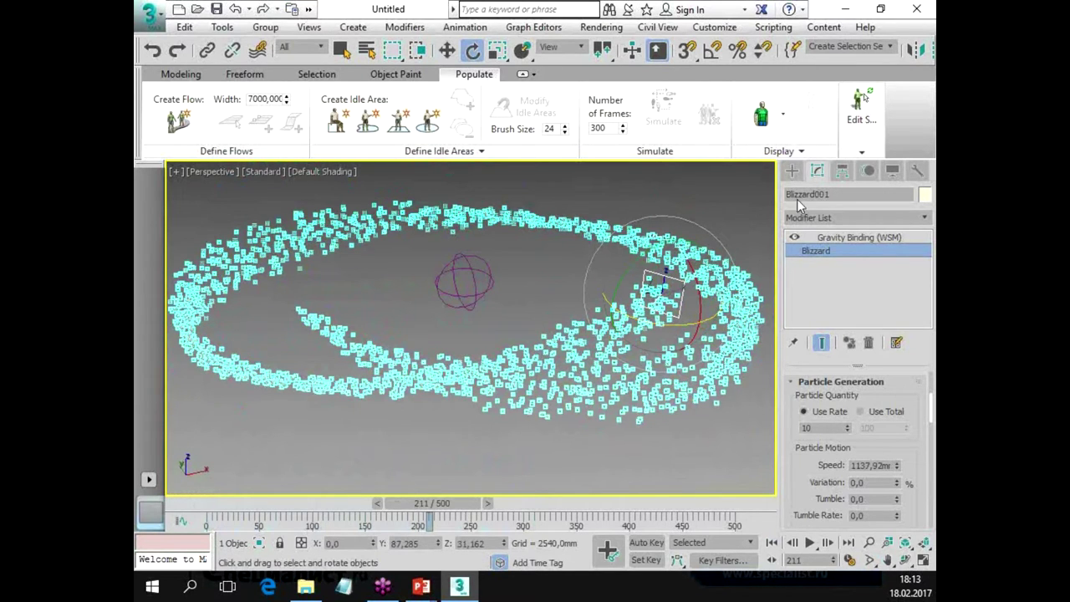
Glance at the Force space warps, then return to Blizzard001's modifier stack and zoom in.
left_click(792, 171)
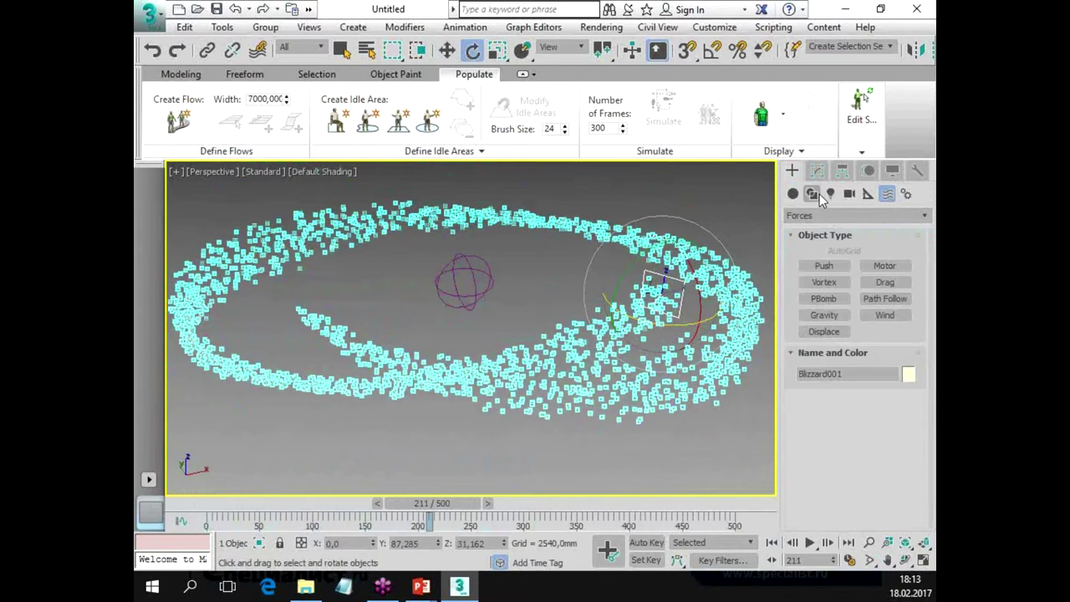
left_click(817, 171)
scroll(702, 383, "up", 5)
scroll(686, 377, "up", 3)
scroll(677, 368, "up", 3)
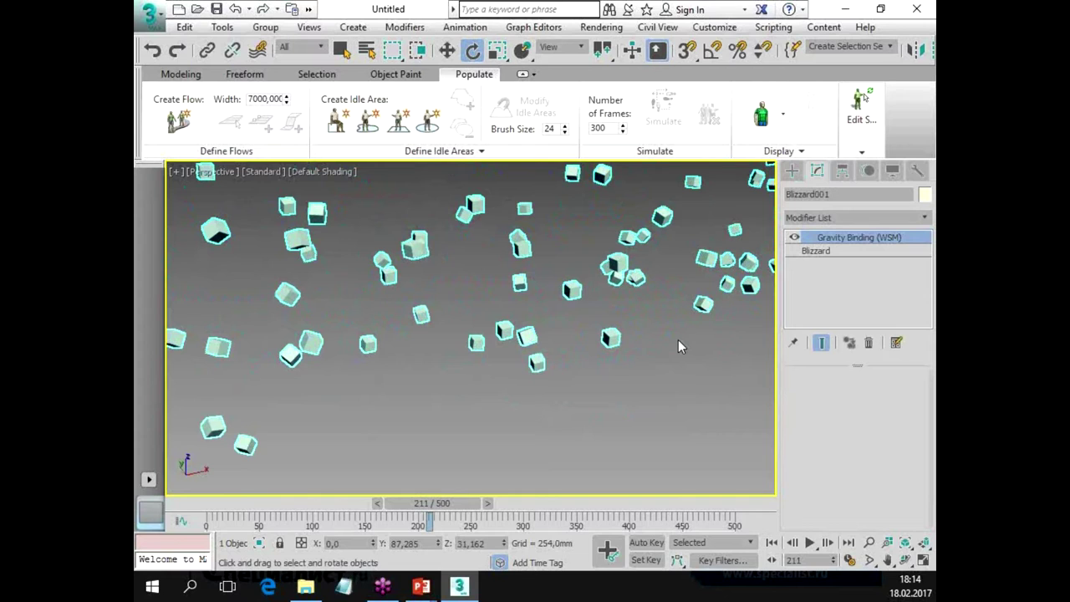
Show the Blizzard's Particle Type settings from its modifier stack entry.
key("alt")
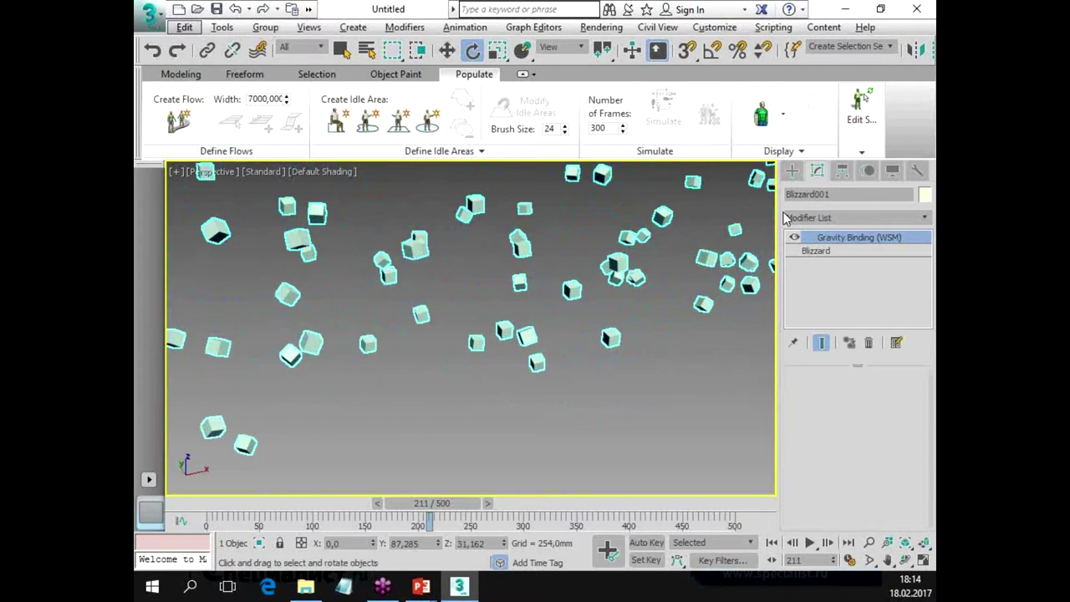
left_click(821, 253)
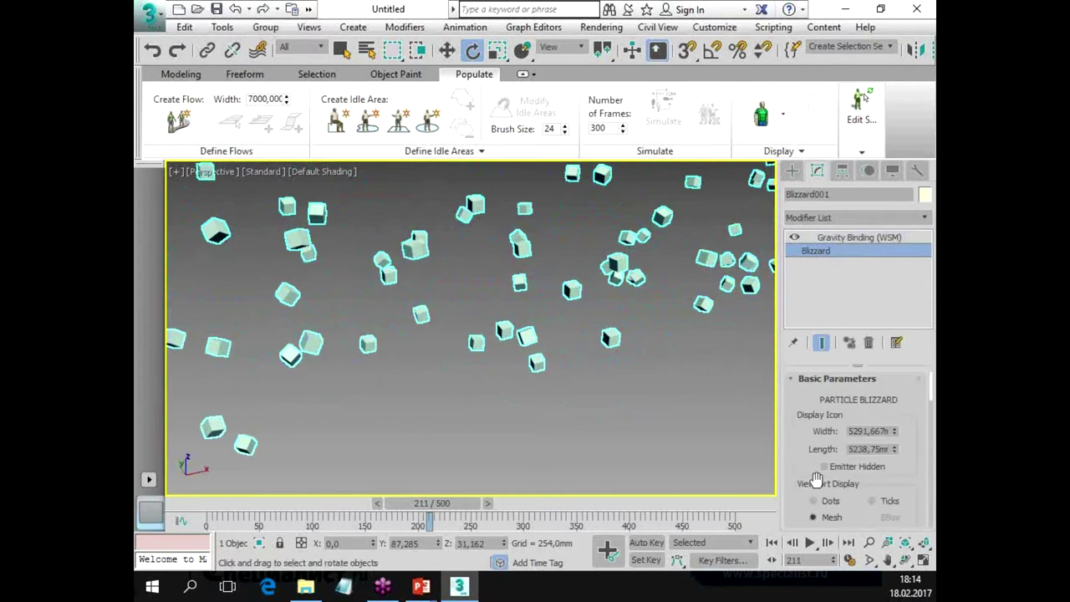
left_click_drag(800, 448, 803, 308)
scroll(804, 307, "down", 3)
scroll(823, 326, "down", 3)
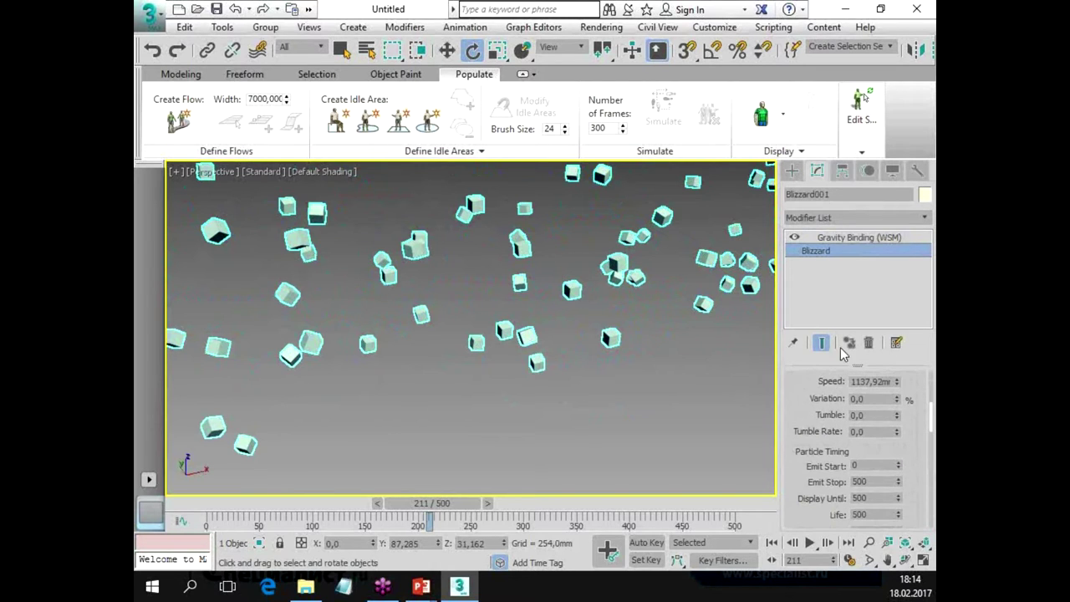
scroll(812, 298, "down", 3)
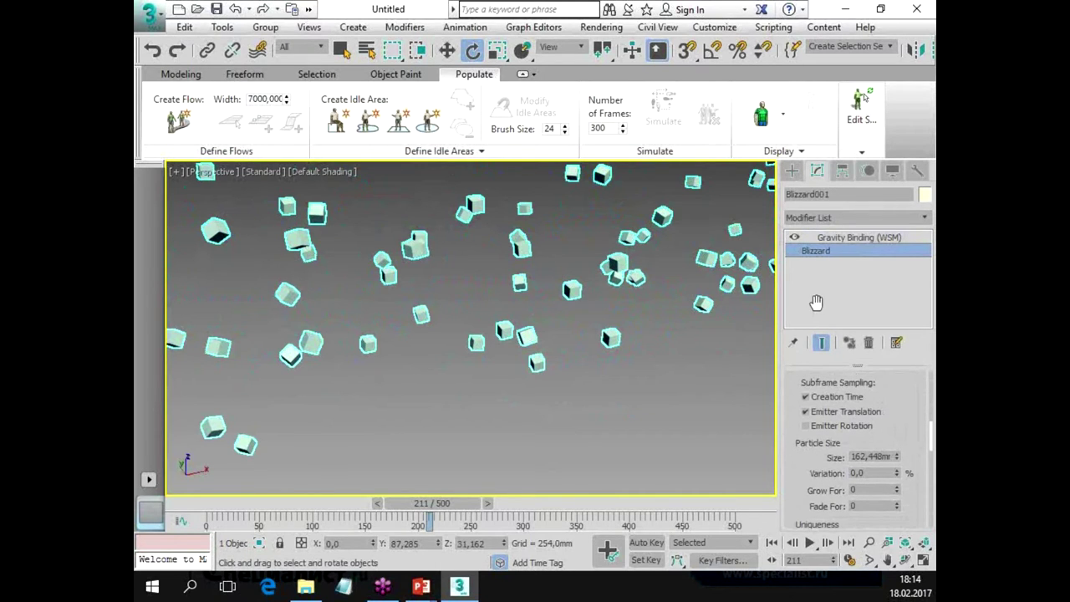
scroll(821, 481, "down", 2)
left_click_drag(822, 481, 815, 308)
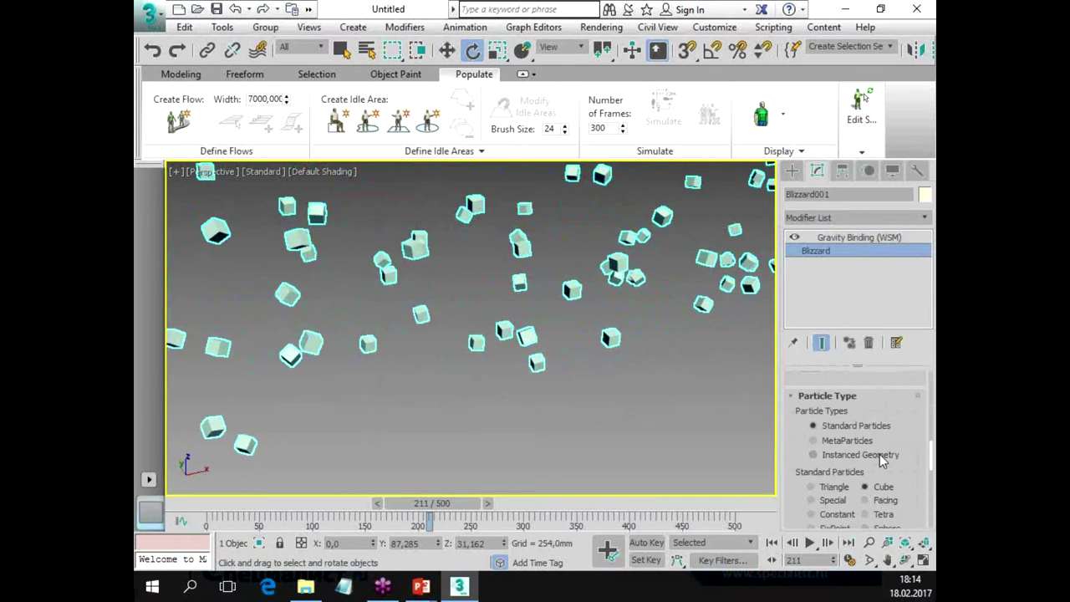
Maximize the Top view and pan it to centre the emitter and particle stream.
key("alt+w")
middle_click_drag(318, 250, 435, 200)
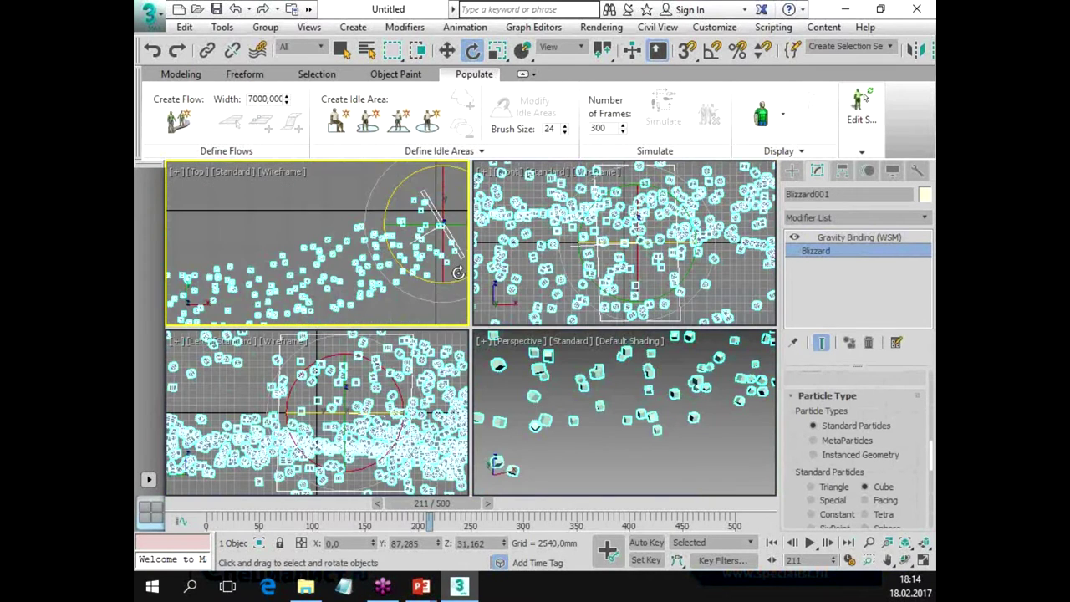
key("alt+w")
mouse_move(490, 305)
middle_mouse_down()
mouse_move(380, 227)
mouse_move(342, 300)
middle_mouse_up()
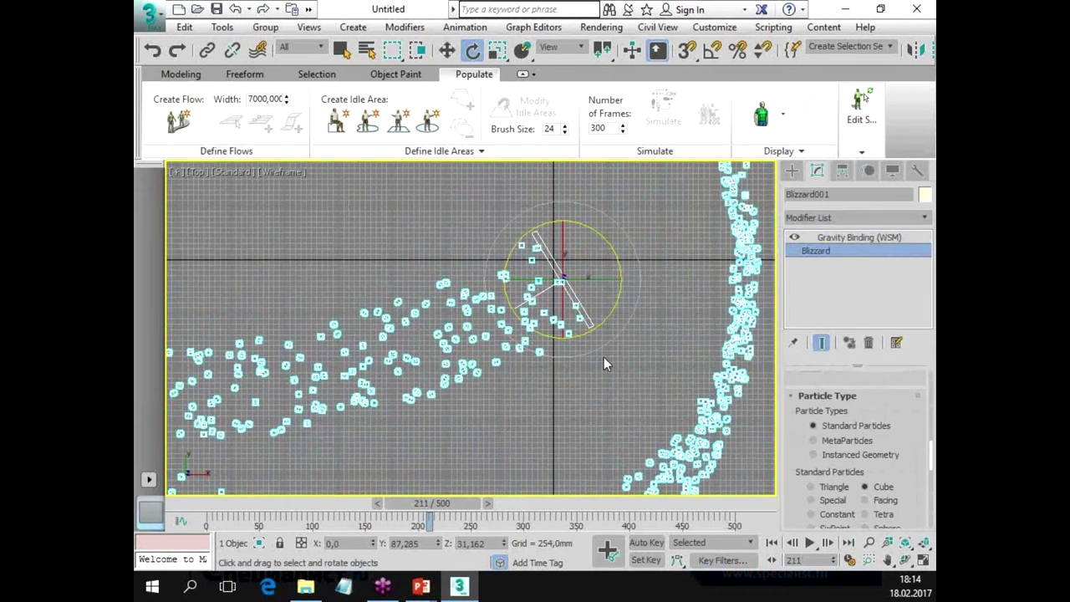
left_click(792, 171)
Create GeoSphere001 (radius 539,194) below the emitter in the Top view.
left_click(852, 216)
left_click(845, 264)
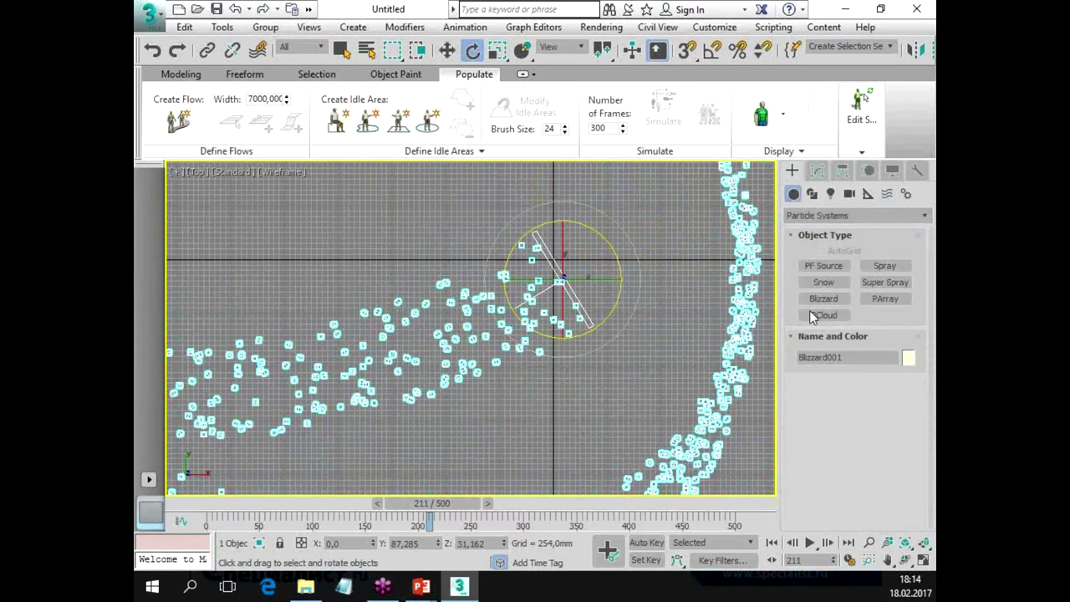
left_click(815, 218)
left_click(813, 229)
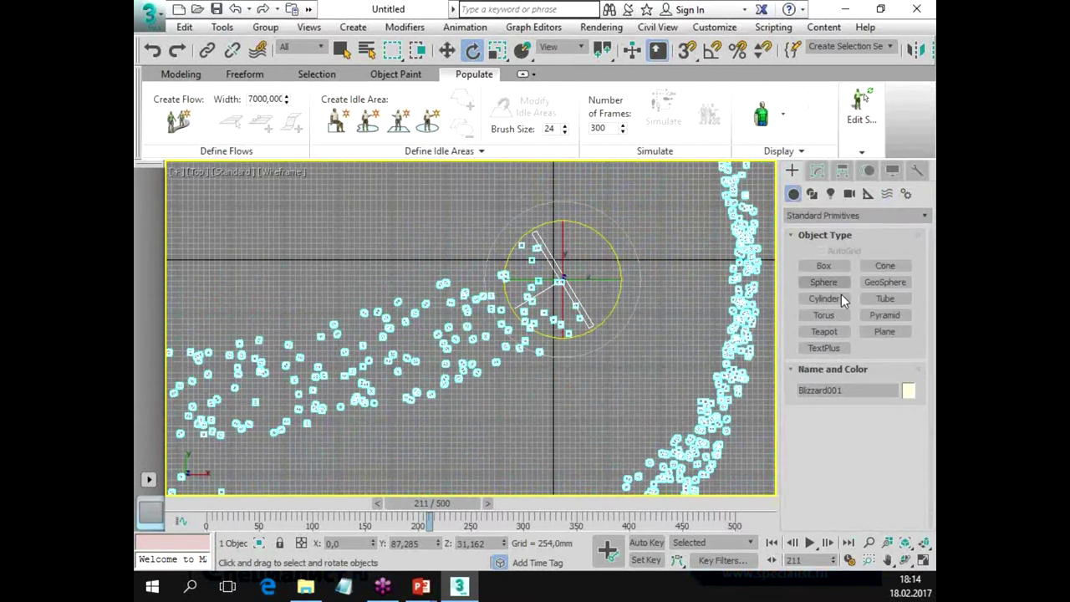
left_click(885, 282)
left_click_drag(575, 380, 576, 391)
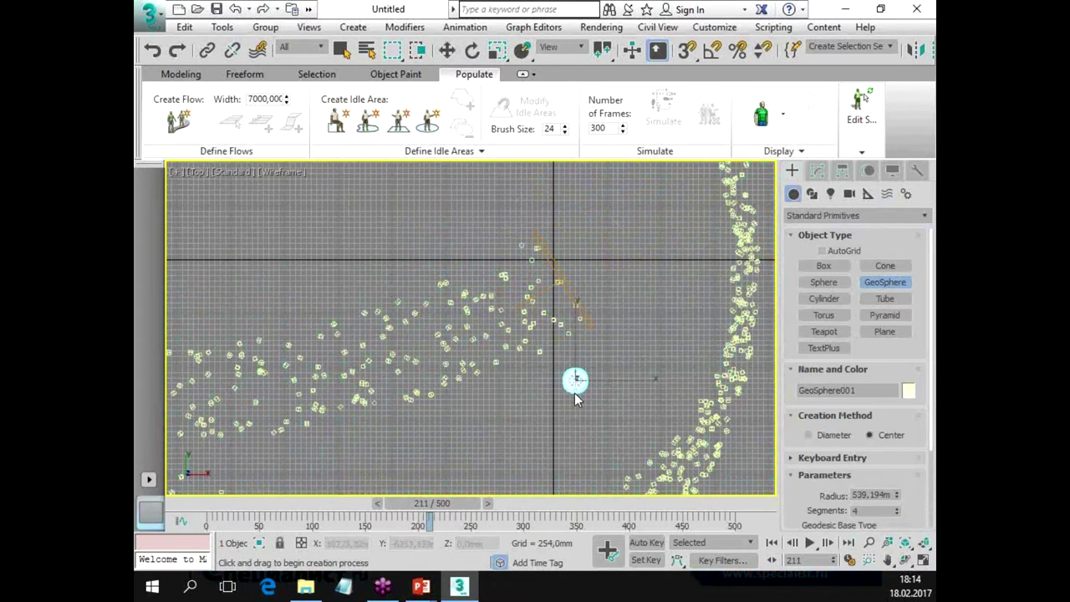
Maximize the Perspective view and zoom onto the new GeoSphere001.
key("alt+w")
left_click(686, 443)
key("alt+w")
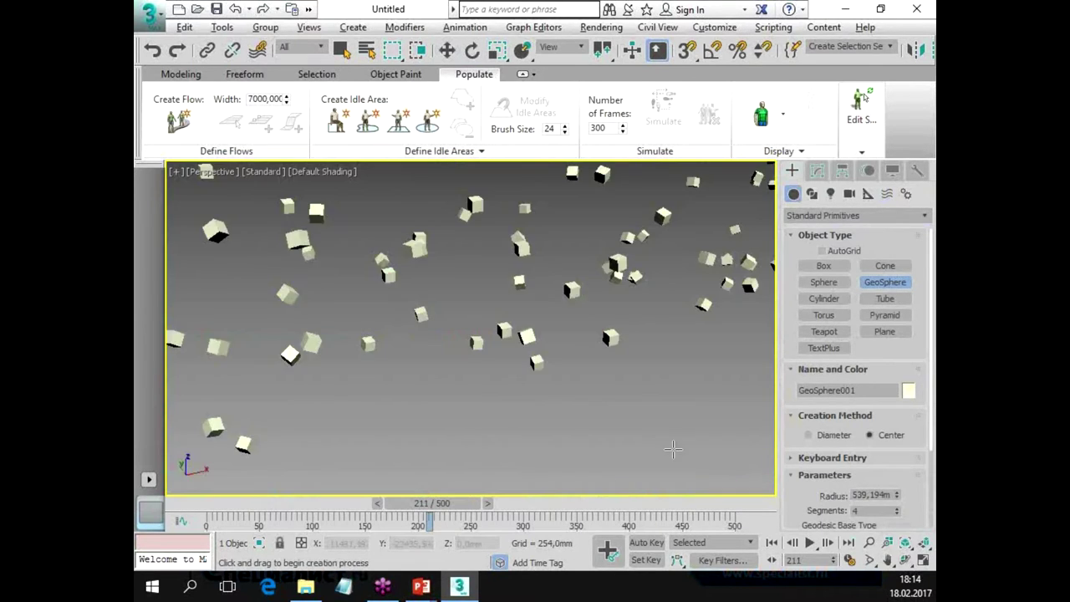
key("z")
mouse_move(621, 382)
middle_mouse_down("alt")
mouse_move(573, 382)
mouse_move(671, 373)
middle_mouse_up("alt")
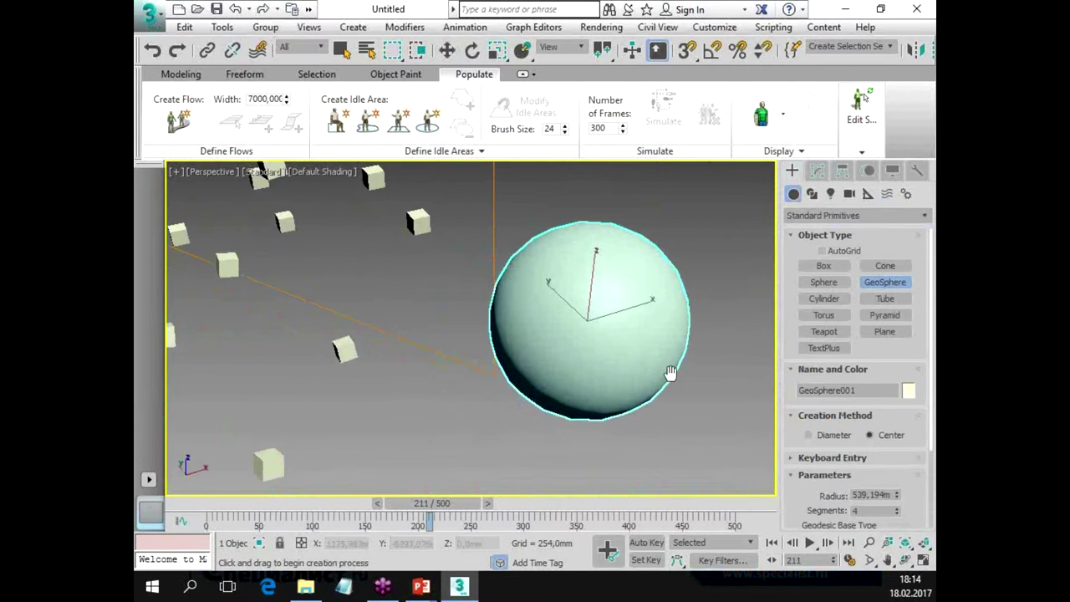
key("e")
left_click(818, 173)
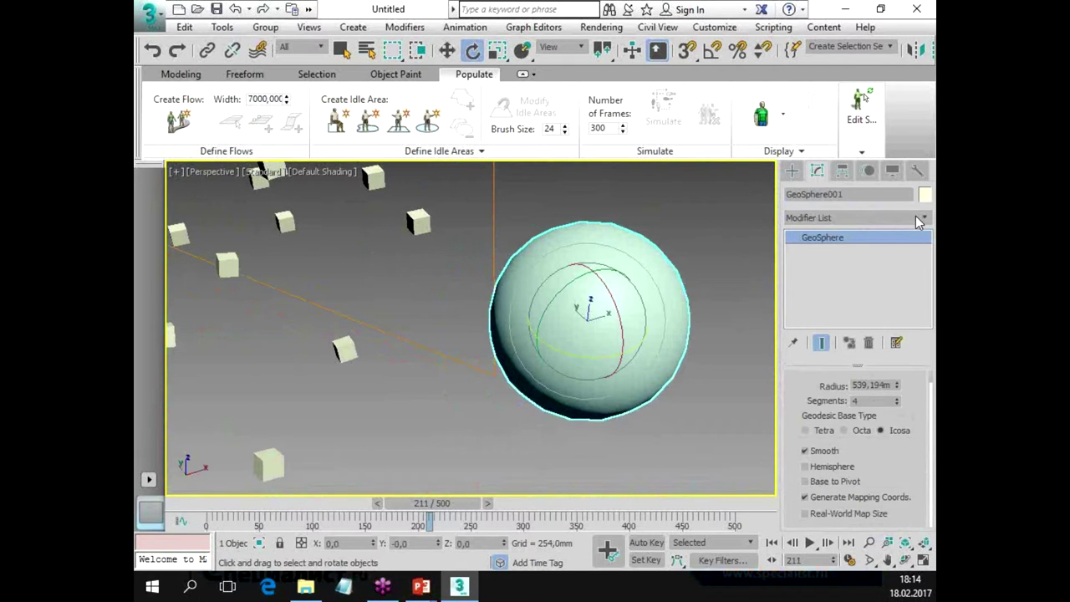
Add a Noise modifier to GeoSphere001 from the Modifier List.
left_click(919, 220)
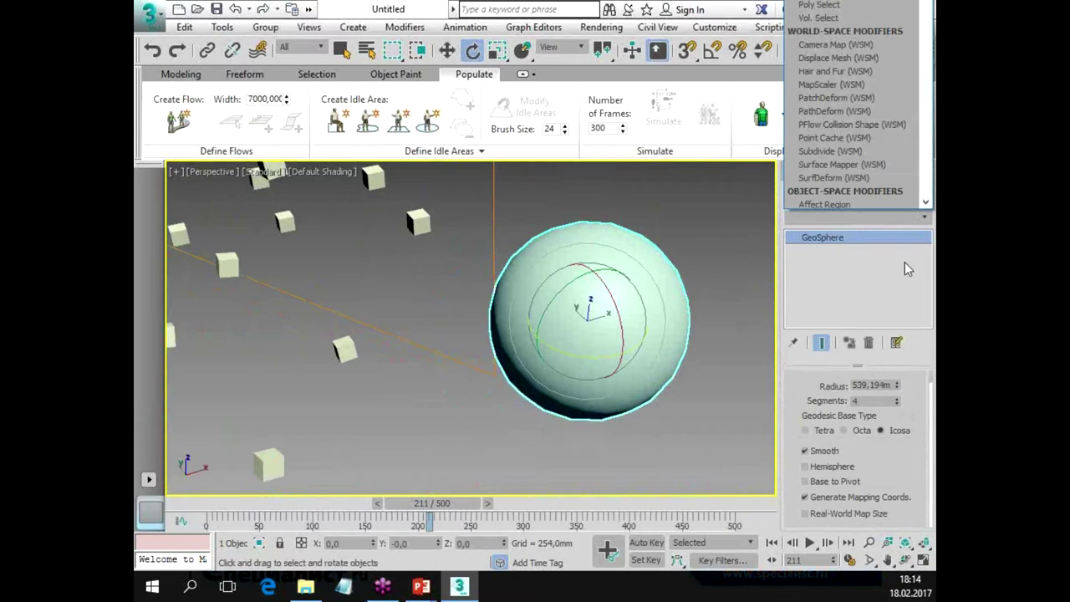
key("a")
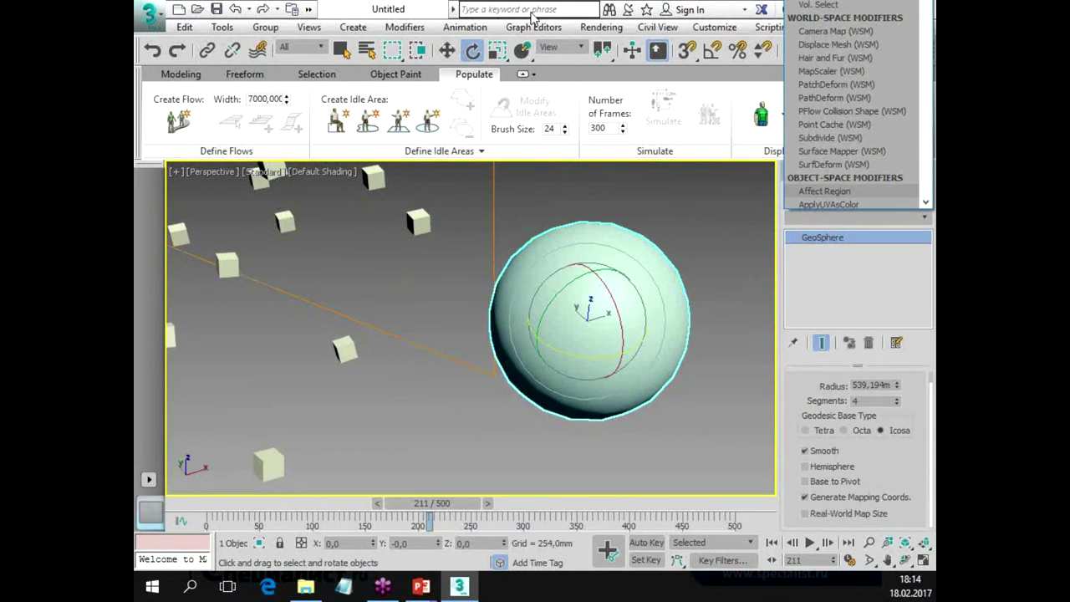
scroll(926, 201, "down", 1)
scroll(926, 196, "down", 2)
scroll(924, 183, "up", 2)
scroll(920, 159, "up", 2)
mouse_move(926, 20)
left_mouse_down()
mouse_move(925, 77)
mouse_move(916, 32)
left_mouse_up()
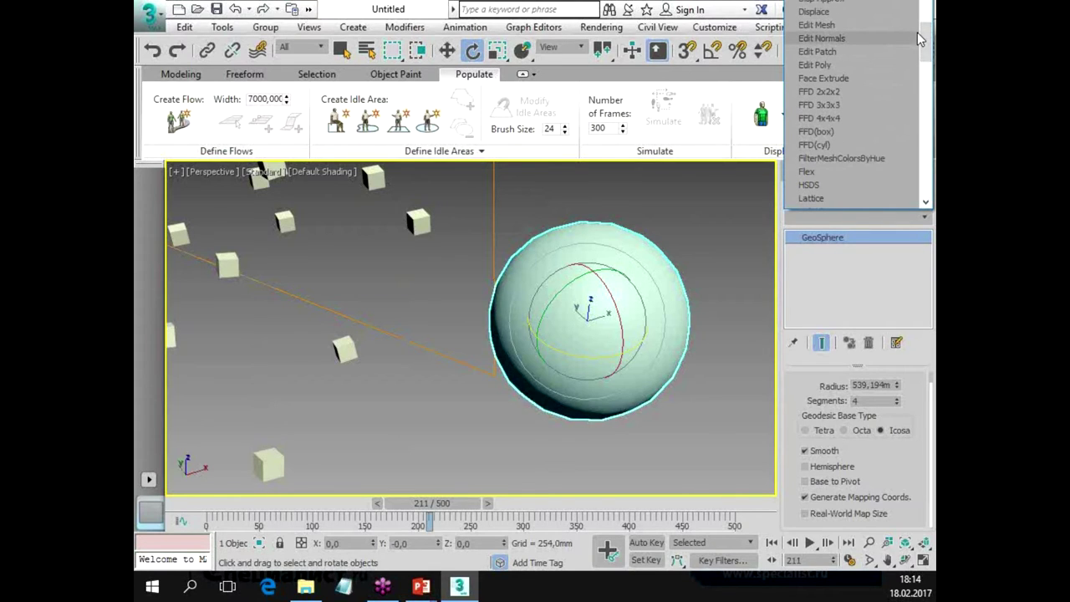
scroll(917, 39, "down", 5)
scroll(917, 39, "down", 5)
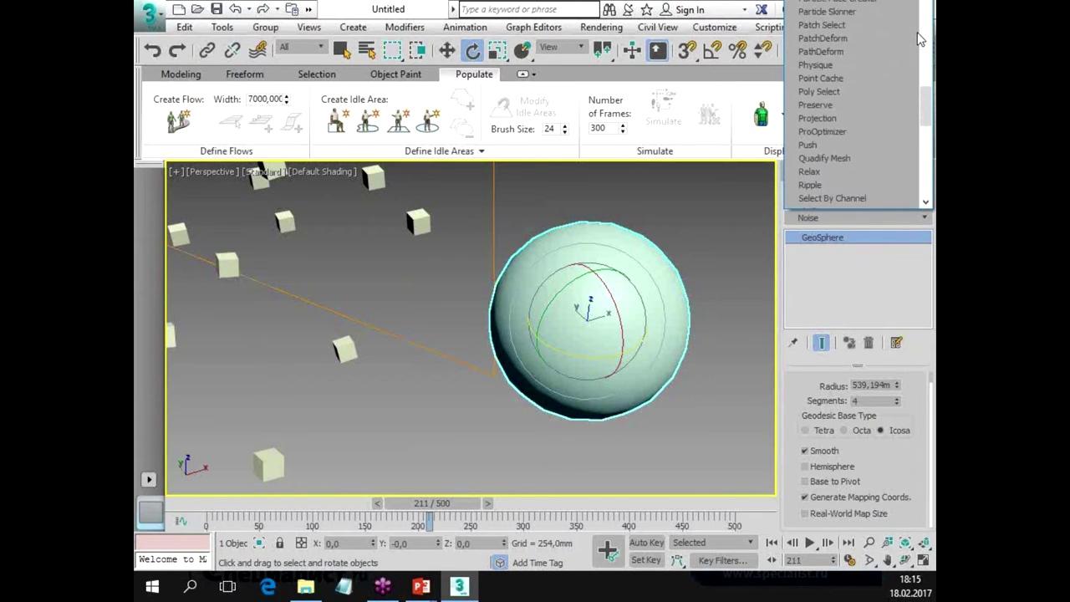
key("Return")
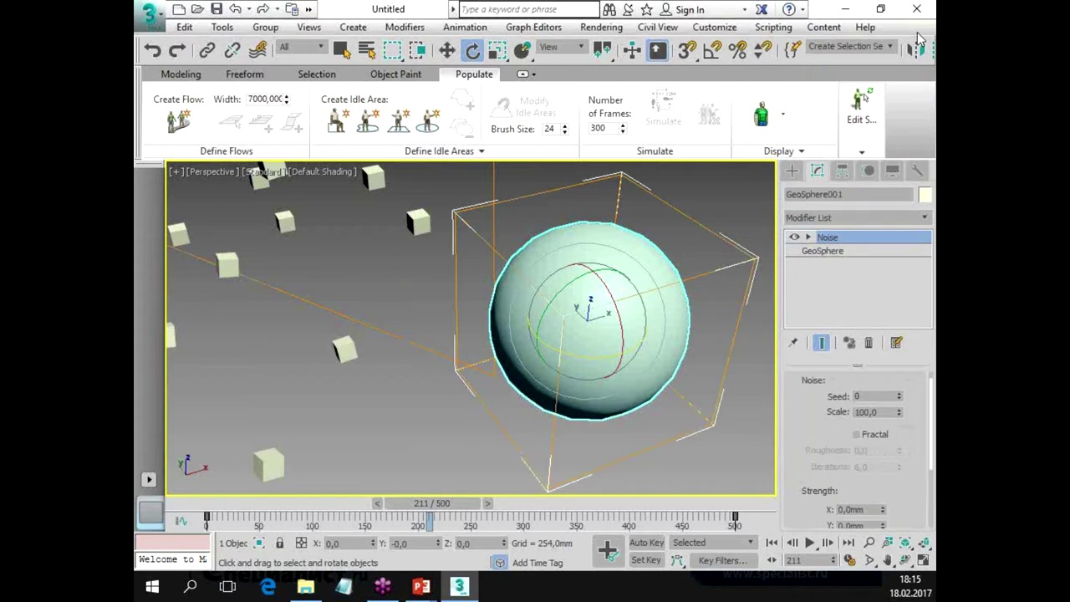
Nudge the Noise X and Y strength spinners and pan the maximized Top view.
left_click_drag(819, 448, 823, 382)
left_click_drag(882, 437, 886, 451)
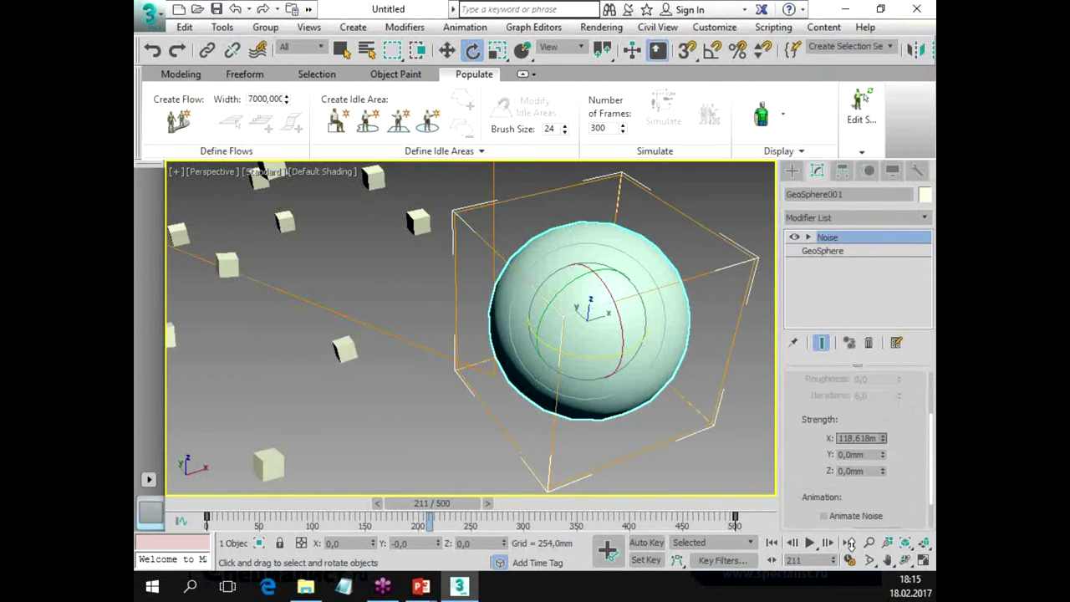
left_click_drag(883, 454, 884, 418)
key("alt+w")
right_click(284, 282)
key("alt+w")
mouse_move(497, 381)
middle_mouse_down()
mouse_move(475, 347)
mouse_move(433, 334)
middle_mouse_up()
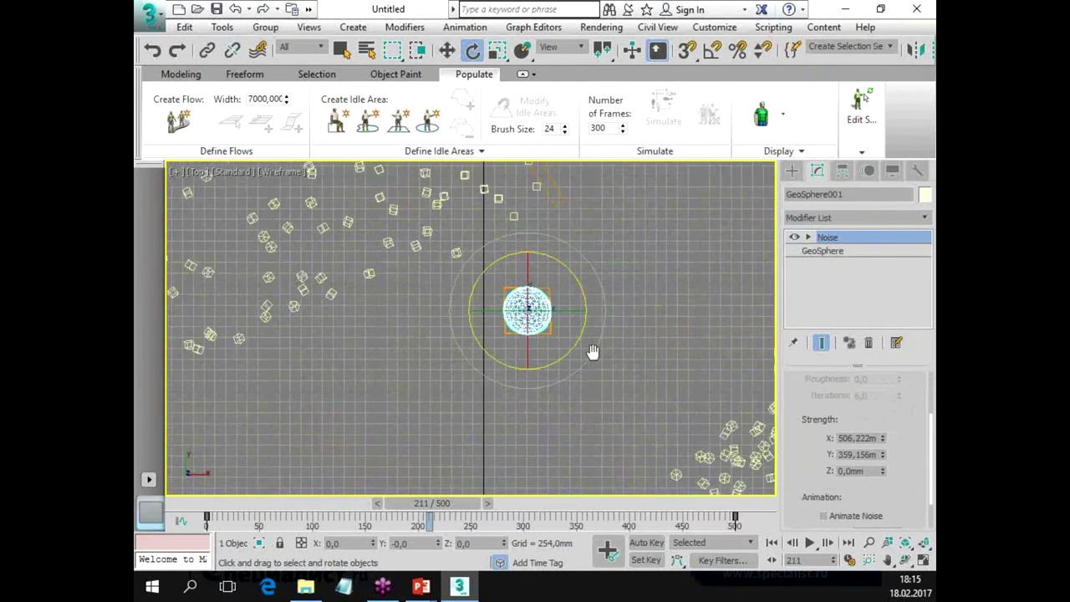
Set Noise strength to 500 on X, Y and Z.
left_click_drag(838, 438, 900, 445)
type("500")
key("Tab")
type("500")
key("Tab")
type("500")
key("Return")
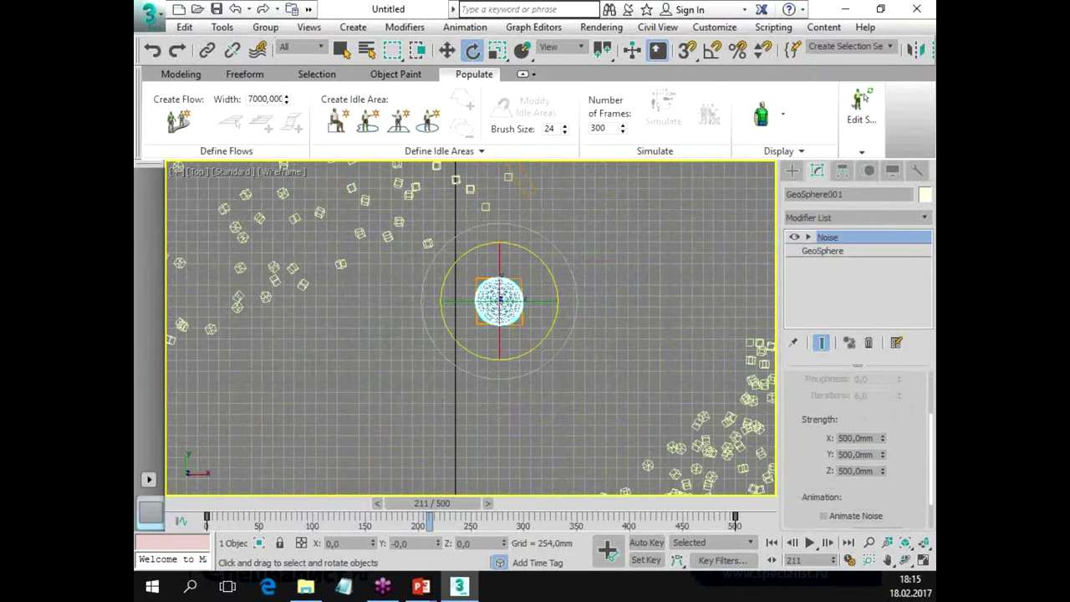
scroll(827, 435, "up", 3)
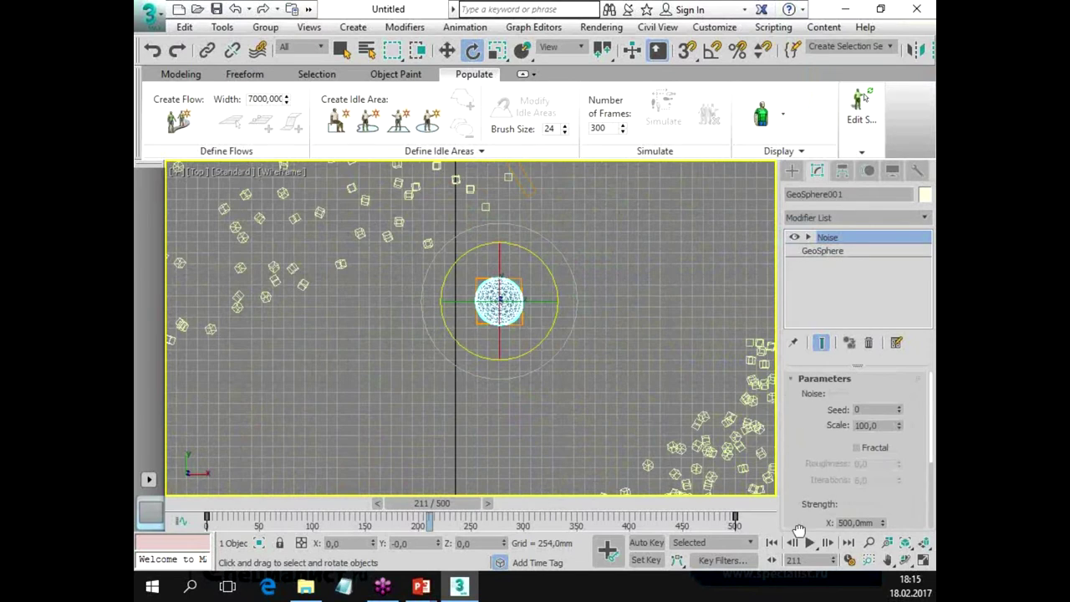
Maximize the Perspective view and lower the Noise scale to 14.
key("alt+w")
right_click(739, 495)
key("alt+w")
left_click(899, 428)
left_click_drag(898, 433, 897, 491)
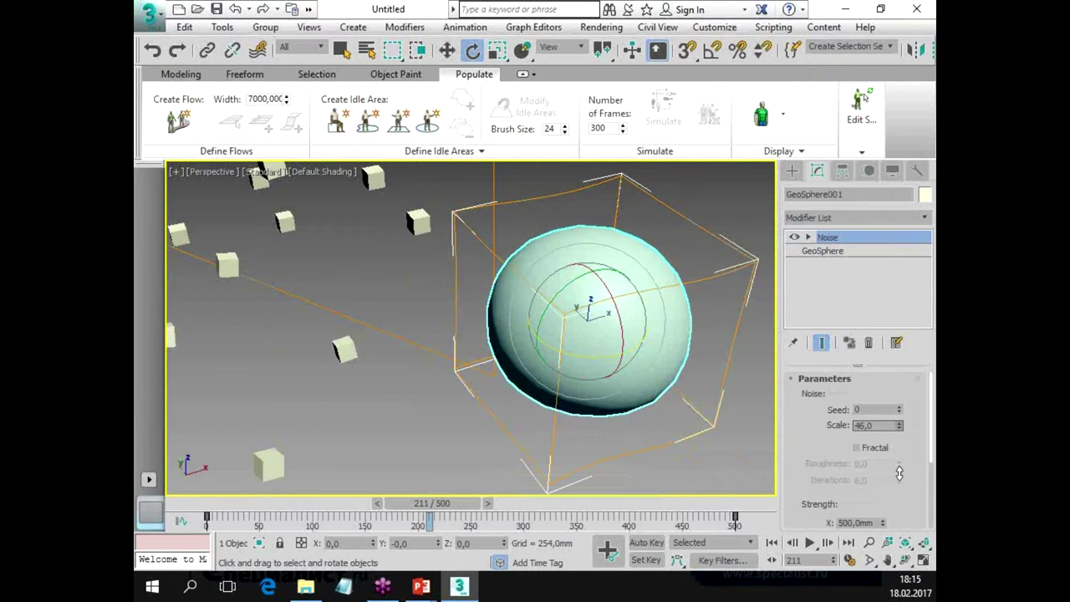
left_click_drag(897, 492, 790, 349)
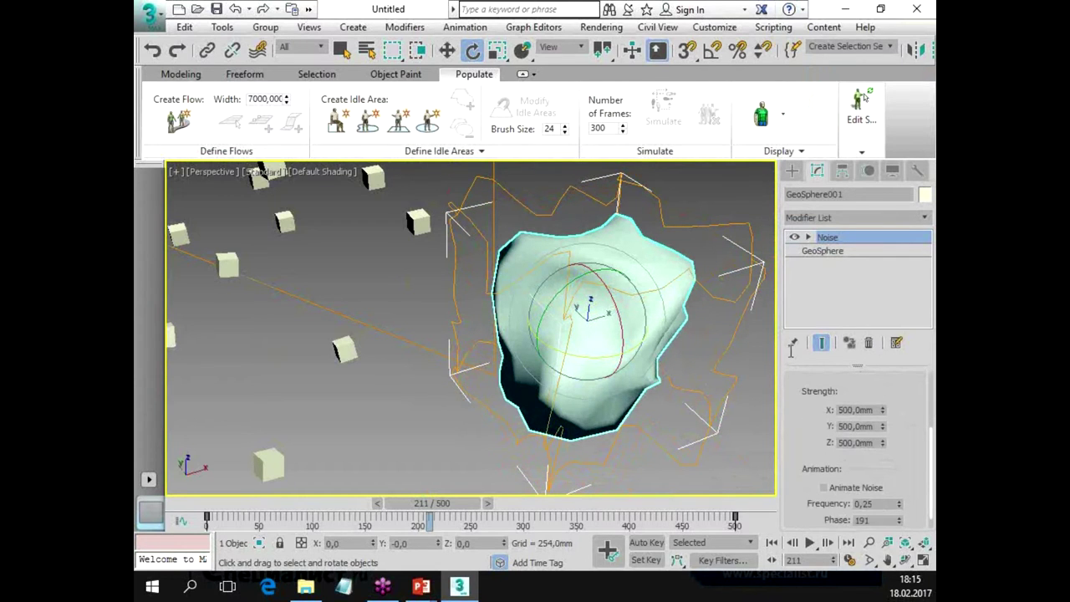
Set Noise strength to 300 on X, Y and Z and orbit to inspect the rock.
type("300")
key("Tab")
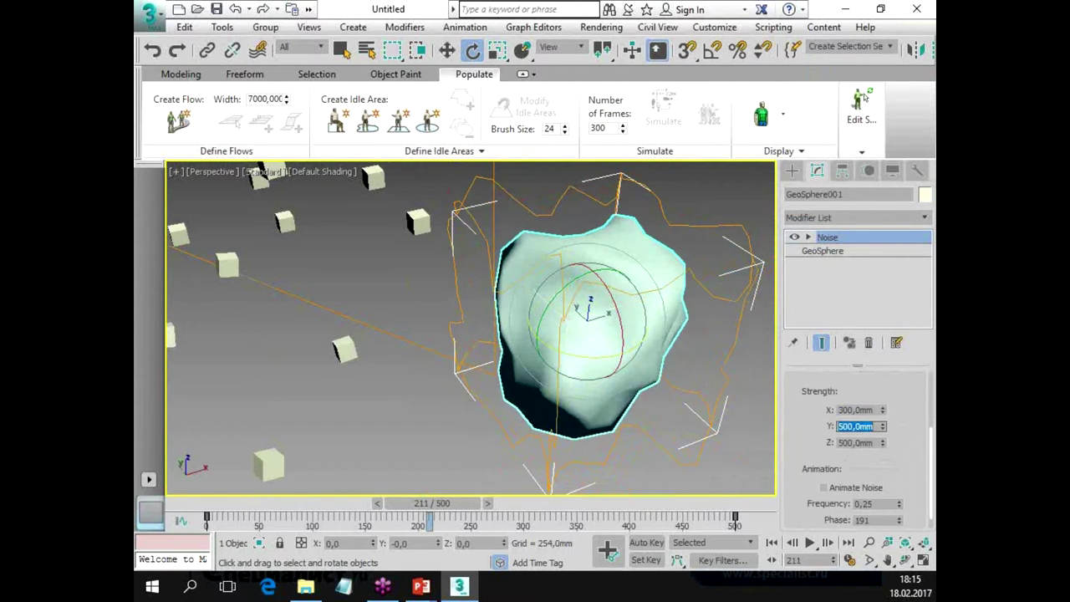
type("300")
key("Tab")
type("3")
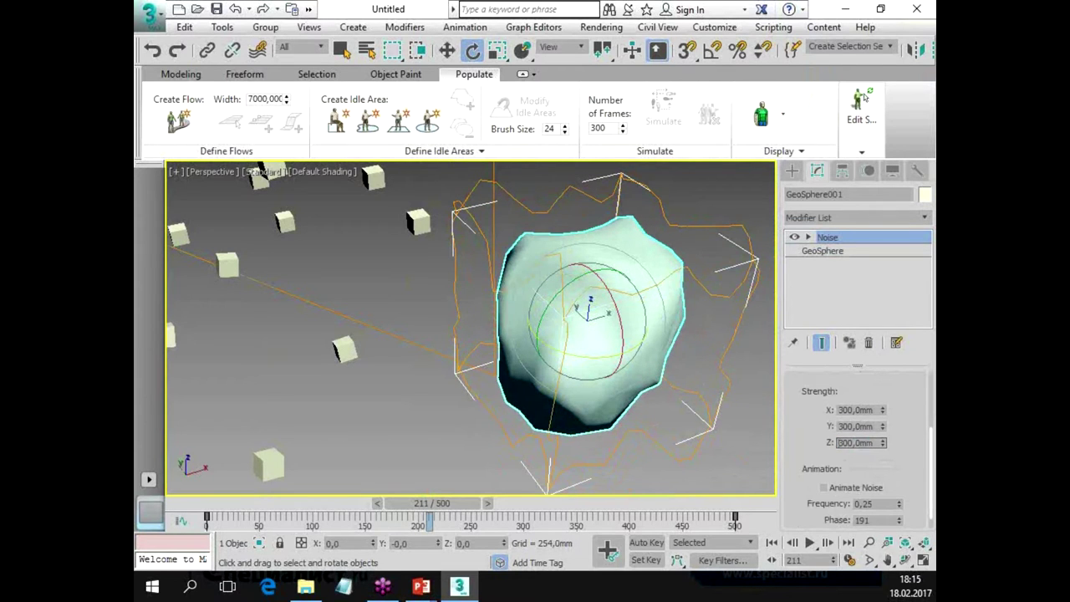
key("Return")
mouse_move(660, 372)
middle_mouse_down("alt")
mouse_move(627, 346)
mouse_move(706, 374)
middle_mouse_up("alt")
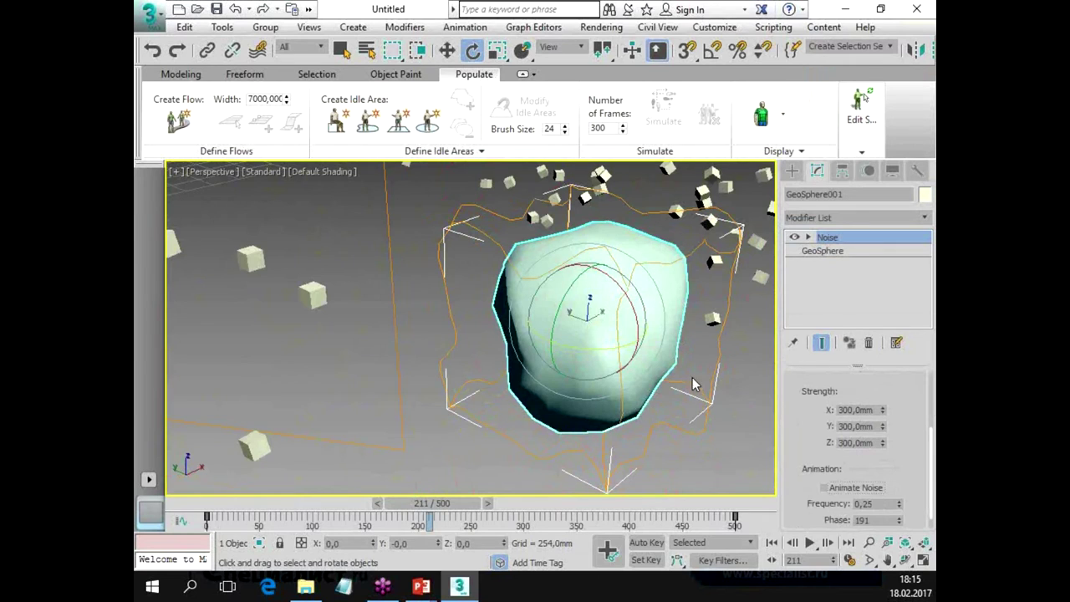
middle_click_drag(640, 366, 702, 402, "alt")
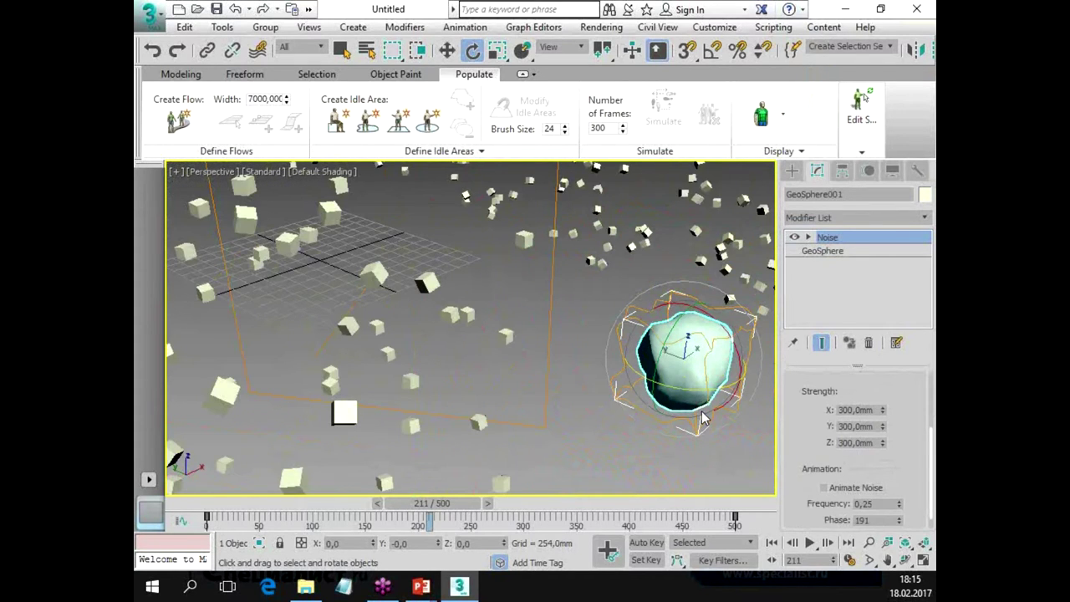
Select Blizzard001 and switch its Particle Type to Instanced Geometry.
left_click(424, 299)
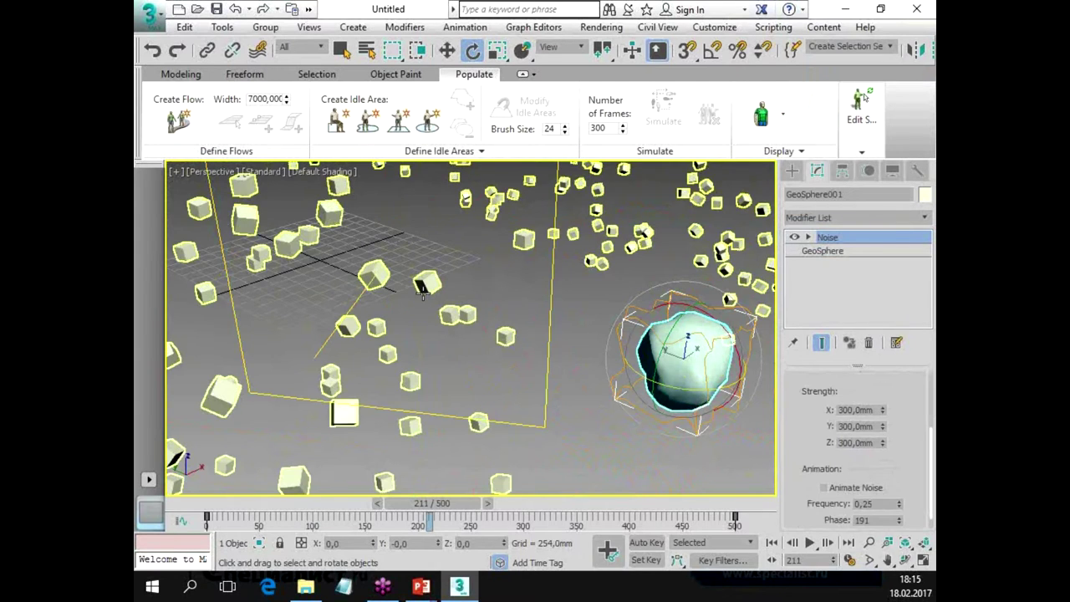
key("w")
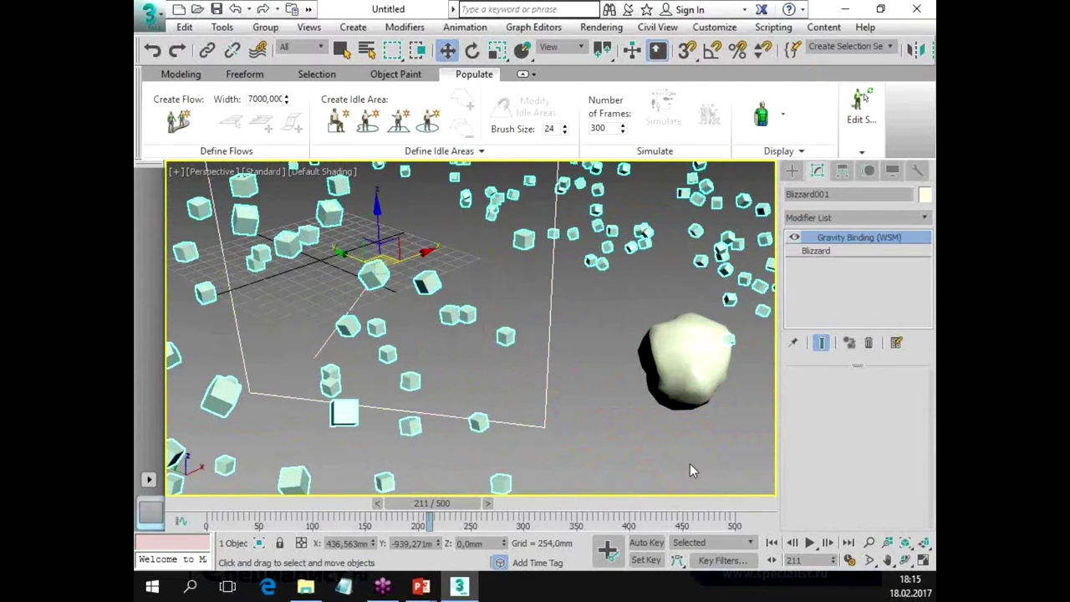
left_click(820, 255)
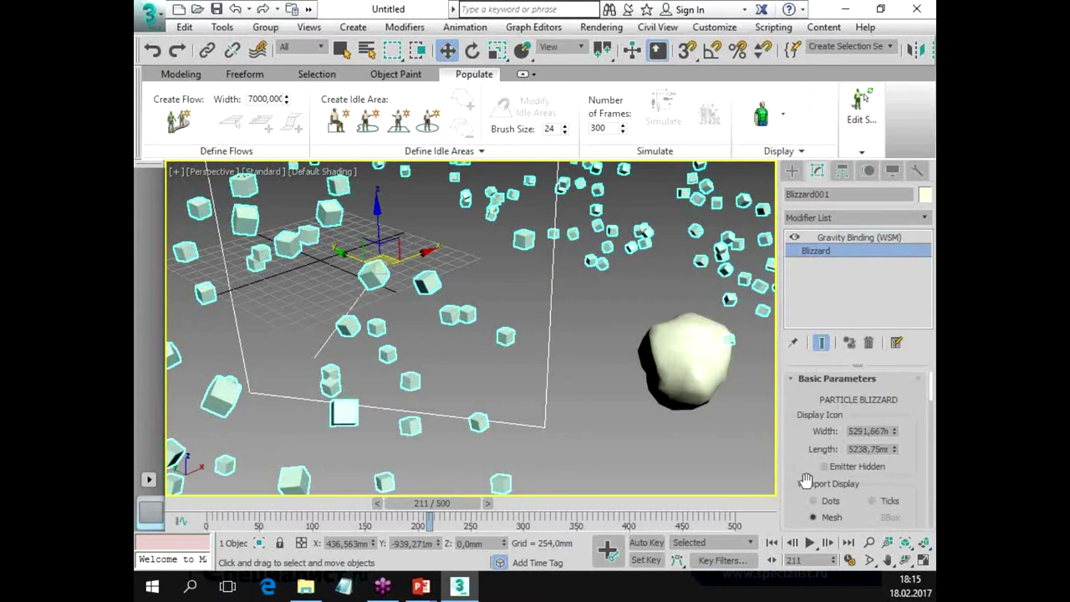
mouse_move(805, 480)
left_mouse_down()
mouse_move(824, 237)
mouse_move(847, 168)
left_mouse_up()
left_click_drag(818, 466, 810, 264)
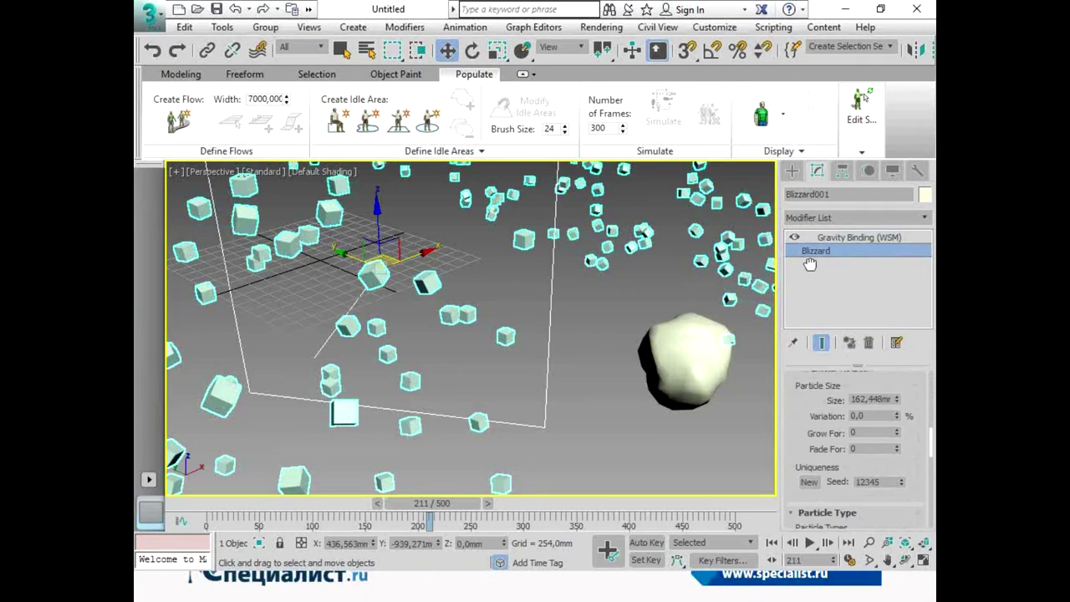
left_click_drag(798, 438, 810, 317)
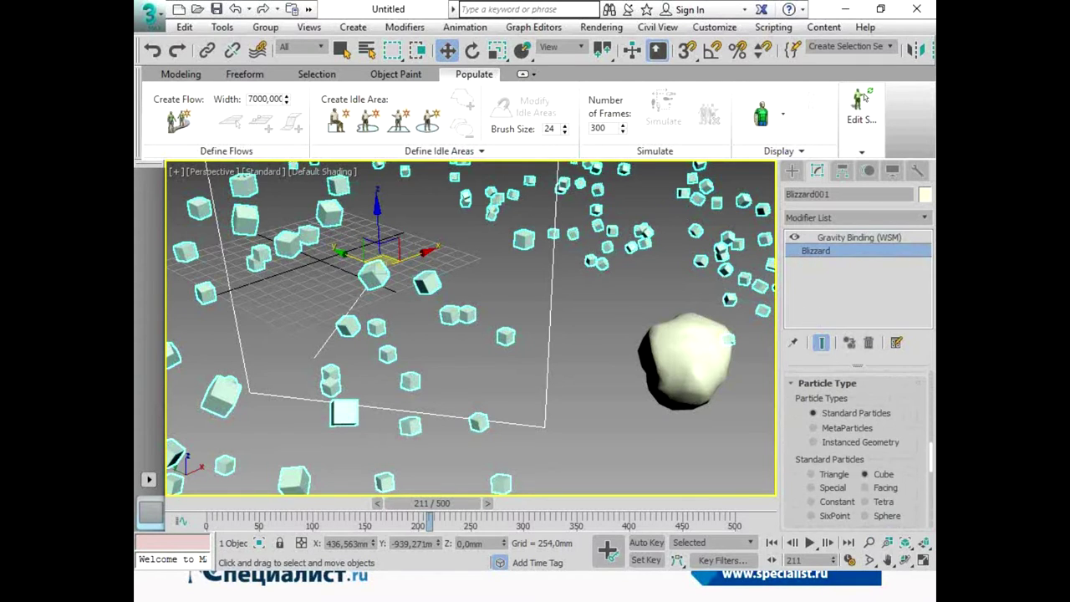
left_click(813, 442)
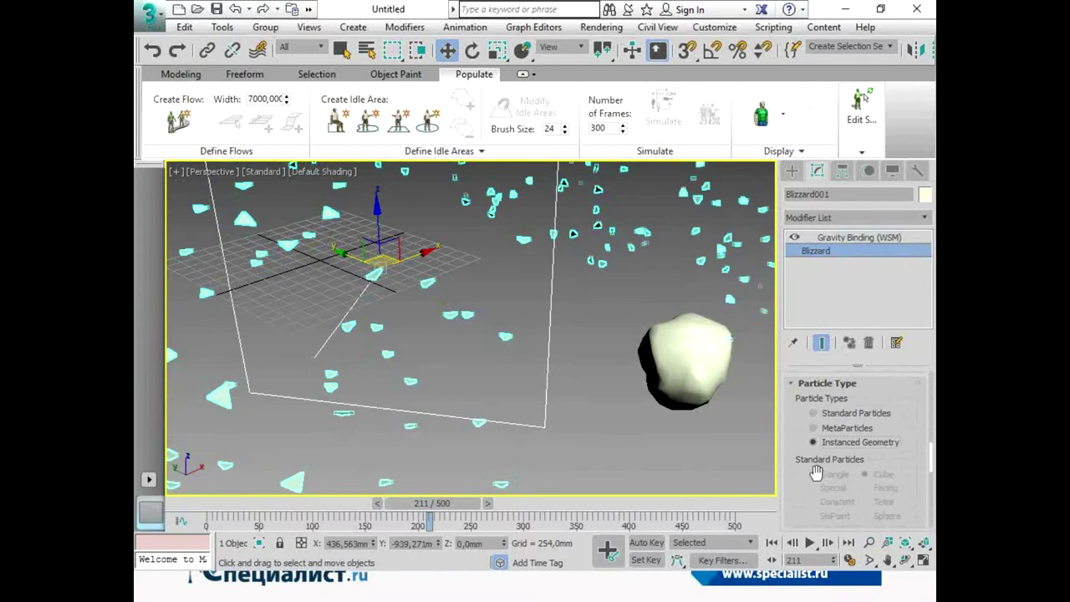
scroll(804, 502, "down", 3)
scroll(811, 512, "down", 3)
scroll(836, 485, "down", 2)
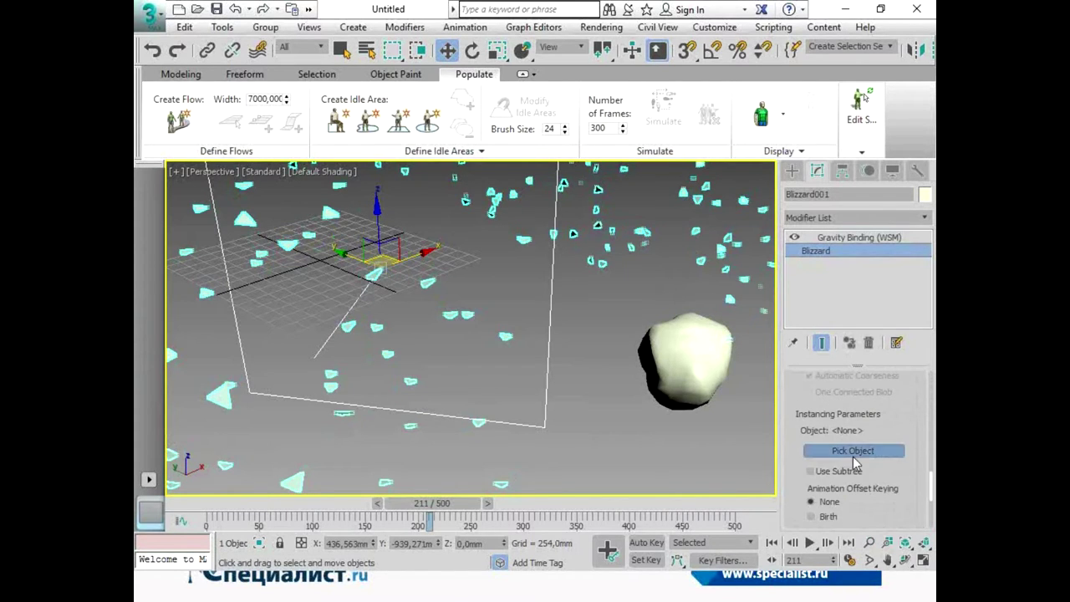
Pick GeoSphere001 as Blizzard001's instance object, zoom out, and scrub to frame 141.
left_click(853, 451)
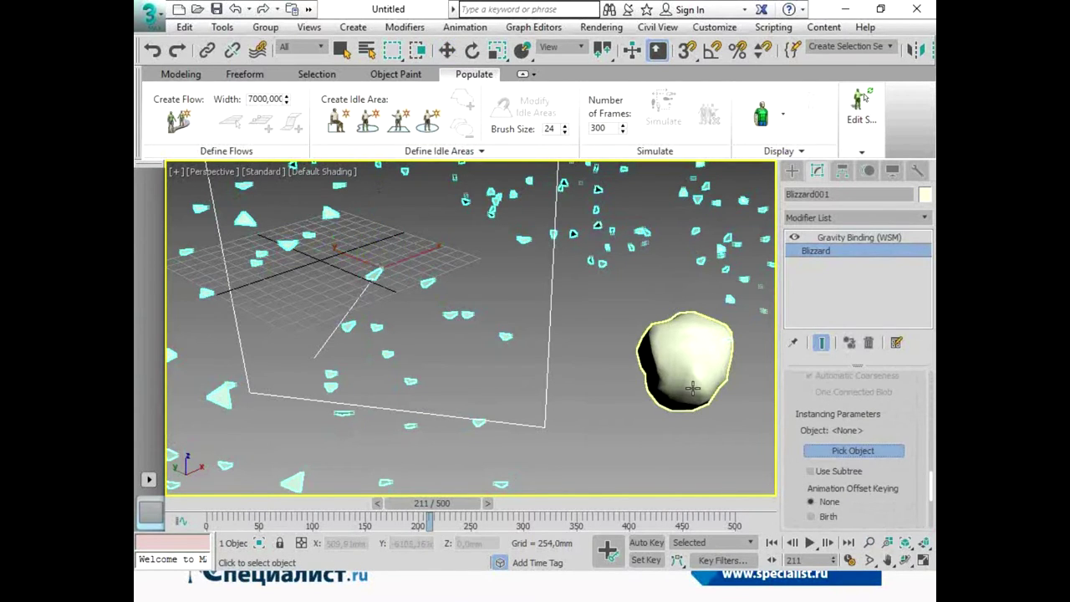
left_click(693, 387)
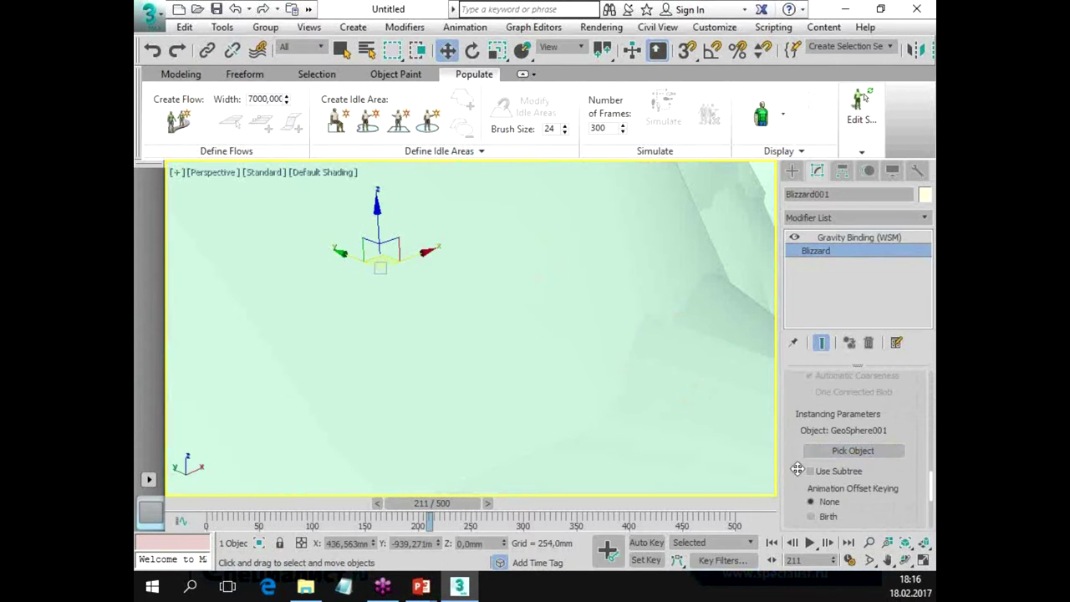
scroll(639, 382, "down", 2)
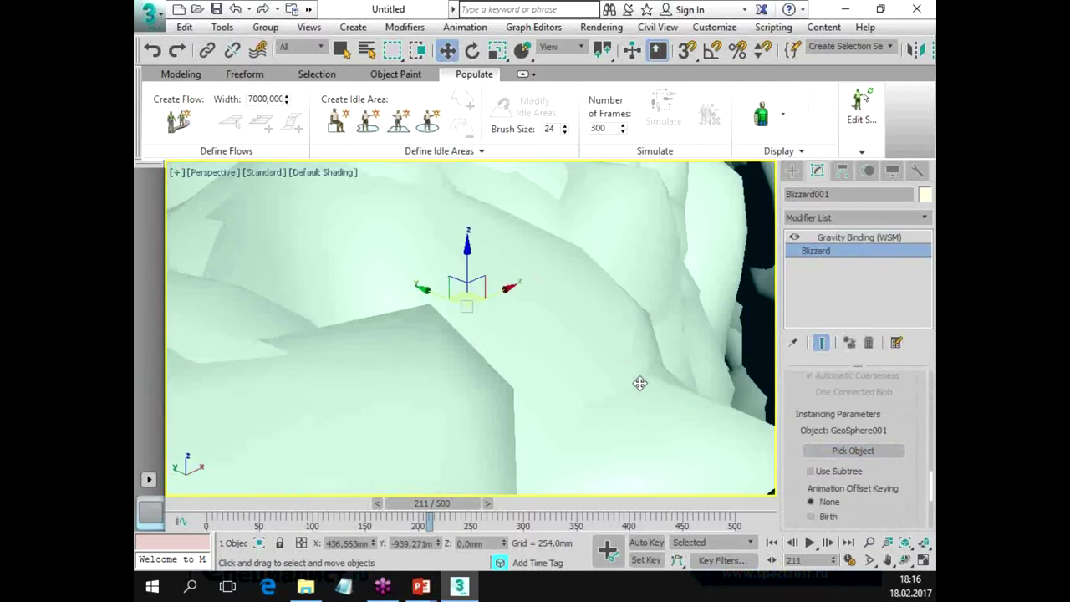
scroll(638, 382, "down", 2)
scroll(639, 382, "down", 2)
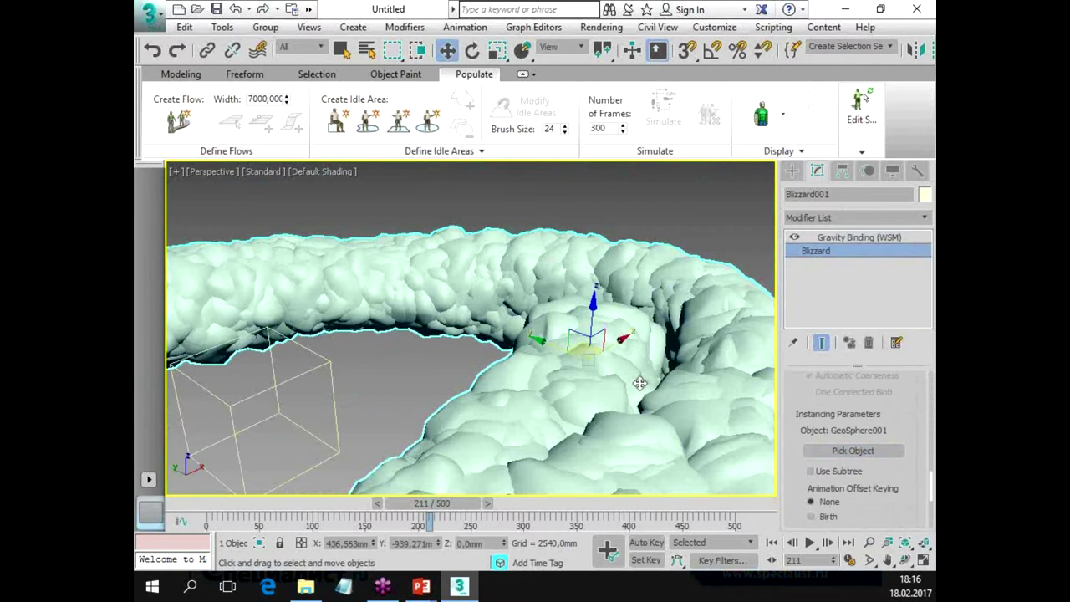
left_click_drag(422, 512, 362, 523)
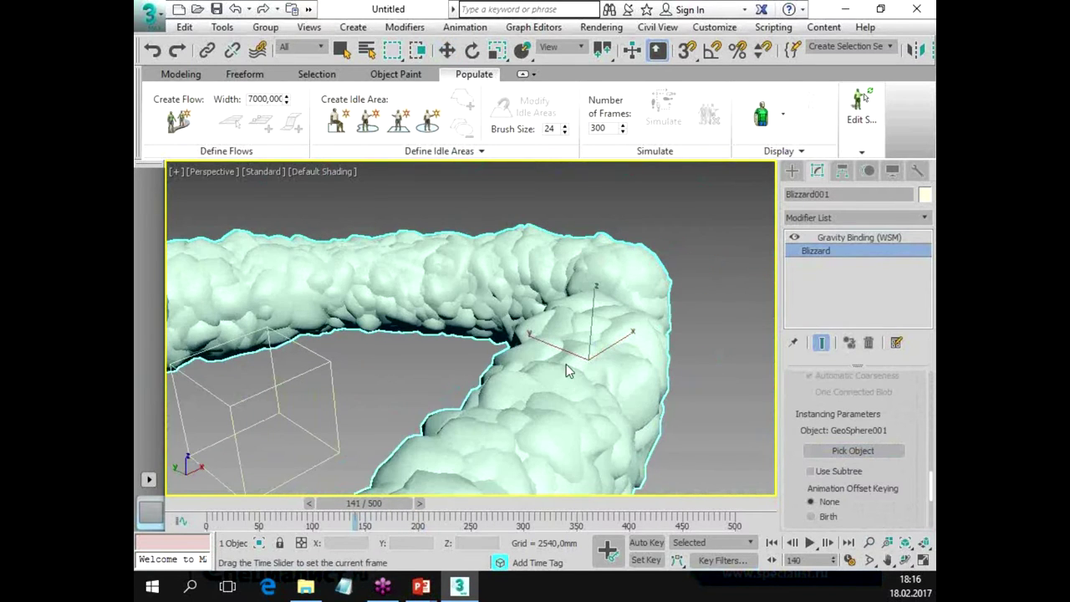
At frame 141, resize the Blizzard particles: enter 1 mm, then drag Size larger.
key("w")
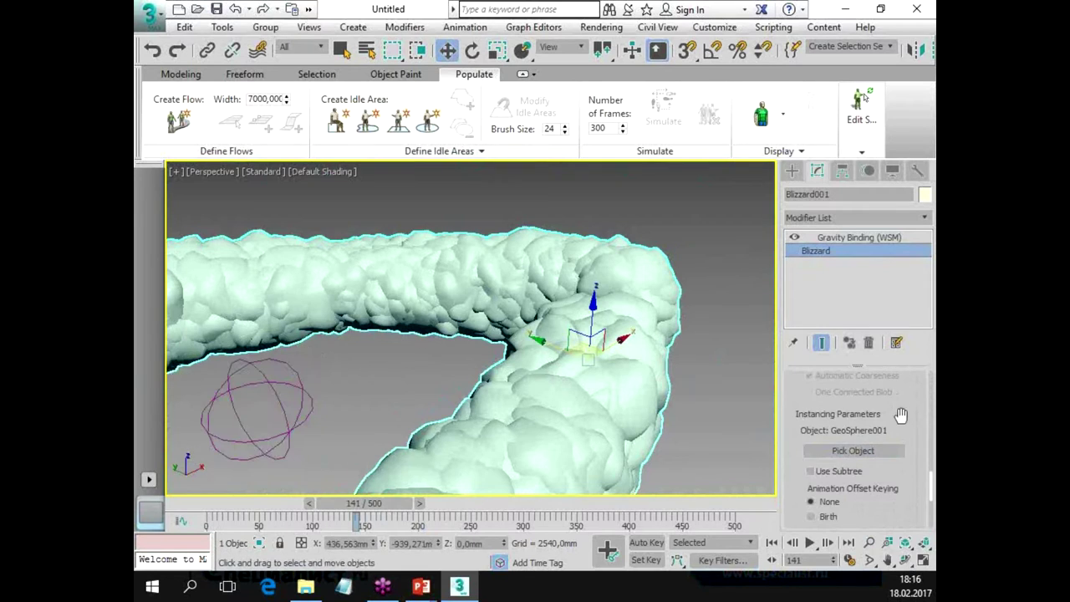
scroll(844, 451, "up", 3)
scroll(844, 451, "up", 2)
scroll(844, 451, "up", 2)
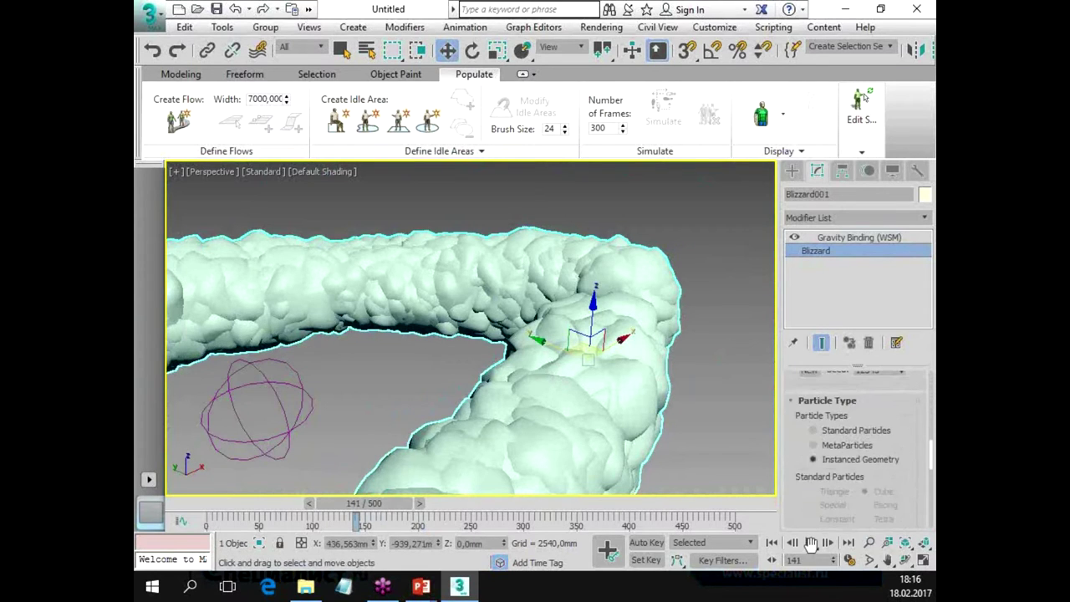
scroll(792, 431, "up", 3)
scroll(794, 422, "up", 1)
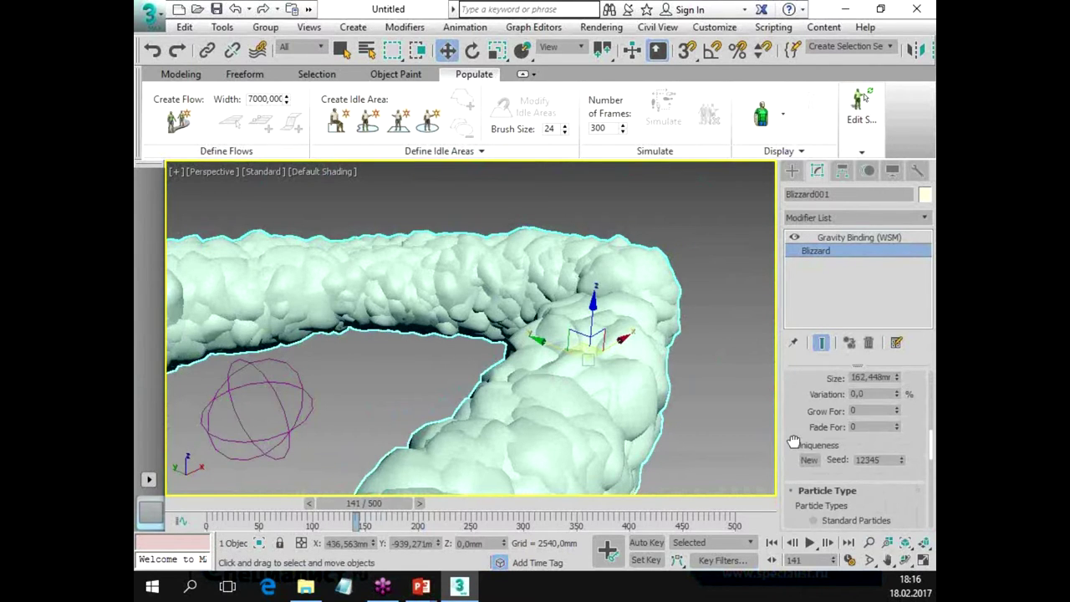
scroll(807, 439, "up", 1)
double_click(870, 395)
type("1")
left_click(884, 411)
scroll(584, 421, "up", 5)
scroll(630, 382, "up", 3)
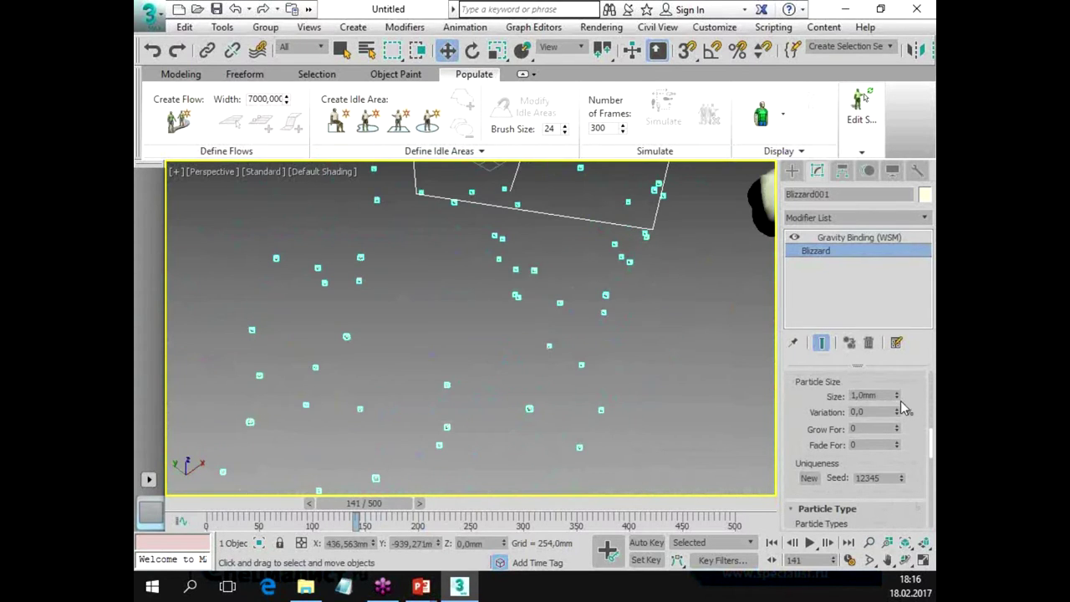
left_click_drag(892, 383, 885, 275)
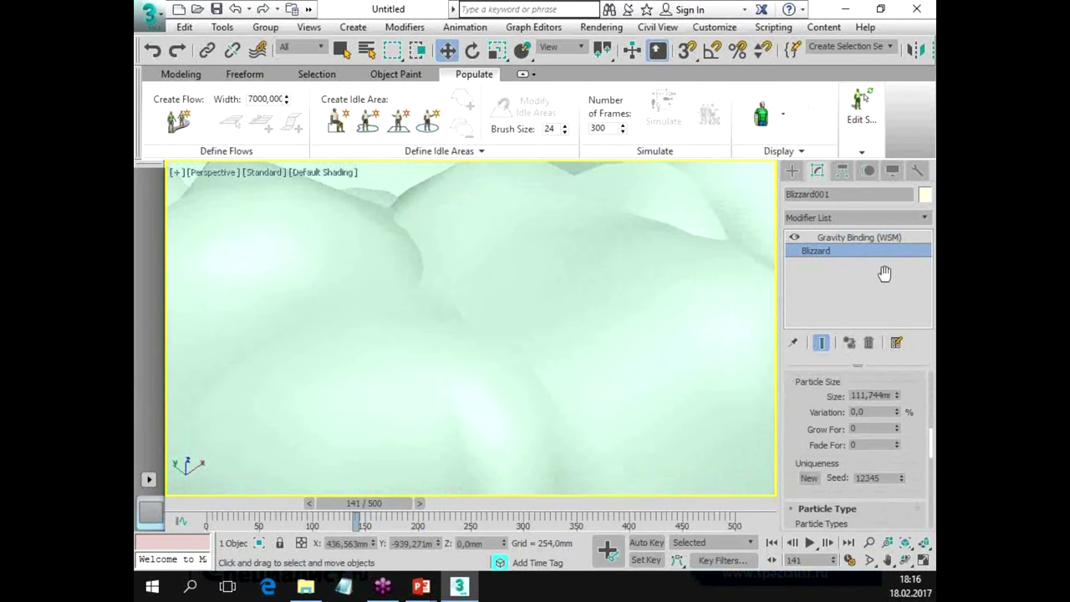
left_click_drag(898, 396, 893, 460)
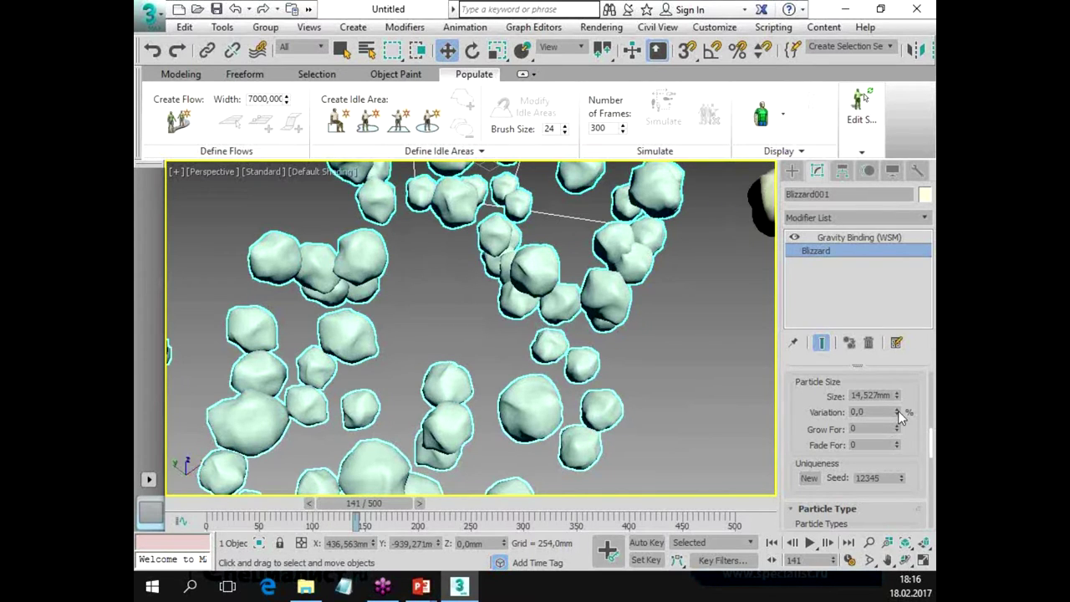
Raise the particle size Variation to 42,67%.
left_click_drag(899, 413, 899, 386)
left_click_drag(853, 143, 853, 126)
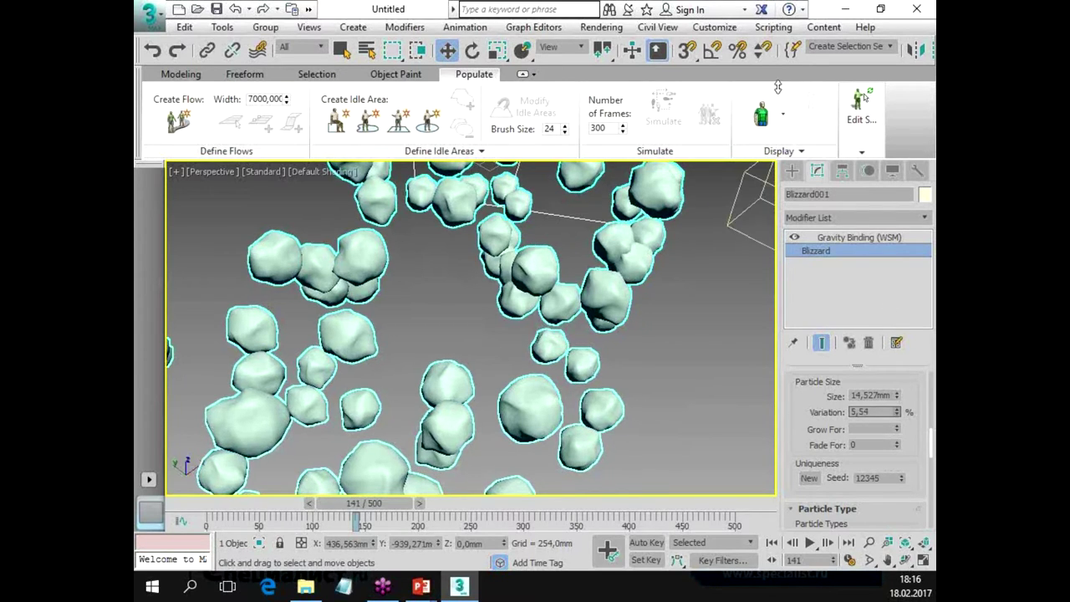
left_click_drag(898, 411, 899, 392)
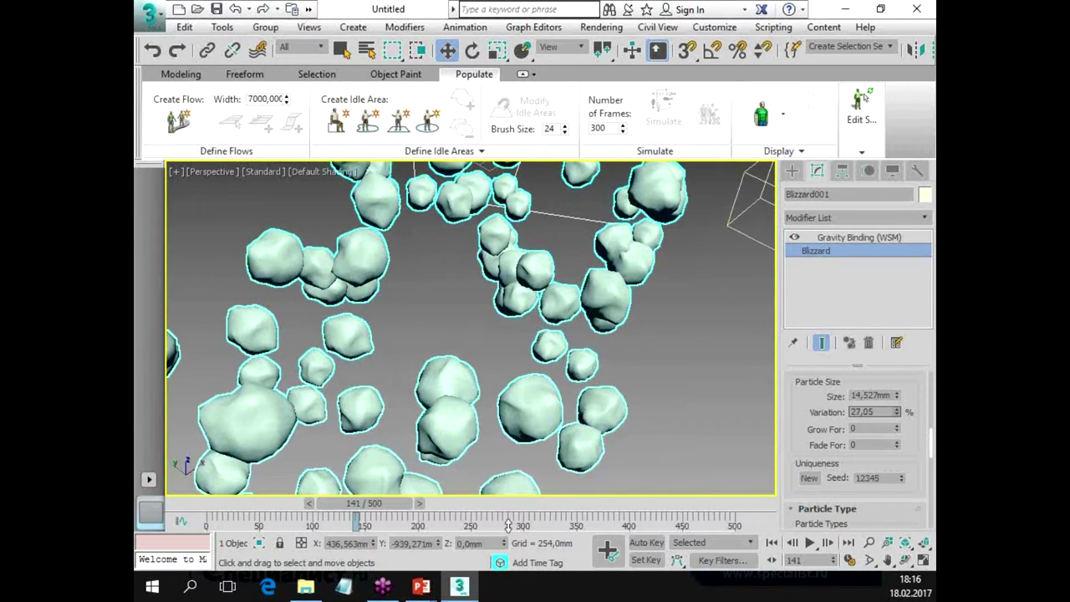
left_click_drag(428, 4, 388, 485)
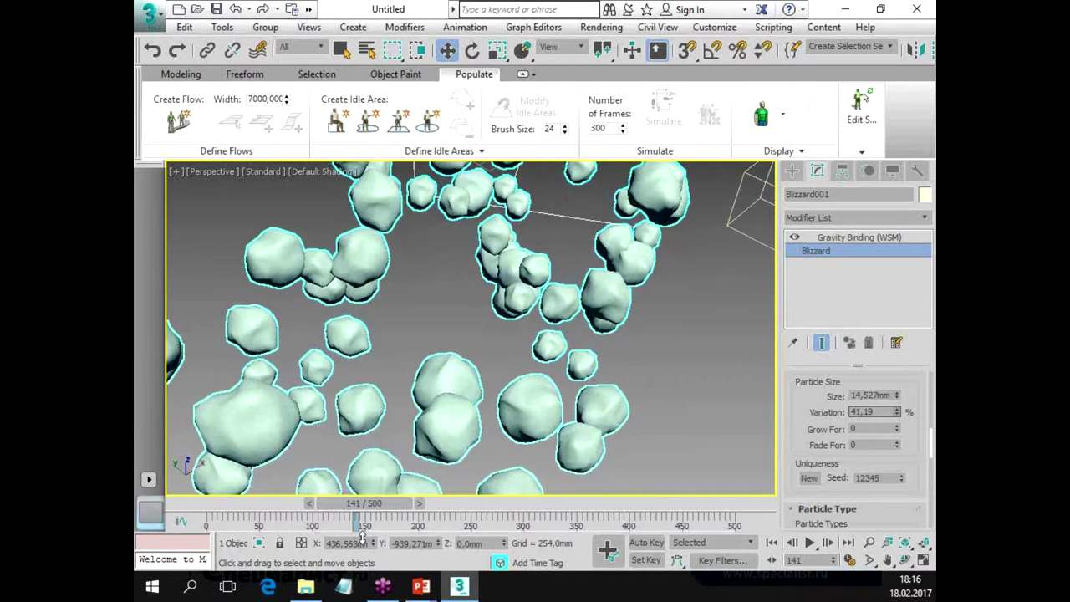
scroll(522, 335, "down", 2)
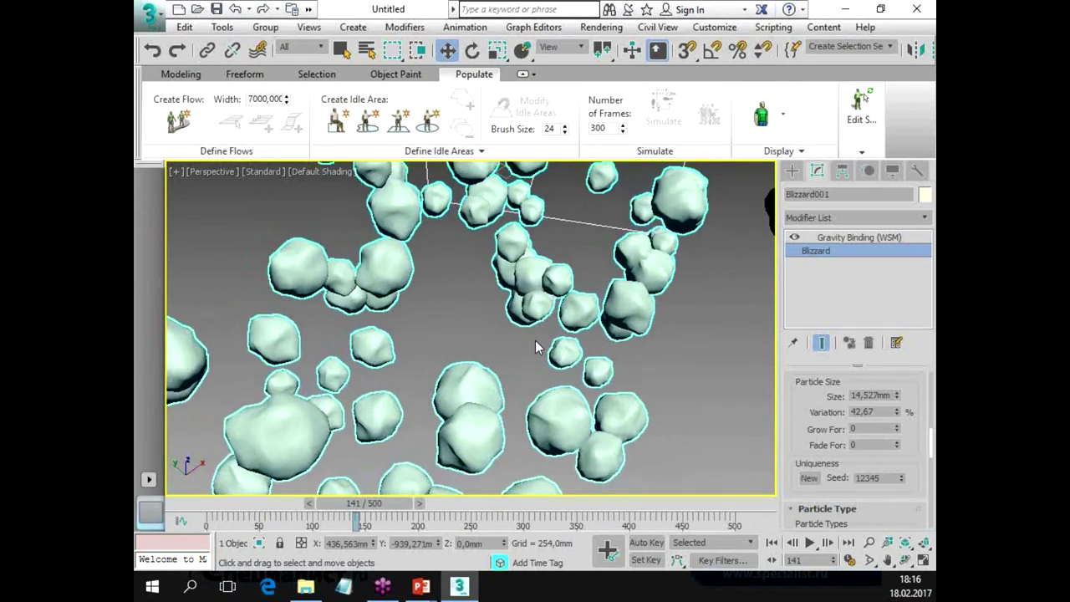
scroll(535, 340, "down", 2)
scroll(586, 351, "down", 2)
scroll(644, 368, "down", 2)
scroll(647, 356, "down", 2)
scroll(647, 356, "down", 2)
scroll(647, 356, "down", 2)
scroll(652, 363, "down", 2)
scroll(658, 374, "down", 1)
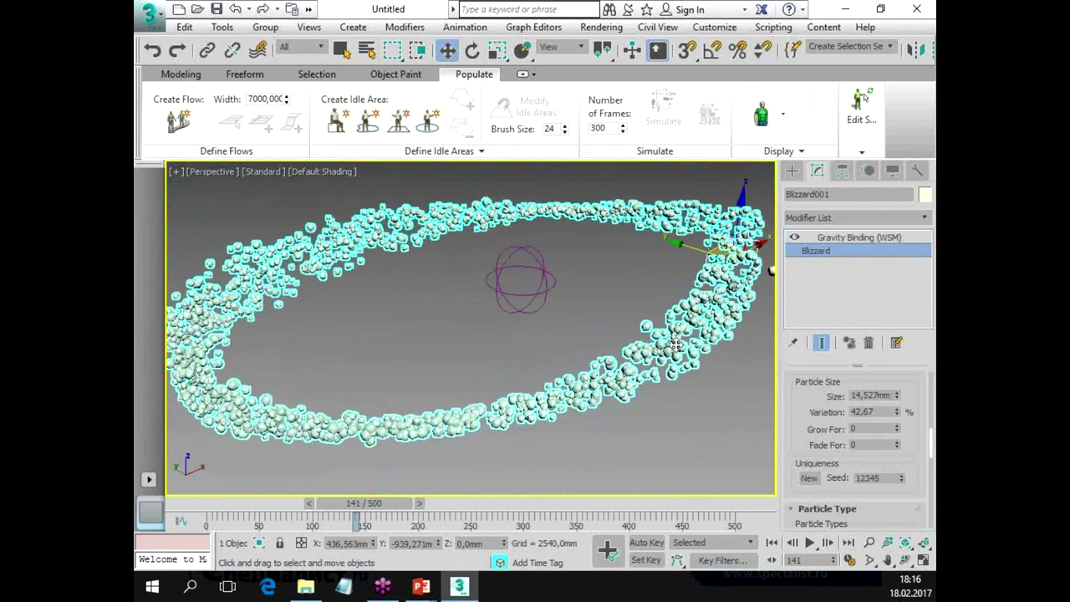
Scrub from frame 141 to 197 to watch the rock ring form around Gravity001.
scroll(660, 378, "down", 1)
left_click_drag(390, 507, 399, 512)
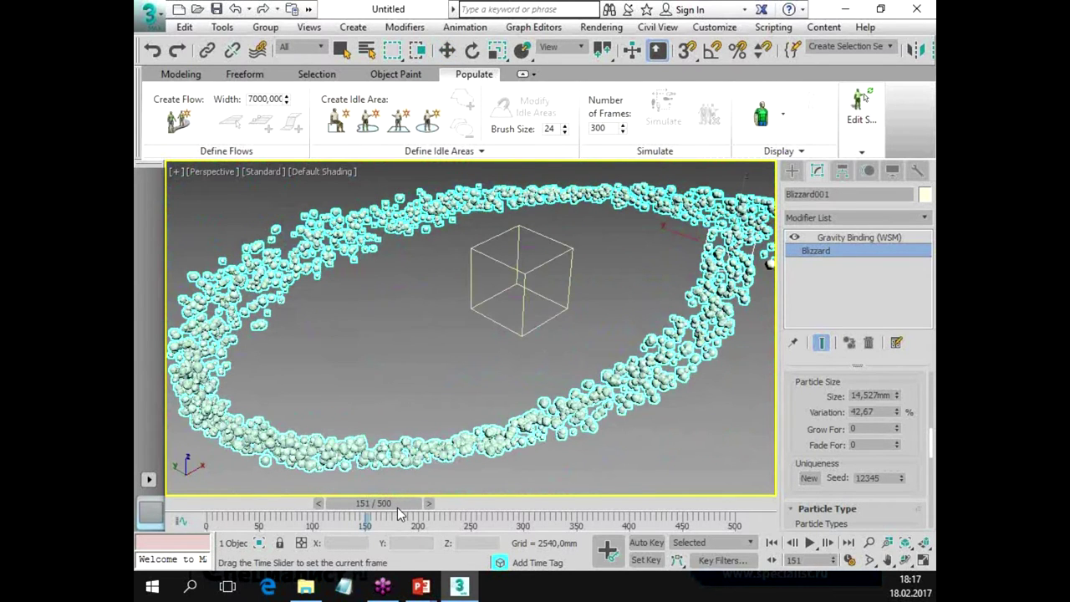
left_click_drag(397, 507, 400, 514)
key("w")
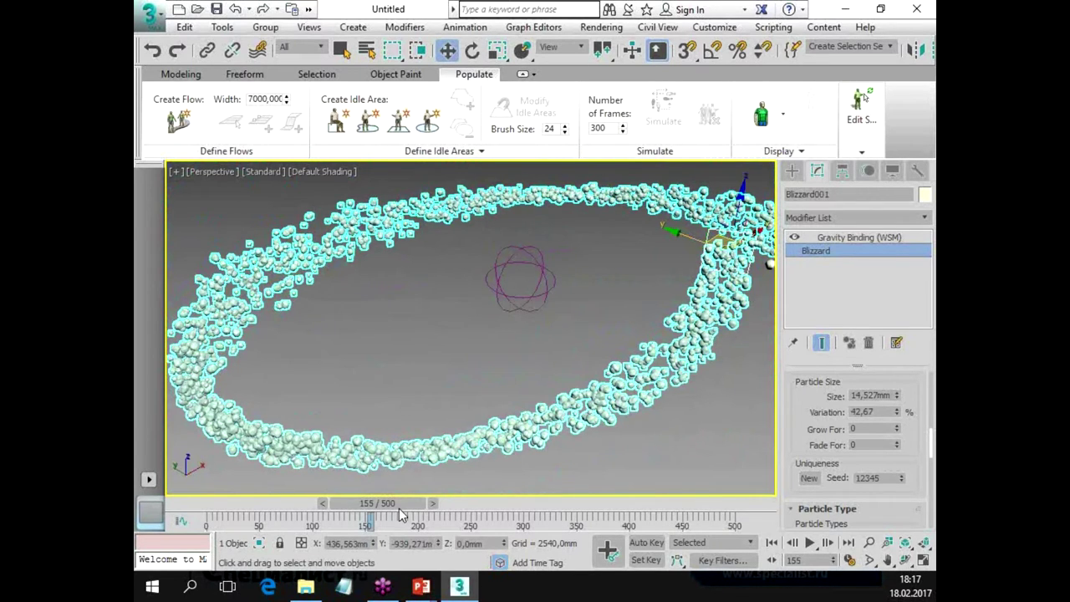
mouse_move(402, 511)
left_mouse_down()
mouse_move(434, 511)
mouse_move(440, 533)
left_mouse_up()
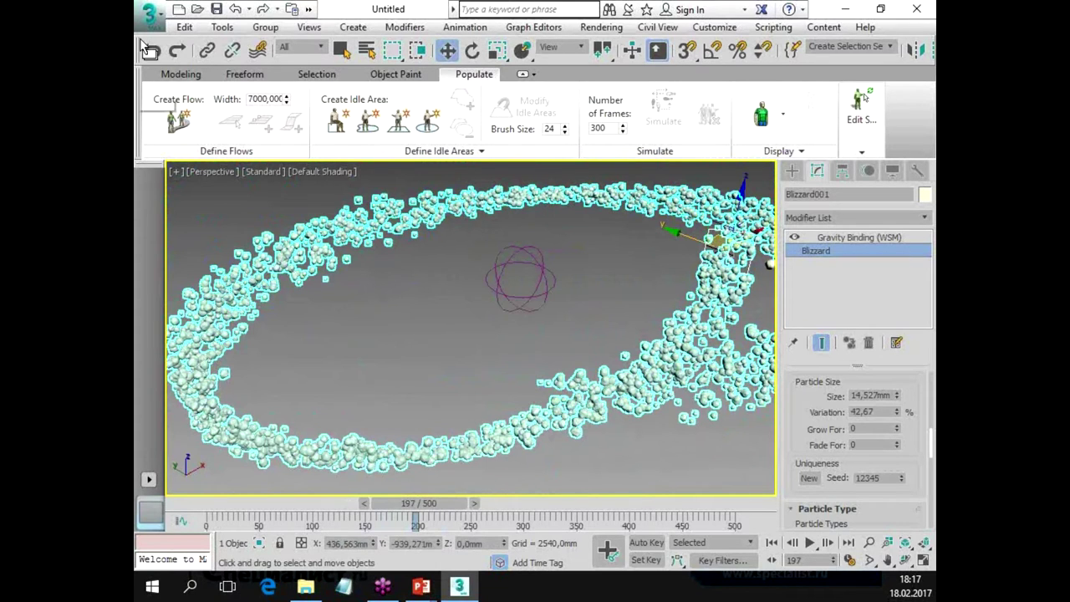
Reset the scene without saving the current one.
left_click(149, 15)
left_click(178, 91)
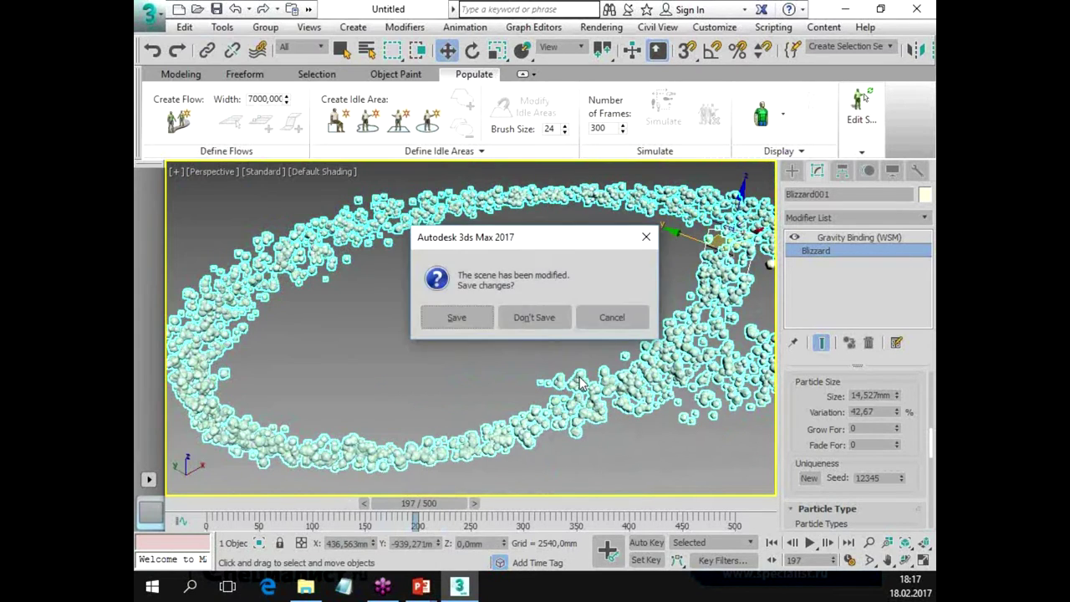
left_click(539, 320)
left_click(493, 324)
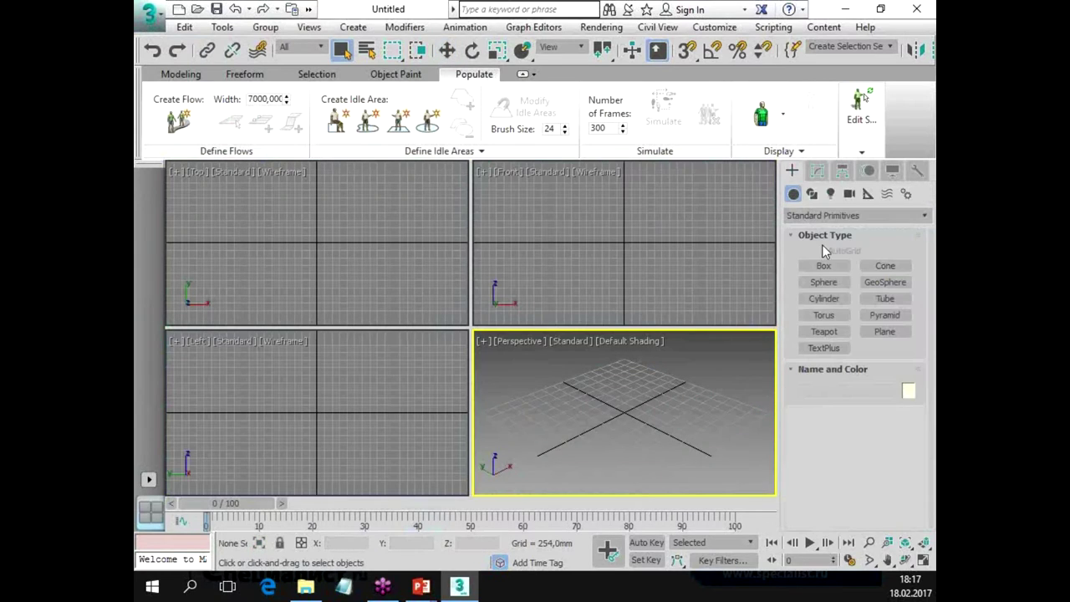
Create a Blizzard emitter in the Front view and preview its particles at frame 30.
left_click(824, 216)
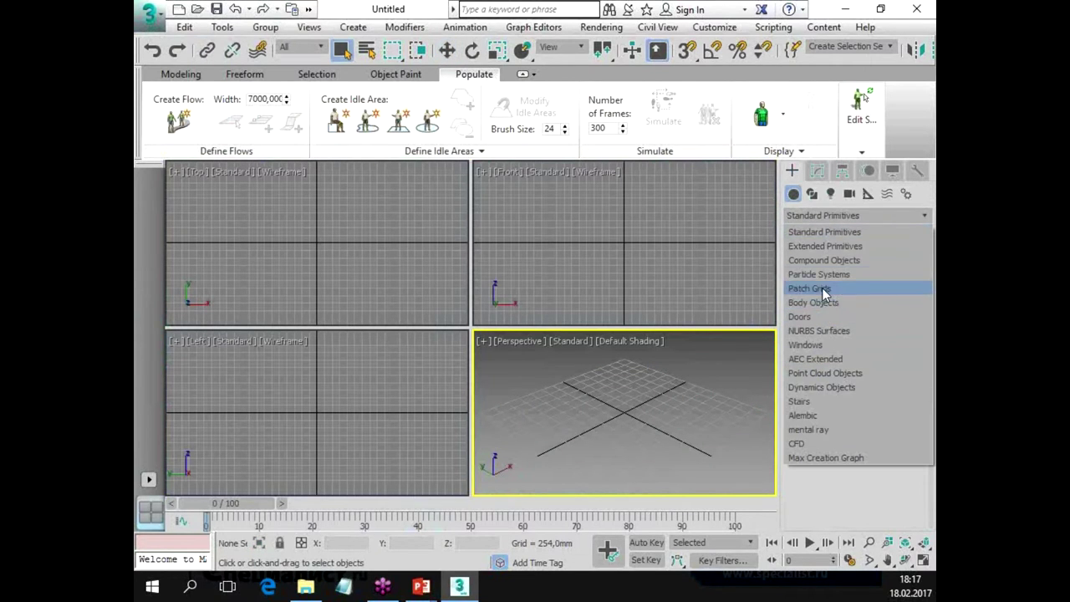
left_click(823, 274)
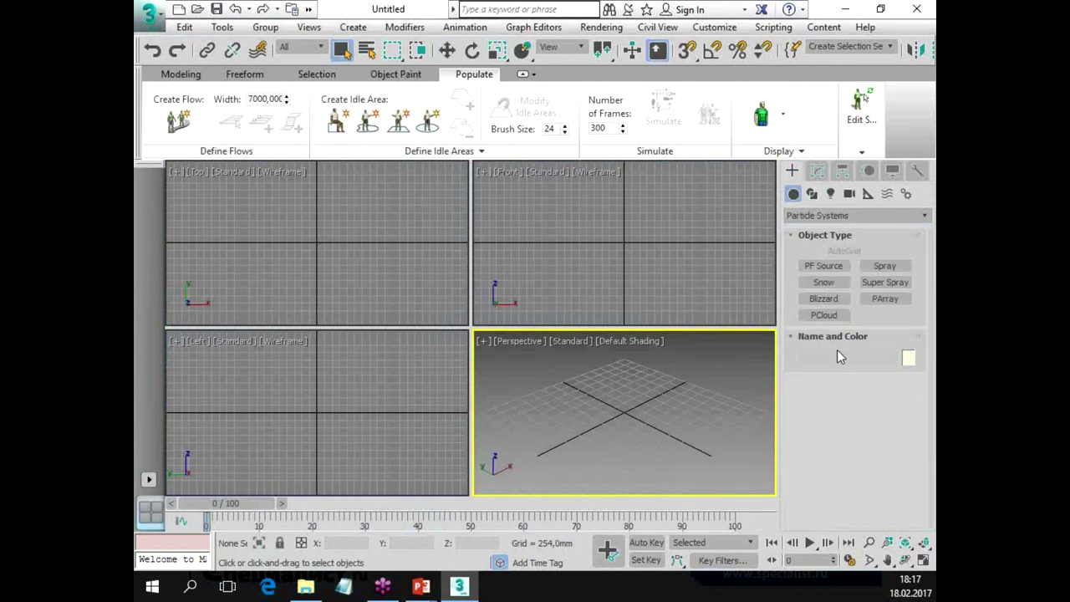
left_click(823, 298)
left_click_drag(579, 201, 707, 302)
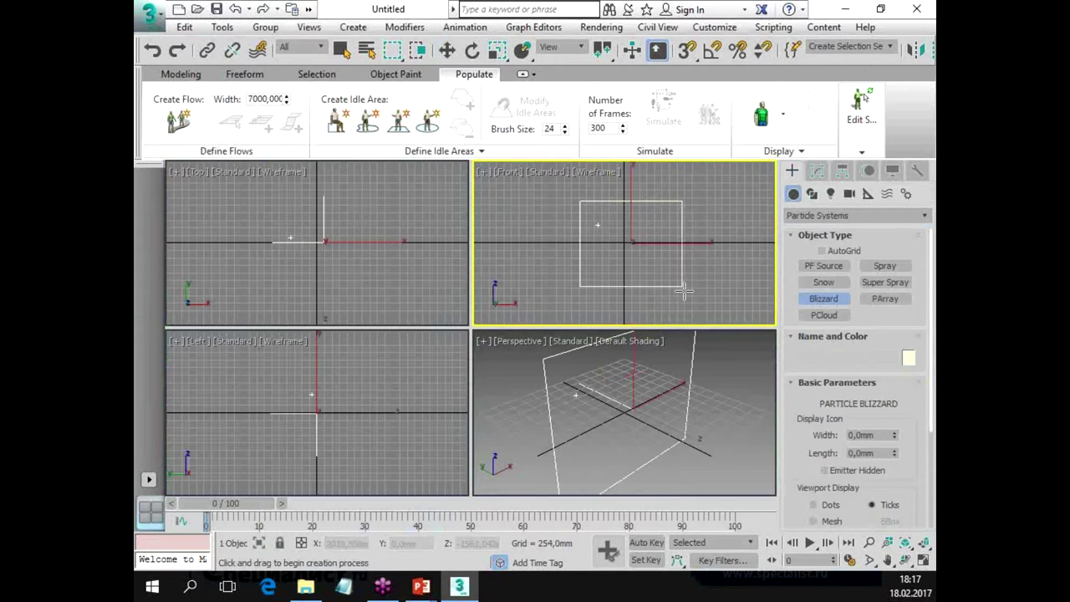
middle_click(627, 430)
key("alt+w")
scroll(534, 395, "down", 5)
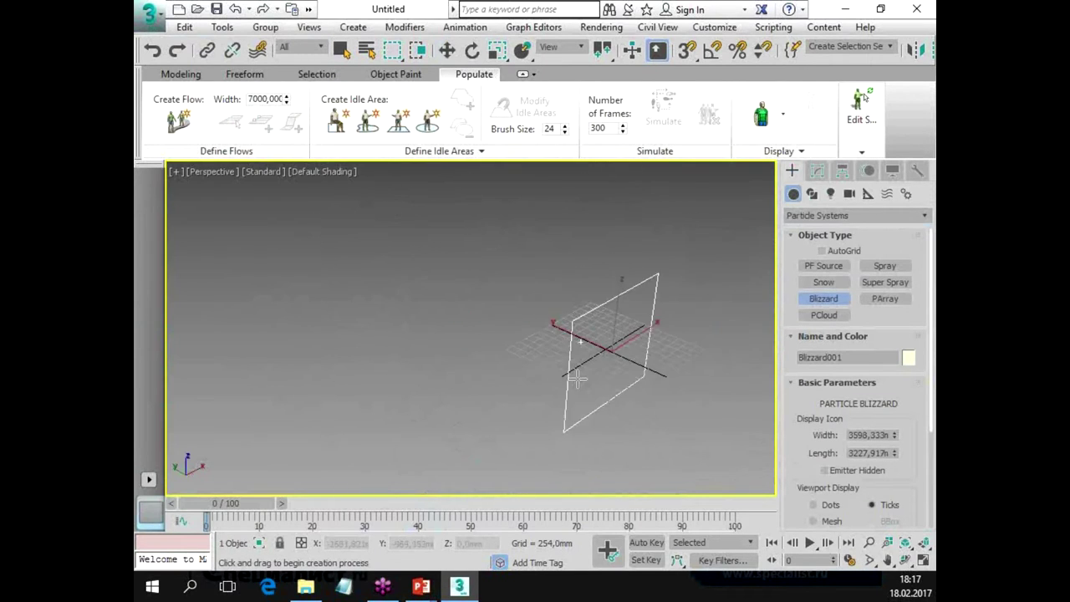
middle_click_drag(676, 382, 625, 334)
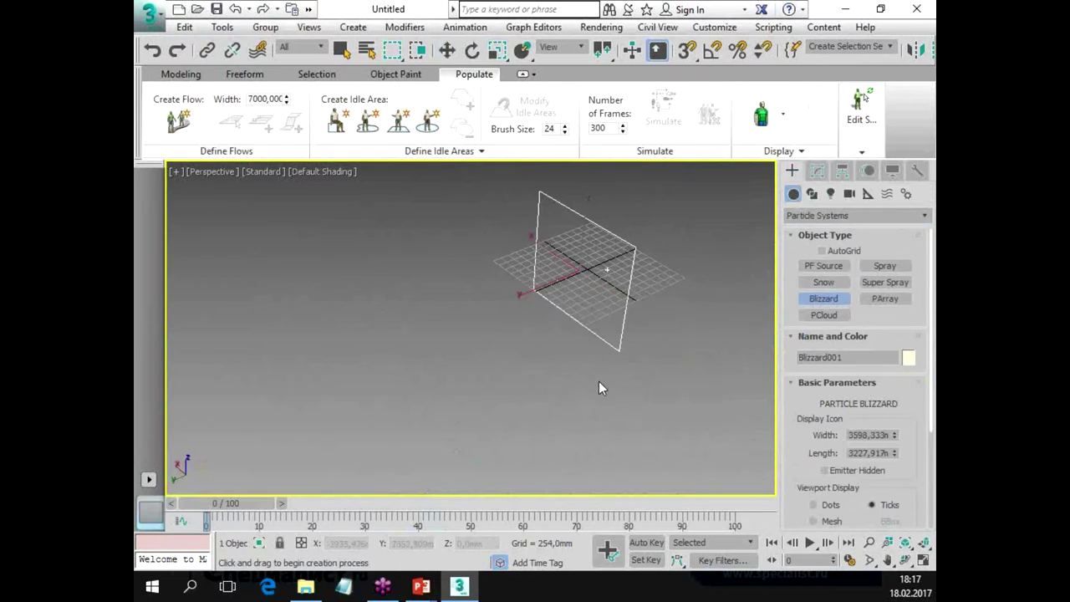
left_click_drag(226, 504, 364, 503)
middle_click_drag(485, 425, 479, 422, "alt")
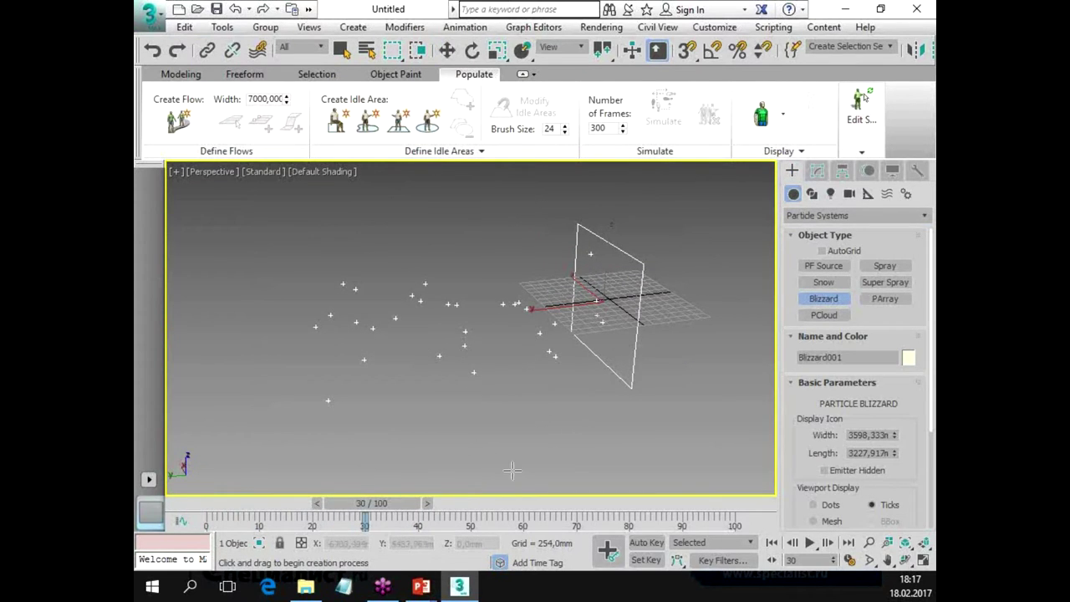
left_click_drag(798, 452, 782, 341)
Show the Blizzard particles as Mesh with Percentage of Particles at 100.
left_click(821, 409)
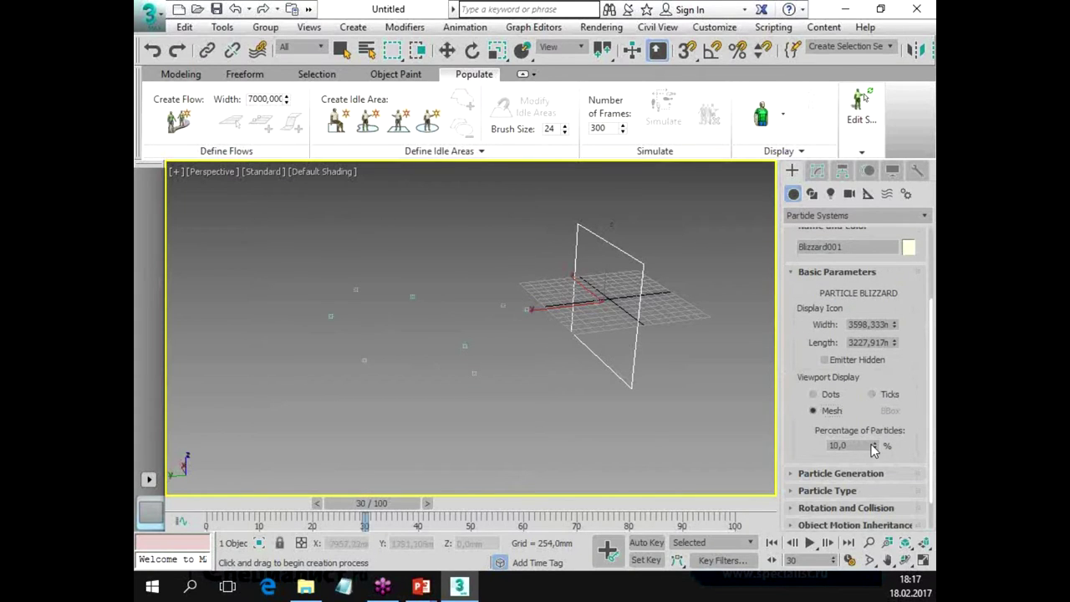
double_click(835, 446)
type("100")
key("Return")
scroll(669, 302, "down", 1)
scroll(640, 287, "down", 2)
scroll(657, 303, "down", 1)
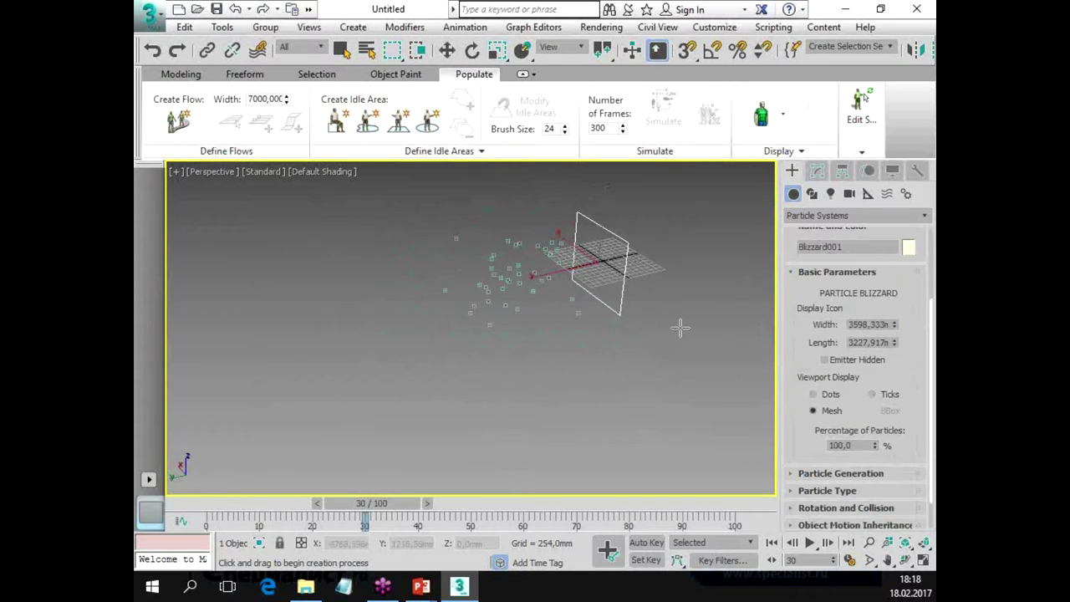
left_click(148, 14)
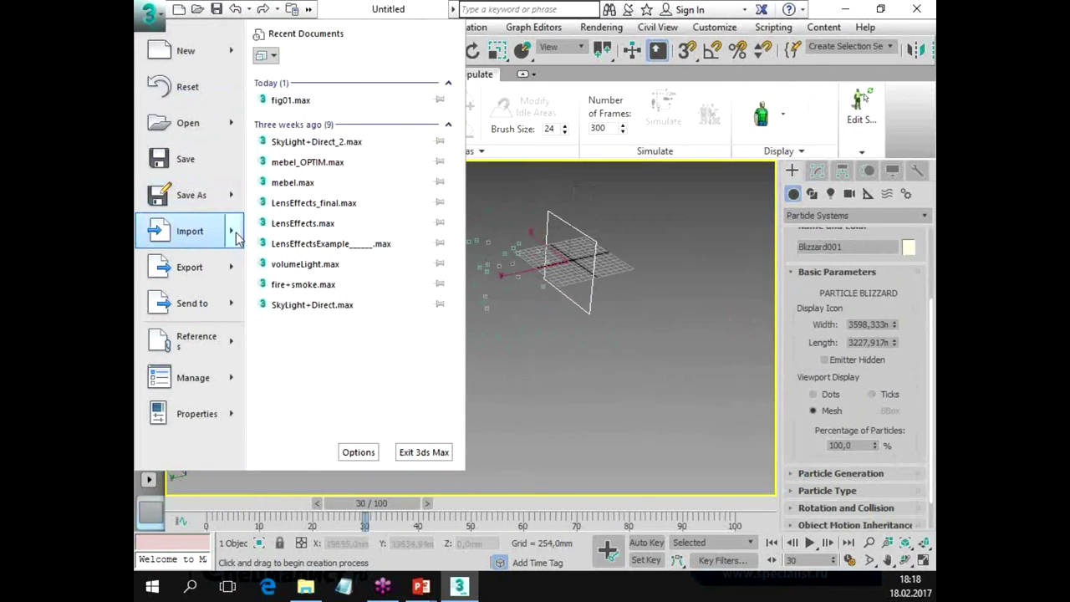
Merge heli01 from apache longbow\apache_.max into the scene.
mouse_move(191, 230)
left_click(347, 133)
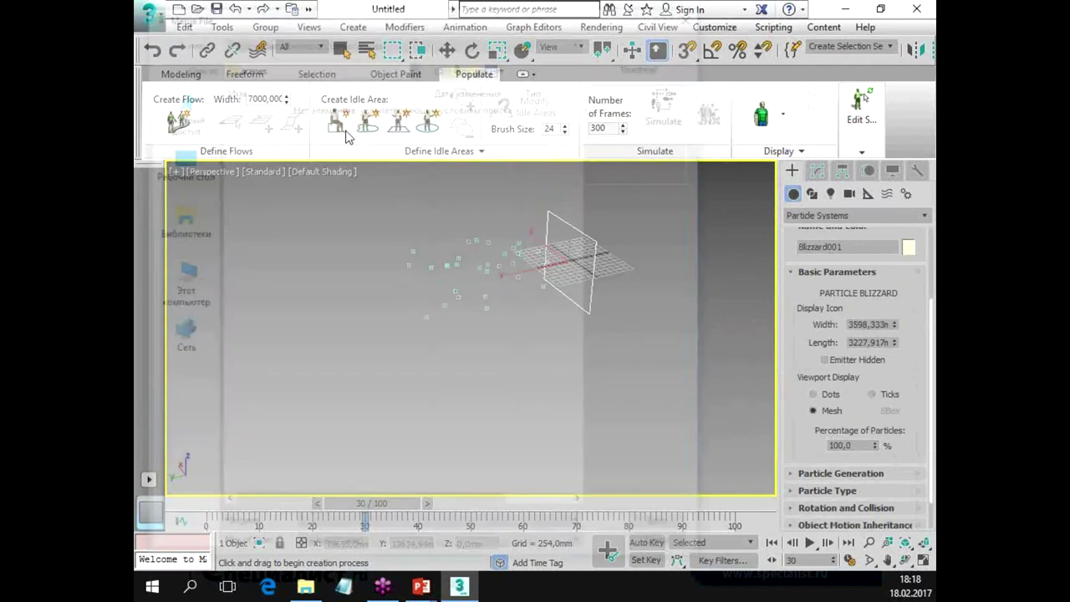
left_click(174, 172)
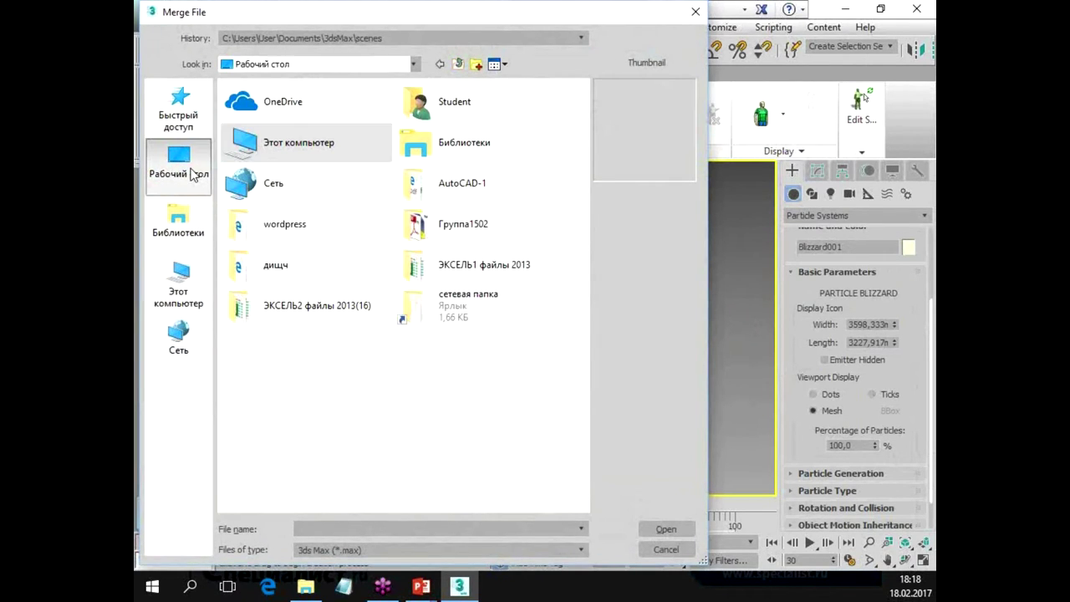
double_click(487, 313)
double_click(276, 239)
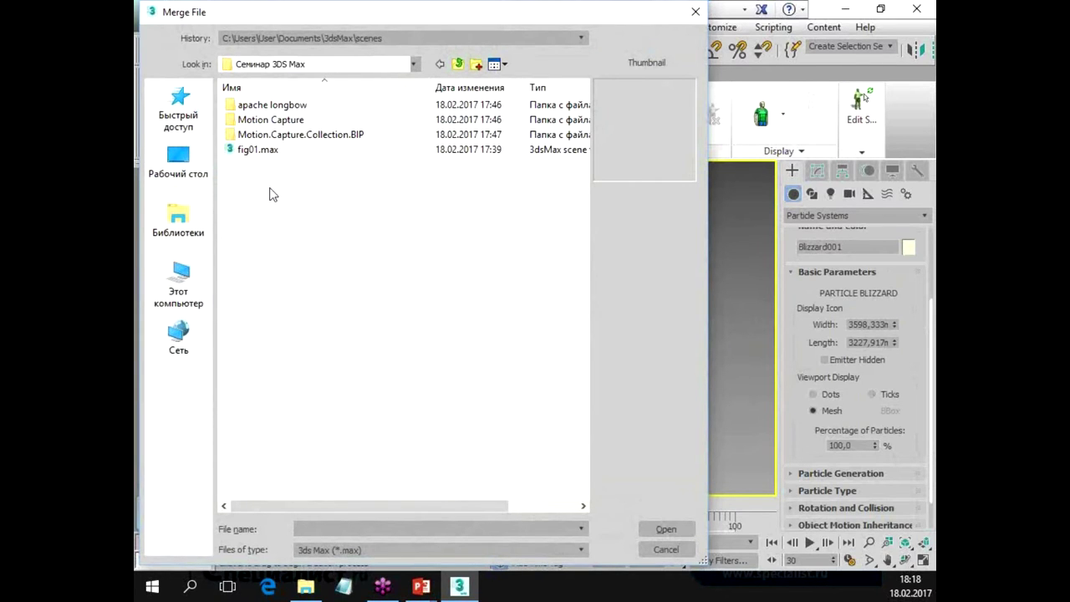
double_click(302, 108)
left_click(259, 112)
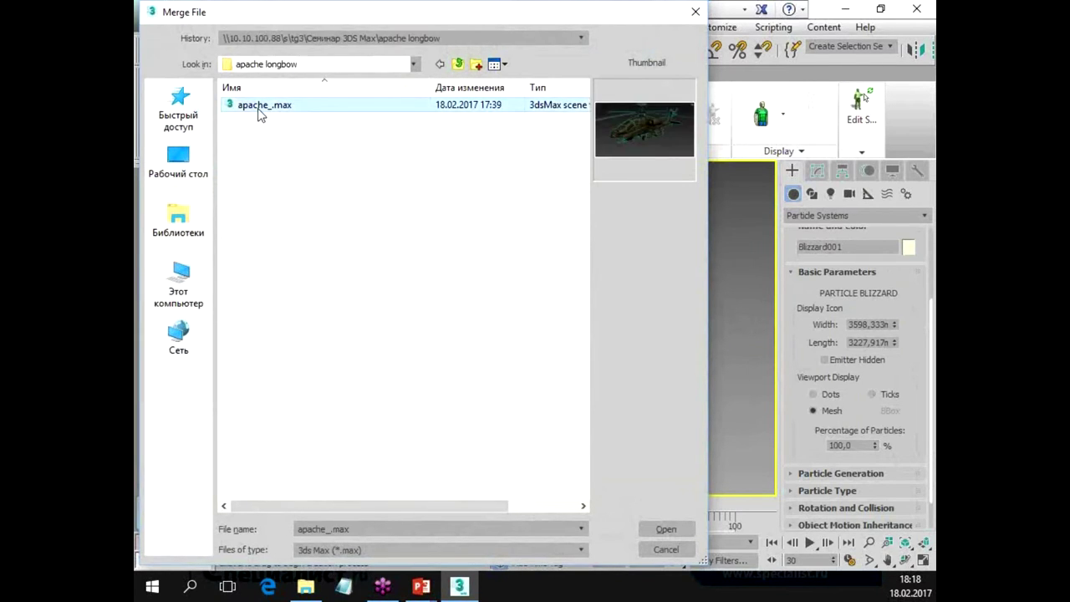
double_click(259, 112)
left_click(398, 152)
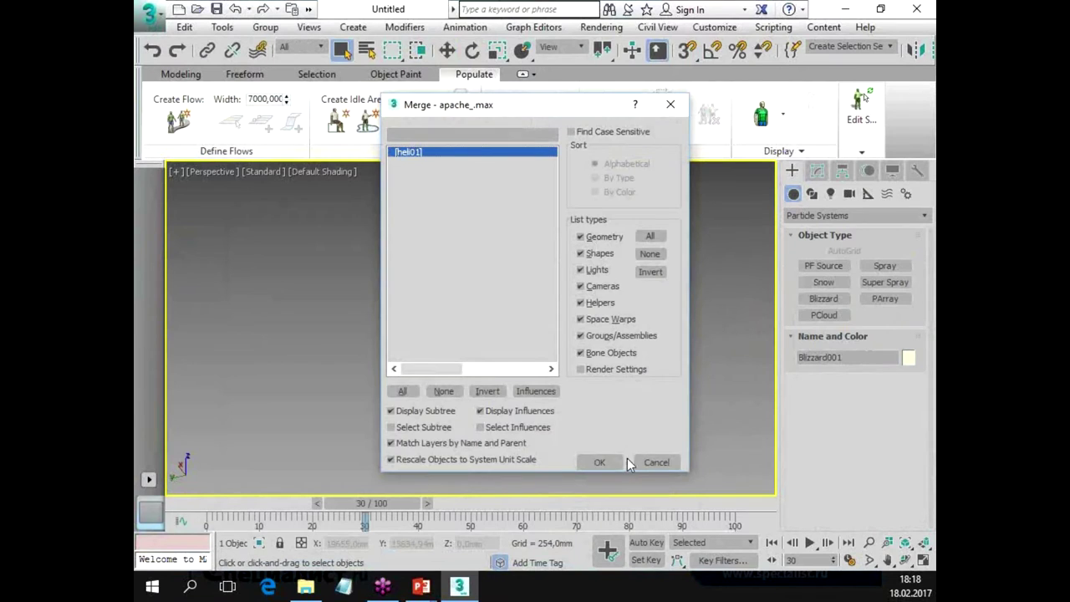
left_click(602, 463)
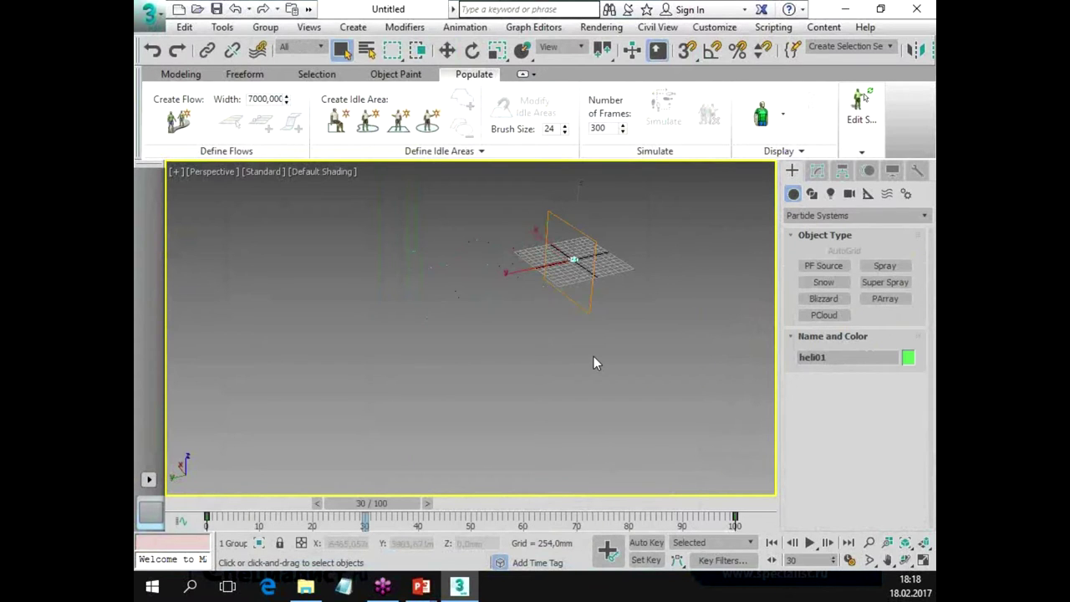
Make 2889bafd.jpg the Diffuse map of the helicopter's material.
key("z")
middle_click_drag(562, 349, 552, 338, "alt")
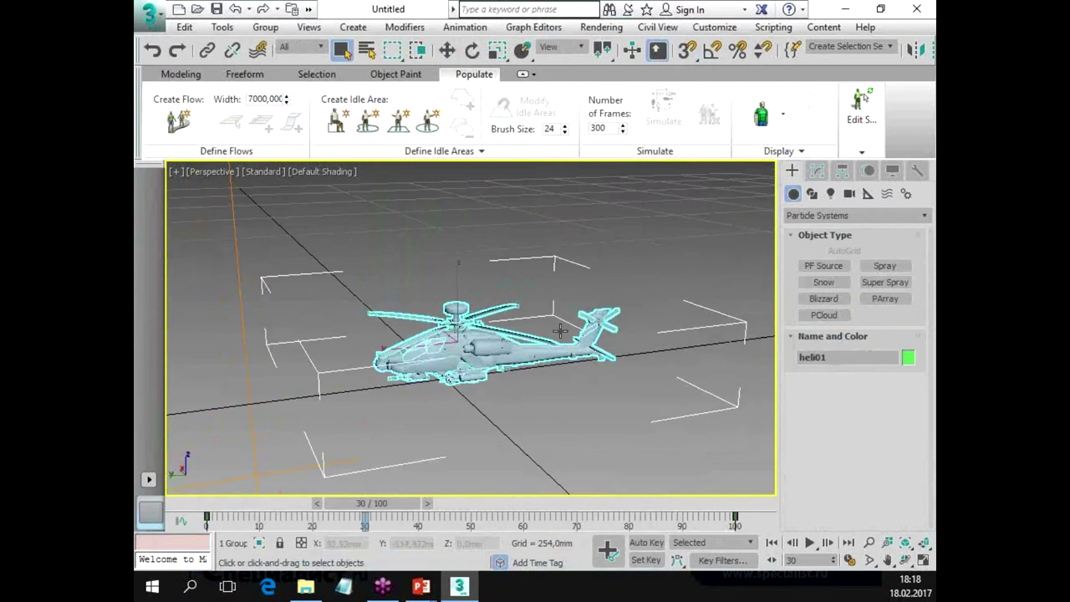
scroll(533, 351, "up", 2)
scroll(534, 351, "up", 3)
mouse_move(504, 376)
middle_mouse_down("alt")
mouse_move(604, 327)
mouse_move(605, 336)
middle_mouse_up("alt")
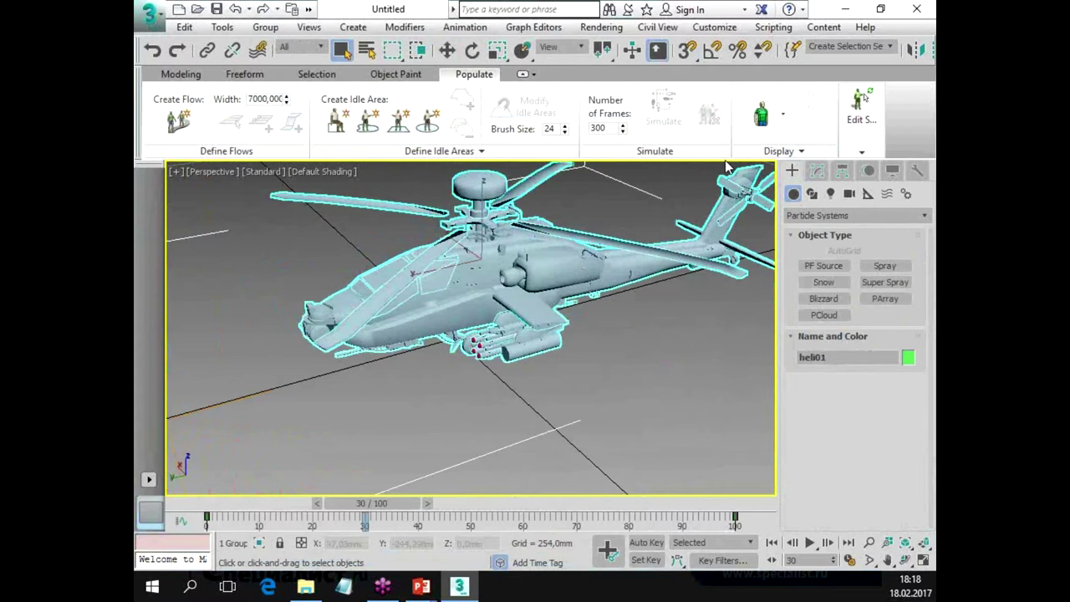
key("m")
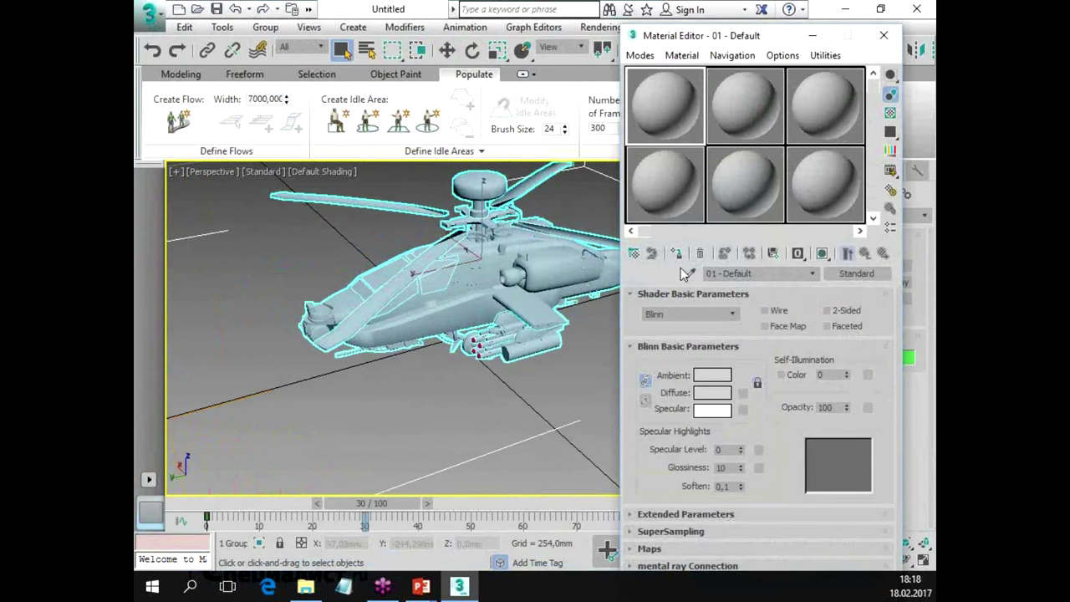
left_click(485, 274)
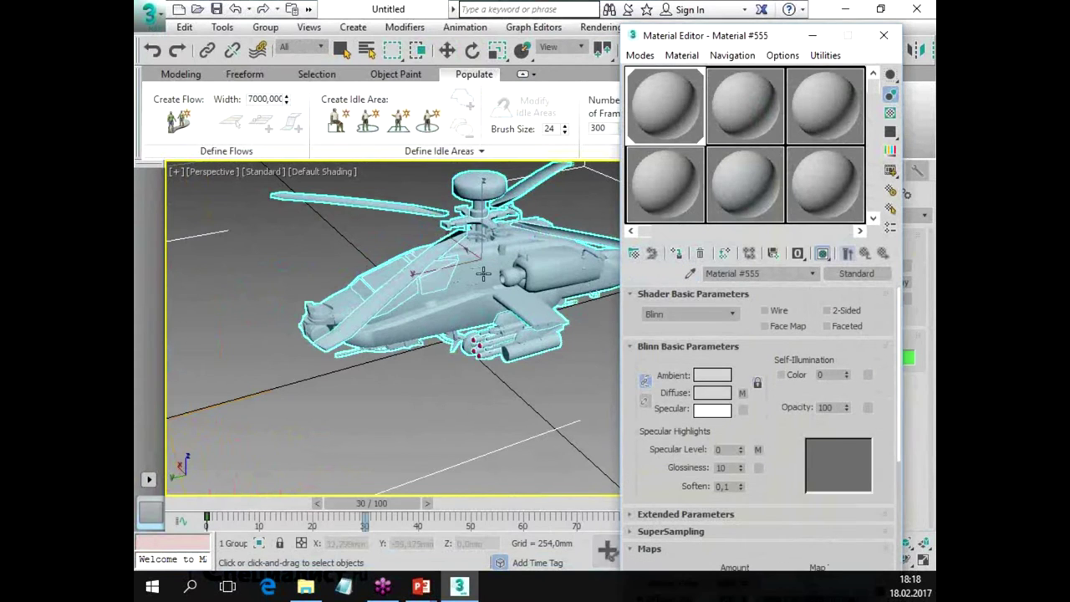
left_click(743, 392)
left_click(841, 490)
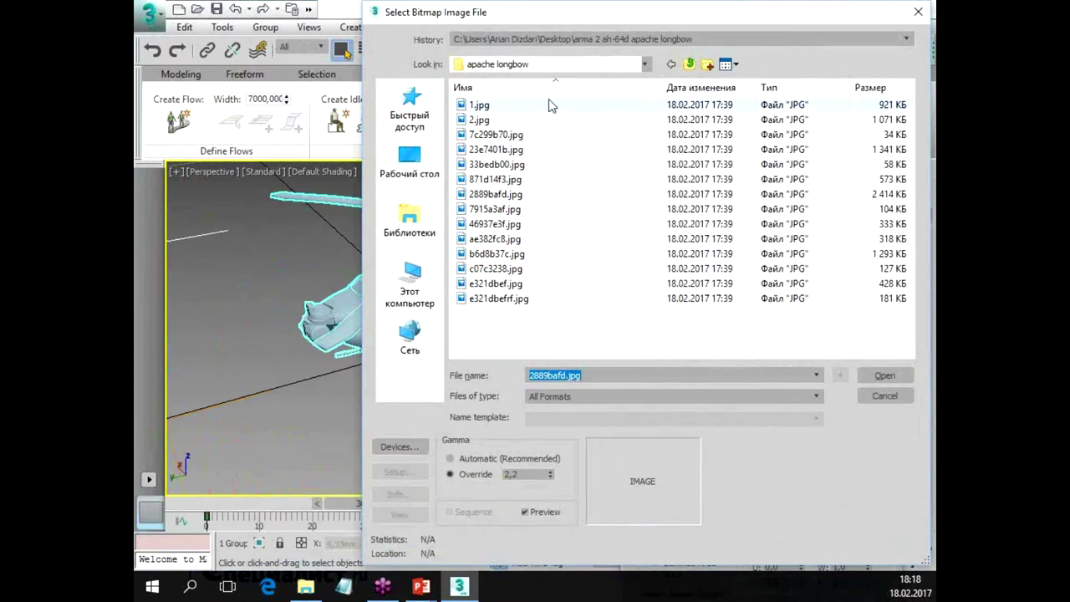
left_click(886, 375)
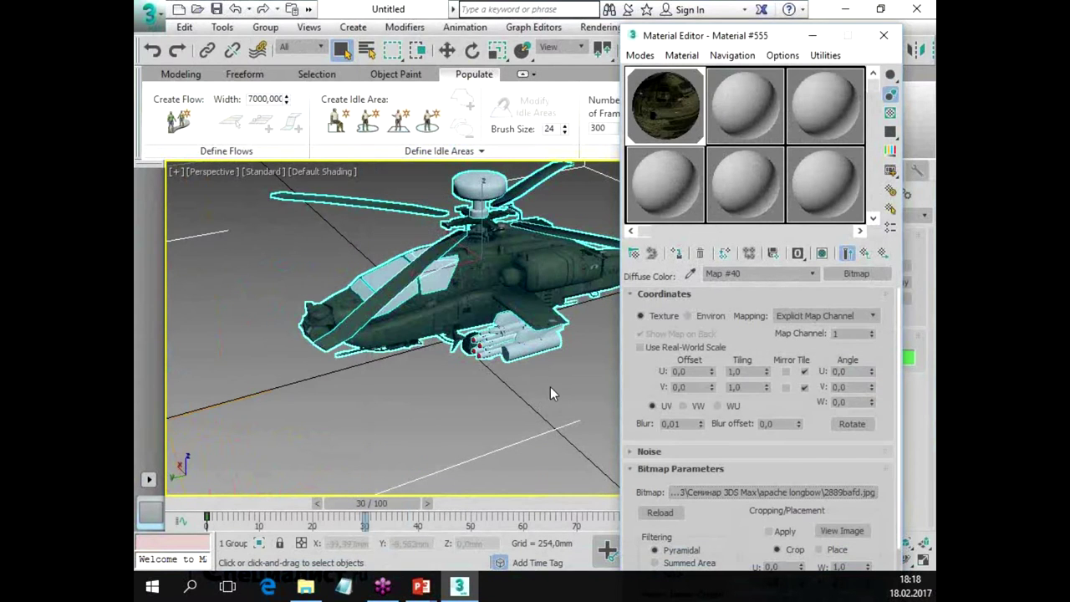
Close the Material Editor and orbit around the textured helicopter.
middle_click_drag(577, 402, 401, 316, "alt")
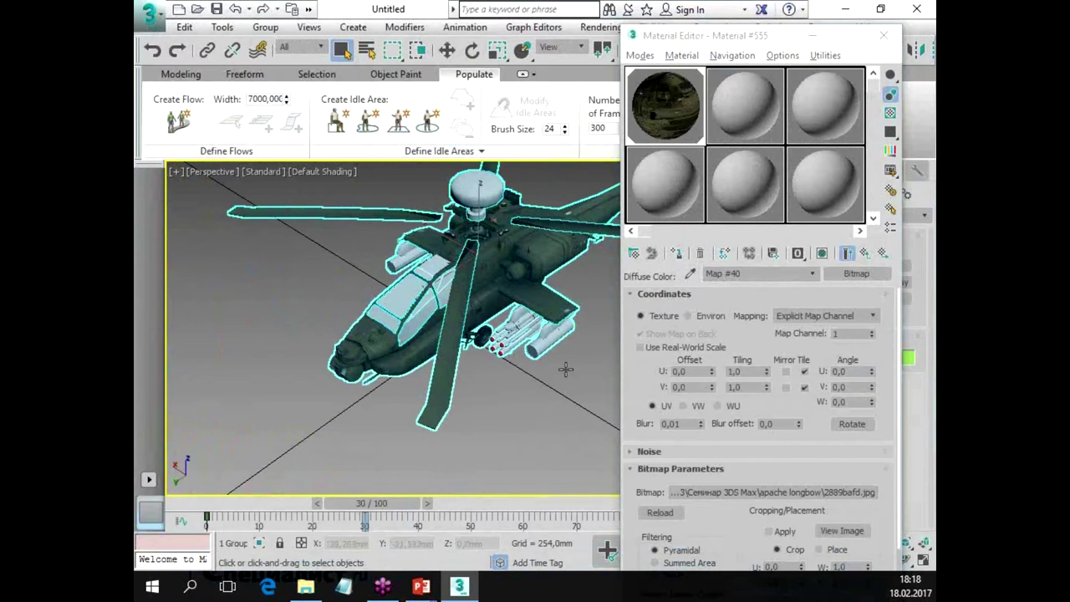
left_click(548, 413)
scroll(545, 422, "down", 10)
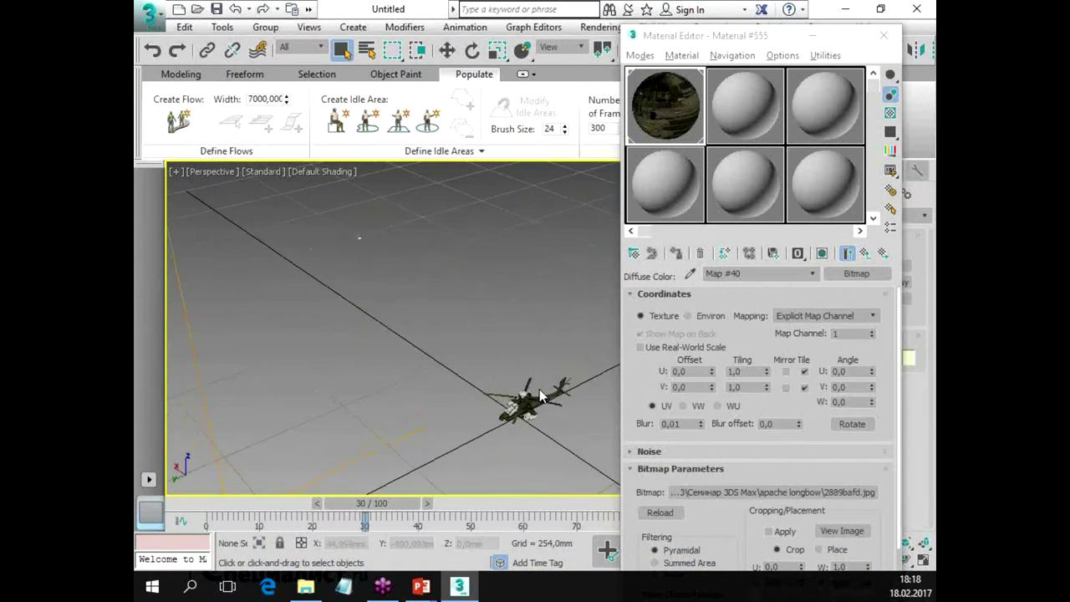
scroll(539, 389, "up", 15)
left_click(884, 35)
middle_click_drag(567, 376, 580, 364, "alt")
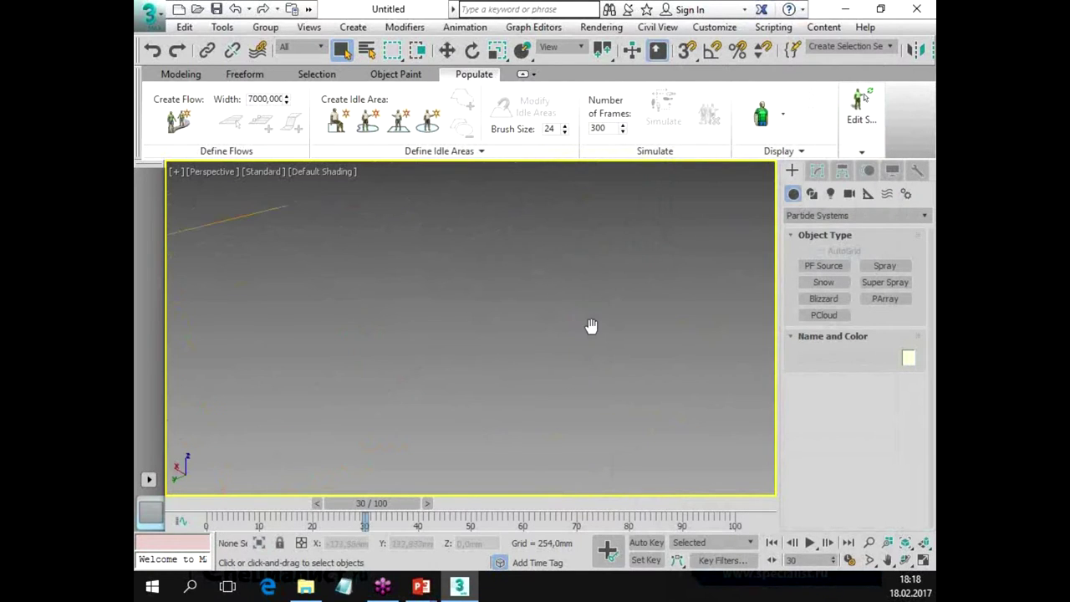
Select the helicopter and scrub the animation back to frame 0.
left_click(580, 364)
middle_click_drag(580, 364, 512, 430, "alt")
left_click(441, 468)
mouse_move(388, 511)
left_mouse_down()
mouse_move(284, 516)
mouse_move(474, 505)
mouse_move(211, 515)
left_mouse_up()
left_click(296, 454)
Orbit and zoom out to show the whole grid with the helicopter at centre.
middle_click_drag(296, 454, 394, 293, "alt")
mouse_move(570, 352)
middle_mouse_down("alt")
mouse_move(644, 329)
mouse_move(593, 304)
mouse_move(602, 300)
mouse_move(672, 328)
middle_mouse_up("alt")
scroll(671, 328, "down", 2)
scroll(602, 334, "down", 5)
scroll(535, 338, "down", 3)
scroll(519, 341, "down", 3)
mouse_move(520, 341)
middle_mouse_down("alt")
mouse_move(724, 388)
mouse_move(674, 398)
mouse_move(580, 312)
mouse_move(544, 317)
middle_mouse_up("alt")
scroll(544, 317, "up", 2)
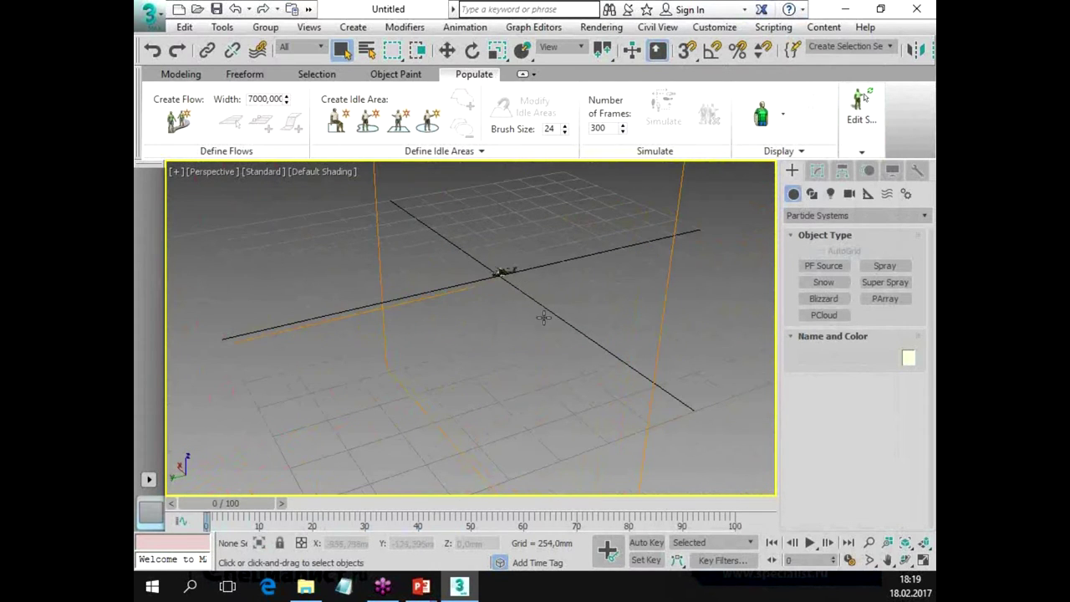
left_click(662, 315)
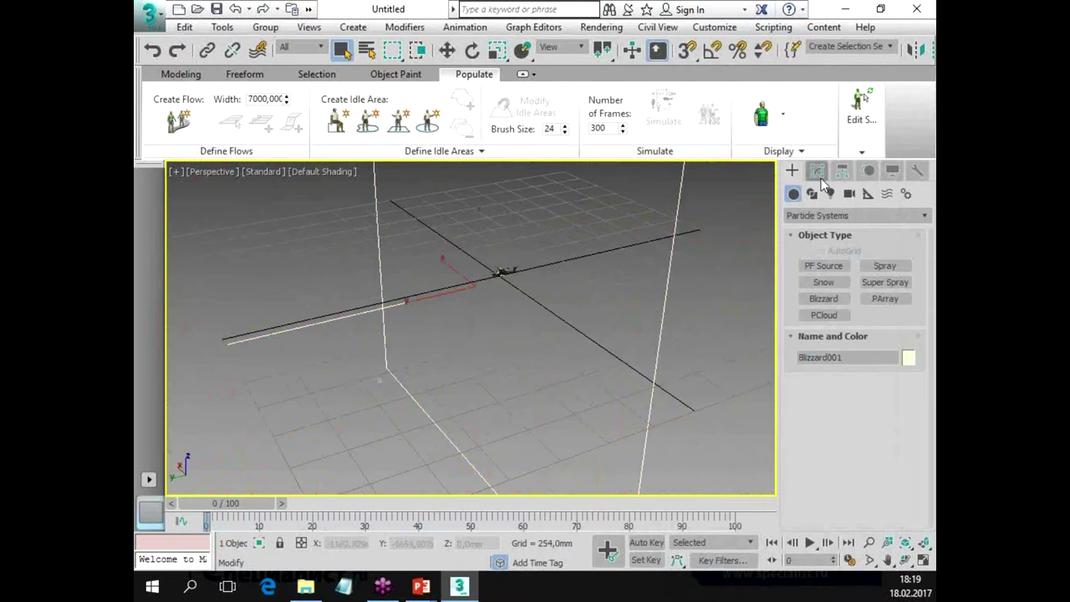
Set Blizzard001's Particle Type to Instanced Geometry using heli01 as the object.
left_click(816, 170)
scroll(811, 430, "down", 5)
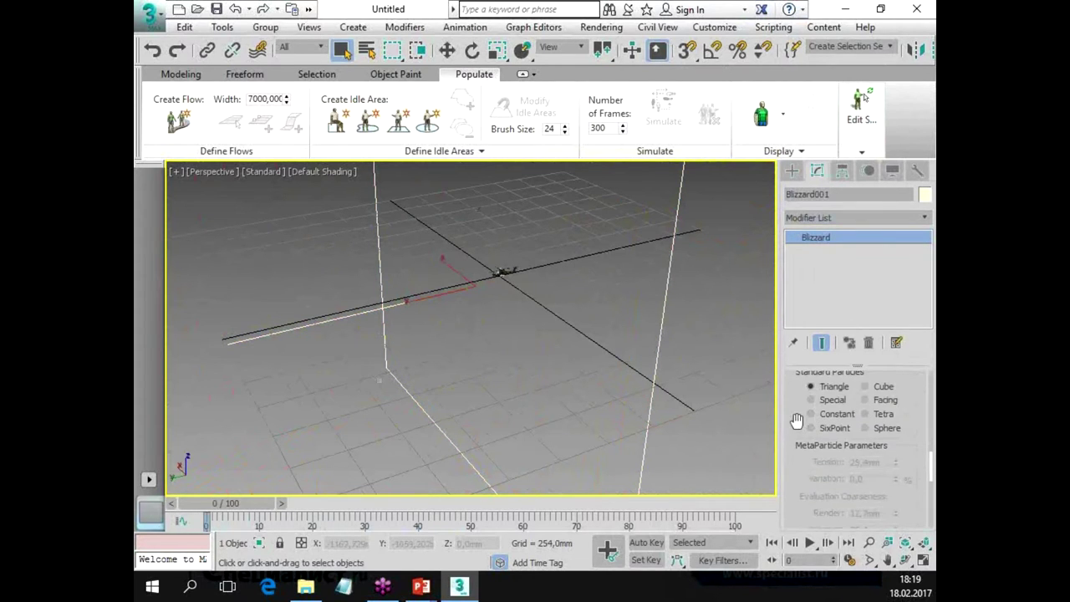
left_click_drag(795, 422, 797, 498)
left_click(827, 433)
scroll(827, 432, "down", 5)
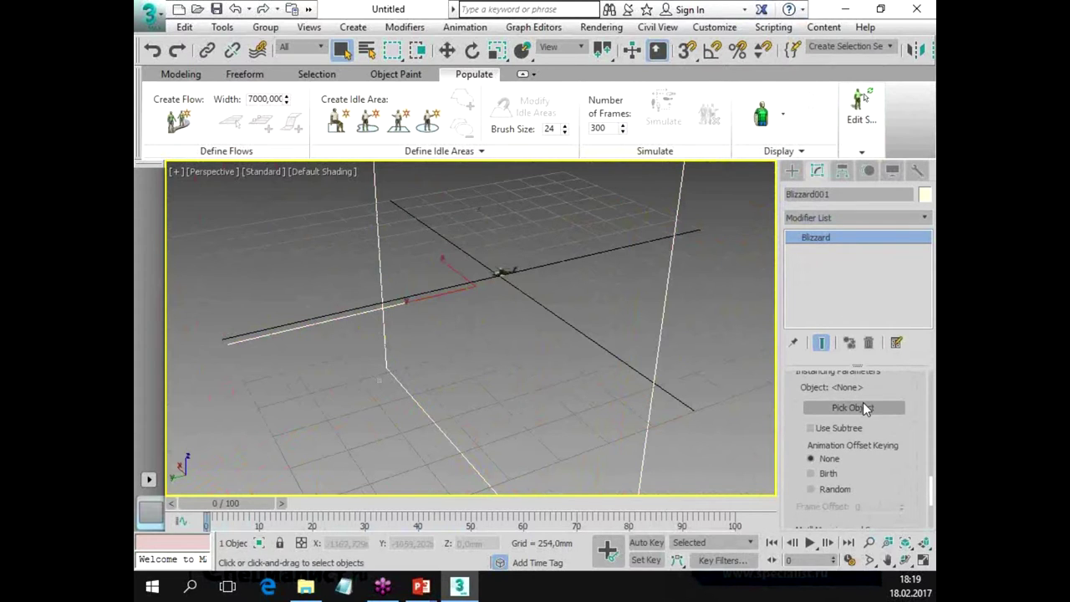
left_click(861, 405)
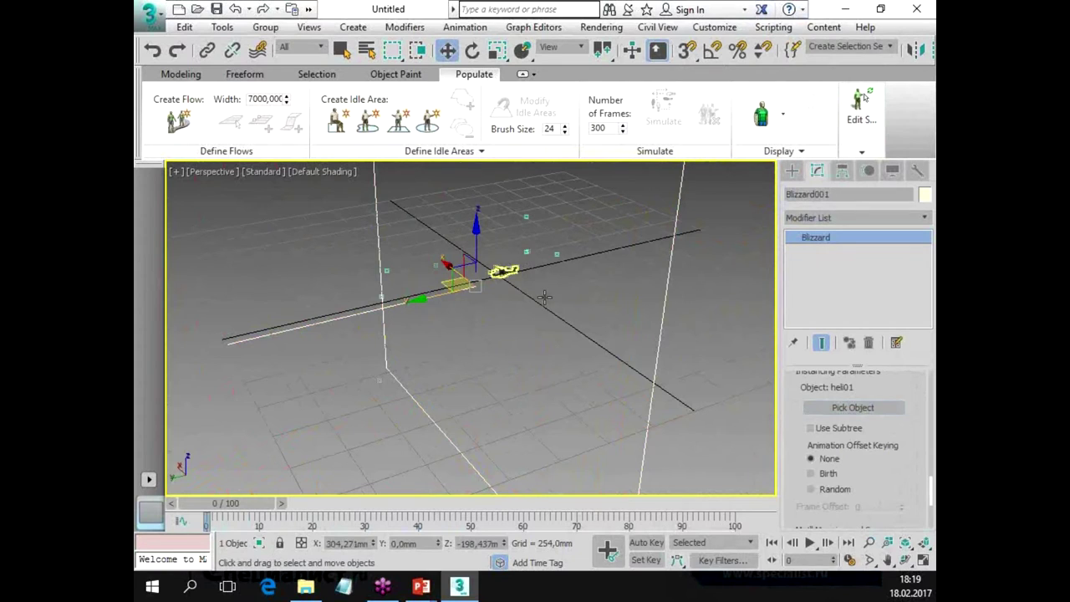
Set Grow For and Fade For to 0.
scroll(805, 432, "up", 2)
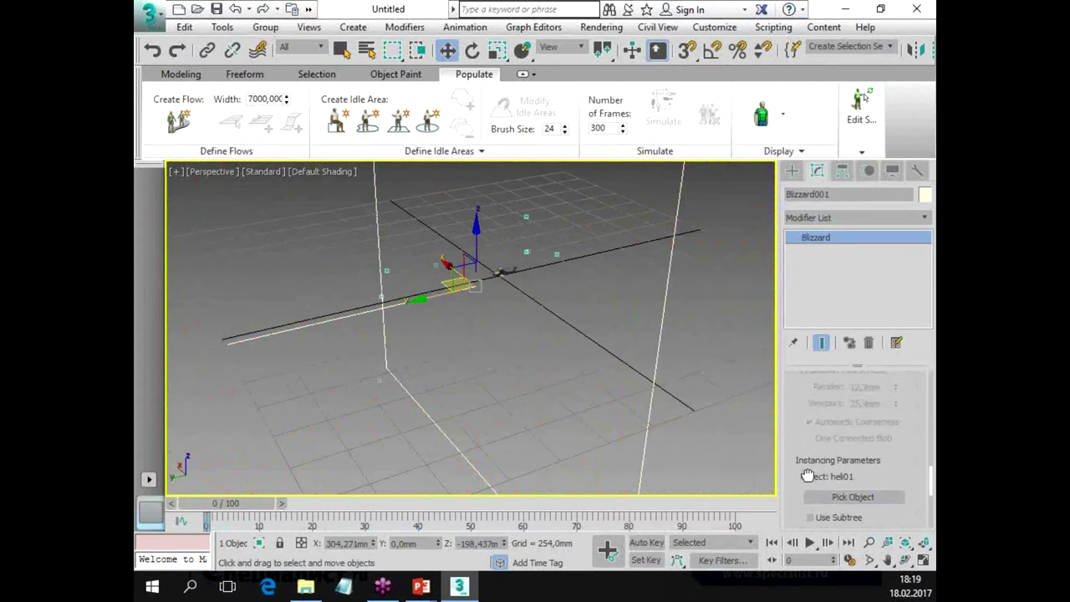
scroll(806, 468, "up", 2)
scroll(810, 510, "up", 3)
scroll(810, 510, "up", 3)
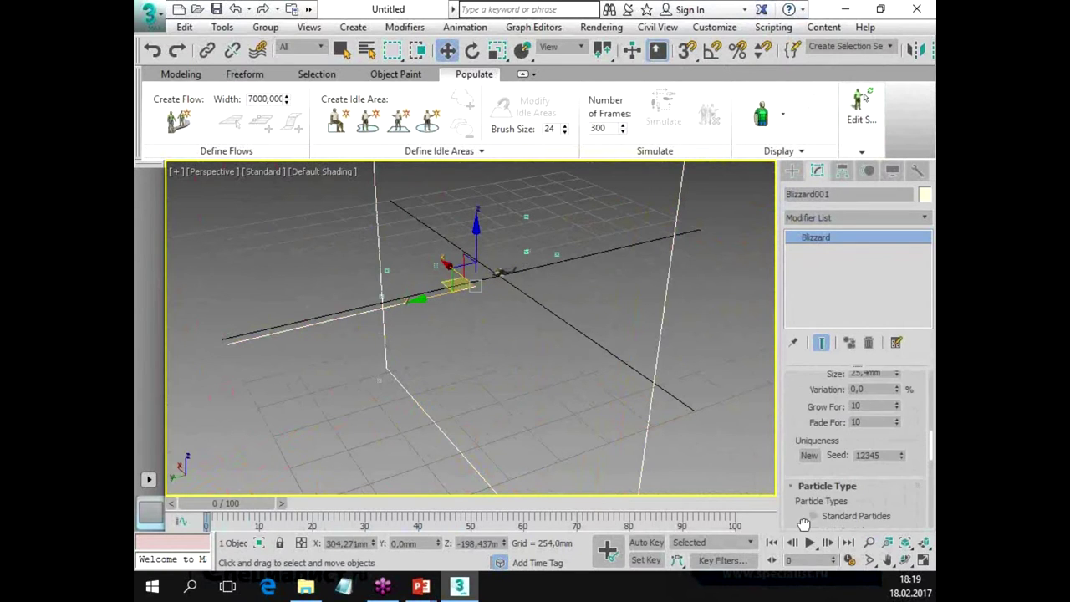
right_click(896, 409)
right_click(896, 426)
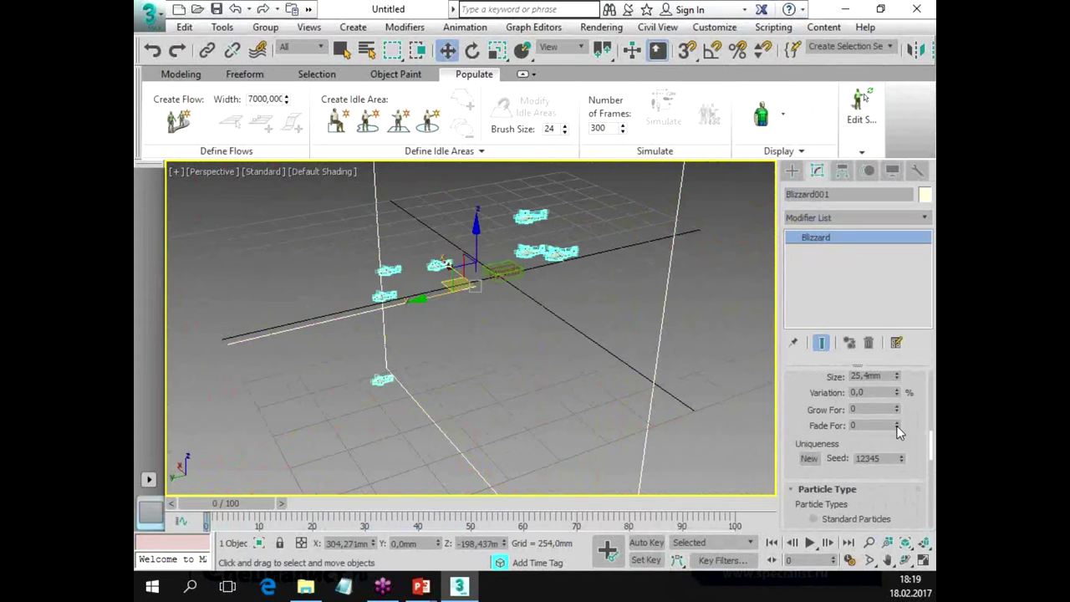
Enlarge the helicopter particles and advance the timeline to watch them emerge.
left_click_drag(896, 376, 868, 251)
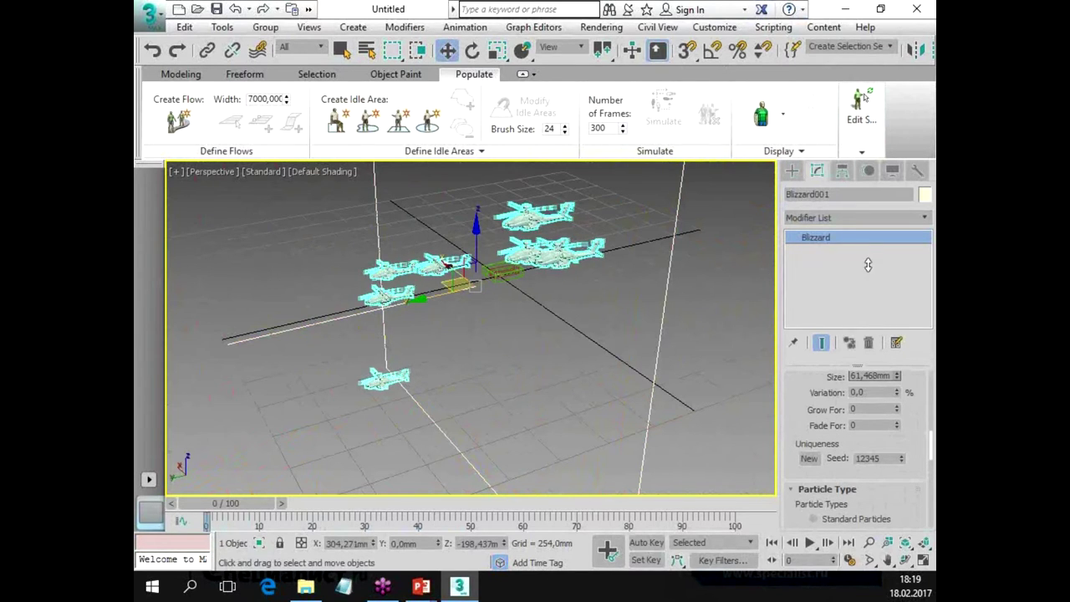
left_click_drag(246, 506, 261, 507)
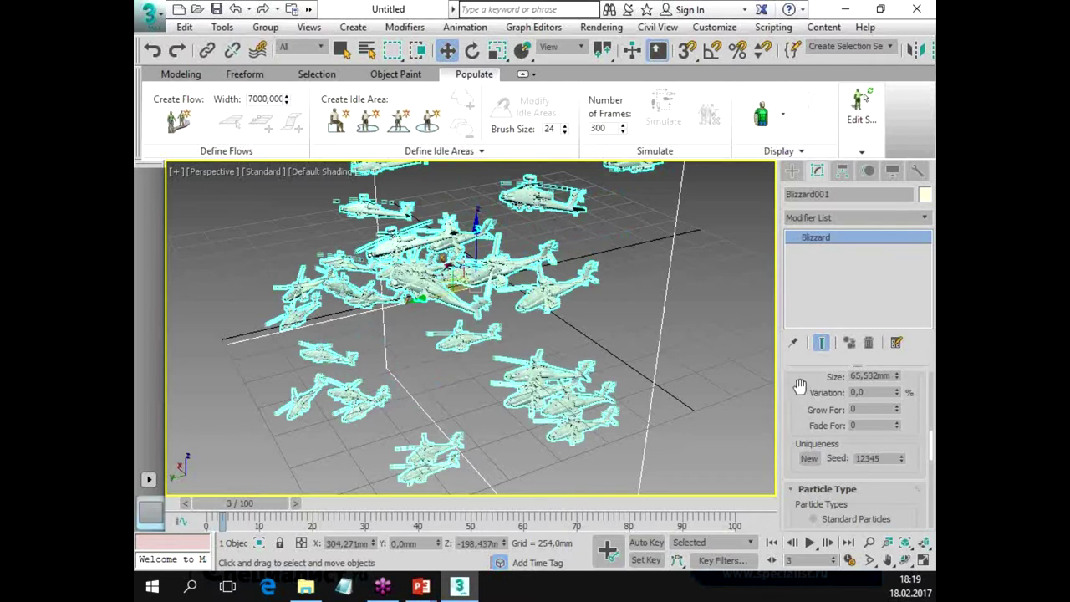
scroll(803, 409, "up", 5)
scroll(803, 429, "up", 3)
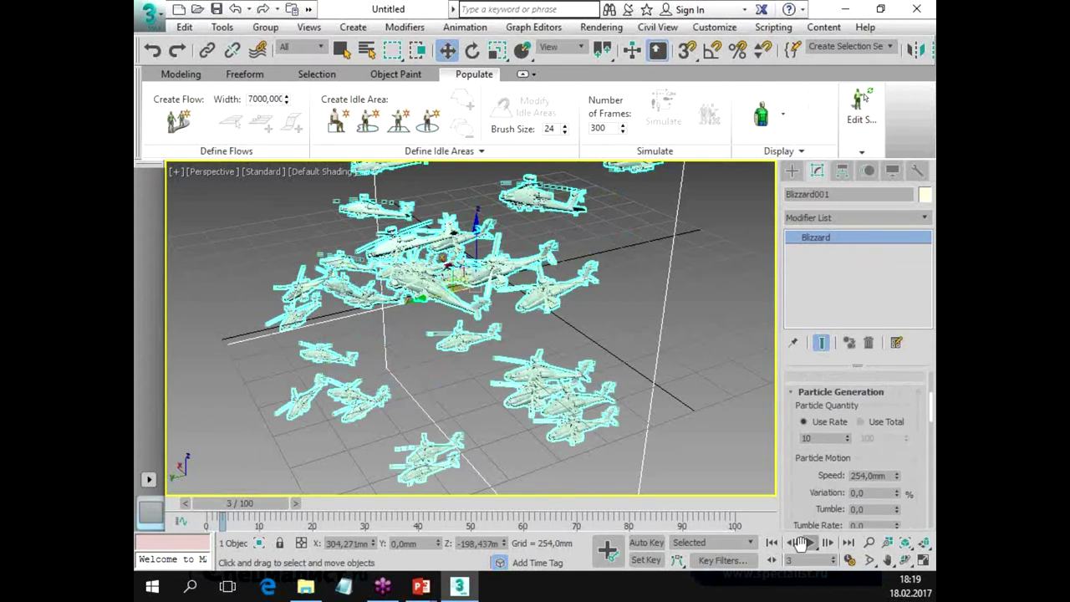
Switch Particle Quantity to Use Total with 40 particles.
left_click(861, 426)
double_click(883, 438)
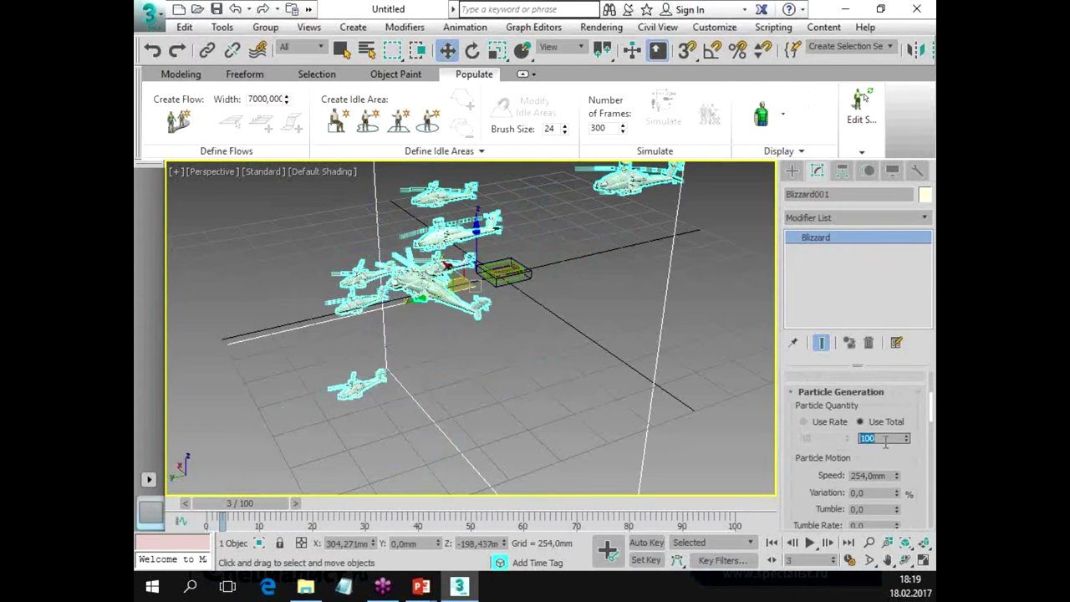
type("40")
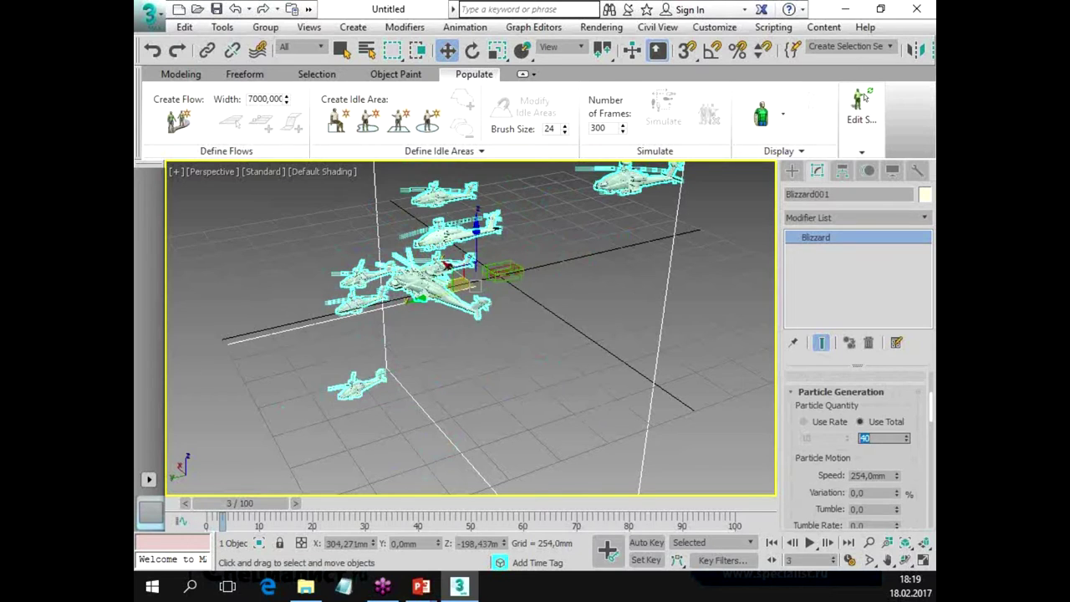
key("Return")
mouse_move(558, 380)
middle_mouse_down("alt")
mouse_move(538, 370)
mouse_move(564, 366)
middle_mouse_up("alt")
left_click(661, 373)
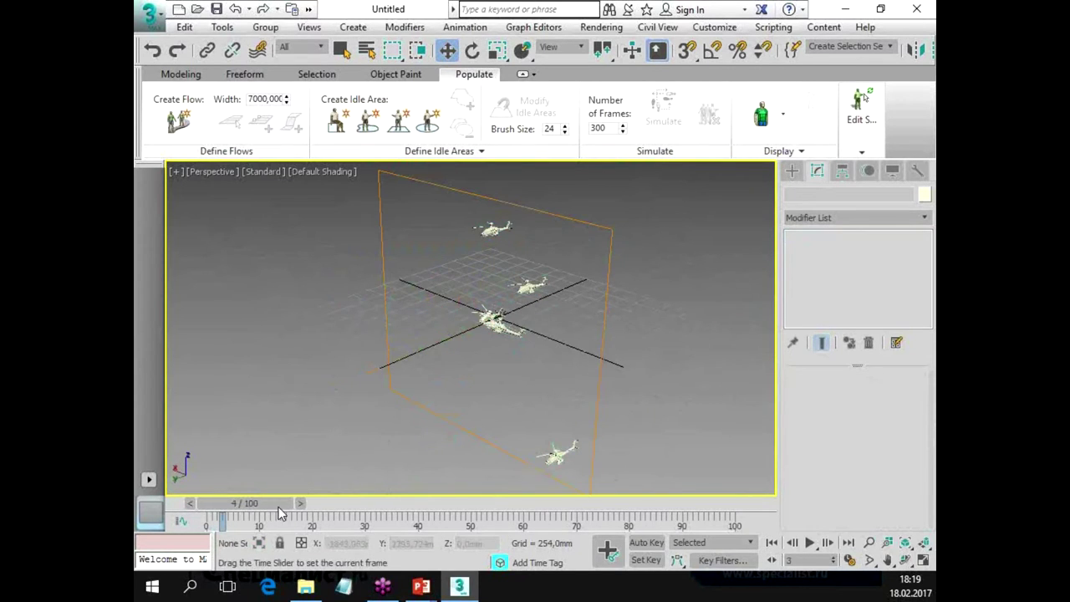
At frame 10, reselect Blizzard001 and raise Particle Size to 132,375 mm.
left_click_drag(239, 502, 273, 503)
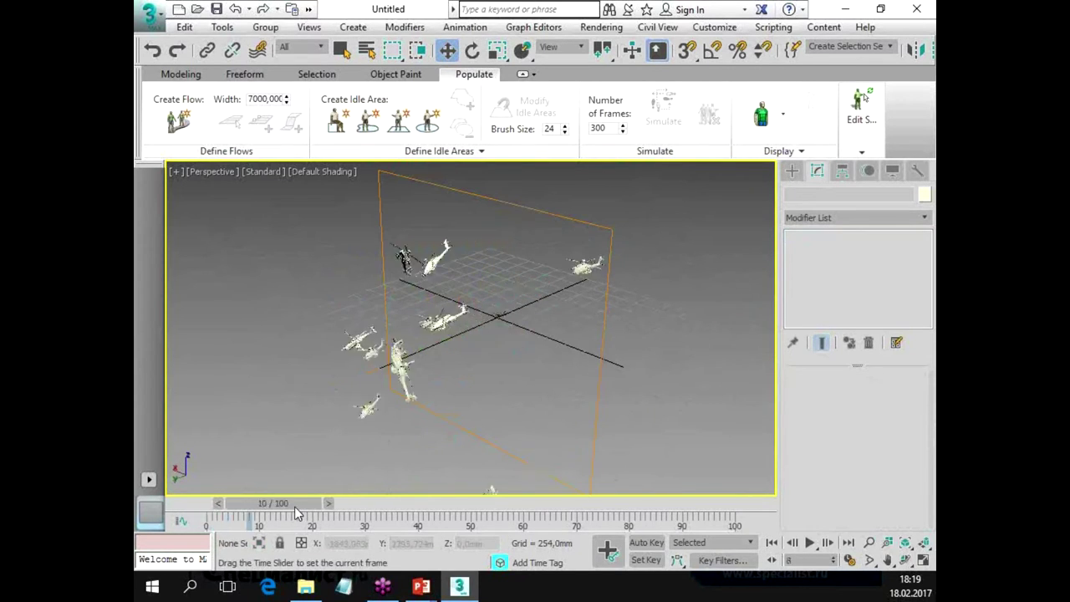
left_click(603, 278)
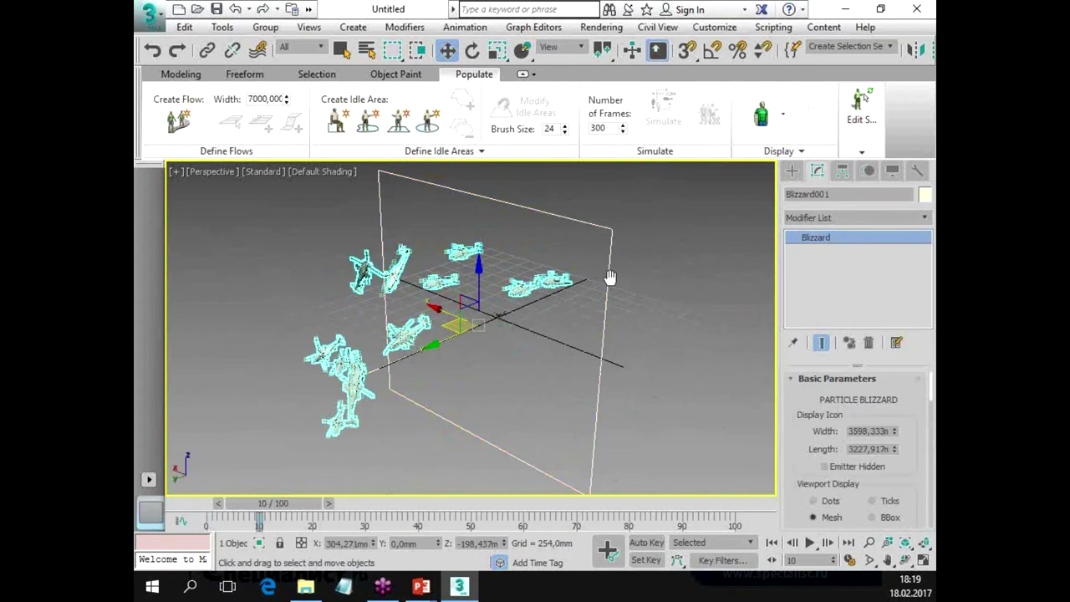
scroll(790, 404, "down", 1)
scroll(790, 401, "down", 2)
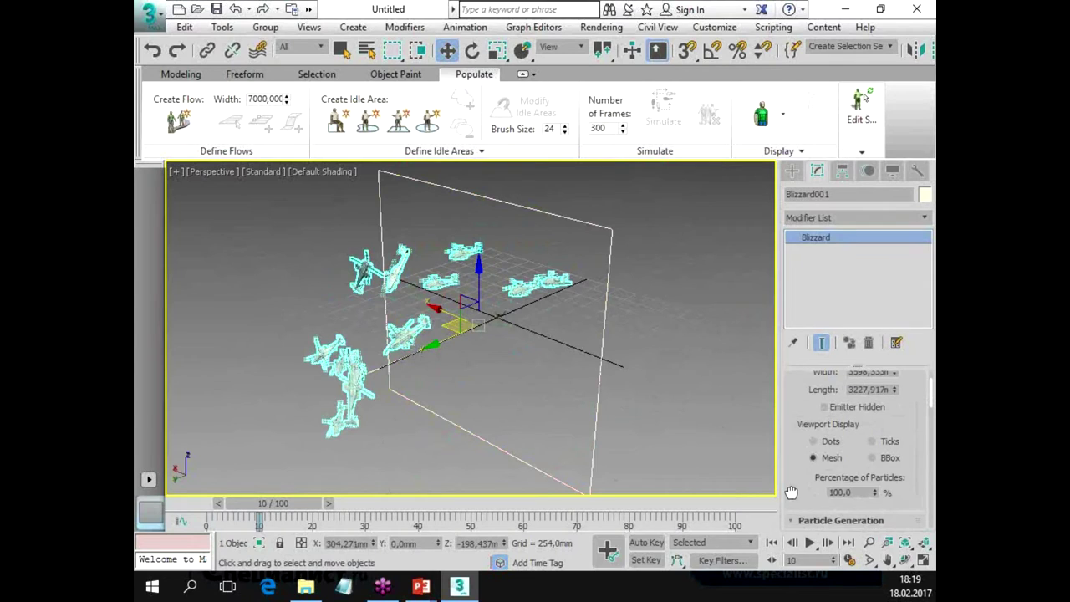
scroll(791, 395, "down", 2)
left_click_drag(790, 396, 804, 320)
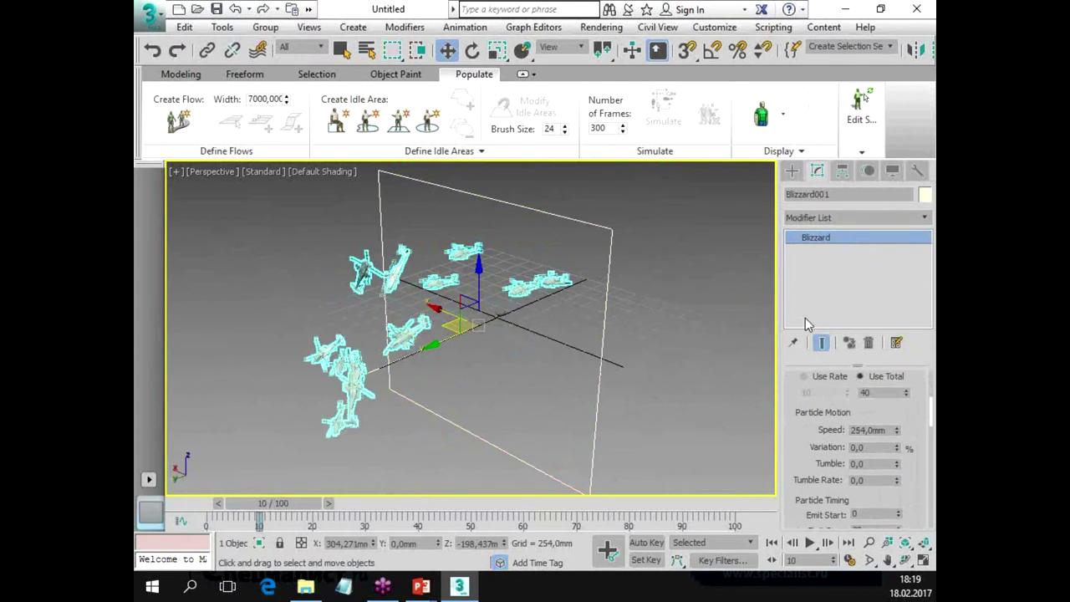
left_click_drag(807, 439, 806, 262)
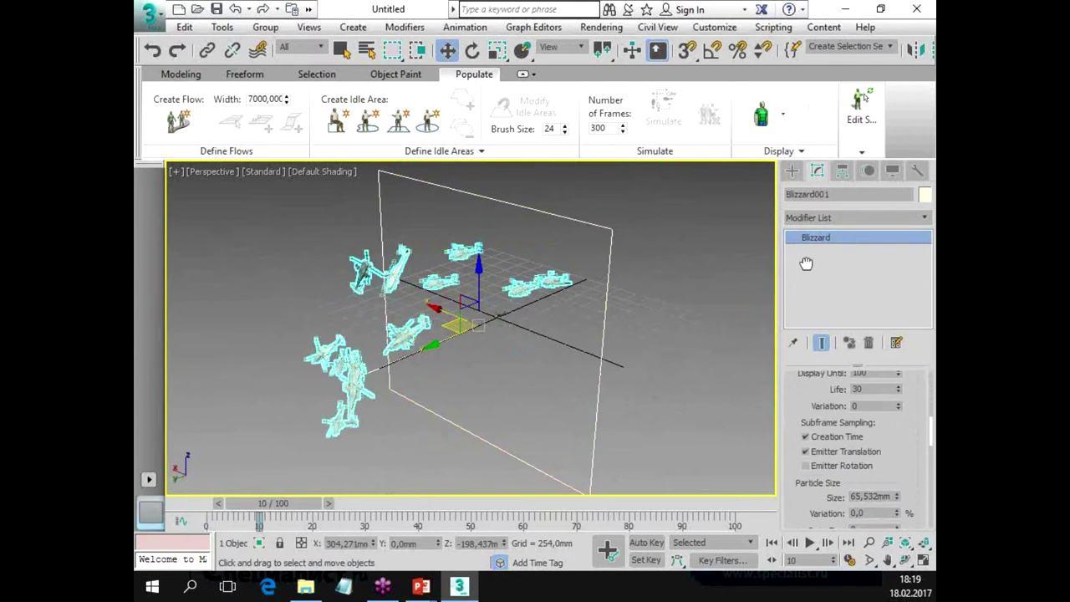
left_click_drag(896, 490, 889, 412)
mouse_move(522, 417)
middle_mouse_down("alt")
mouse_move(418, 401)
mouse_move(523, 322)
mouse_move(552, 387)
middle_mouse_up("alt")
Give the particles the helicopter's material with Get Material From.
scroll(552, 387, "up", 3)
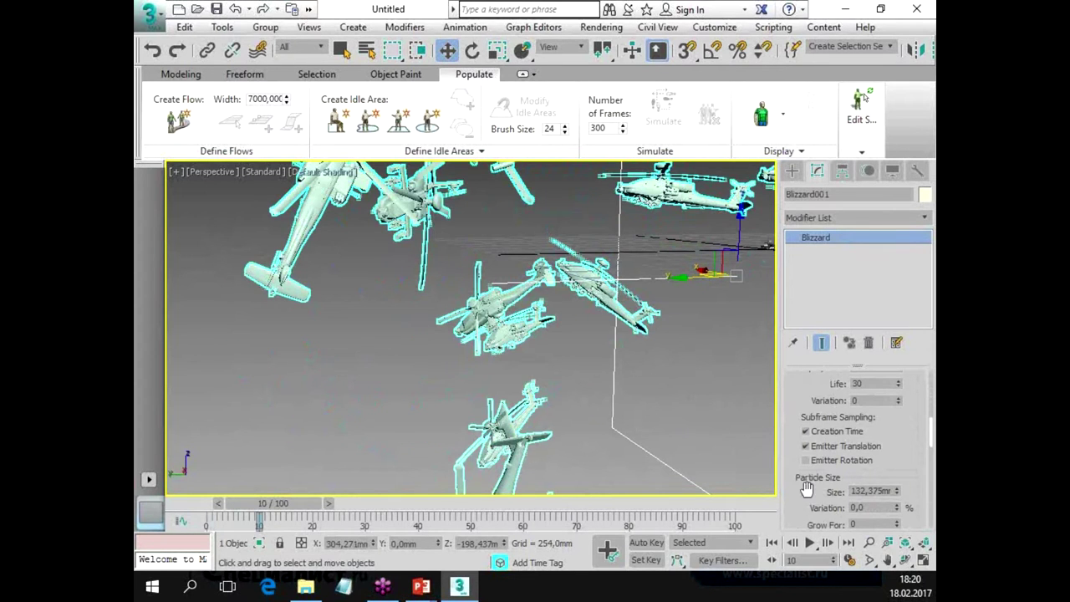
scroll(804, 468, "down", 3)
scroll(803, 505, "down", 2)
scroll(798, 481, "down", 2)
scroll(798, 481, "down", 2)
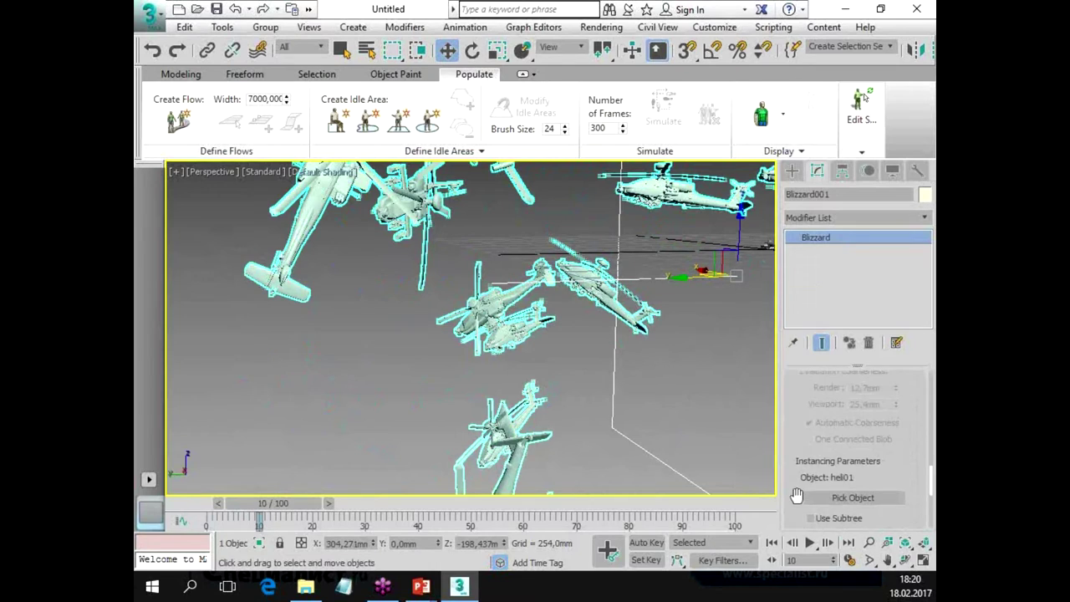
scroll(795, 489, "down", 2)
left_click_drag(801, 345, 812, 262)
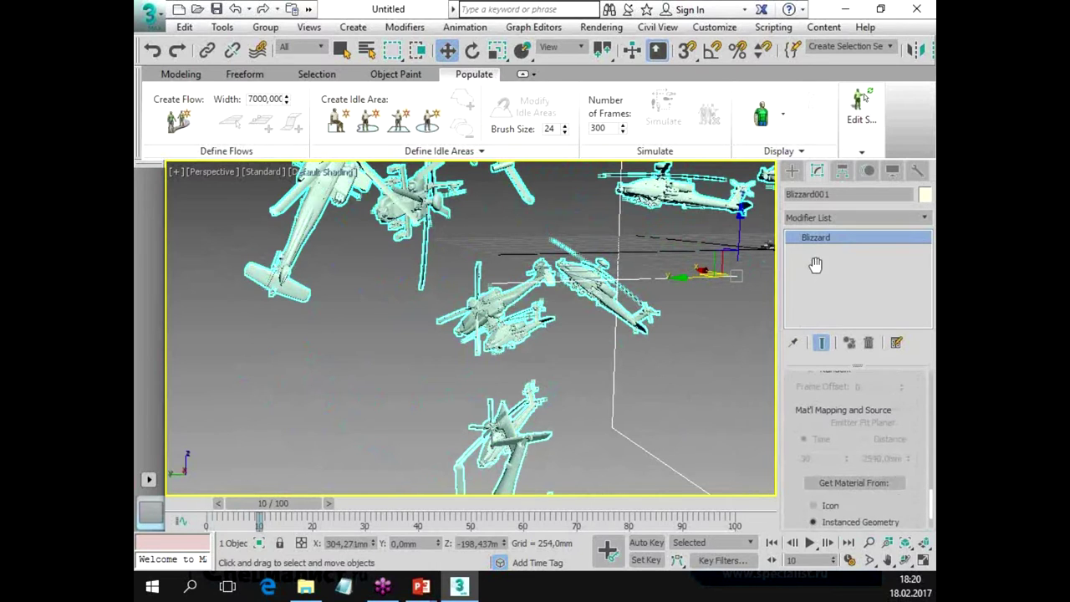
left_click(862, 486)
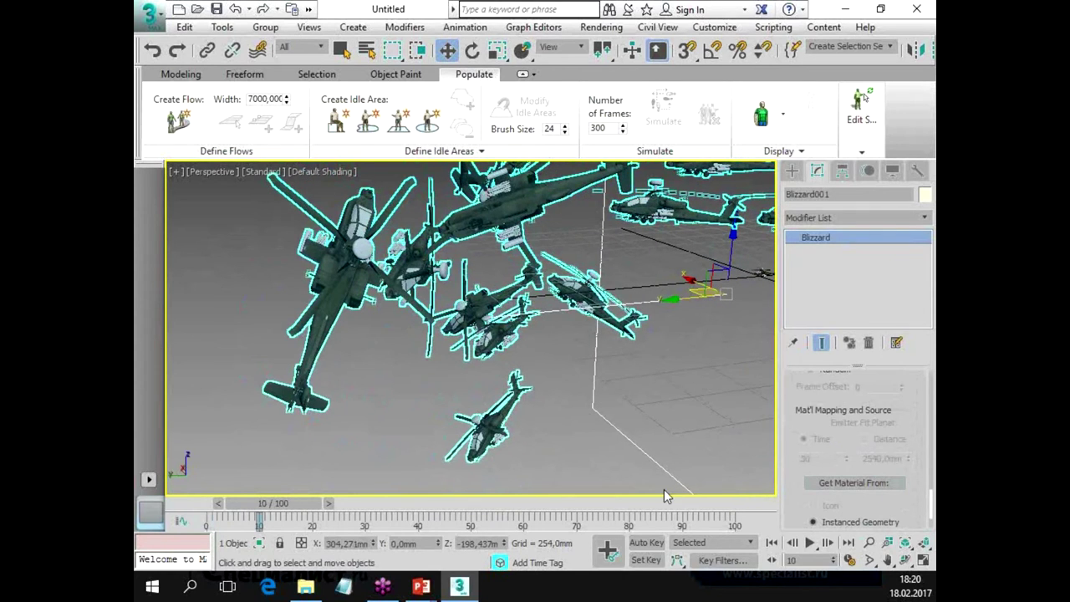
Set Spin Time to 0 under Rotation and Collision so helicopters fly level.
scroll(789, 450, "down", 3)
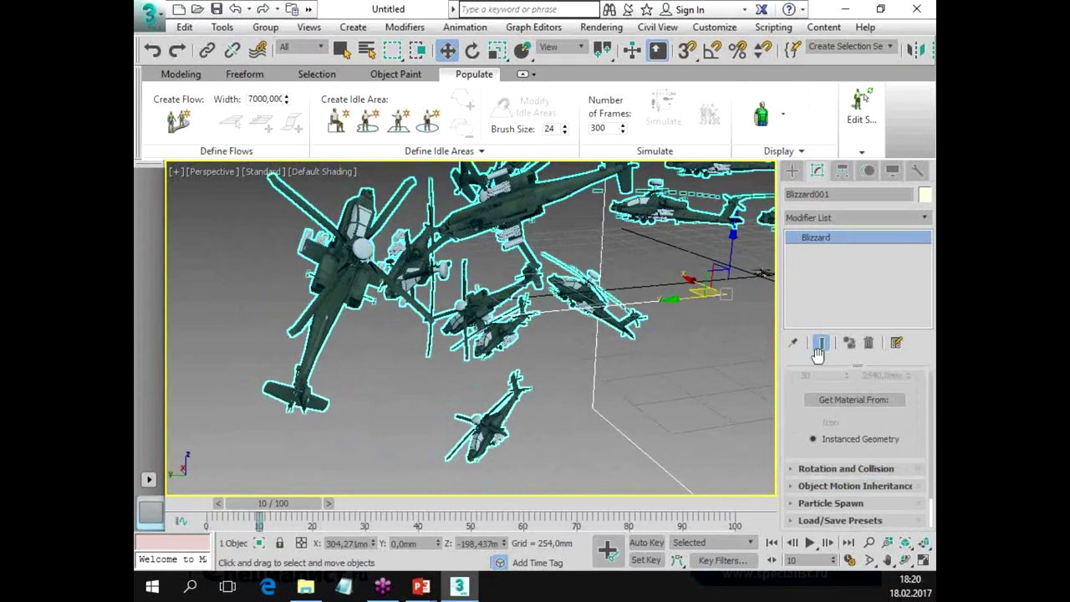
left_click(794, 468)
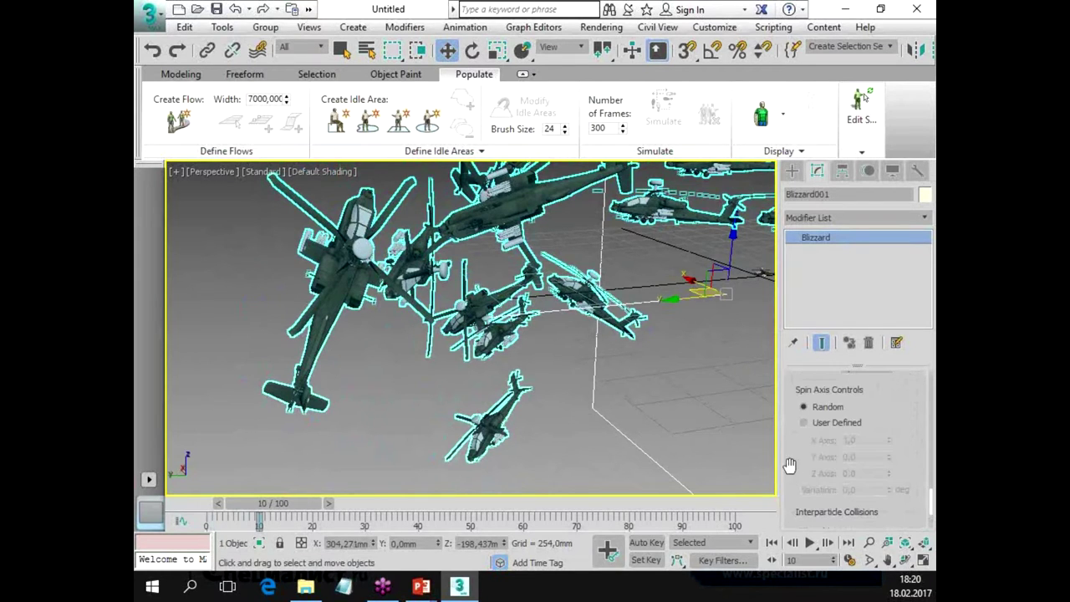
scroll(809, 420, "up", 1)
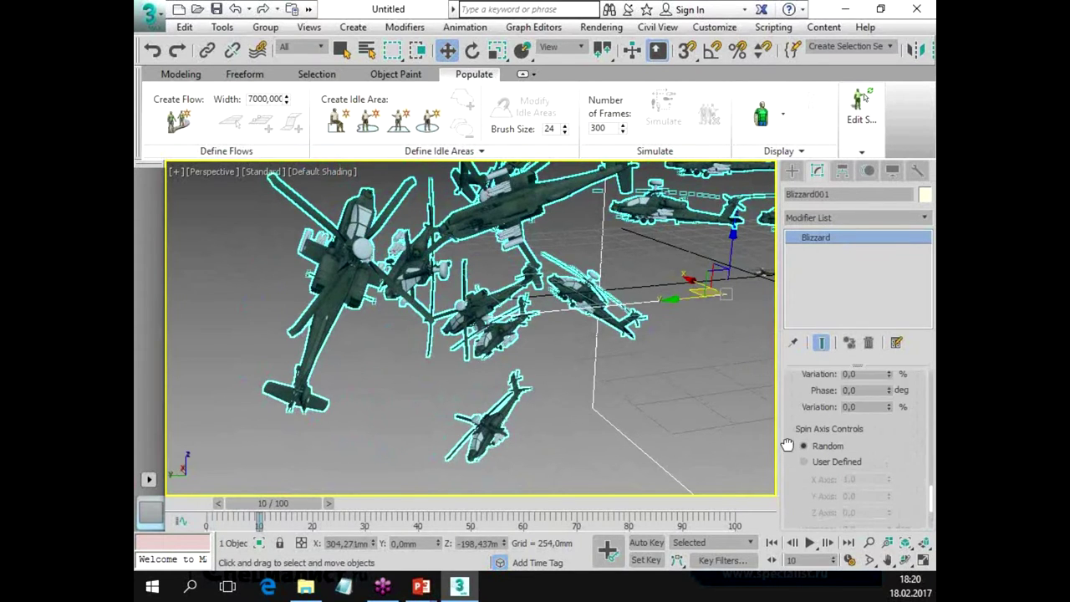
scroll(815, 414, "up", 3)
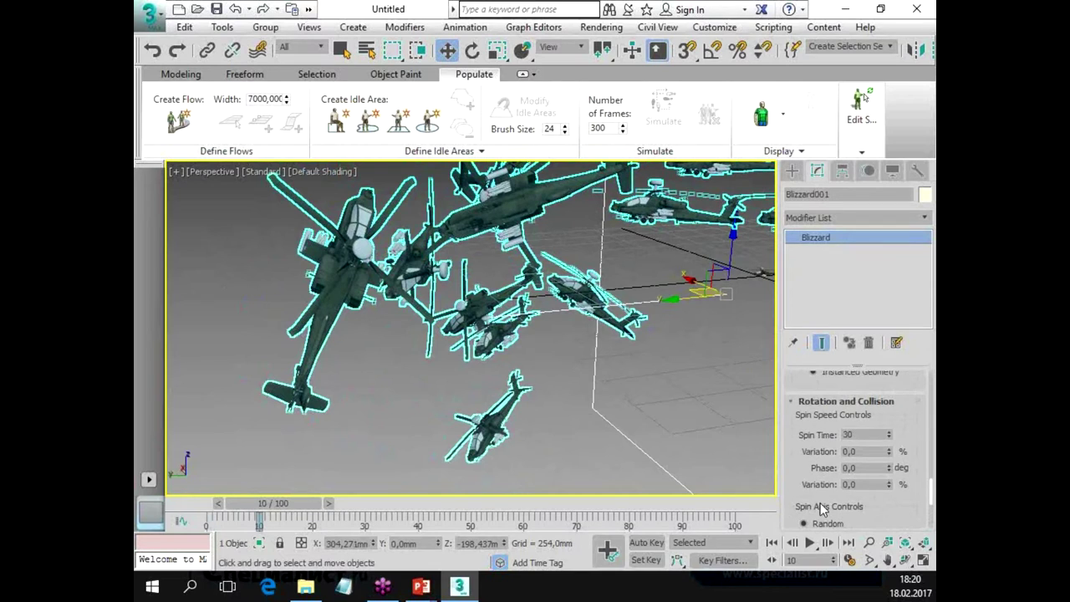
right_click(890, 436)
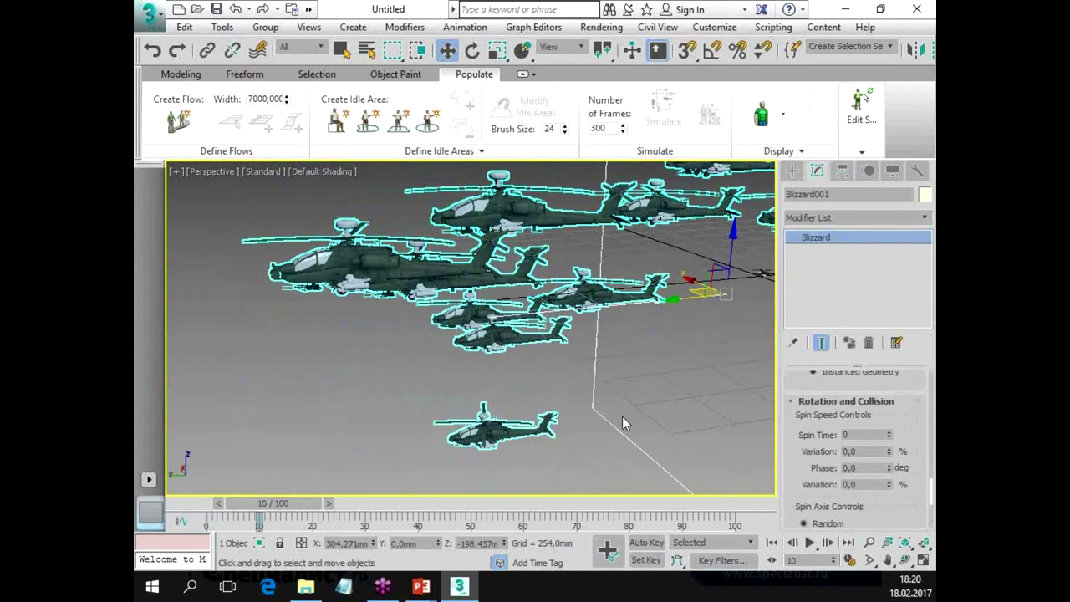
Play the helicopter particle animation, stop it near frame 18, and orbit around the frozen Blizzard001 particles.
double_click(859, 436)
mouse_move(513, 354)
middle_mouse_down("alt")
mouse_move(532, 370)
mouse_move(589, 381)
mouse_move(676, 324)
mouse_move(680, 342)
mouse_move(673, 311)
mouse_move(748, 306)
mouse_move(435, 332)
middle_mouse_up("alt")
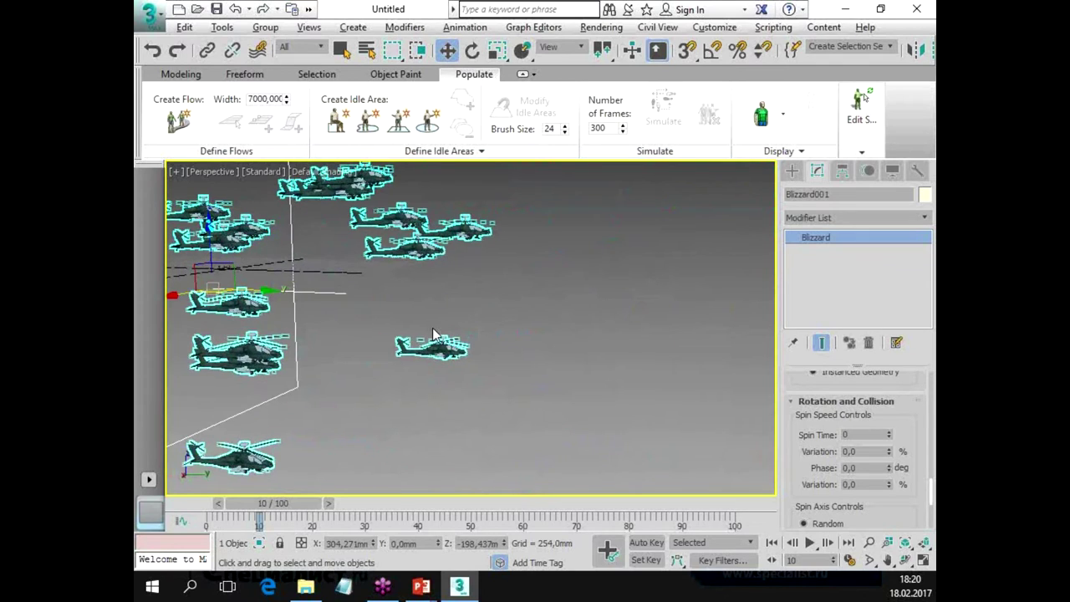
left_click(810, 542)
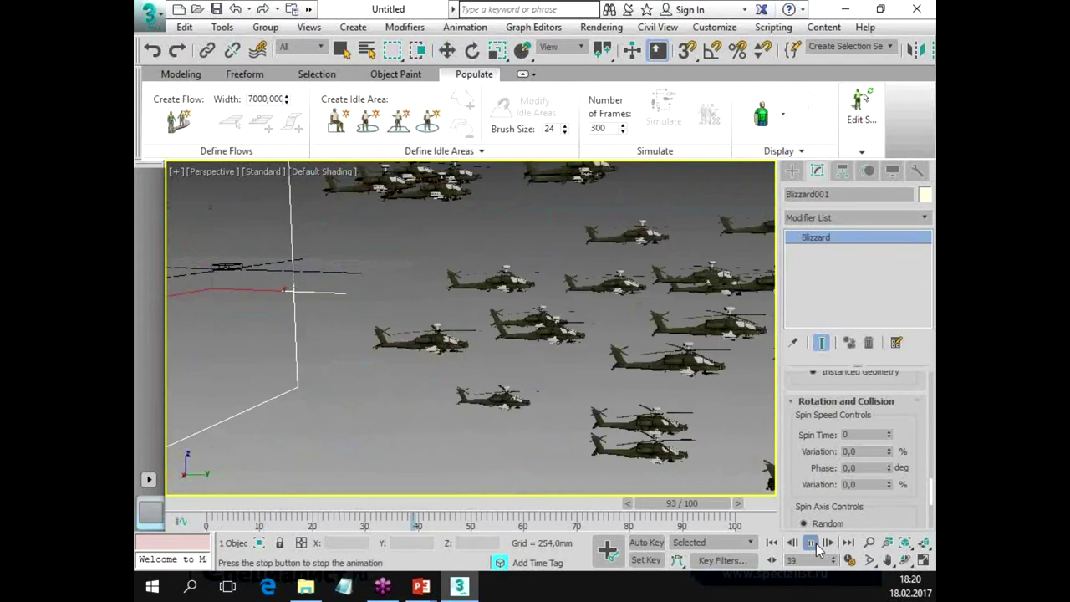
left_click_drag(237, 504, 309, 513)
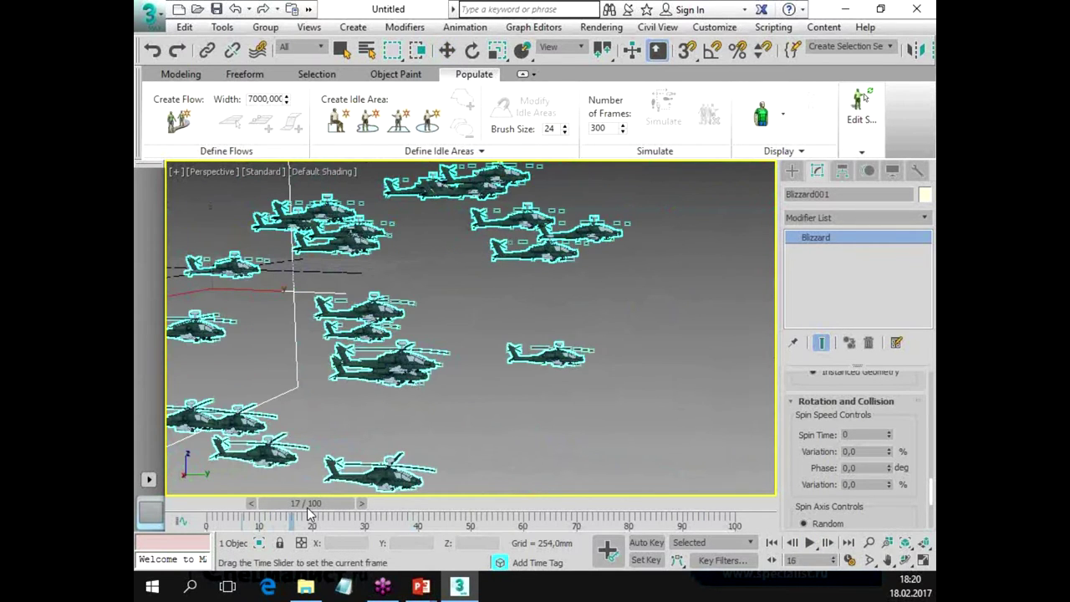
key("w")
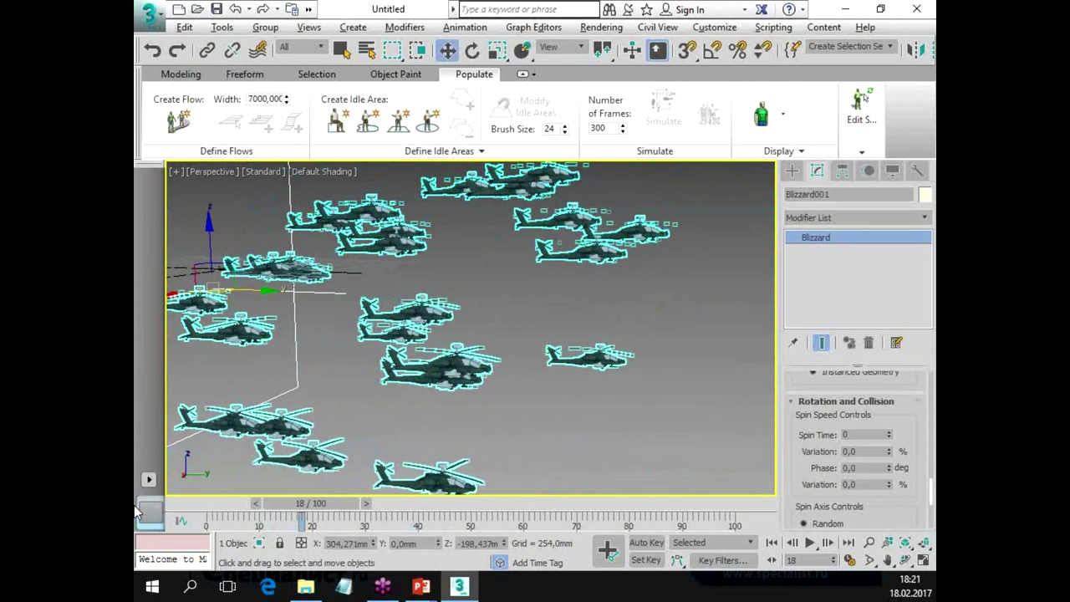
middle_click_drag(676, 282, 683, 316, "alt")
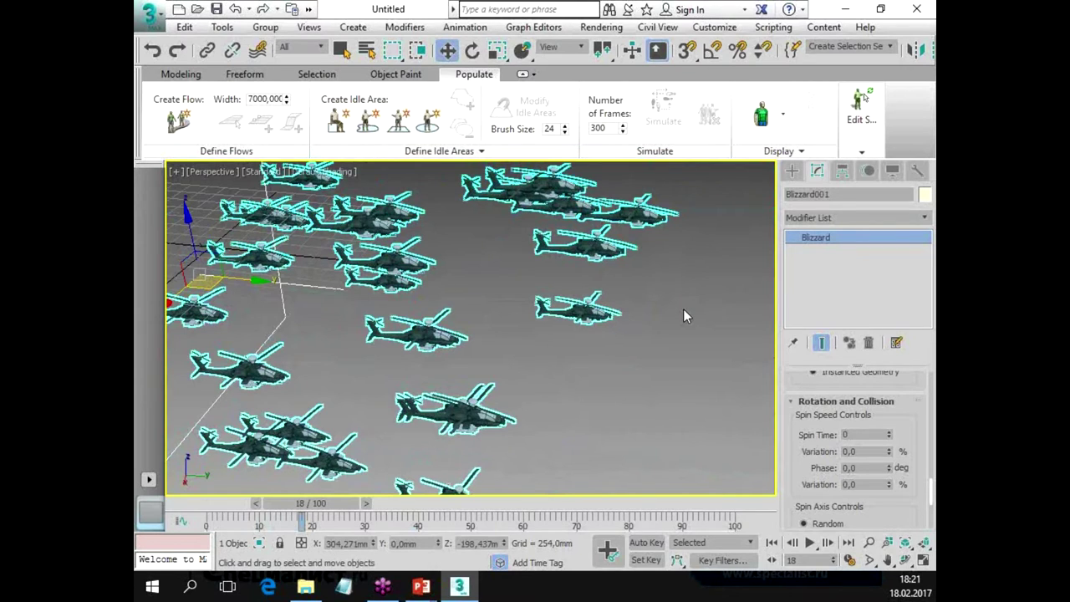
middle_click_drag(538, 363, 527, 337, "alt")
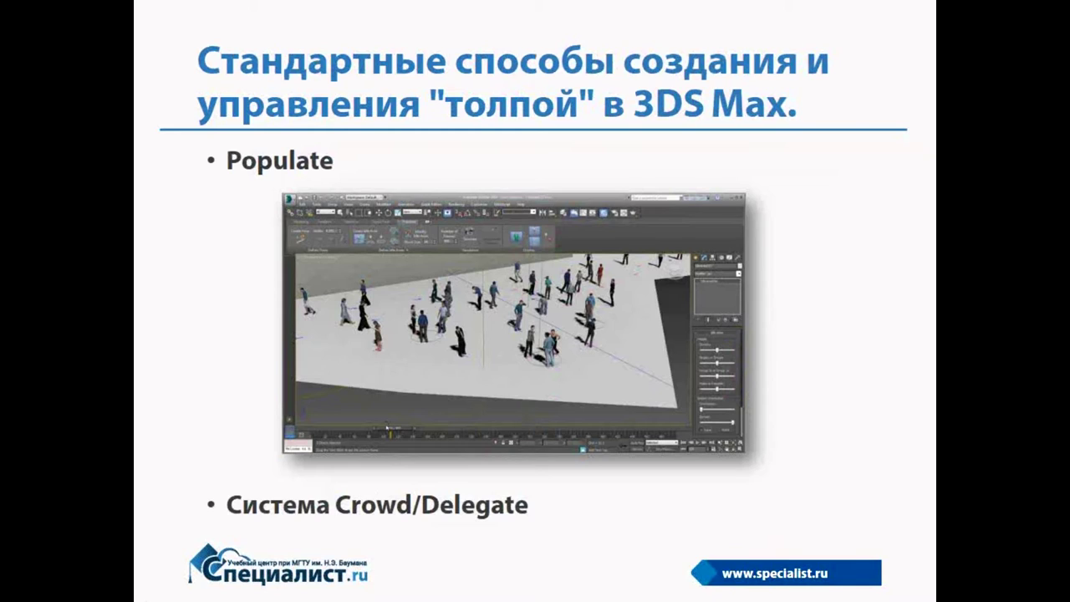
mouse_move(150, 512)
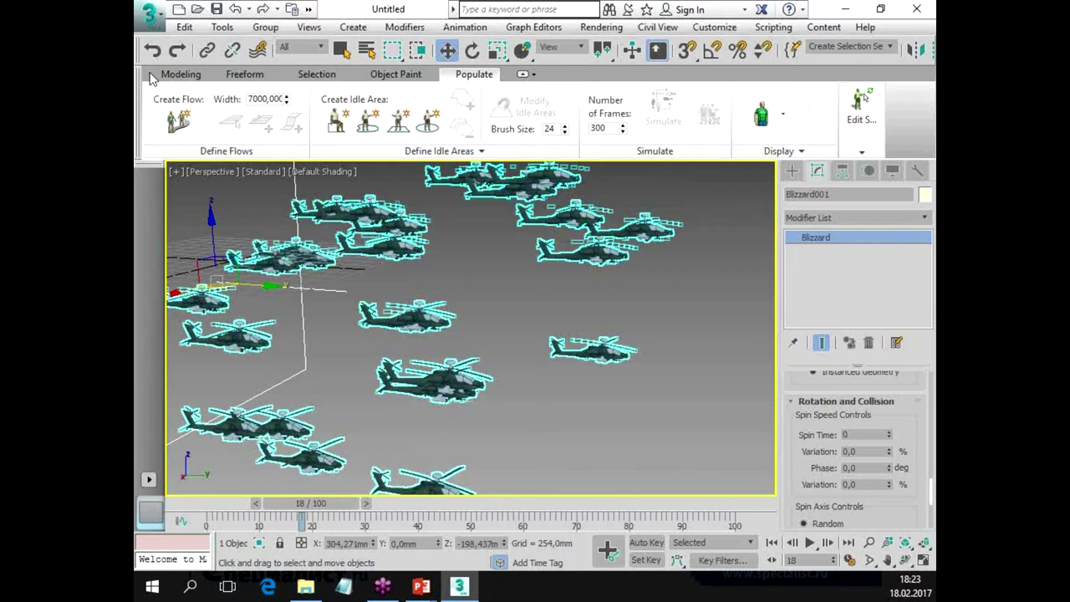
left_click(149, 15)
Reset 3ds Max to an empty scene without saving the current one.
left_click(191, 89)
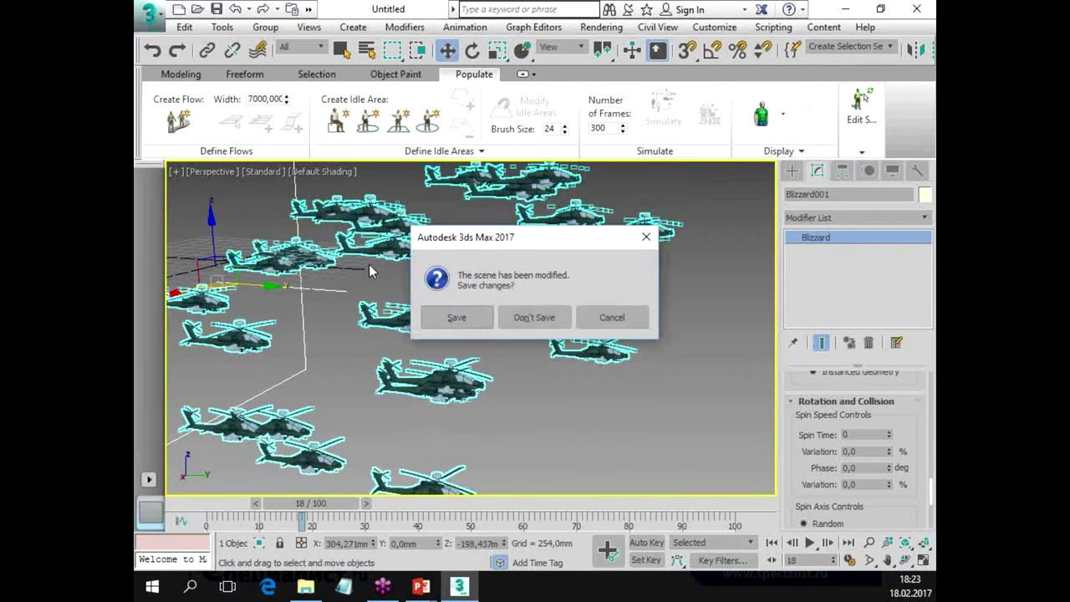
left_click(537, 317)
left_click(492, 321)
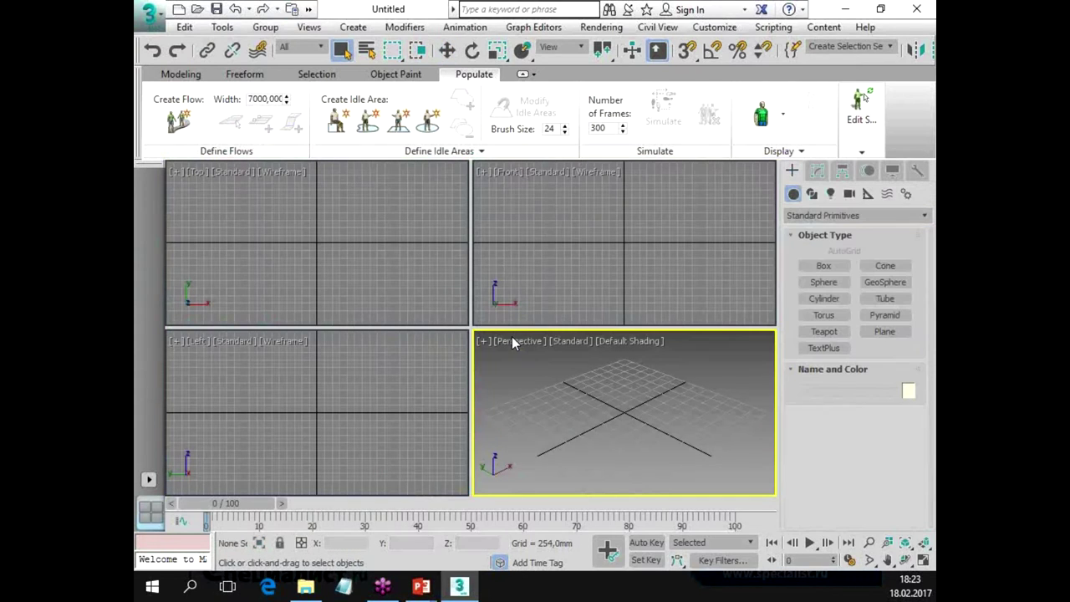
Draw Plane001 in the Top view and set its length and width segments to 1.
left_click(417, 256)
left_click(885, 331)
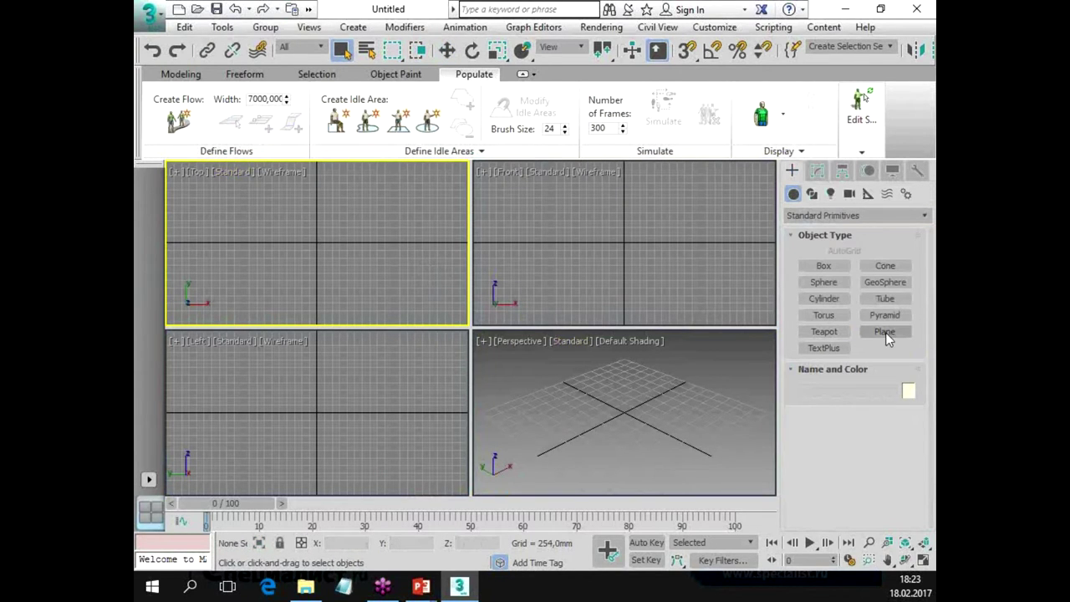
left_click_drag(218, 186, 532, 484)
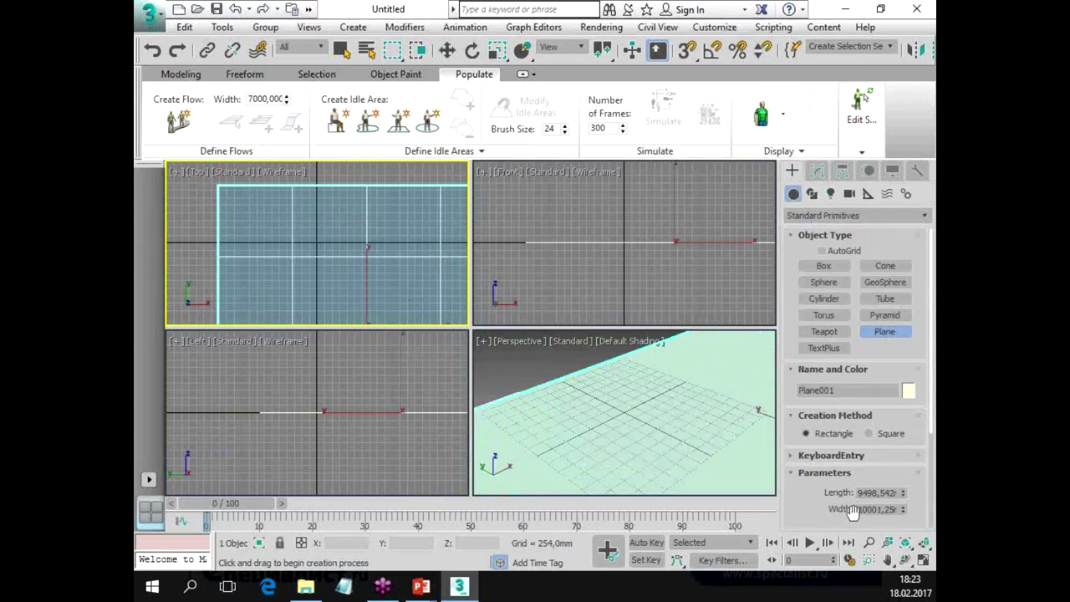
left_click_drag(854, 513, 892, 364)
right_click(902, 424)
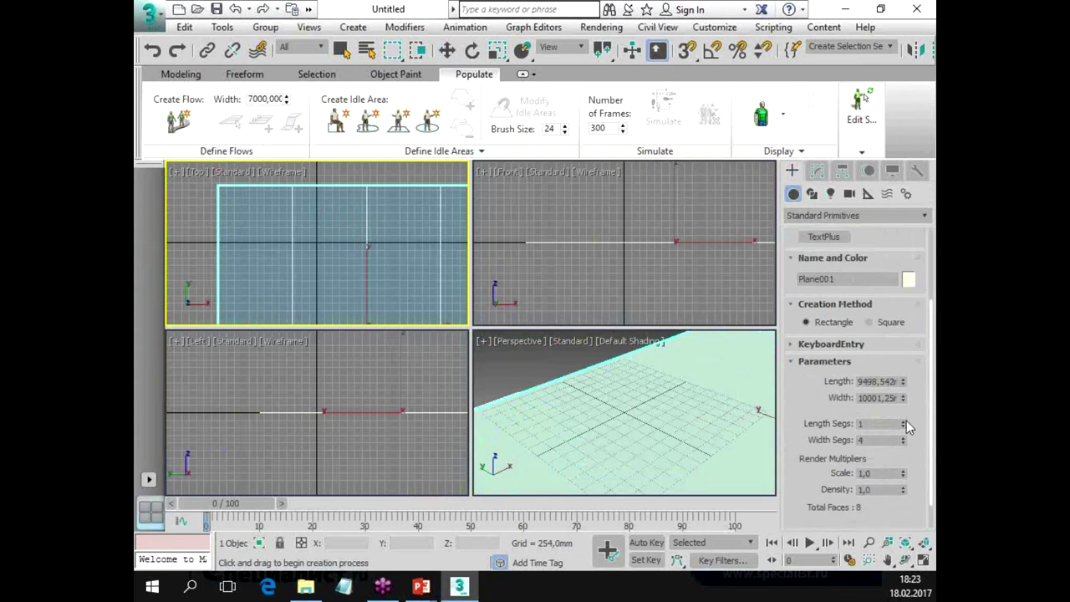
right_click(903, 440)
scroll(281, 229, "down", 2)
scroll(355, 245, "down", 1)
scroll(355, 245, "down", 1)
scroll(375, 256, "down", 1)
Reactivate the Top view and pan it to frame Plane001.
right_click(569, 219)
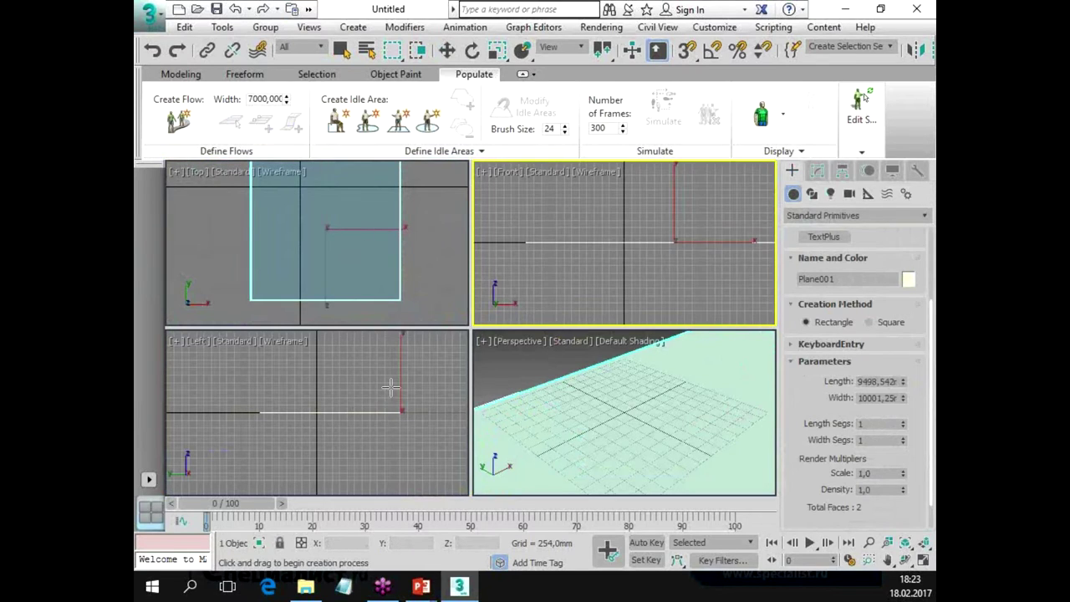
right_click(381, 270)
middle_click_drag(382, 270, 385, 284)
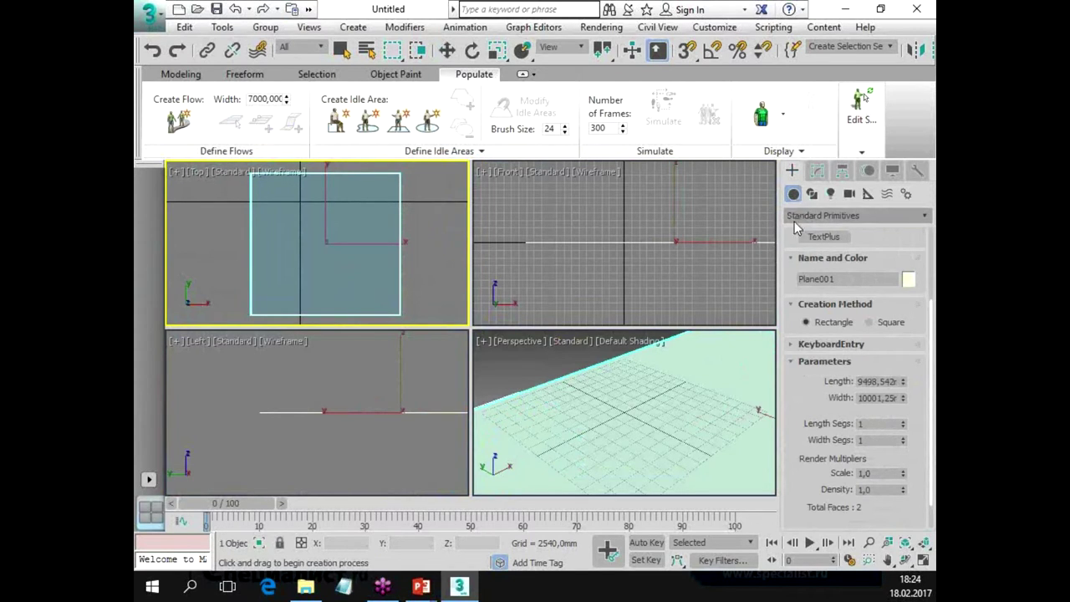
left_click(823, 298)
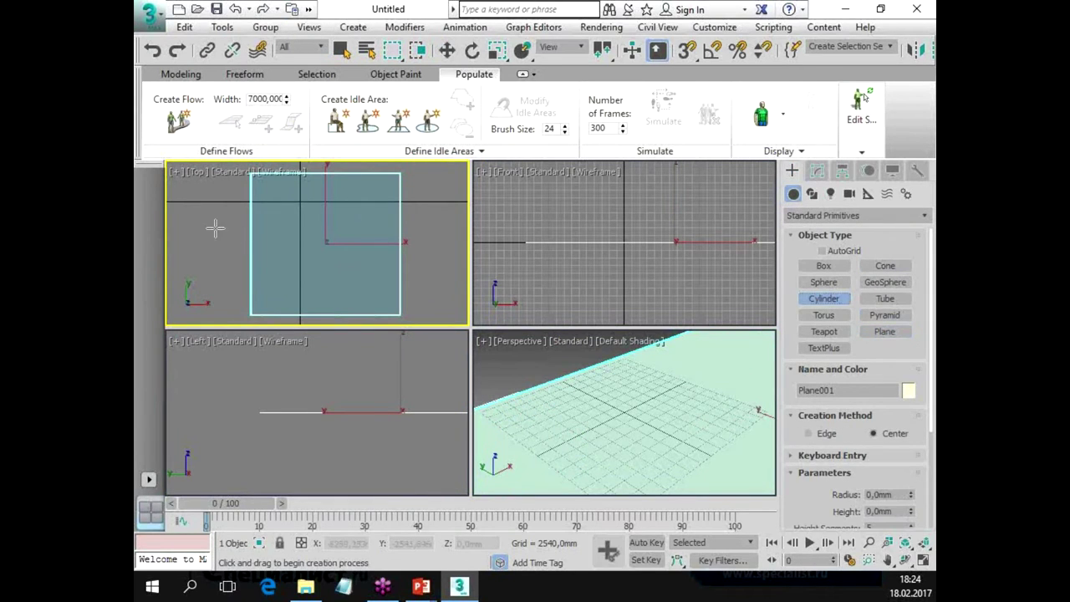
Create Cylinder001 on the plane and Shift-drag a copy, Cylinder002, to its right.
left_click_drag(294, 234, 297, 237)
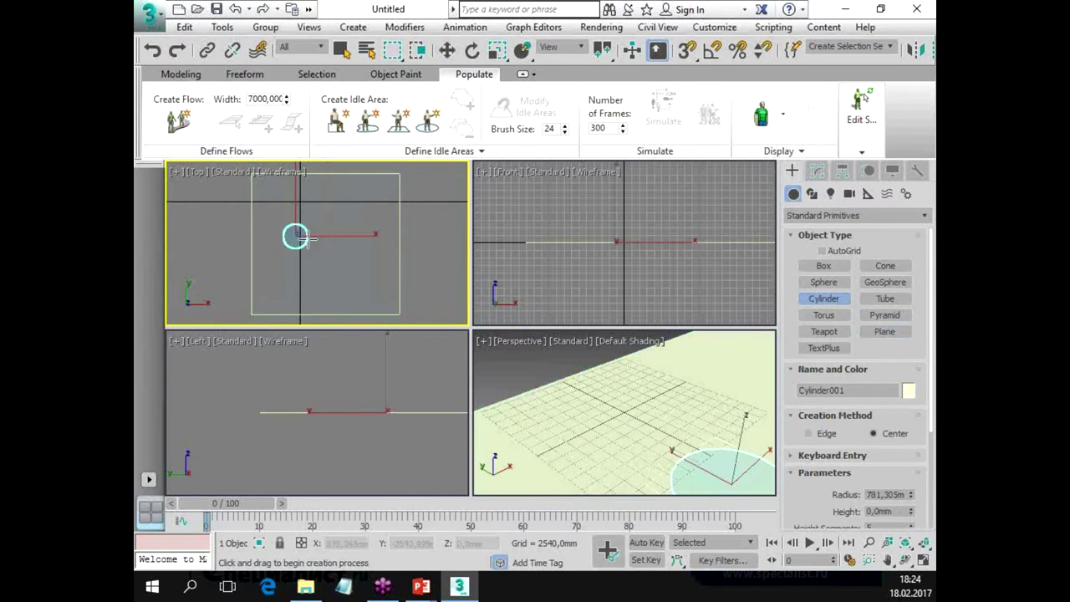
key("w")
mouse_move(316, 221)
left_mouse_down("shift")
mouse_move(401, 215)
mouse_move(394, 234)
left_mouse_up("shift")
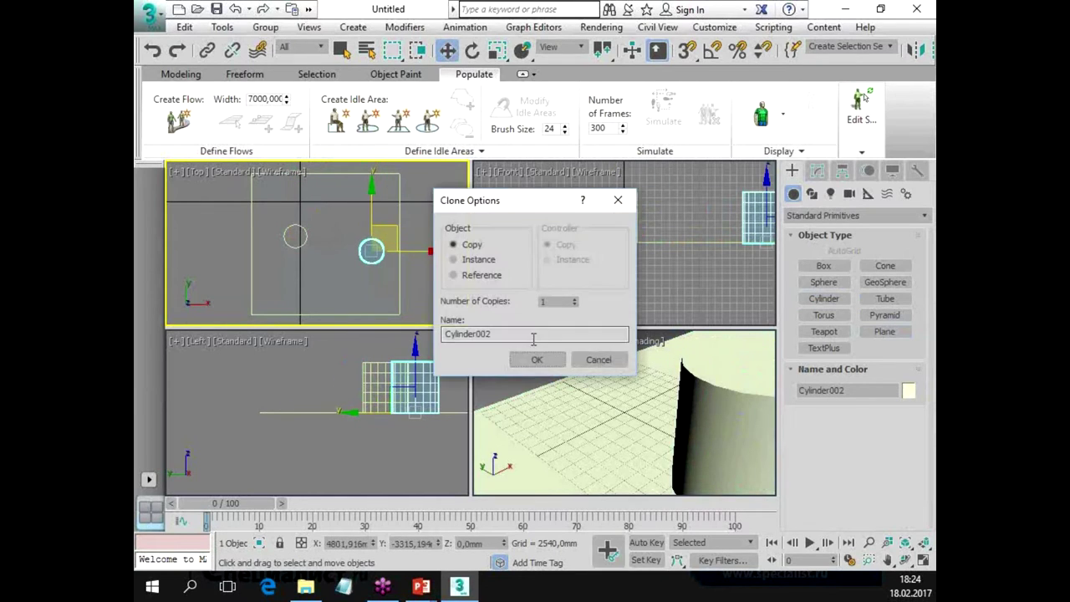
left_click(538, 358)
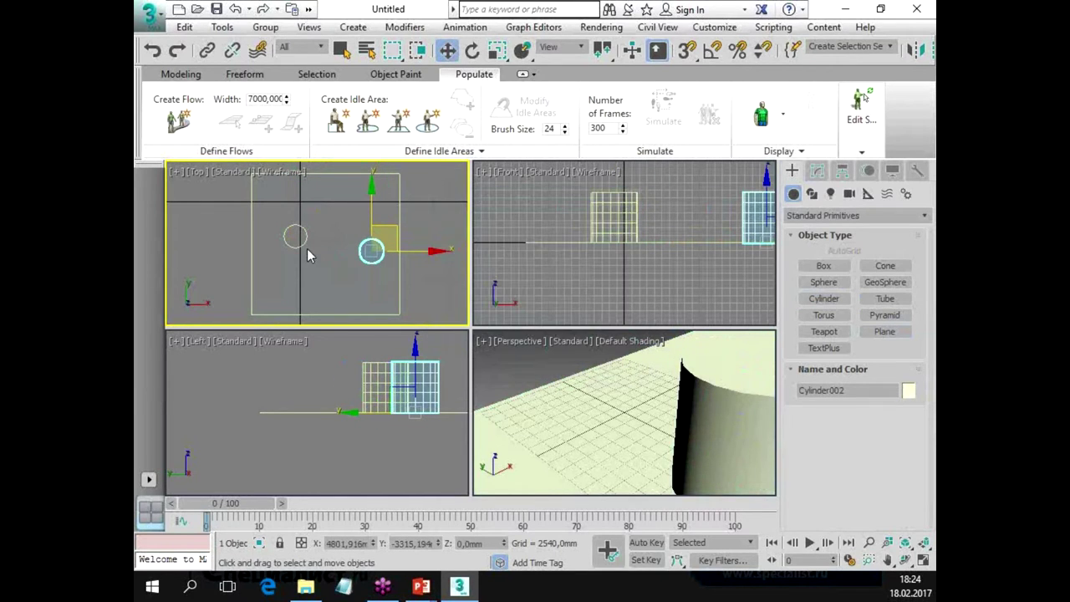
left_click(397, 279)
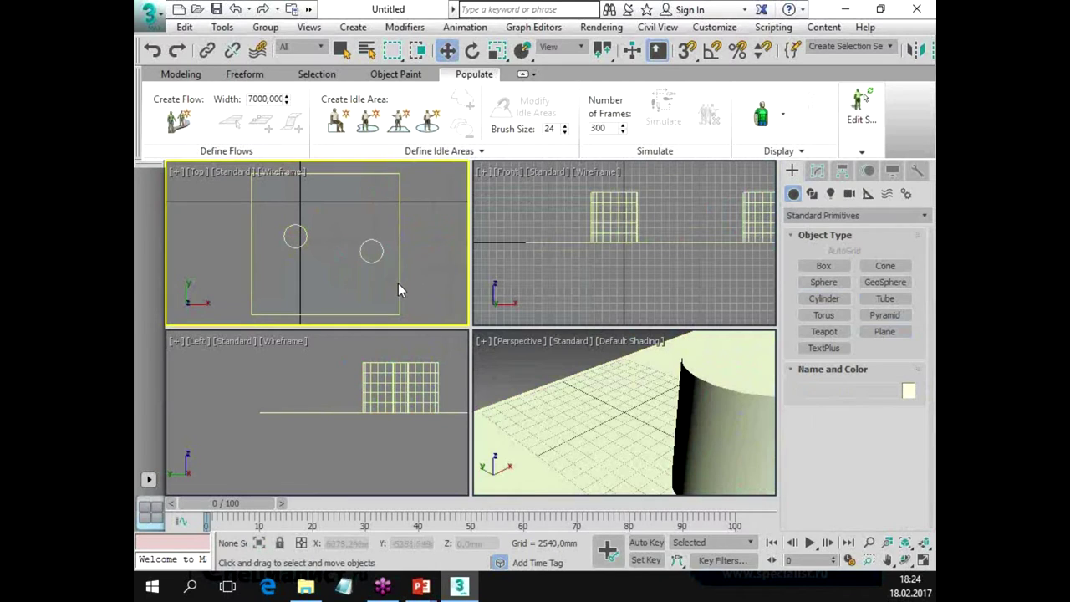
Scale Plane001 larger with the Scale tool.
left_click(399, 284)
key("r")
left_click_drag(335, 215, 382, 203)
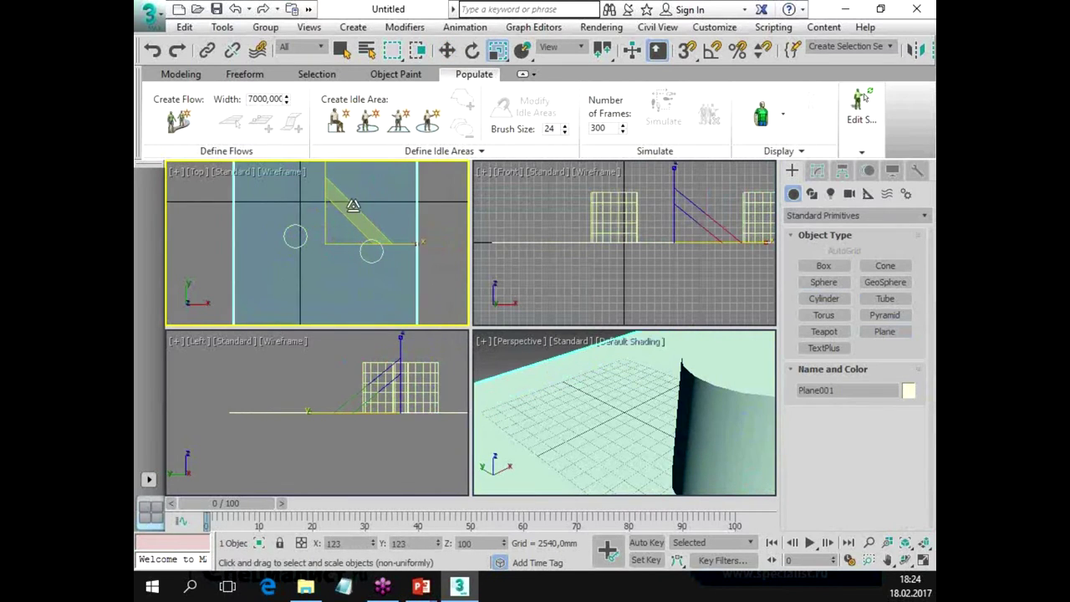
left_click(437, 221)
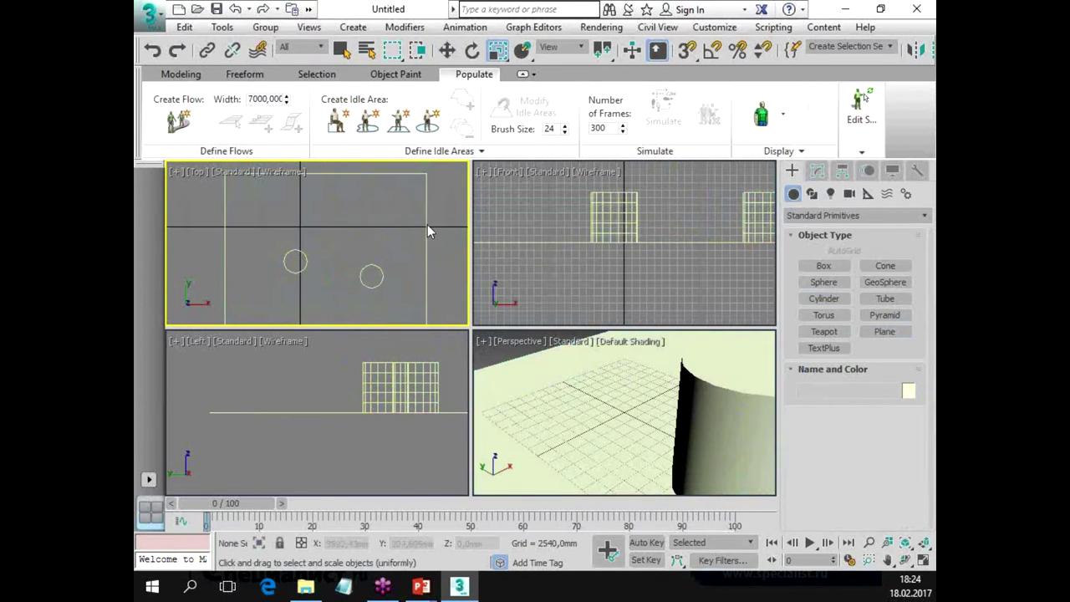
Move Plane001 upward in the Top view.
key("w")
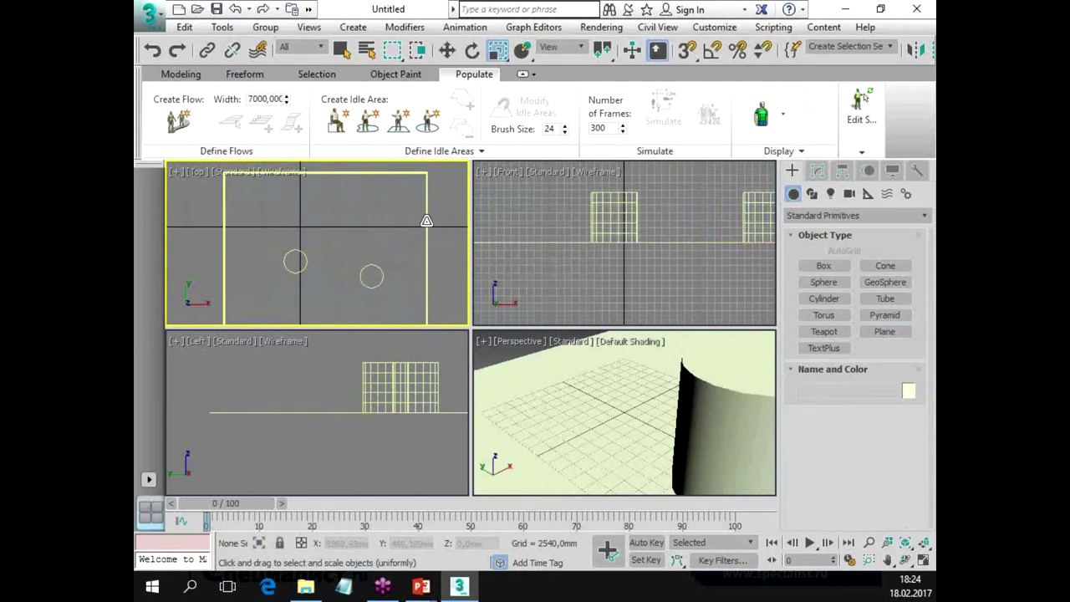
left_click(427, 221)
left_click_drag(323, 215, 323, 193)
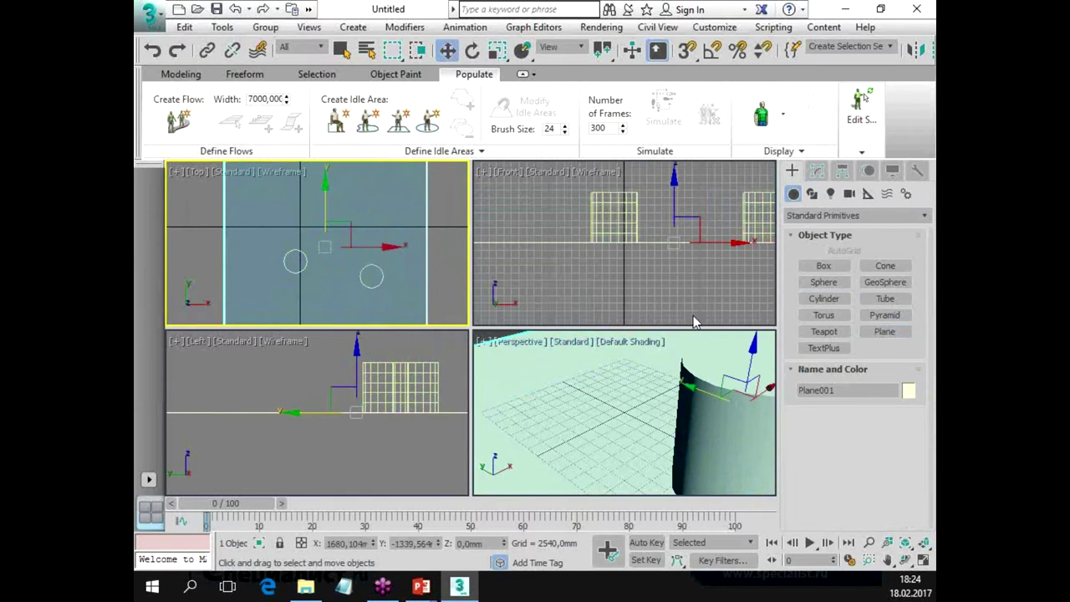
Create Teapot001 (radius 687,917m, 4 segments) near the plane's far edge behind the cylinders.
left_click(824, 332)
middle_click_drag(346, 182, 357, 222)
left_click_drag(349, 219, 359, 220)
scroll(608, 396, "down", 3)
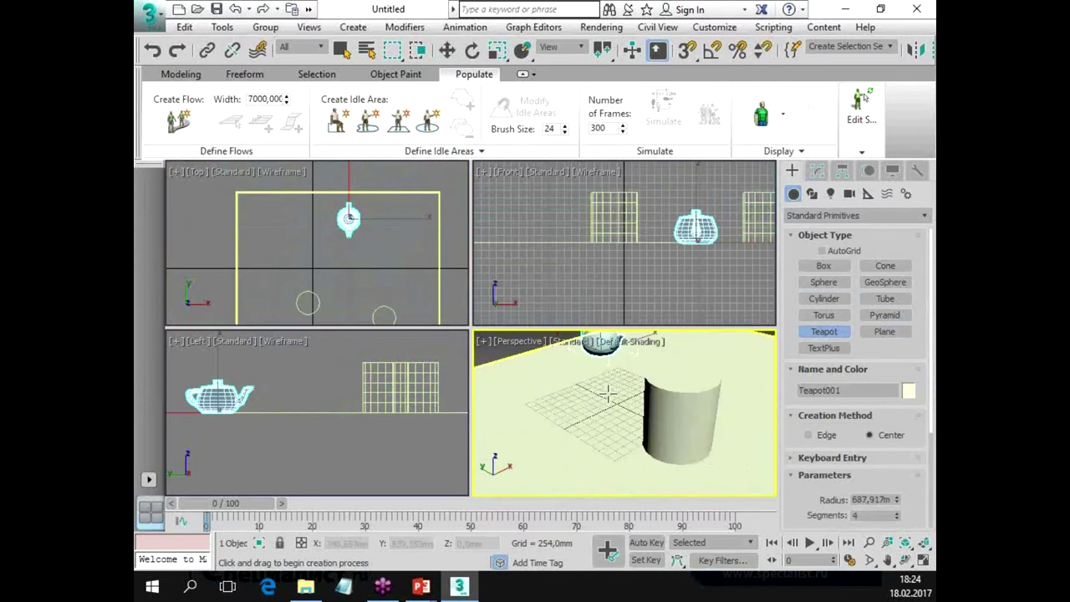
scroll(608, 401, "down", 3)
Maximize the Perspective viewport and orbit around the scene.
key("alt+w")
mouse_move(585, 393)
middle_mouse_down("alt")
mouse_move(547, 376)
mouse_move(568, 406)
middle_mouse_up("alt")
key("w")
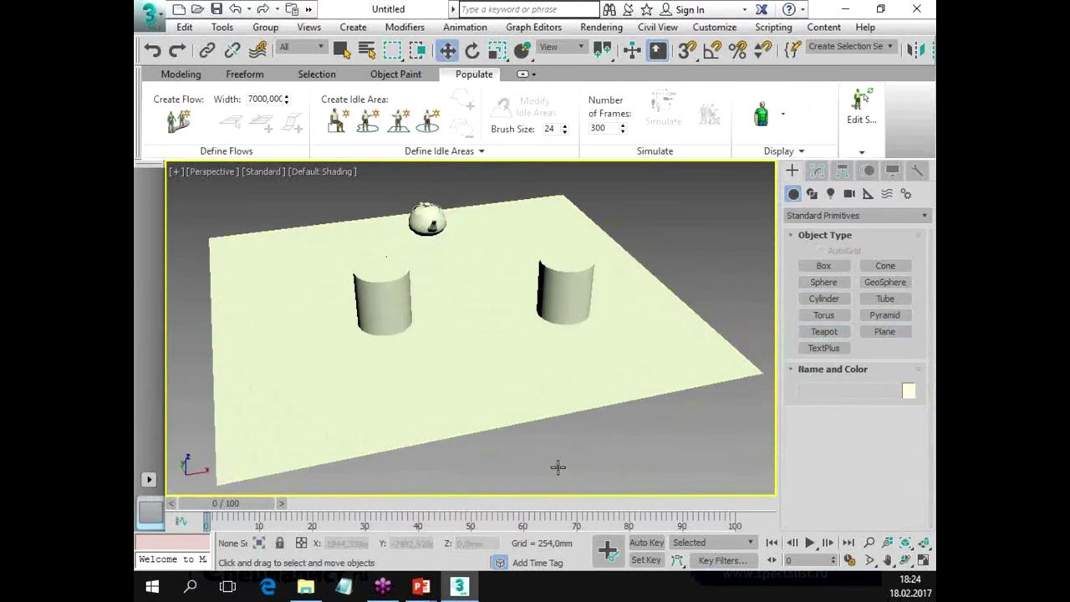
left_click(510, 421)
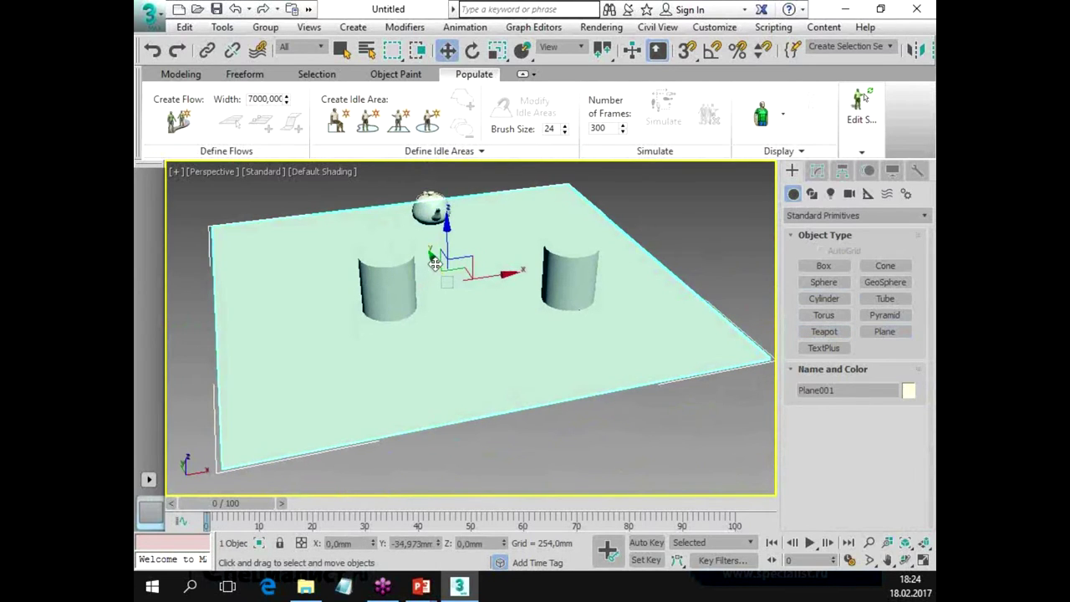
left_click(618, 440)
middle_click_drag(617, 440, 612, 406, "alt")
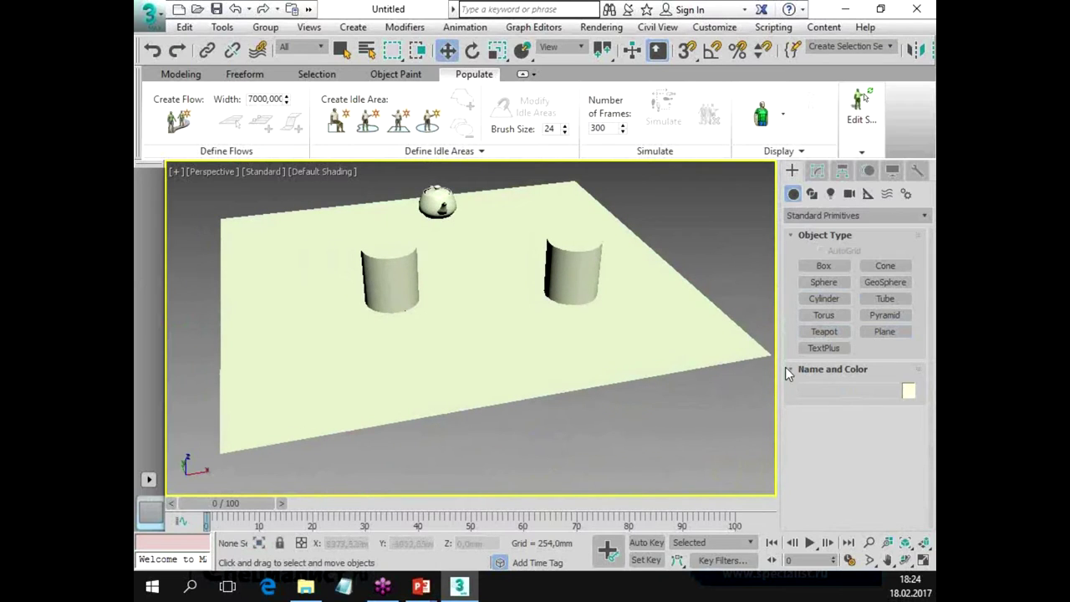
Place a Crowd helper, Crowd001, beside the plane's right edge and nudge it into position.
left_click(868, 195)
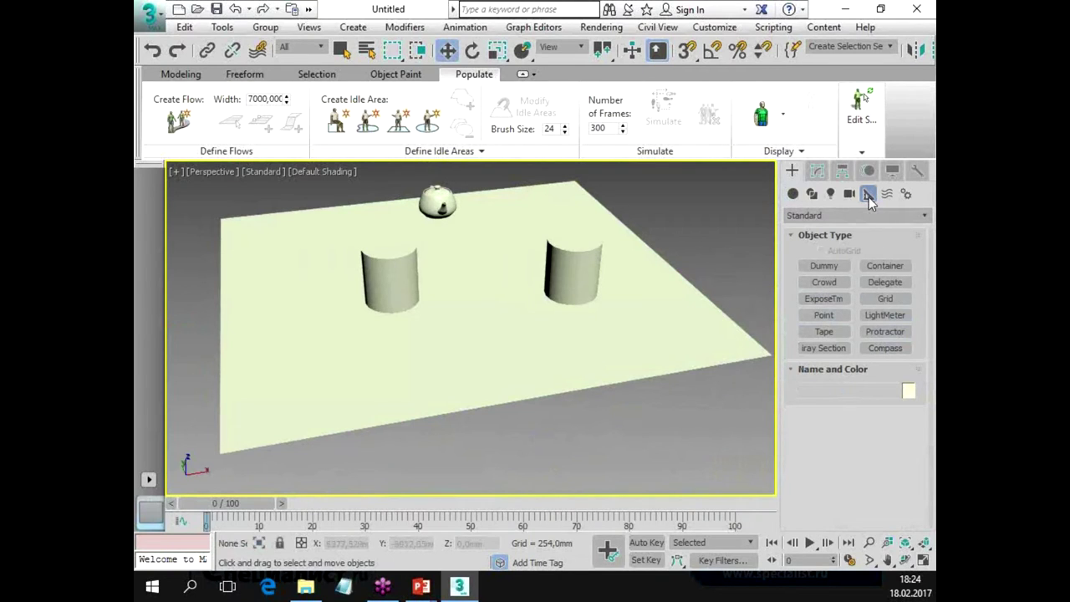
left_click(829, 284)
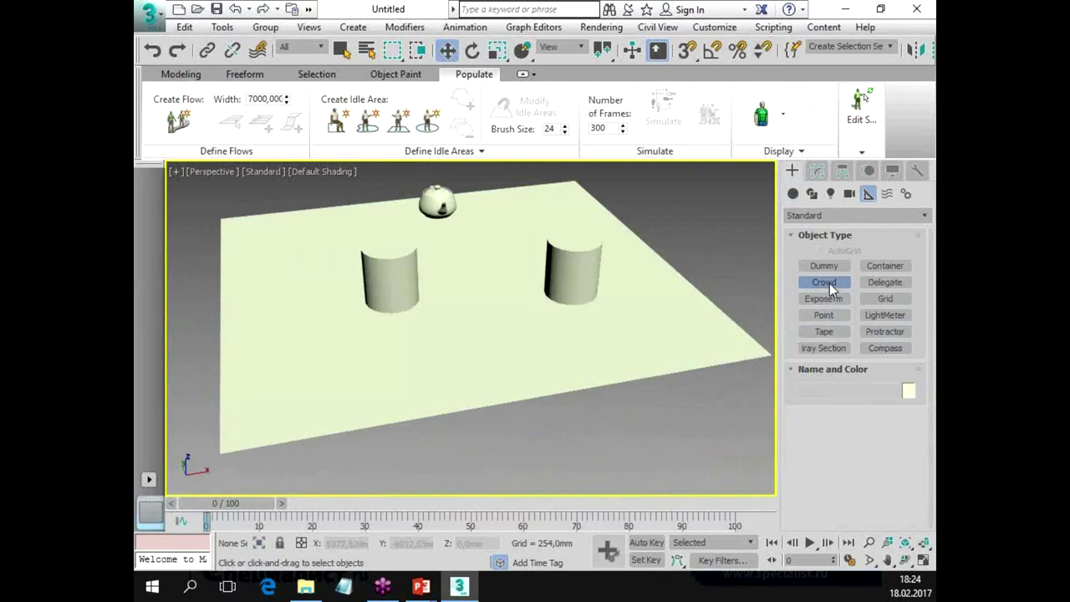
left_click(735, 288)
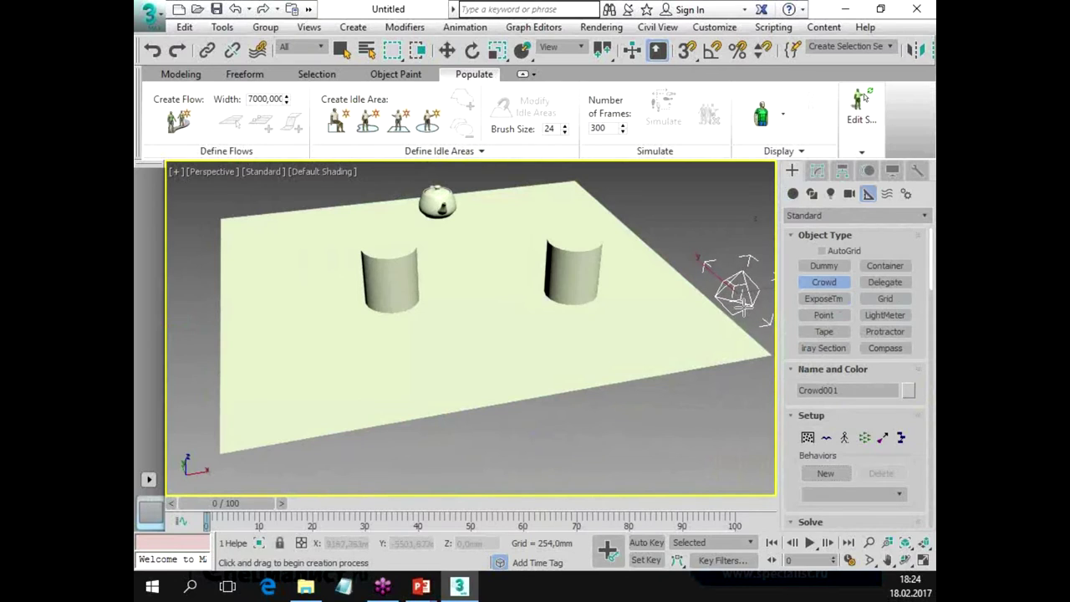
key("w")
left_click_drag(752, 240, 756, 234)
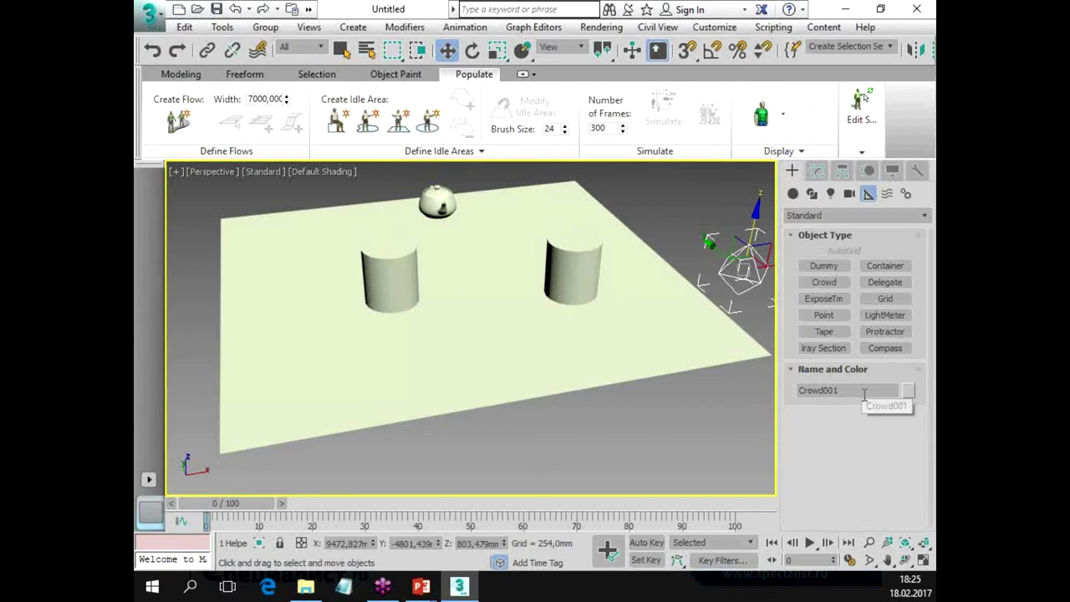
Create a Delegate helper, Delegate001, near the plane's front edge.
left_click(892, 282)
left_click_drag(369, 407, 380, 428)
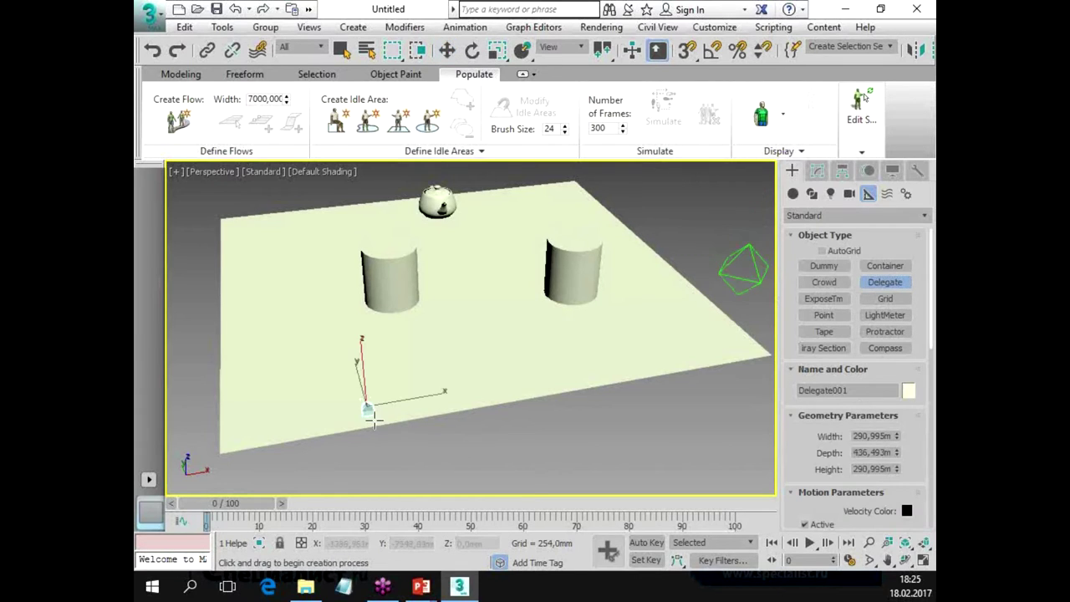
mouse_move(439, 451)
middle_mouse_down("alt")
mouse_move(495, 449)
mouse_move(509, 437)
middle_mouse_up("alt")
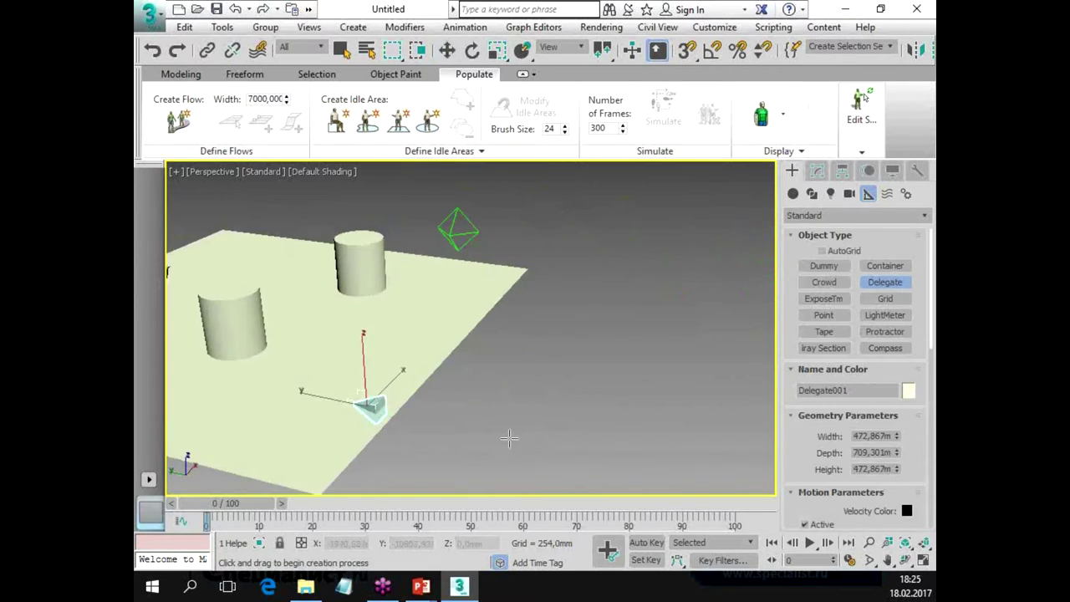
right_click(509, 437)
left_click(410, 360)
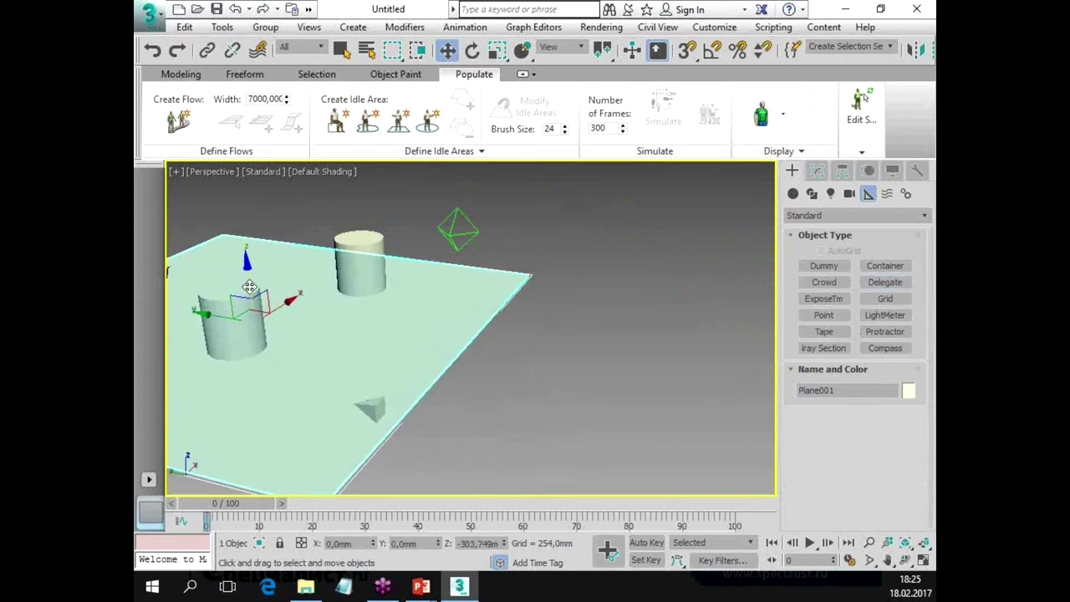
Set Delegate001's object colour to red.
left_click(372, 407)
middle_click_drag(432, 437, 629, 397, "alt")
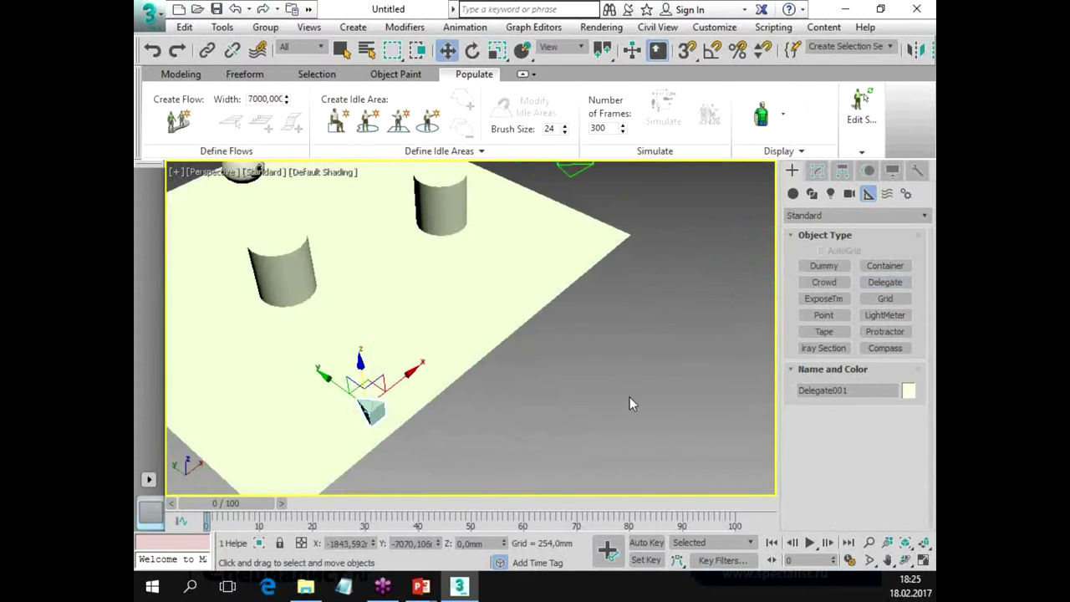
left_click(908, 390)
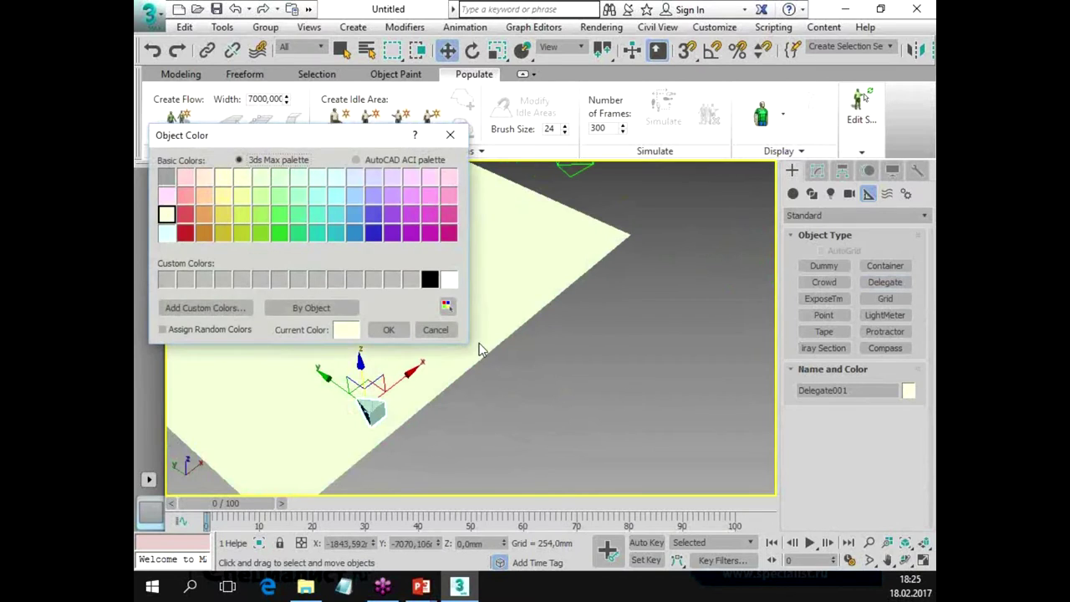
left_click(186, 233)
left_click(388, 329)
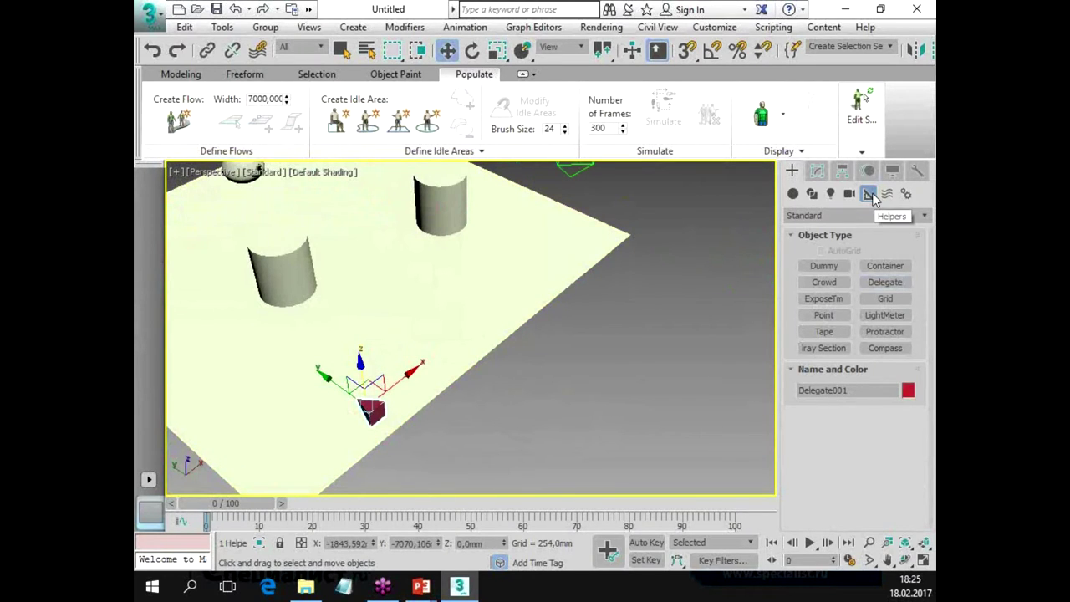
middle_click_drag(517, 430, 475, 447, "alt")
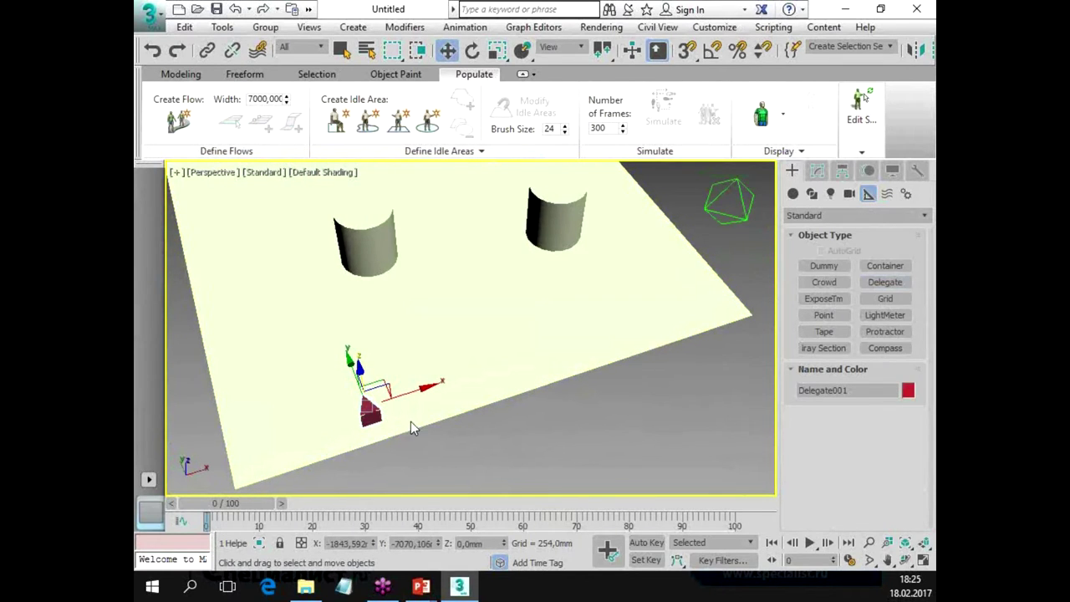
left_click(747, 215)
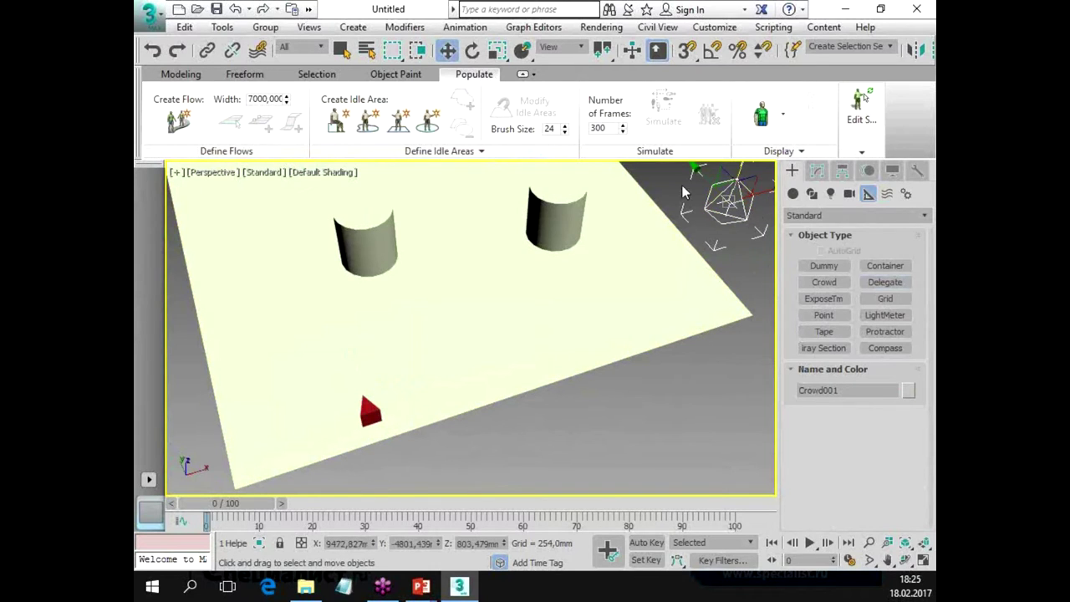
Show Crowd001's parameters in the Modify panel and scroll back up to the Setup and Solve rollouts.
left_click(816, 170)
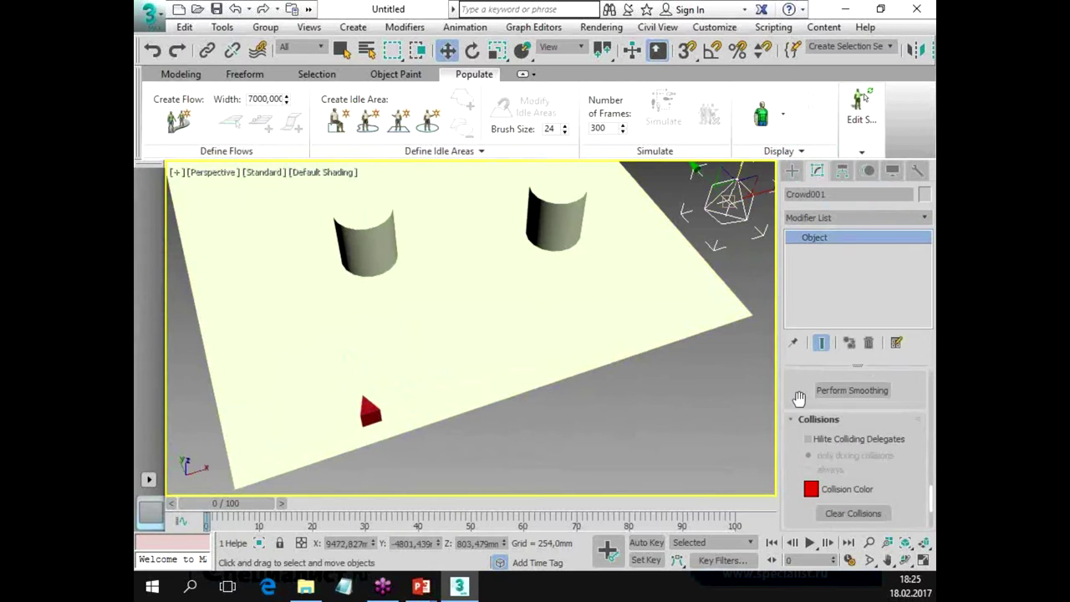
scroll(793, 390, "down", 5)
scroll(793, 391, "down", 3)
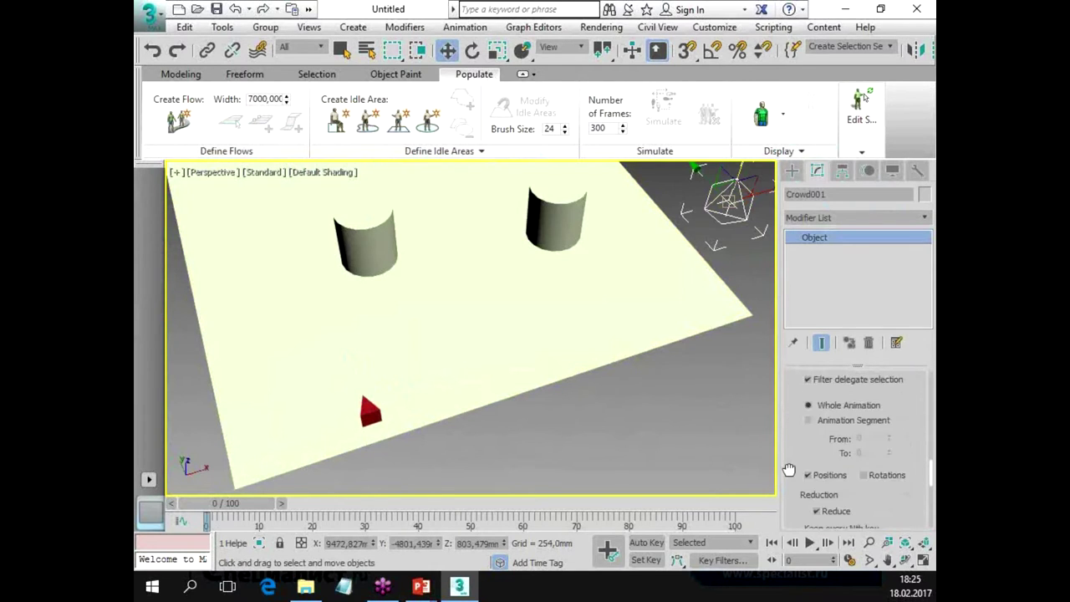
scroll(792, 393, "down", 3)
scroll(790, 393, "up", 3)
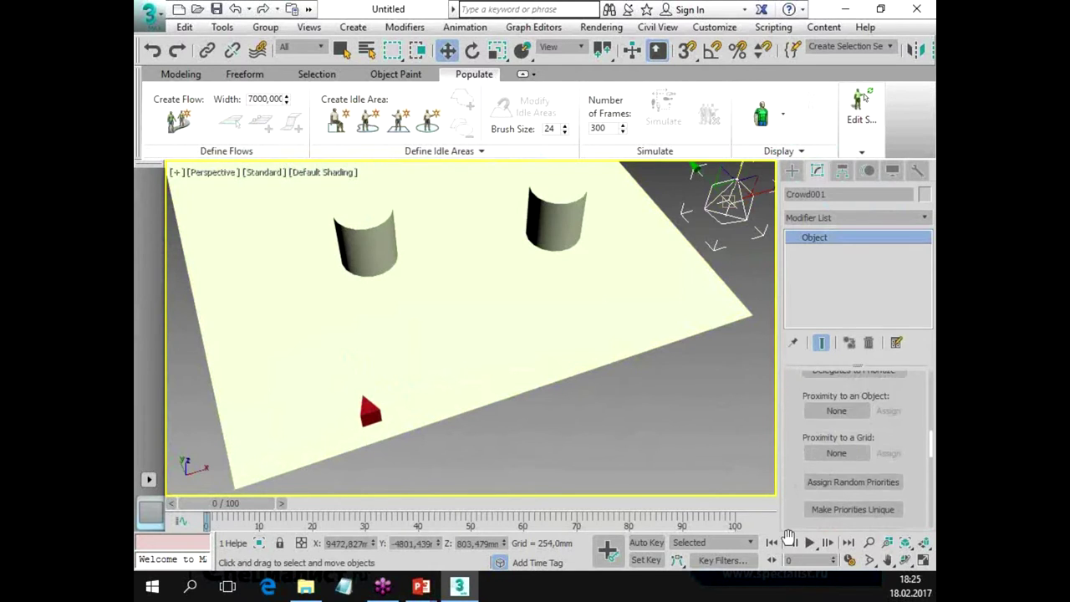
scroll(788, 404, "up", 2)
scroll(786, 398, "up", 2)
scroll(786, 398, "up", 2)
scroll(788, 399, "up", 2)
scroll(789, 401, "up", 2)
scroll(790, 401, "up", 2)
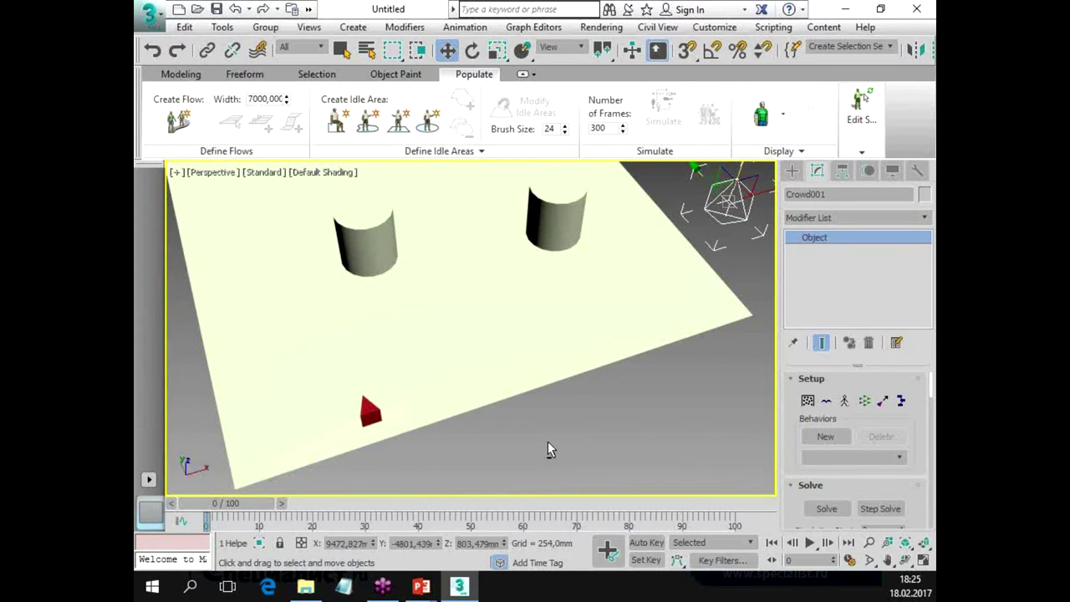
Clone the red Delegate001 cone as copies, adding three more delegates in a row.
middle_click_drag(548, 442, 533, 424)
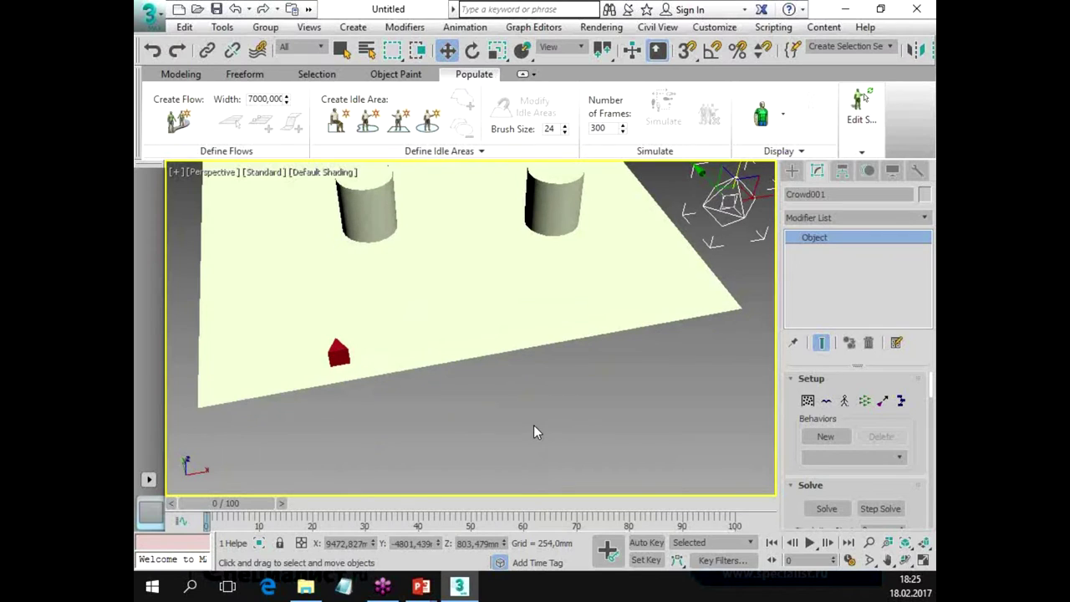
left_click(337, 357)
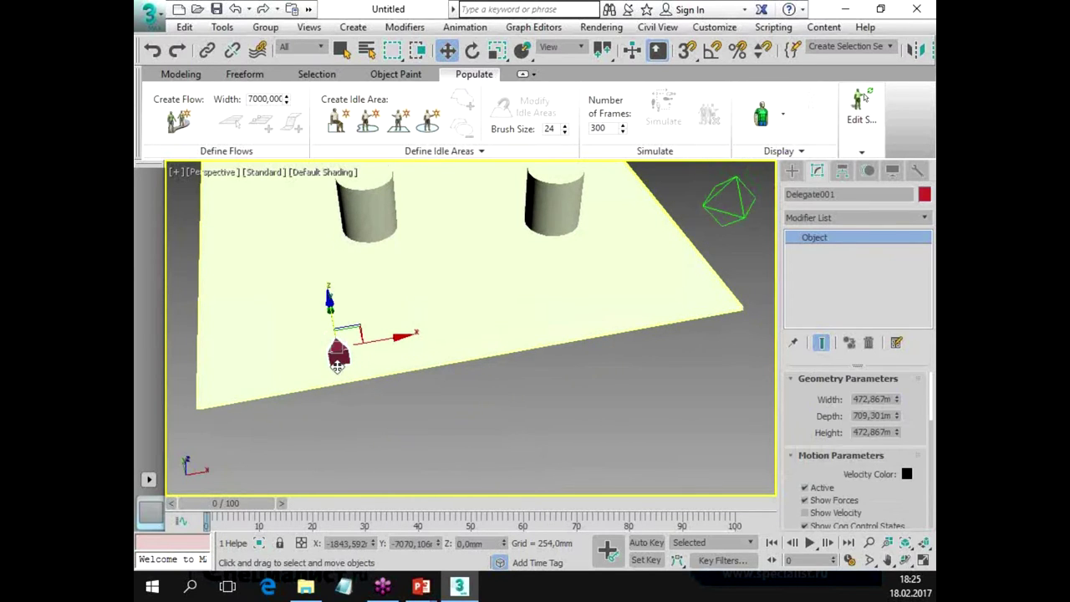
left_click_drag(360, 333, 417, 361, "shift")
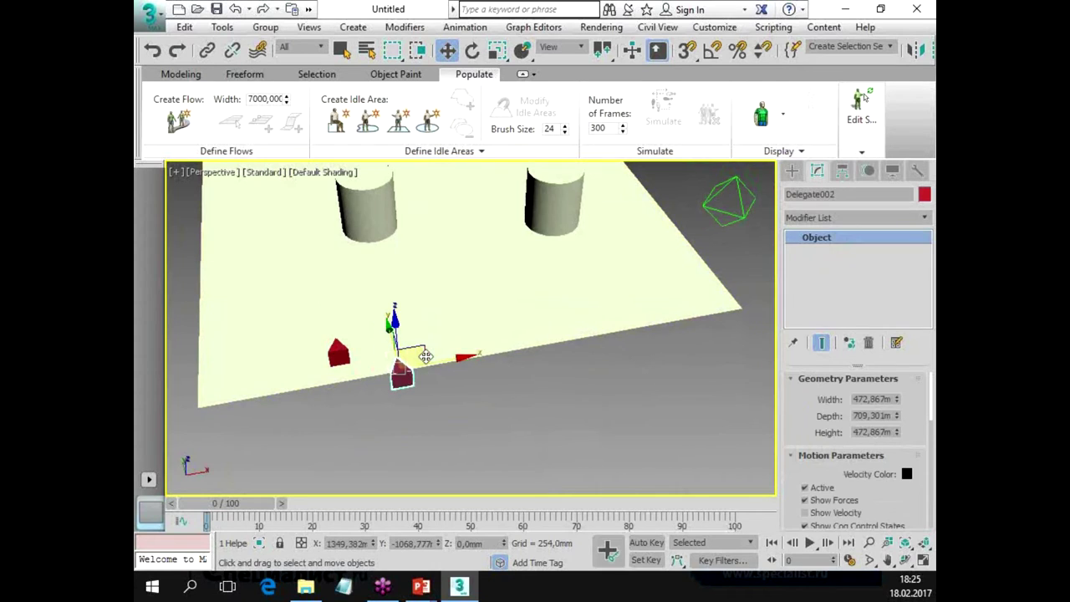
left_click(549, 361)
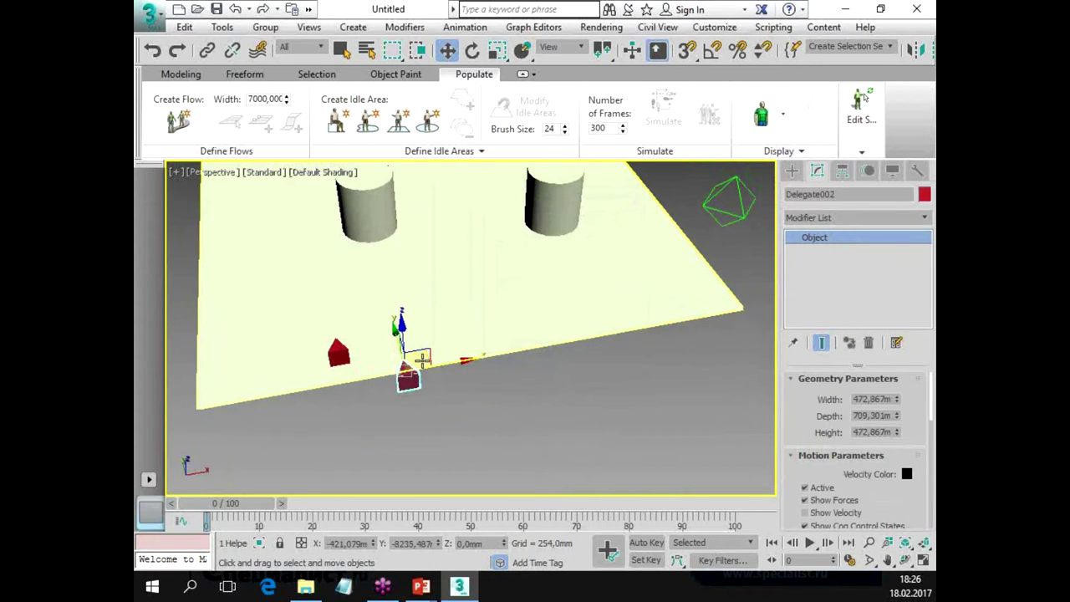
left_click_drag(453, 342, 452, 313, "shift")
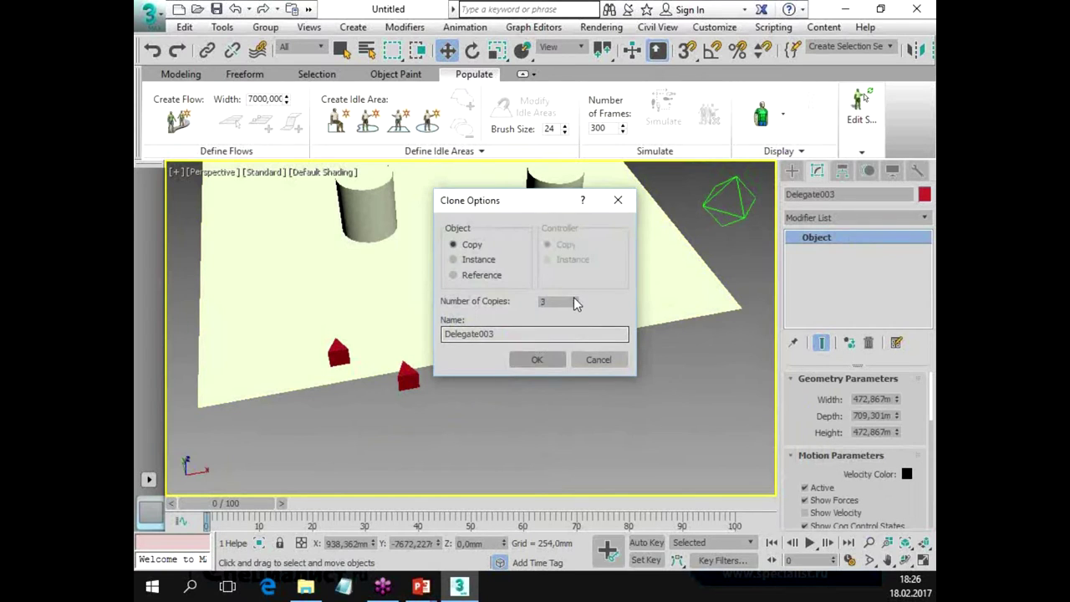
left_click(547, 359)
Orbit and pan to bring the teapot into view, then select Crowd001.
mouse_move(547, 442)
middle_mouse_down("alt")
mouse_move(605, 438)
mouse_move(592, 450)
middle_mouse_up("alt")
left_click(625, 424)
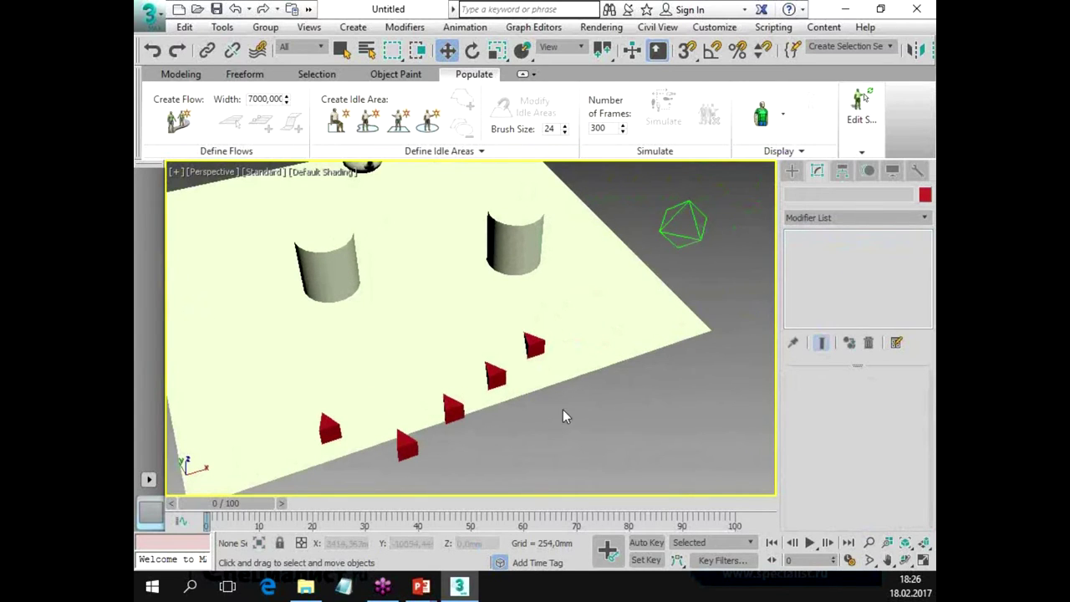
middle_click_drag(563, 408, 583, 457)
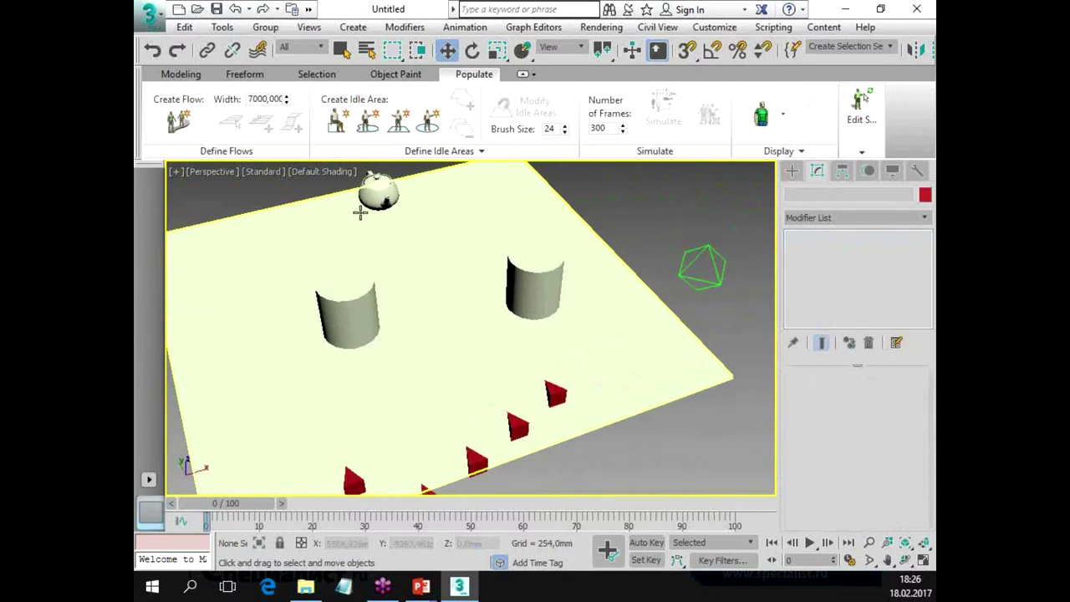
middle_click_drag(590, 332, 430, 255, "alt")
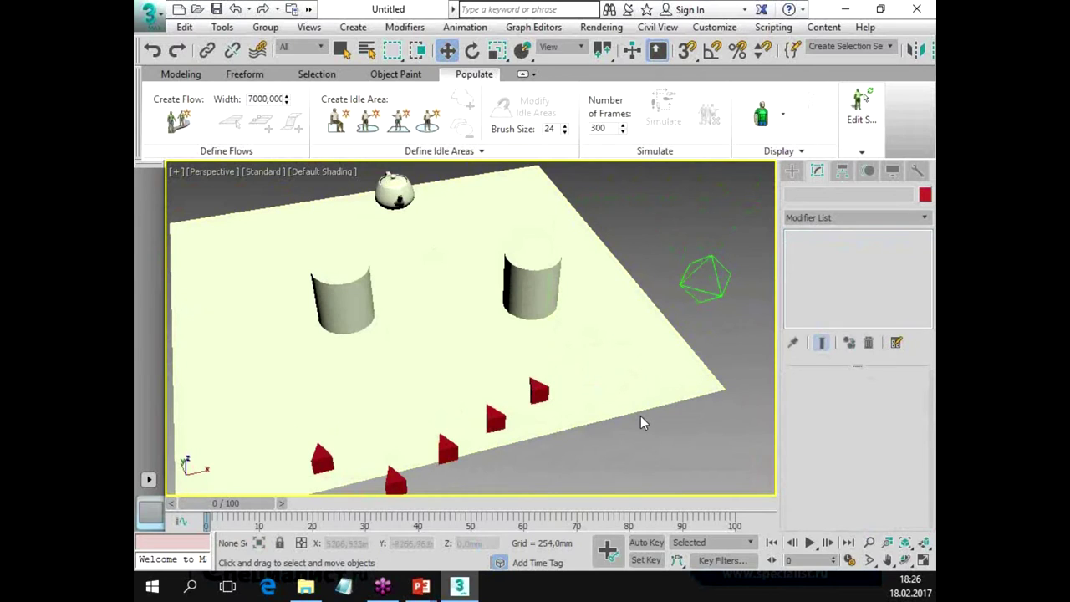
left_click(707, 279)
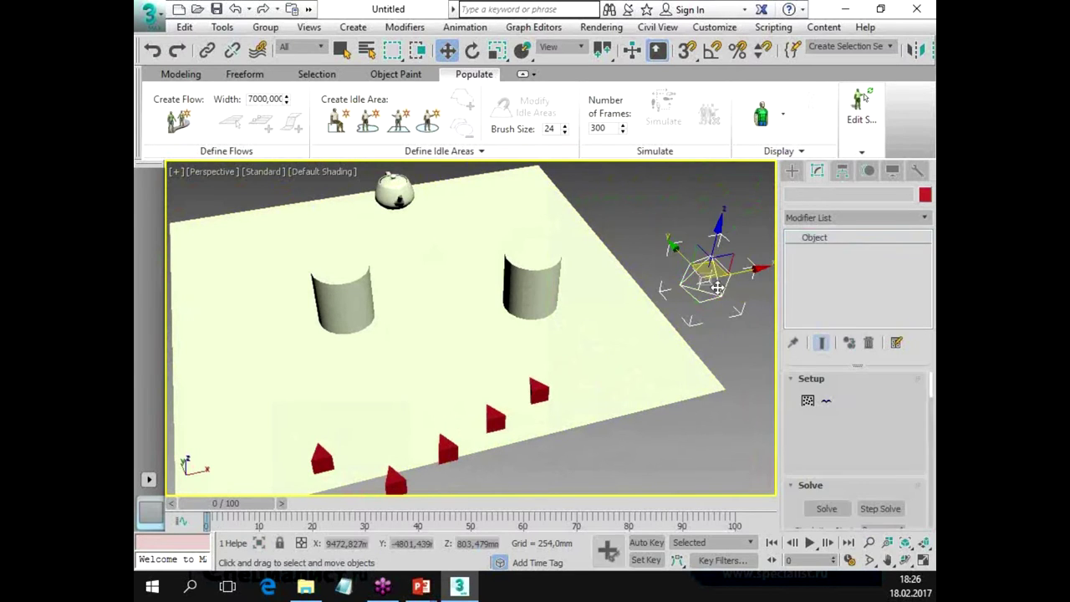
Orbit the view and open Select Behavior Type from Crowd001's Behaviors setup.
mouse_move(666, 447)
middle_mouse_down("alt")
mouse_move(674, 409)
mouse_move(703, 408)
mouse_move(692, 383)
middle_mouse_up("alt")
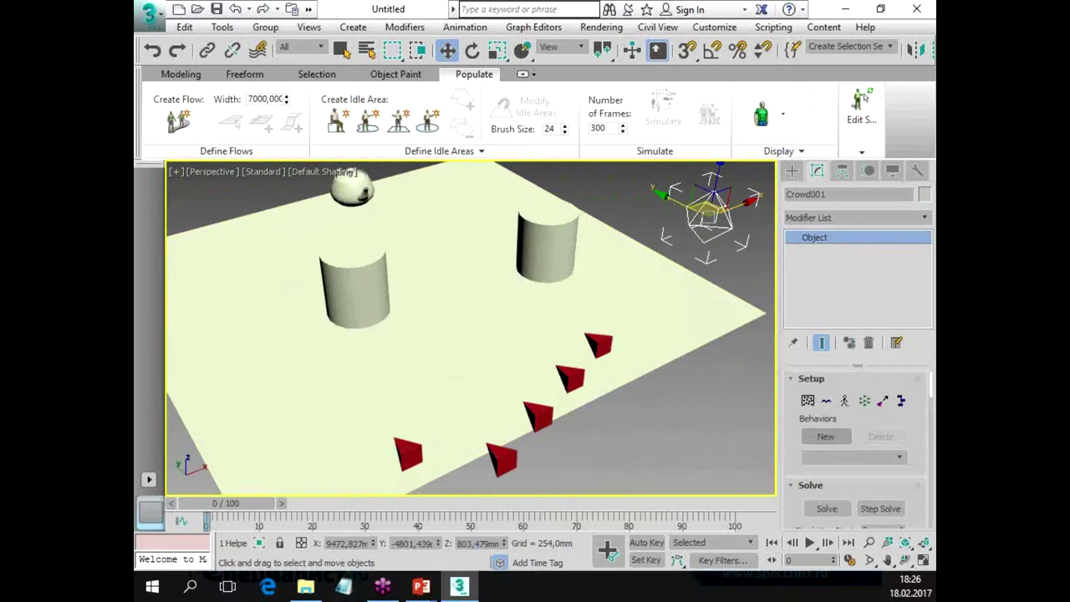
left_click(824, 435)
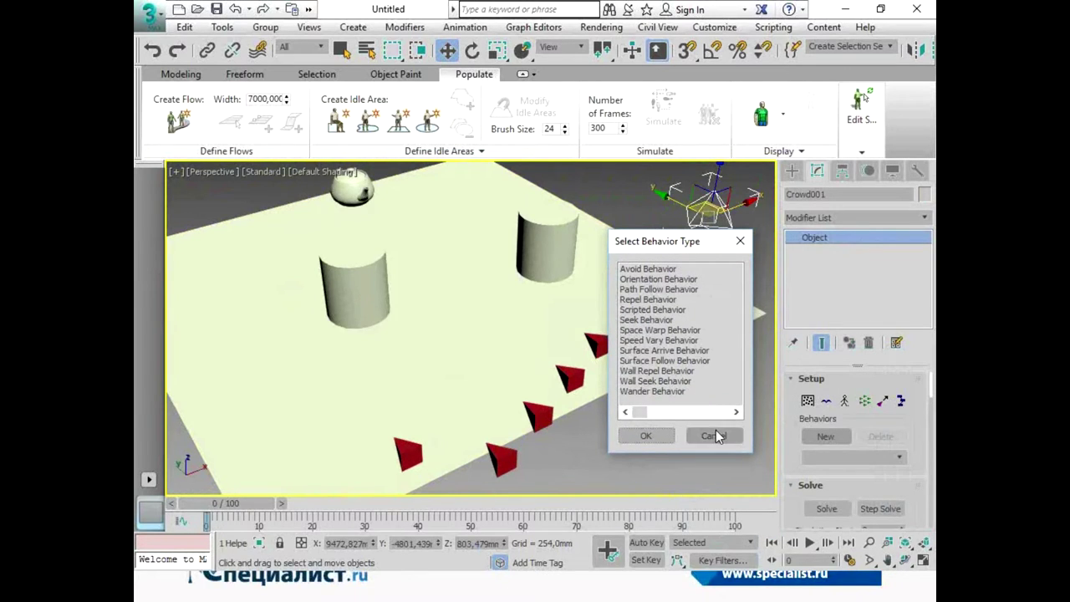
Browse Avoid, Seek and Surface Follow behaviors, then select Wander Behavior.
left_click(667, 272)
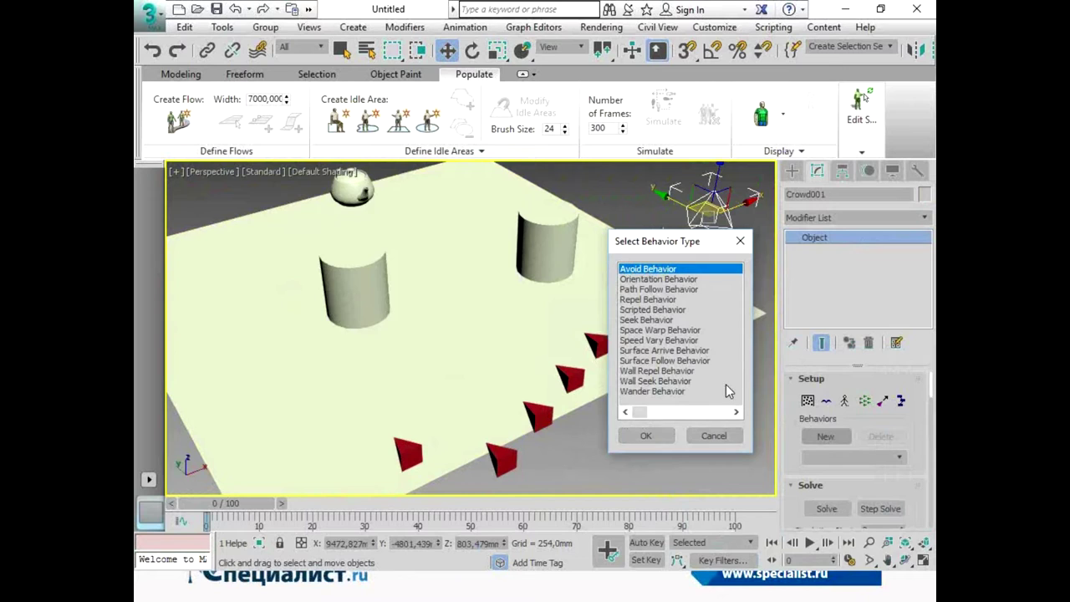
left_click(631, 322)
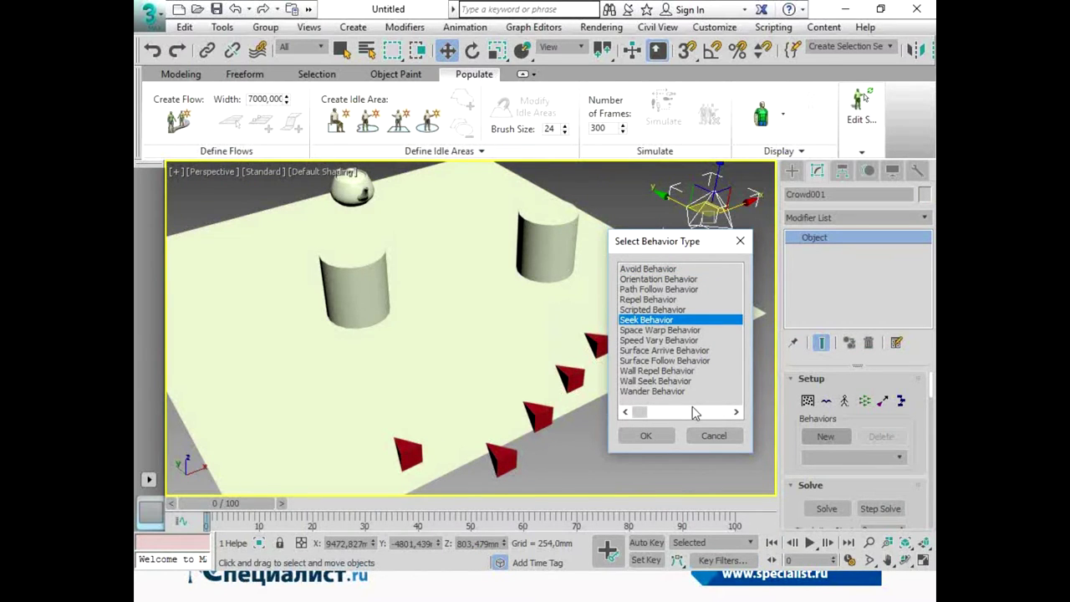
left_click(639, 361)
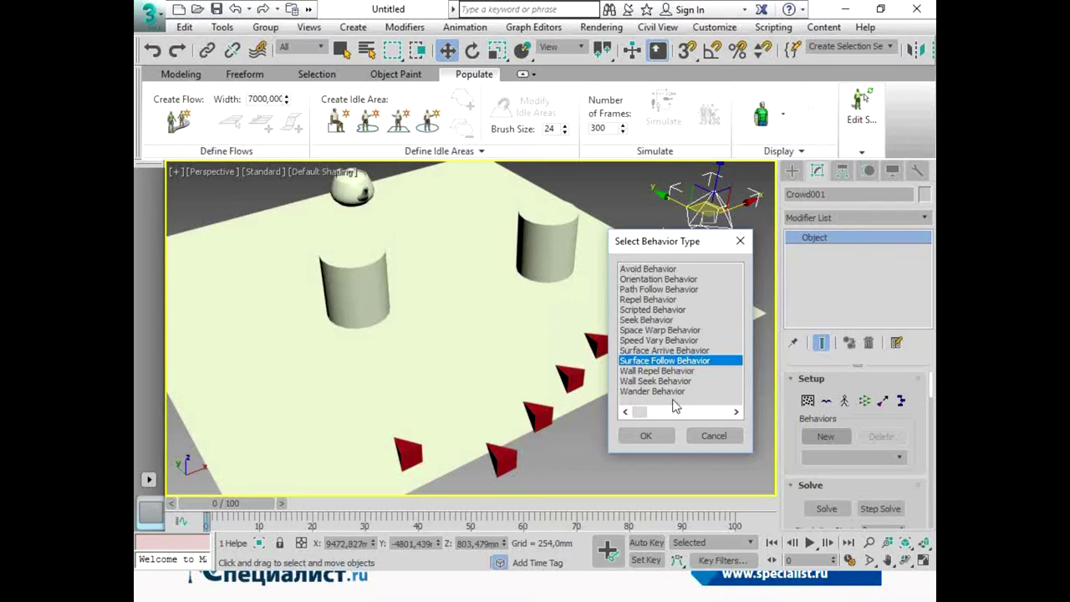
left_click(644, 396)
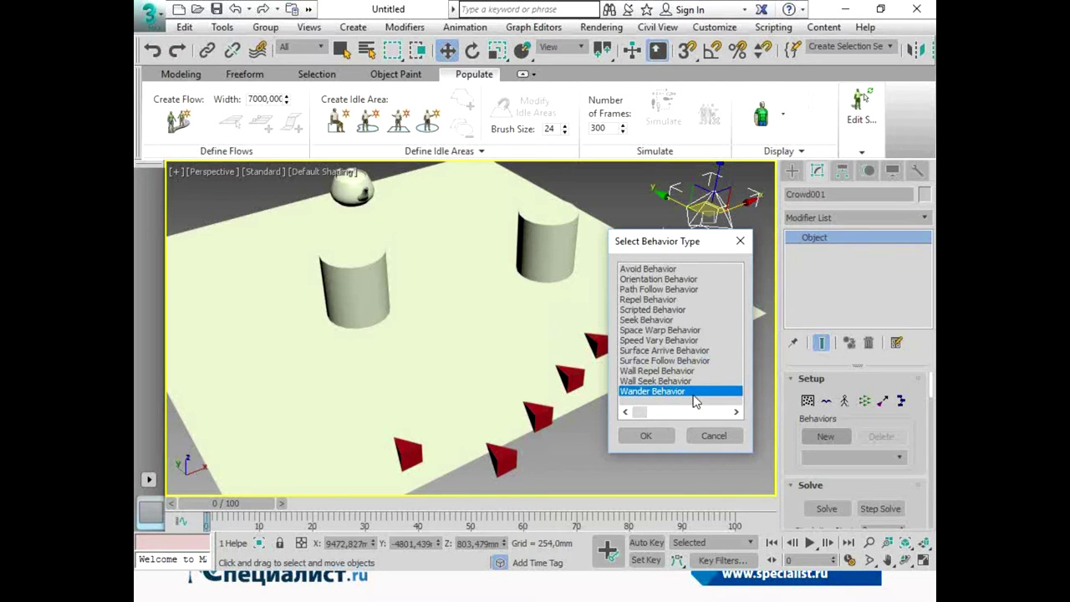
Add a Seek behavior to Crowd001 and arm its seek-target pick button.
left_click(655, 321)
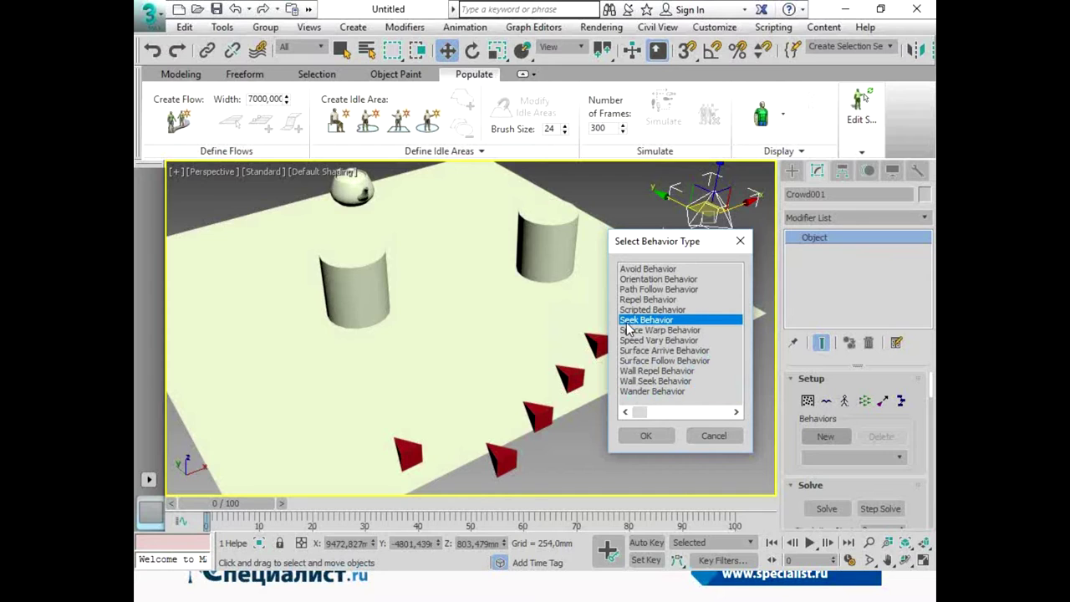
left_click(638, 438)
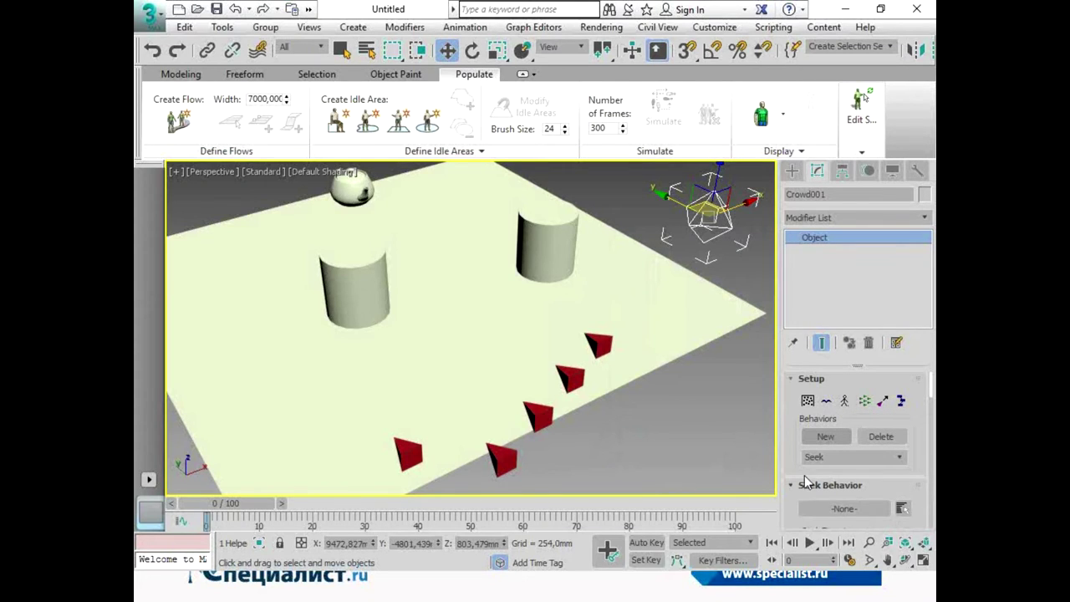
left_click_drag(809, 478, 814, 402)
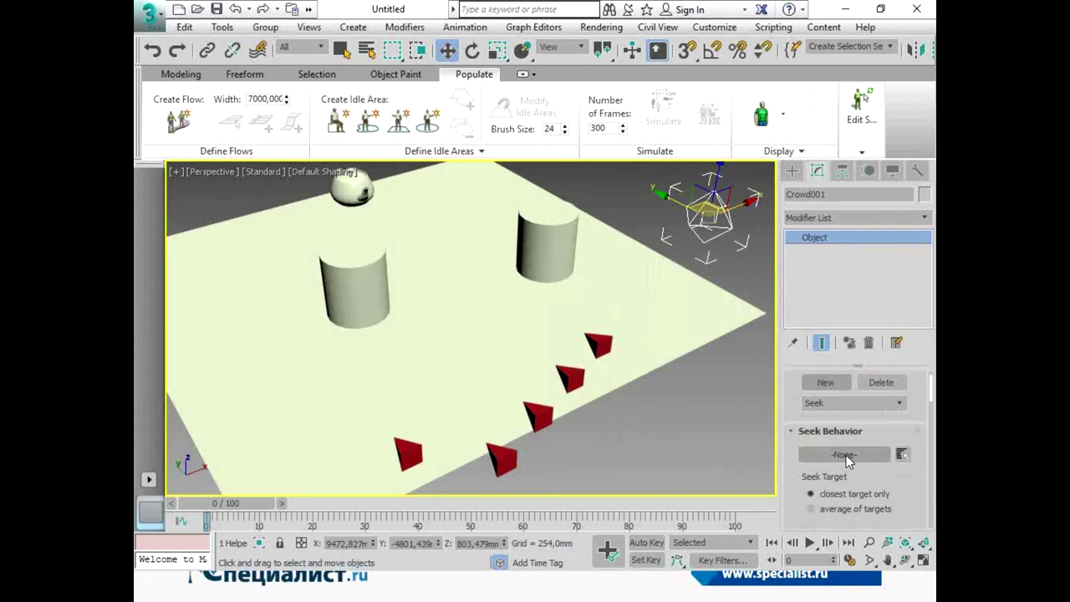
left_click(845, 454)
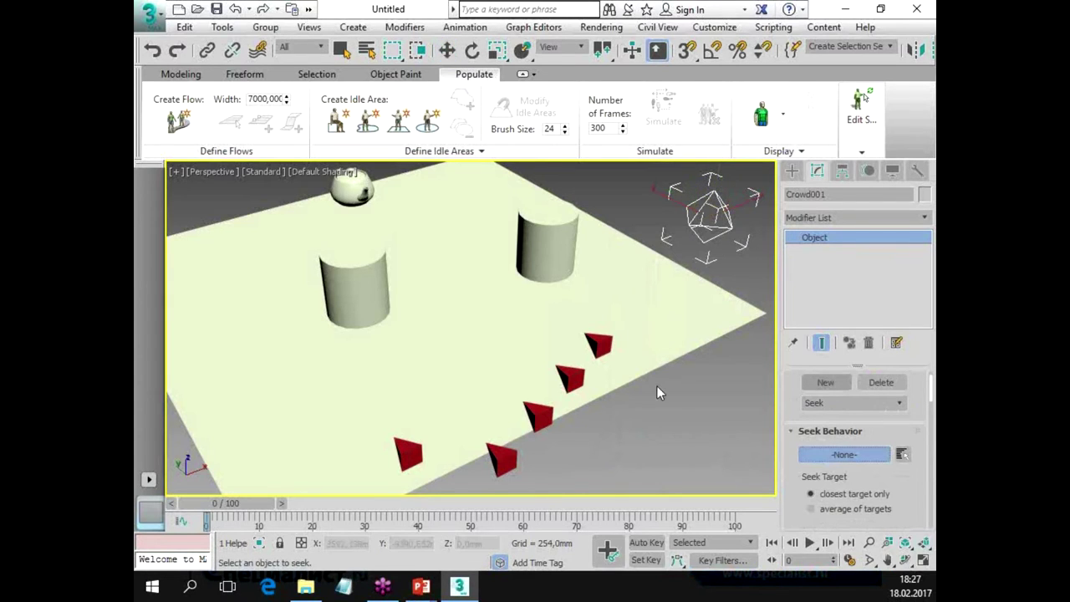
Pick the teapot in the viewport so Teapot001 becomes the Seek target.
left_click(354, 193)
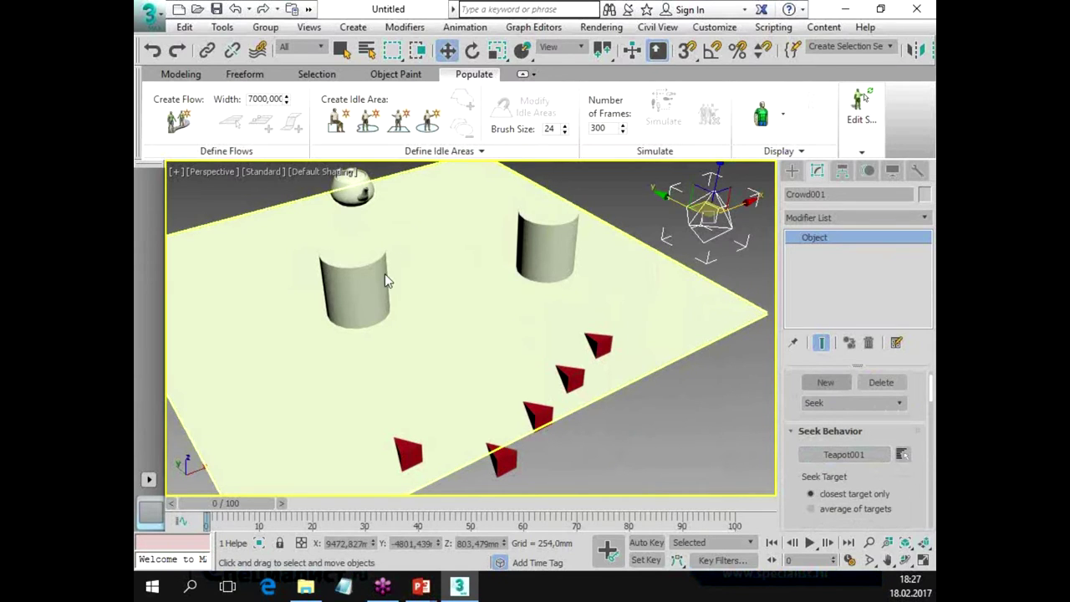
mouse_move(784, 368)
left_mouse_down()
mouse_move(783, 478)
mouse_move(785, 308)
left_mouse_up()
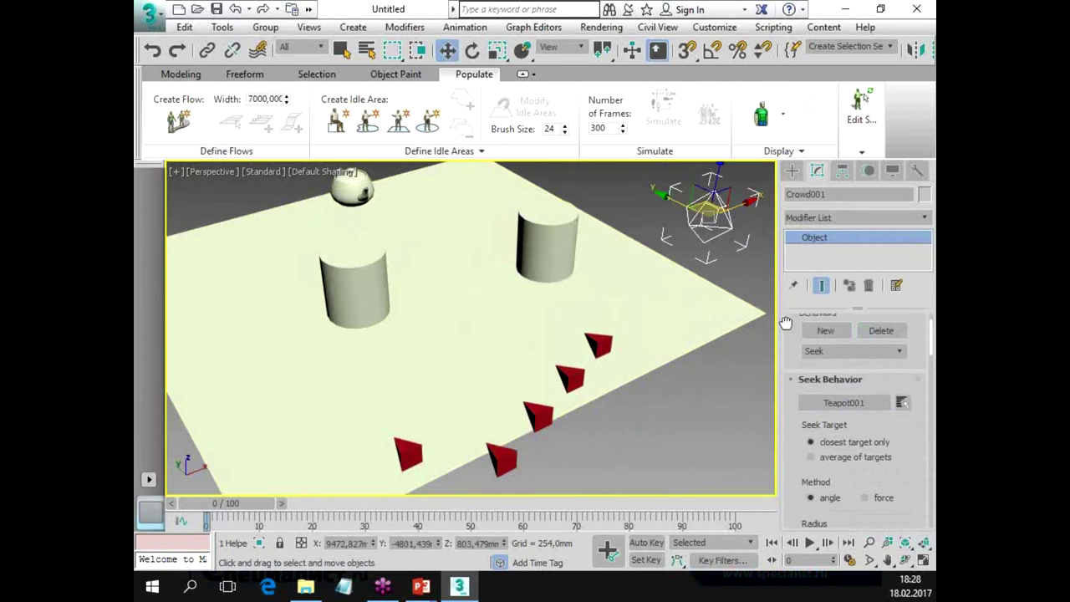
scroll(786, 320, "up", 2)
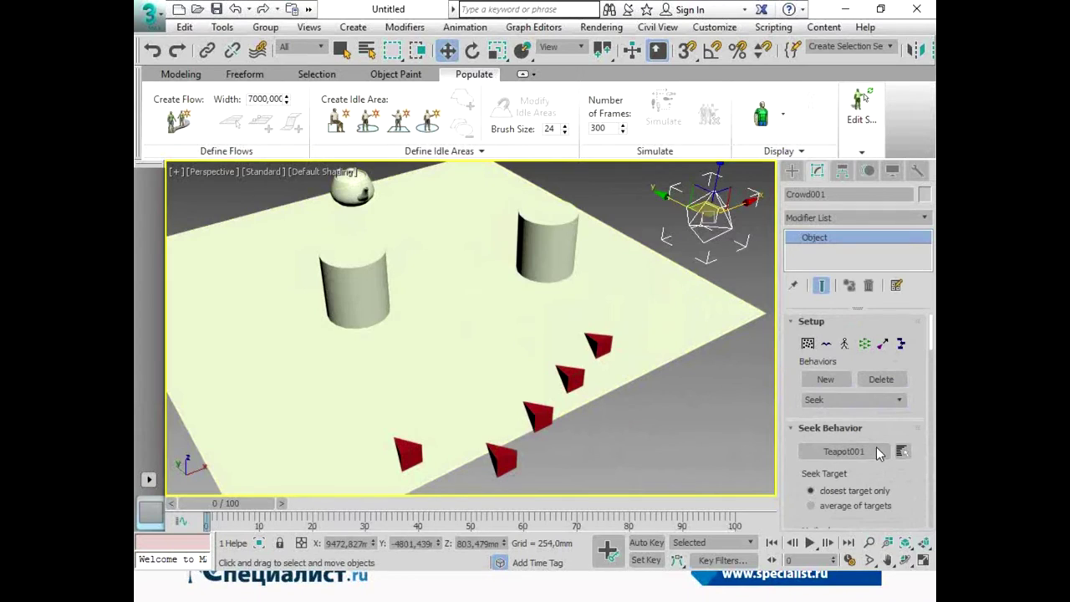
Open Behavior Assignments and Teams and browse the delegates and the Seek behavior.
left_click(883, 350)
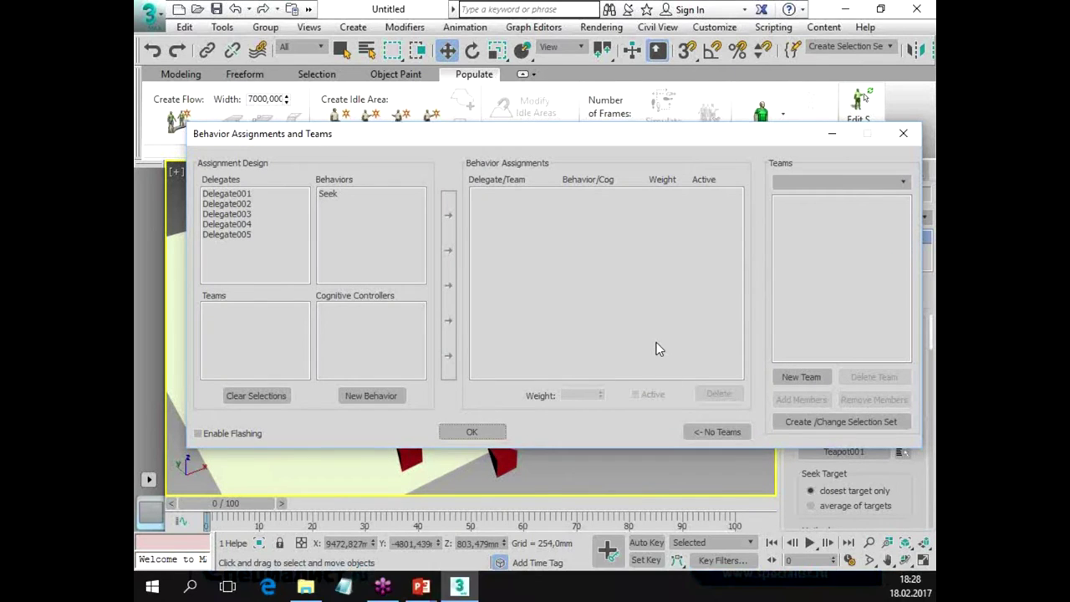
left_click(242, 195)
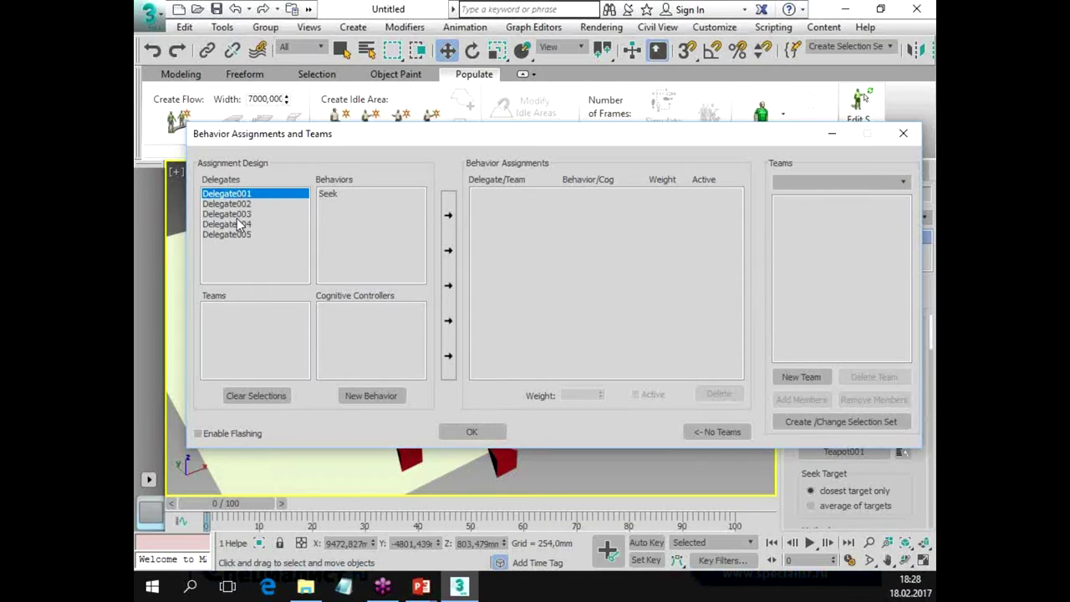
left_click(327, 194)
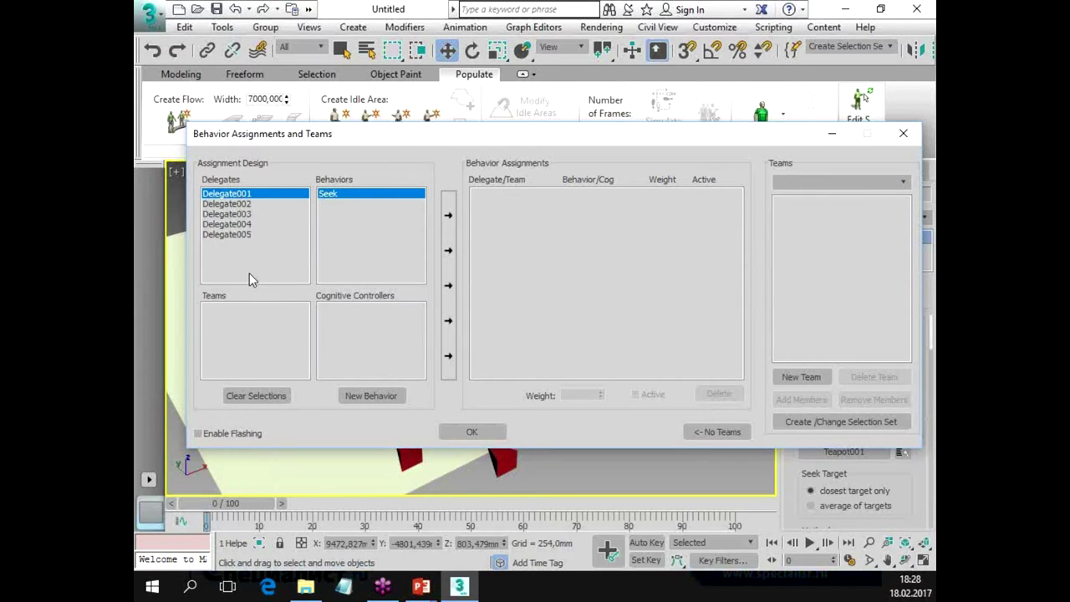
left_click(232, 235)
left_click(234, 194)
left_click(234, 204)
left_click(235, 215)
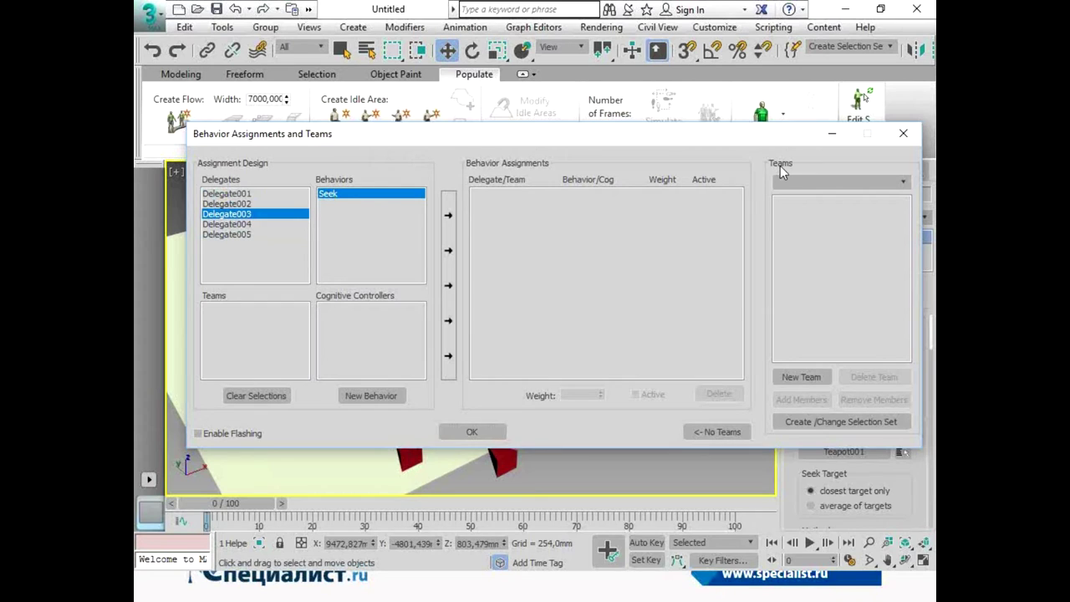
Create Team0 containing all five delegates, Delegate001 to Delegate005.
left_click(813, 378)
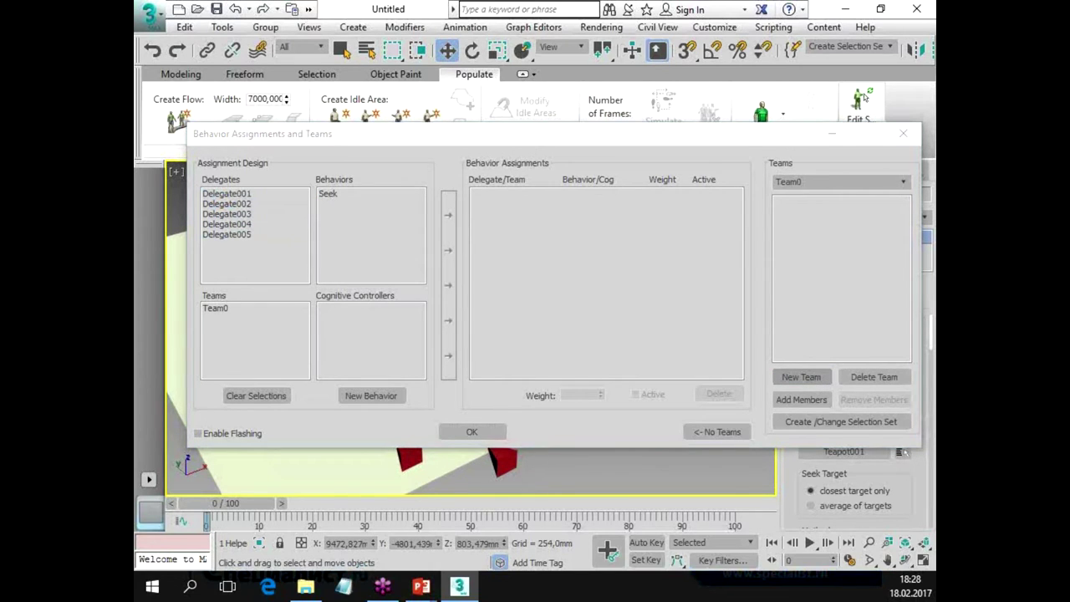
left_click(801, 400)
left_click(564, 392)
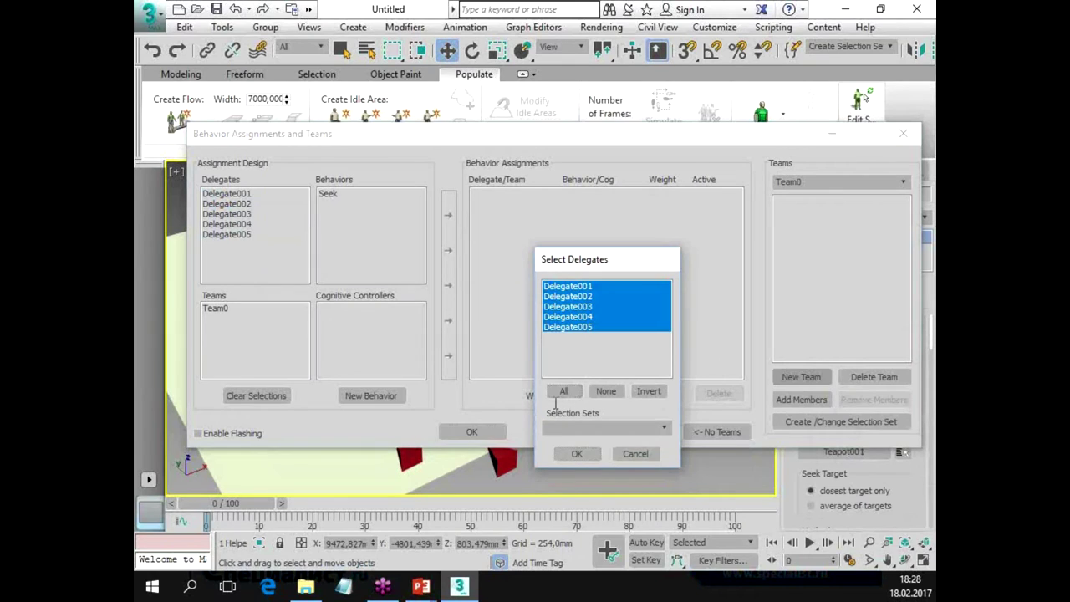
left_click(576, 455)
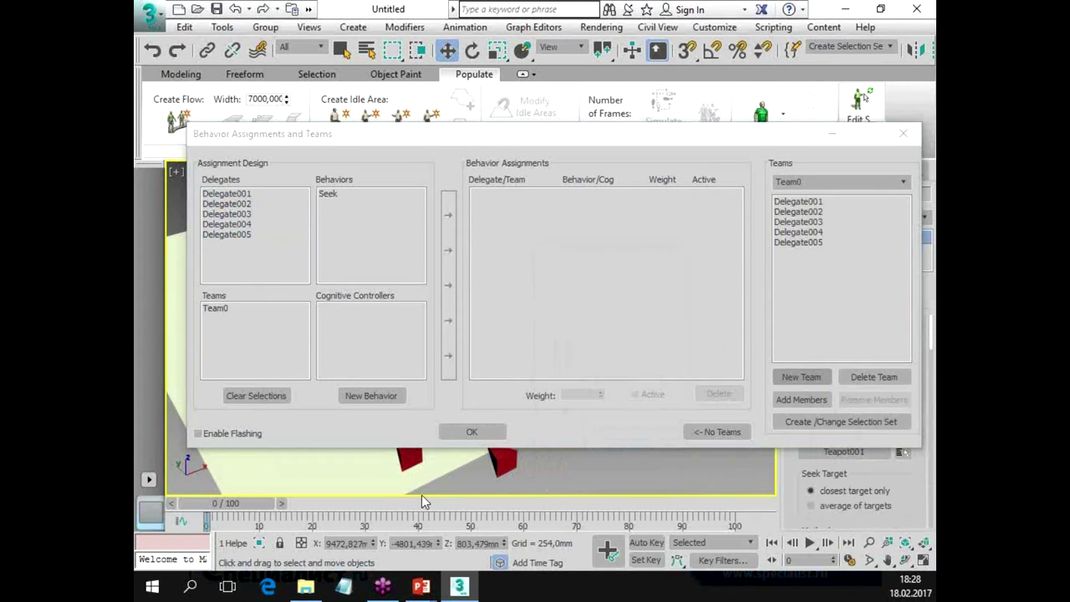
Assign the Seek behavior to Team0 at weight 1.0 and close the dialog.
left_click(217, 311)
left_click(330, 195)
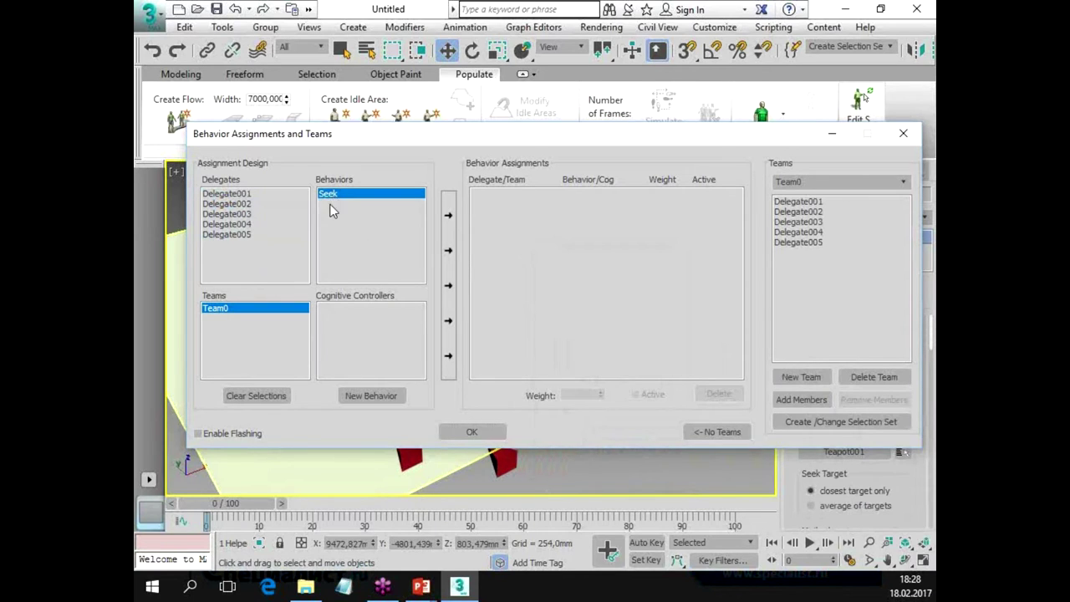
left_click(448, 272)
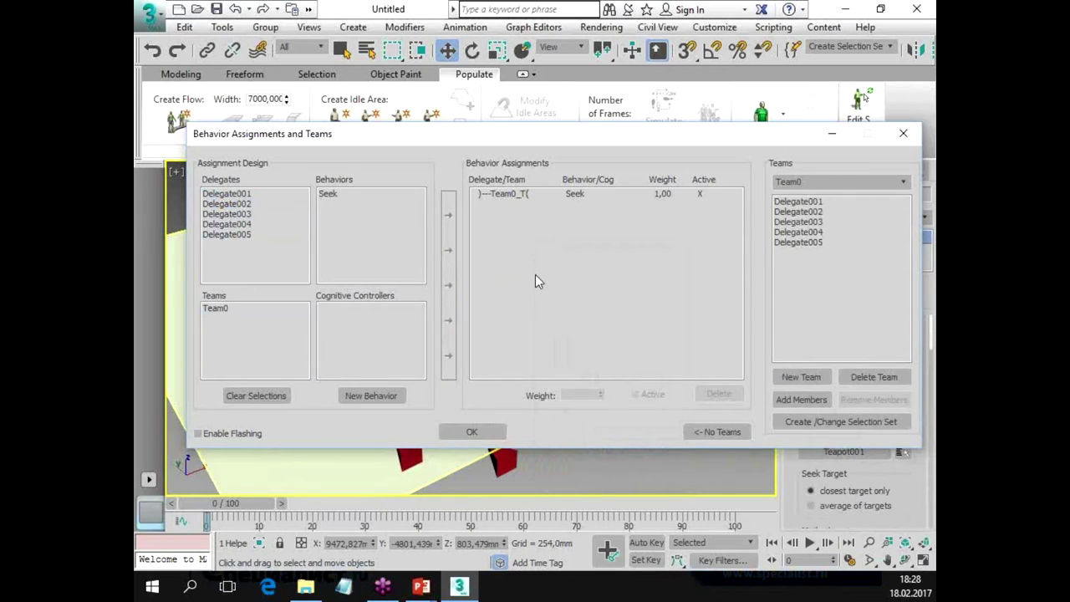
left_click(503, 197)
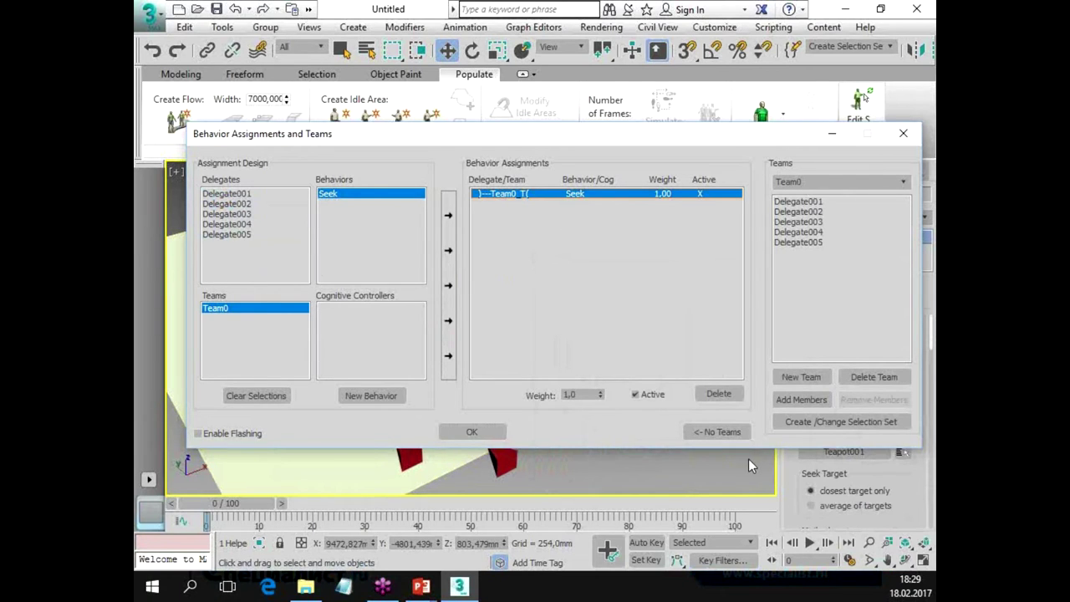
left_click(470, 433)
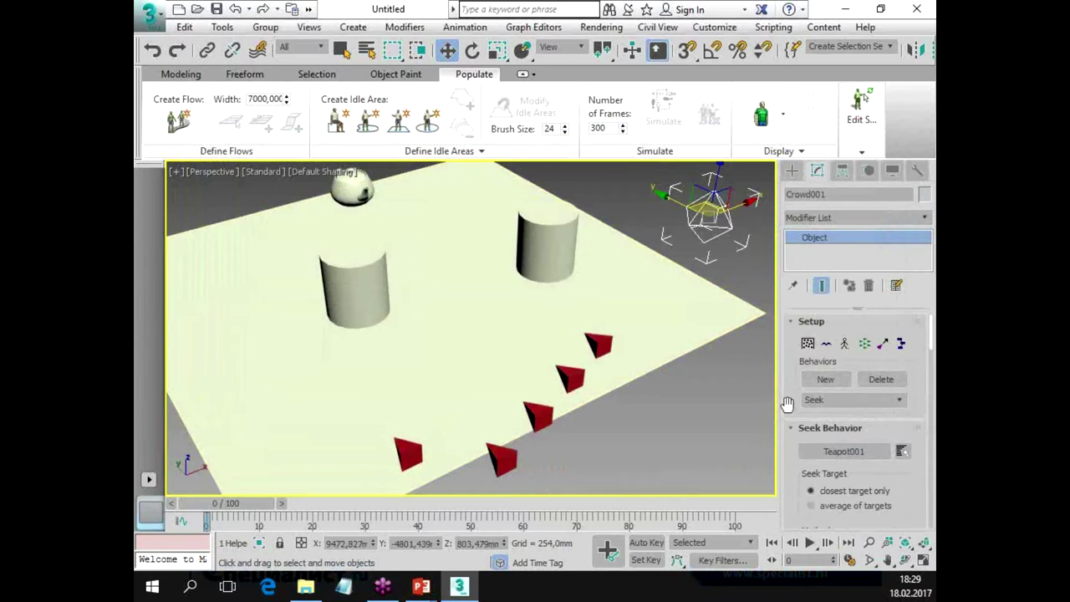
Solve the crowd, scrub back to review the agents, and select the End Solve value.
left_click_drag(787, 403, 782, 50)
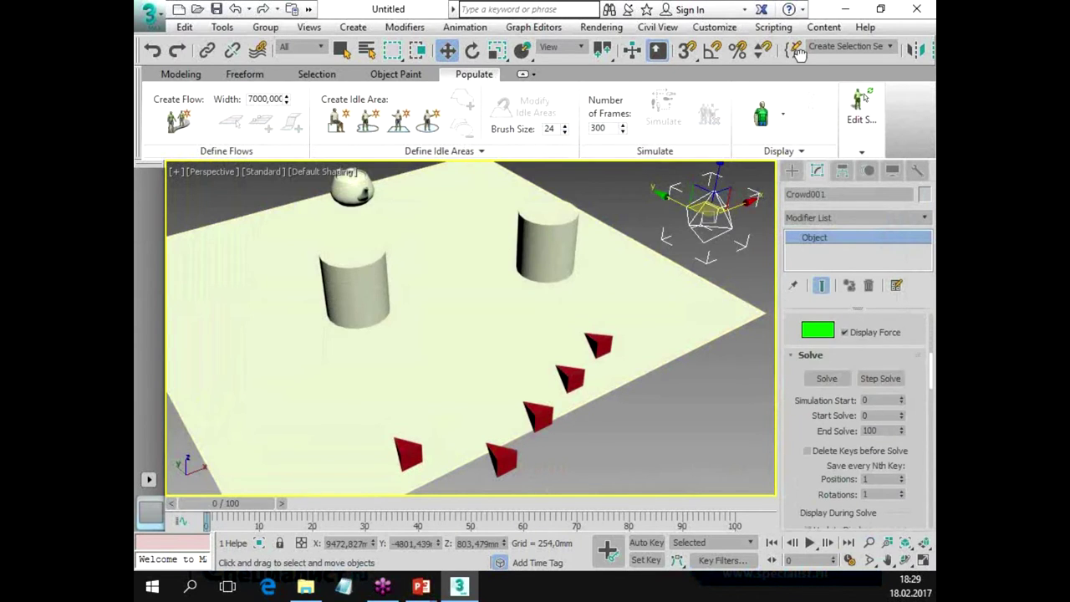
left_click(836, 380)
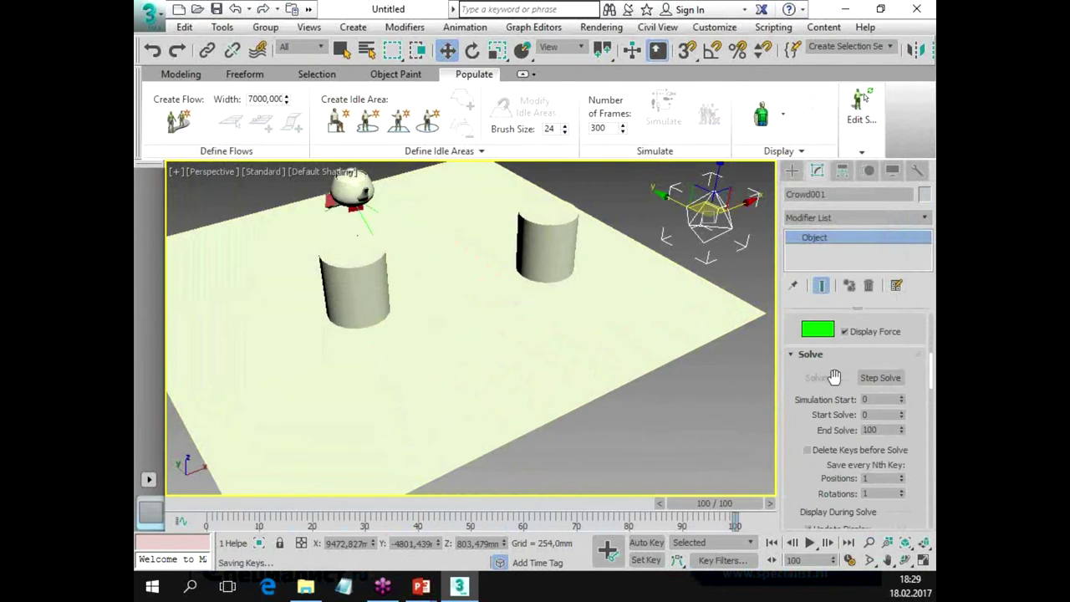
mouse_move(739, 502)
left_mouse_down()
mouse_move(710, 513)
mouse_move(748, 509)
mouse_move(294, 506)
left_mouse_up()
key("w")
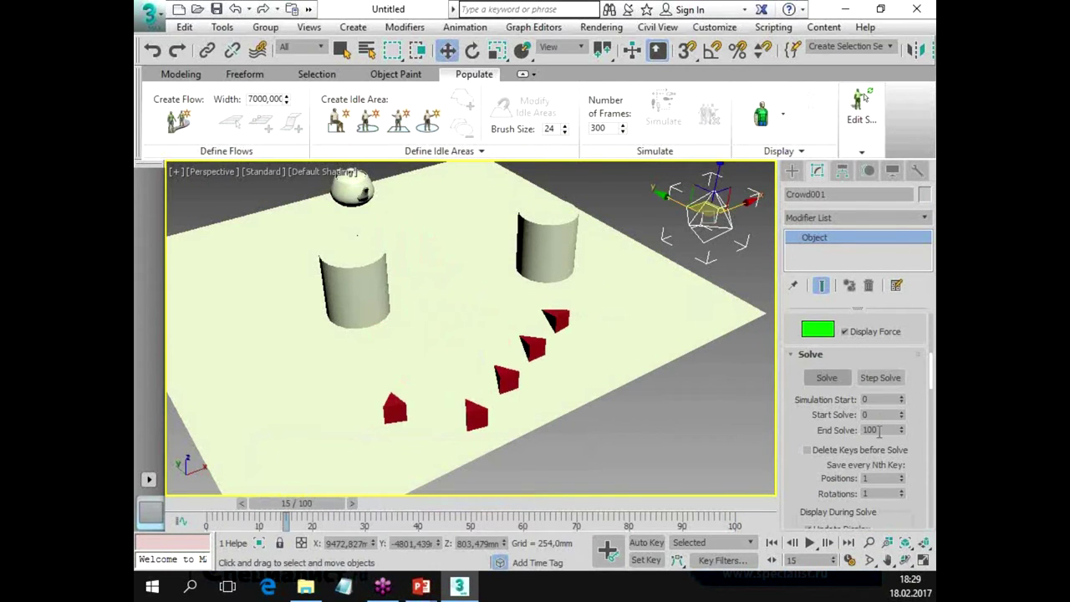
left_click_drag(878, 430, 822, 437)
Set End Solve to 300 and the animation length to 300 frames.
type("3")
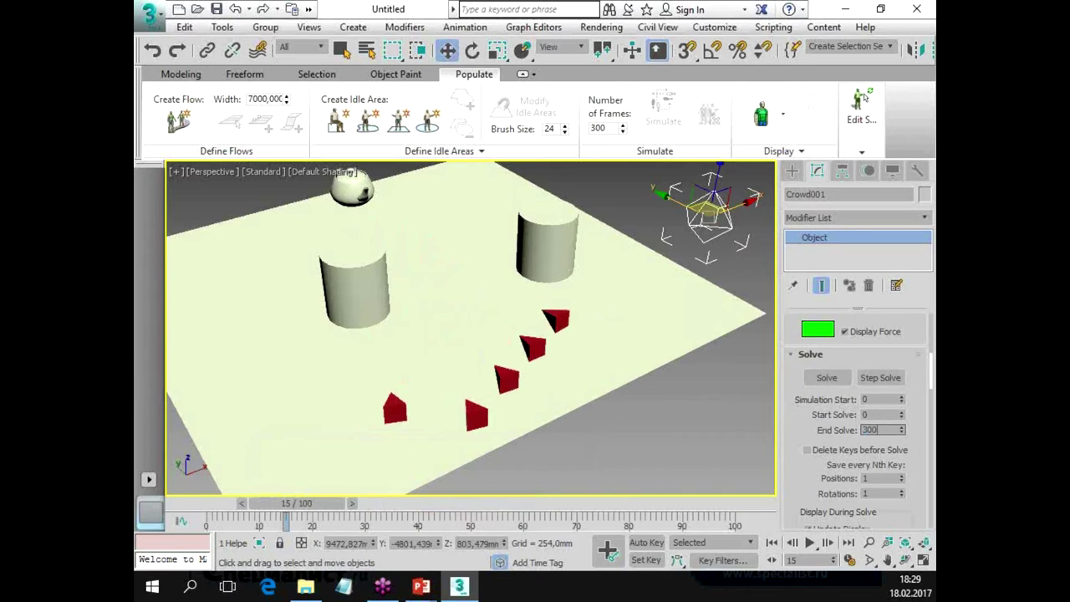
right_click(810, 544)
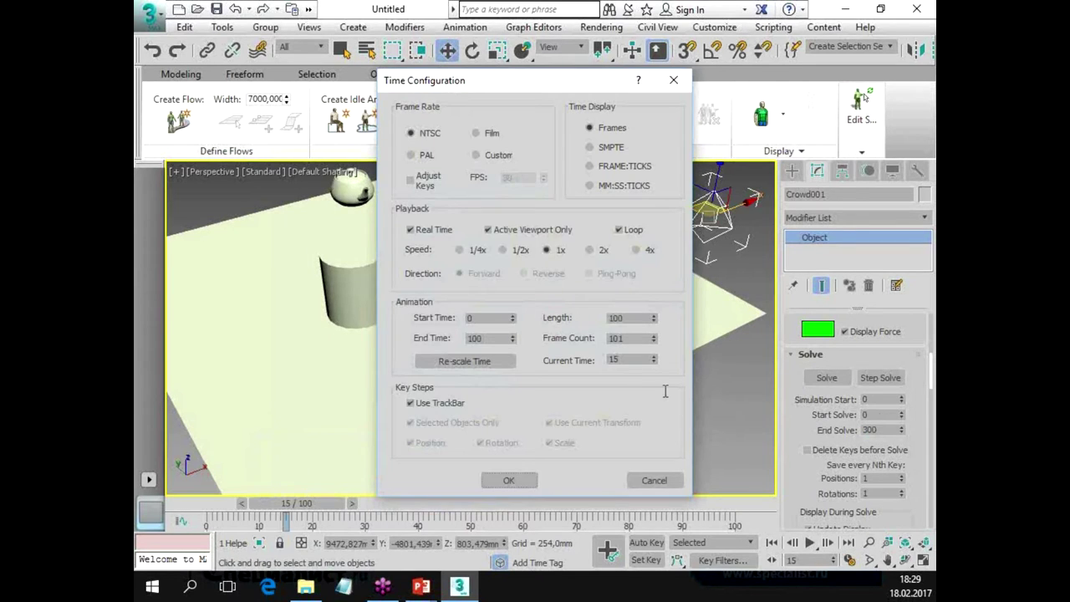
left_click_drag(629, 319, 576, 322)
left_click(508, 480)
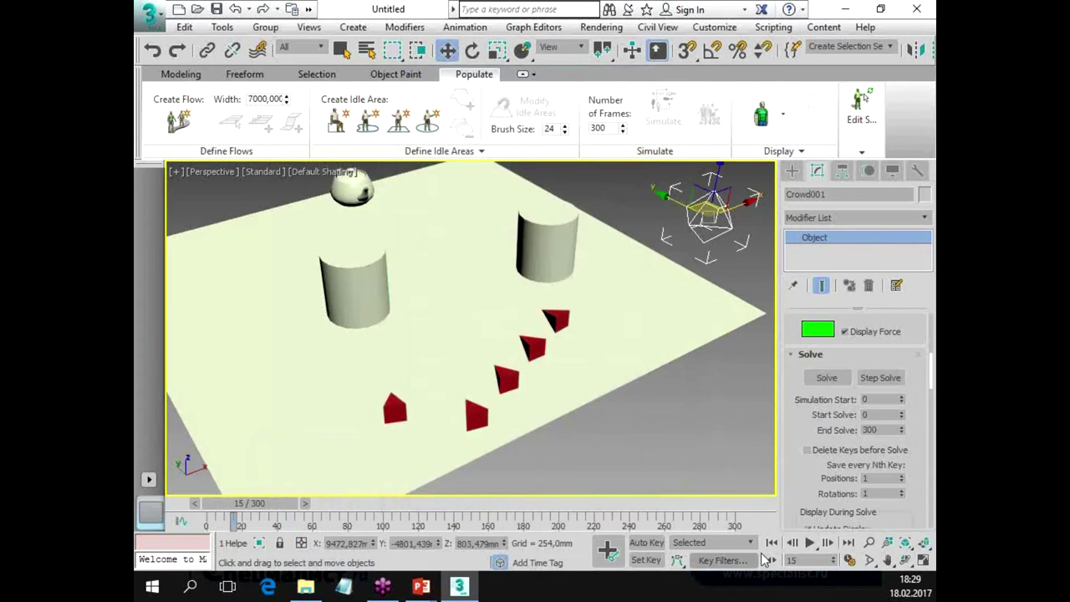
Re-solve the crowd and scrub the timeline to review, returning to frame 0.
left_click(832, 383)
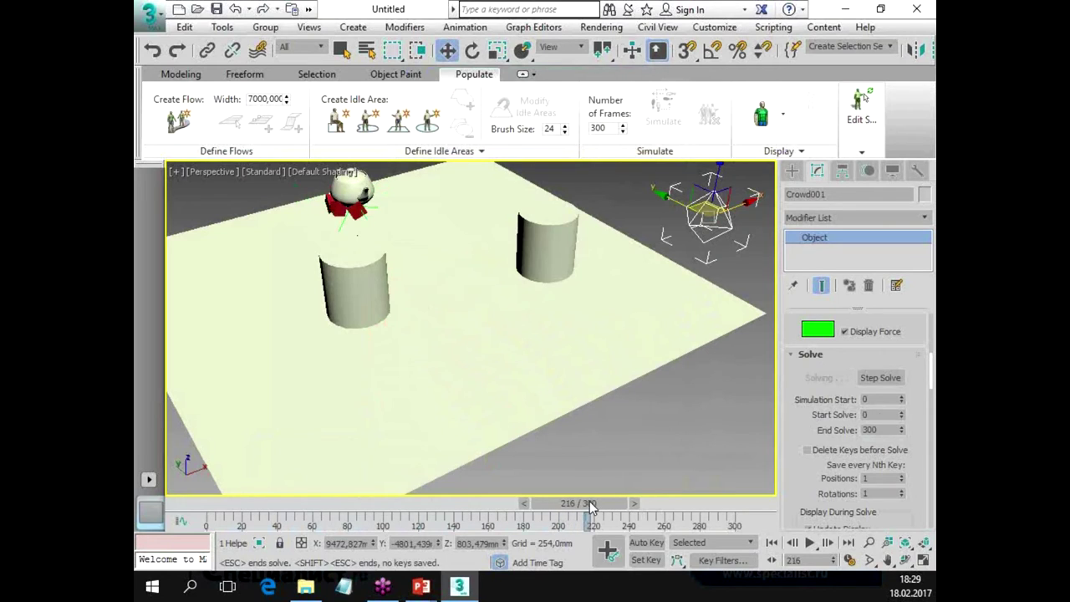
mouse_move(633, 503)
left_mouse_down()
mouse_move(192, 517)
mouse_move(395, 516)
left_mouse_up()
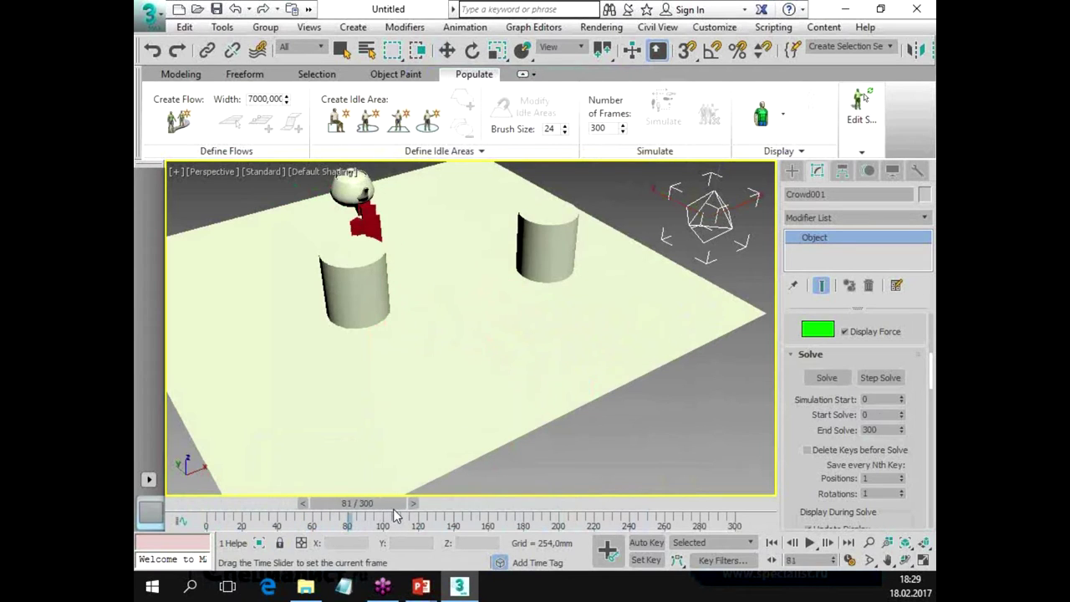
left_click_drag(393, 508, 372, 509)
mouse_move(406, 260)
middle_mouse_down("alt")
mouse_move(403, 301)
mouse_move(461, 420)
middle_mouse_up("alt")
mouse_move(359, 505)
left_mouse_down()
mouse_move(377, 511)
mouse_move(314, 495)
mouse_move(185, 501)
left_mouse_up()
key("w")
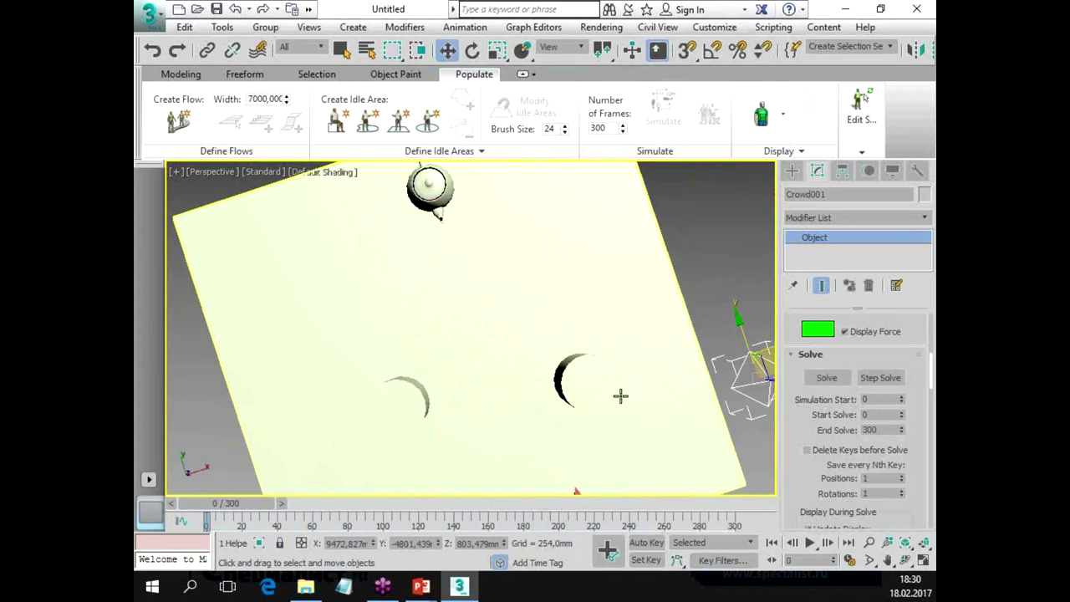
Orbit to a low view and zoom in on the cylinders and red agents.
middle_click_drag(621, 396, 635, 321, "alt")
mouse_move(635, 358)
middle_mouse_down()
mouse_move(594, 216)
mouse_move(616, 285)
mouse_move(633, 270)
middle_mouse_up()
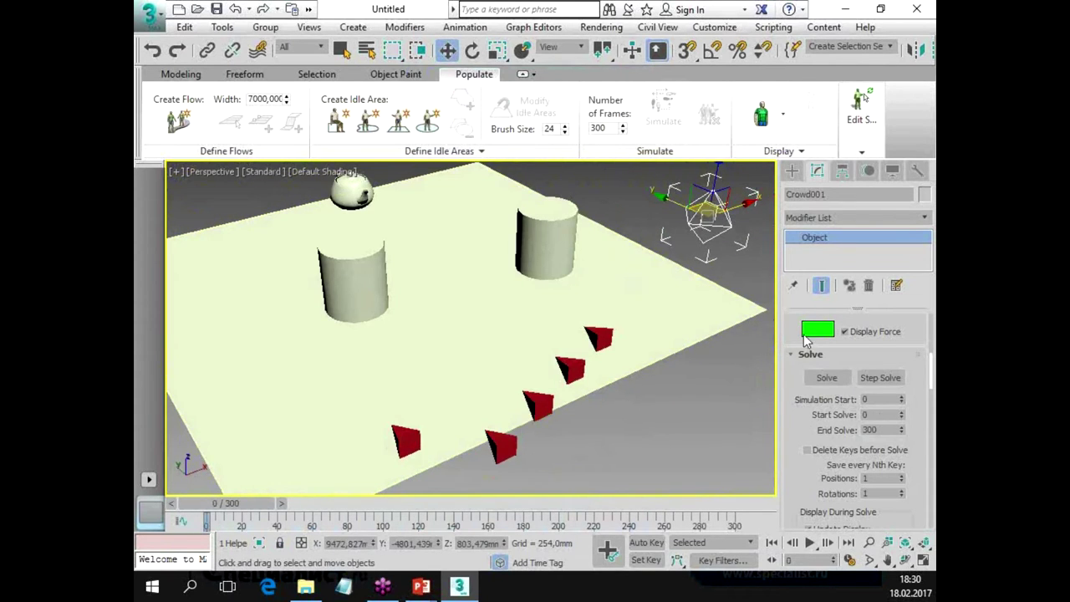
scroll(788, 335, "up", 2)
scroll(789, 351, "up", 1)
scroll(791, 367, "up", 1)
scroll(792, 381, "up", 1)
scroll(792, 380, "up", 1)
scroll(794, 376, "up", 2)
scroll(798, 372, "up", 1)
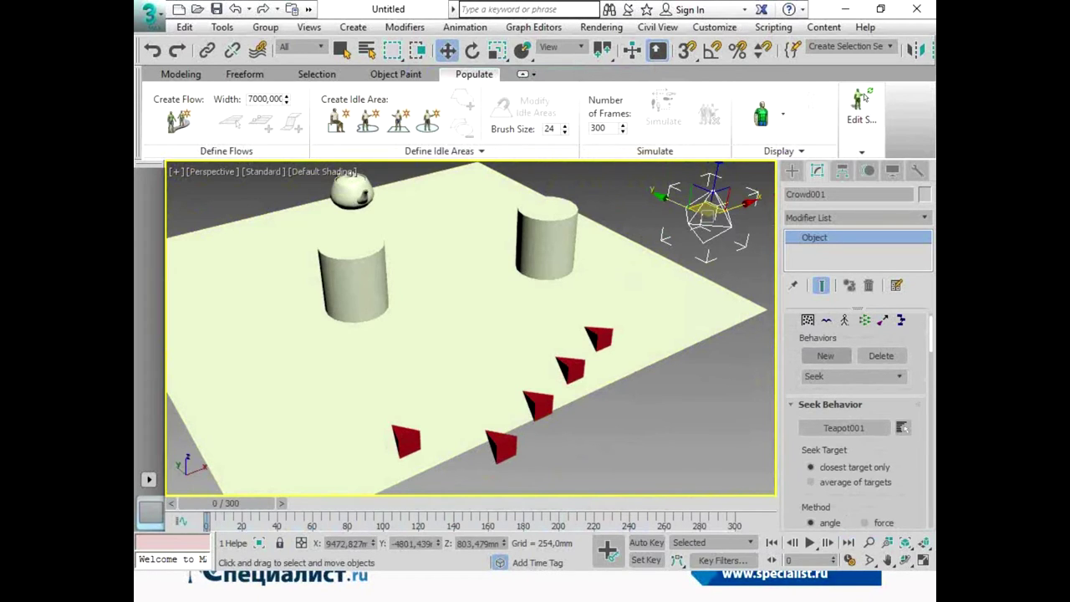
Add an Avoid behavior to Crowd001 and open its object-picking list.
left_click(825, 355)
left_click_drag(773, 318, 651, 263)
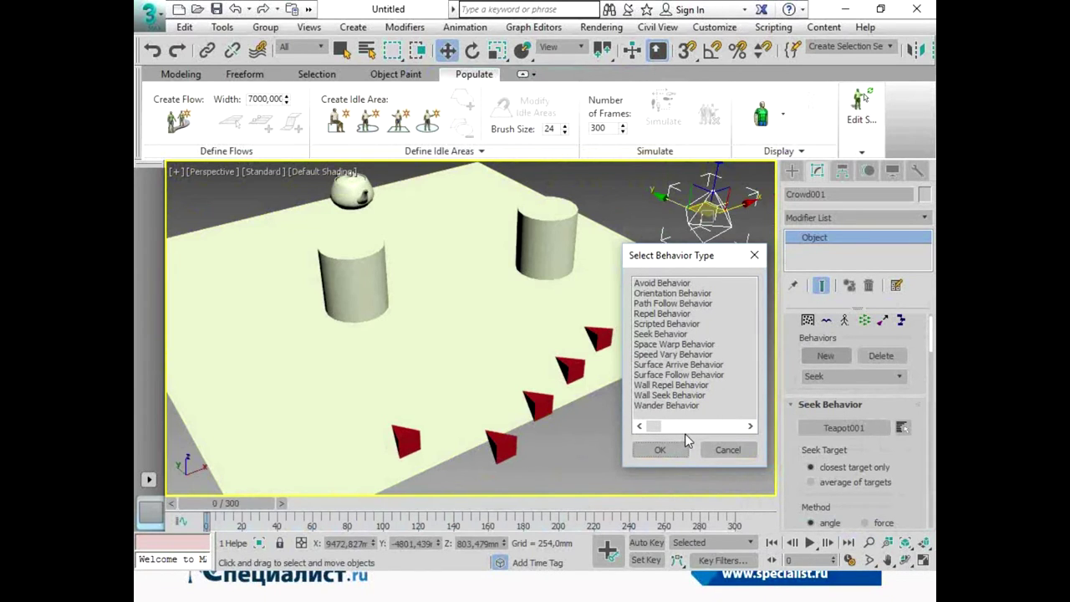
left_click(636, 285)
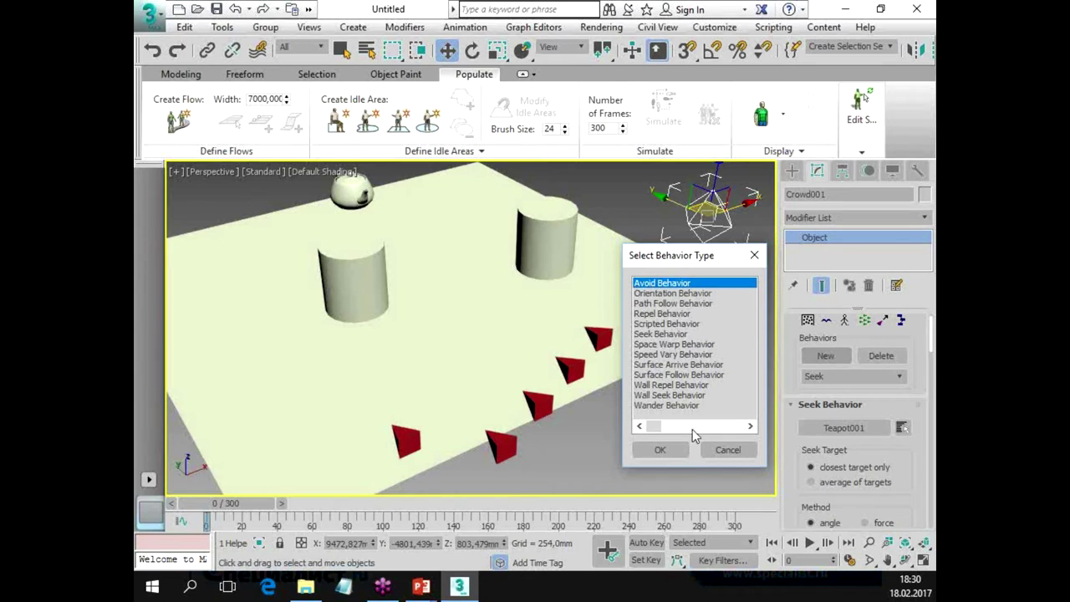
left_click(660, 451)
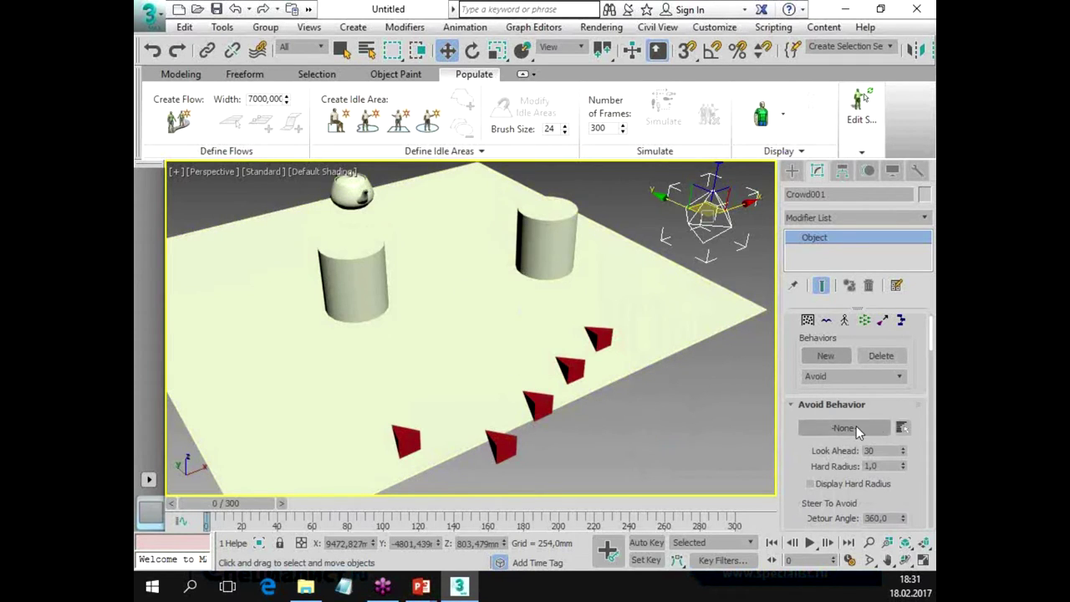
left_click(561, 517)
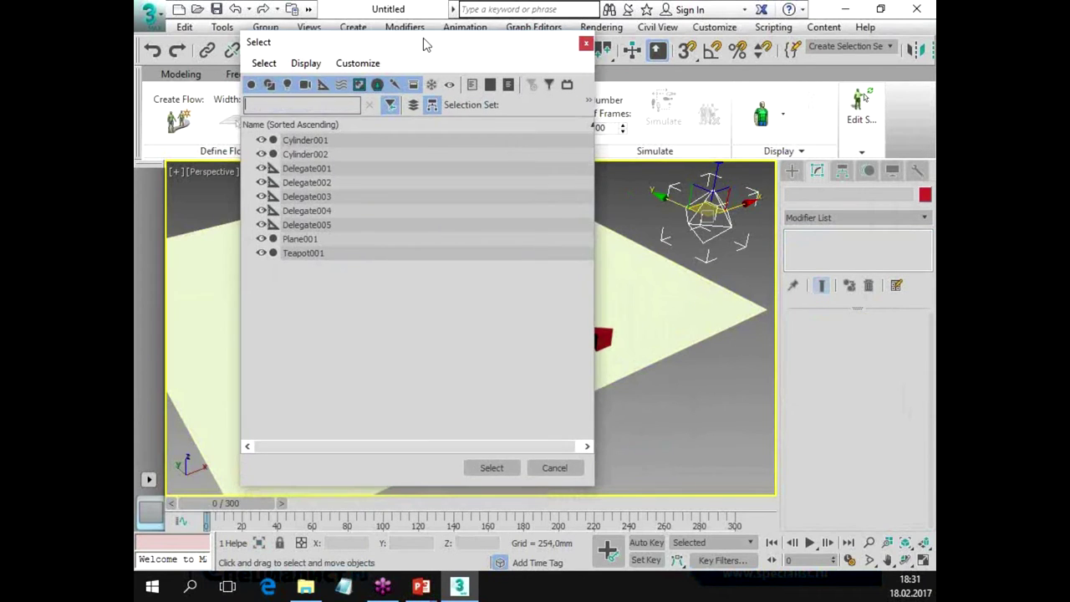
Pick both cylinders, Delegate001–Delegate005 and Teapot001 as obstacles, then reselect Crowd001.
left_click_drag(317, 142, 313, 190)
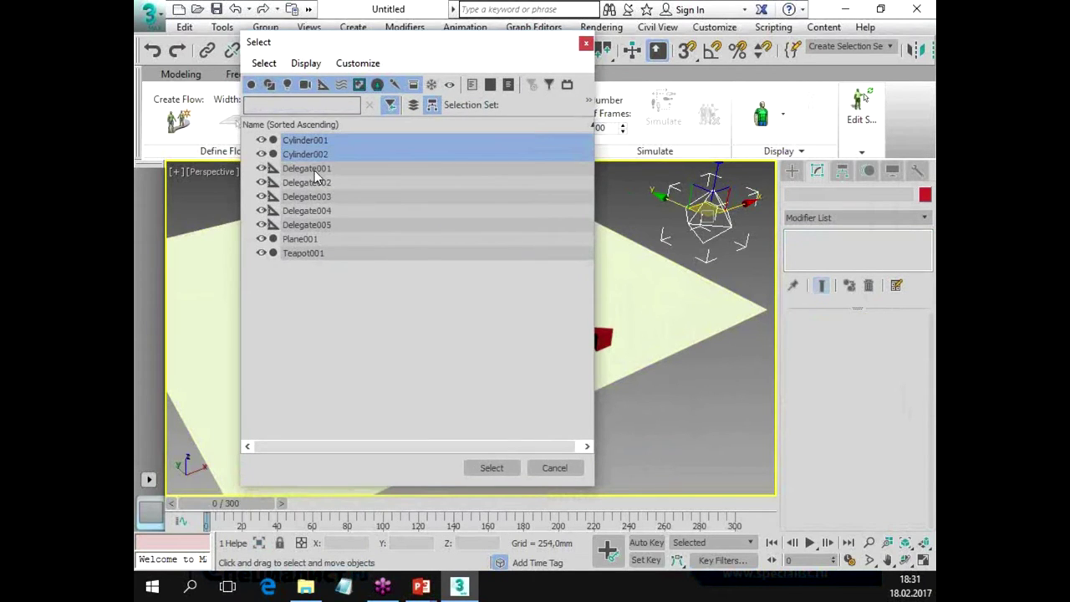
left_click_drag(309, 195, 318, 232)
left_click(302, 255, "ctrl")
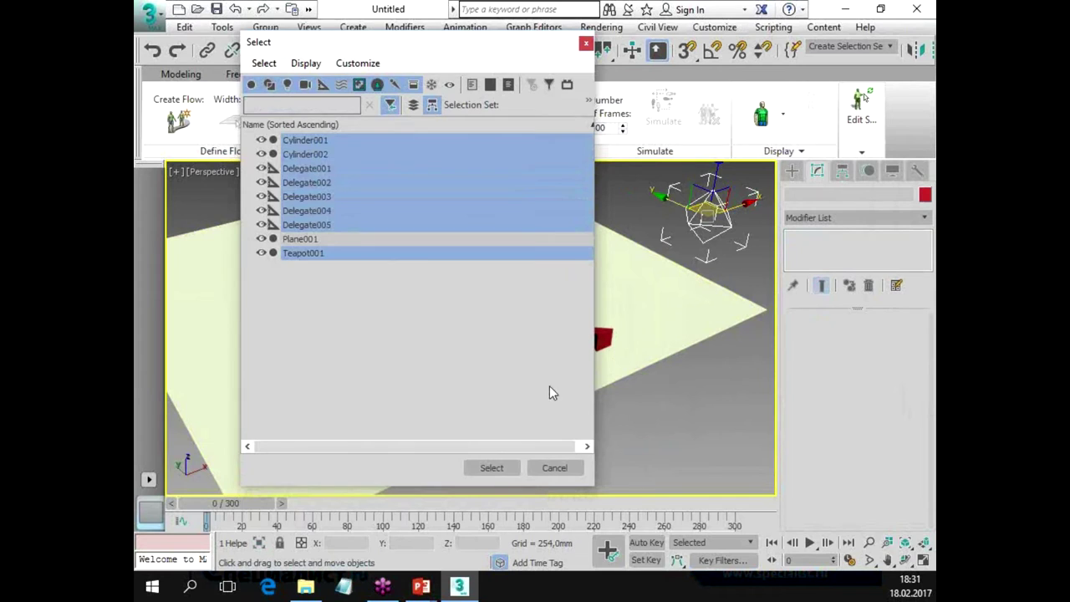
left_click(497, 468)
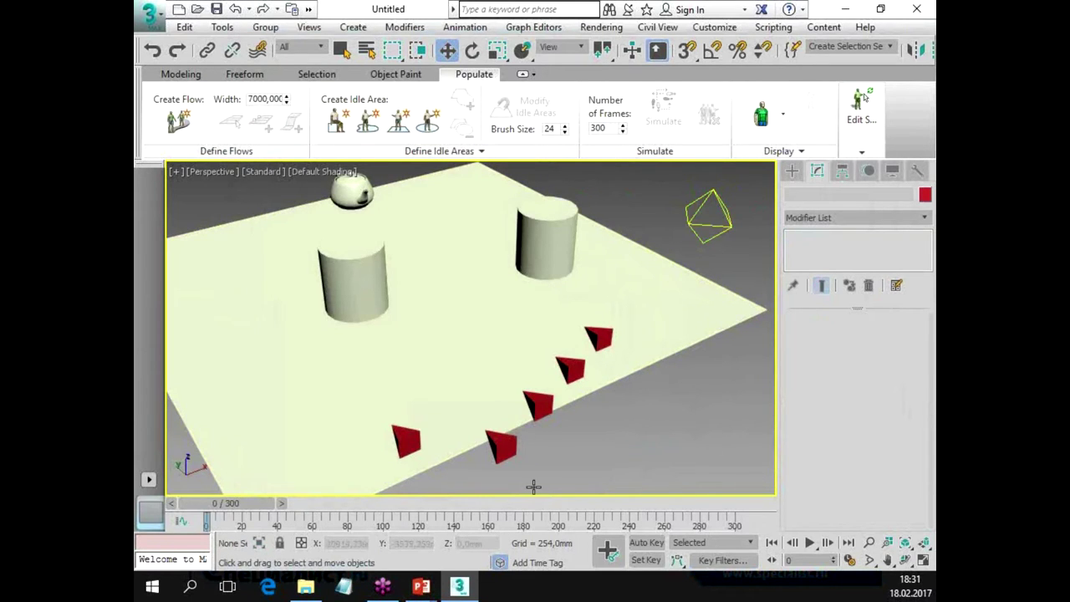
left_click(699, 211)
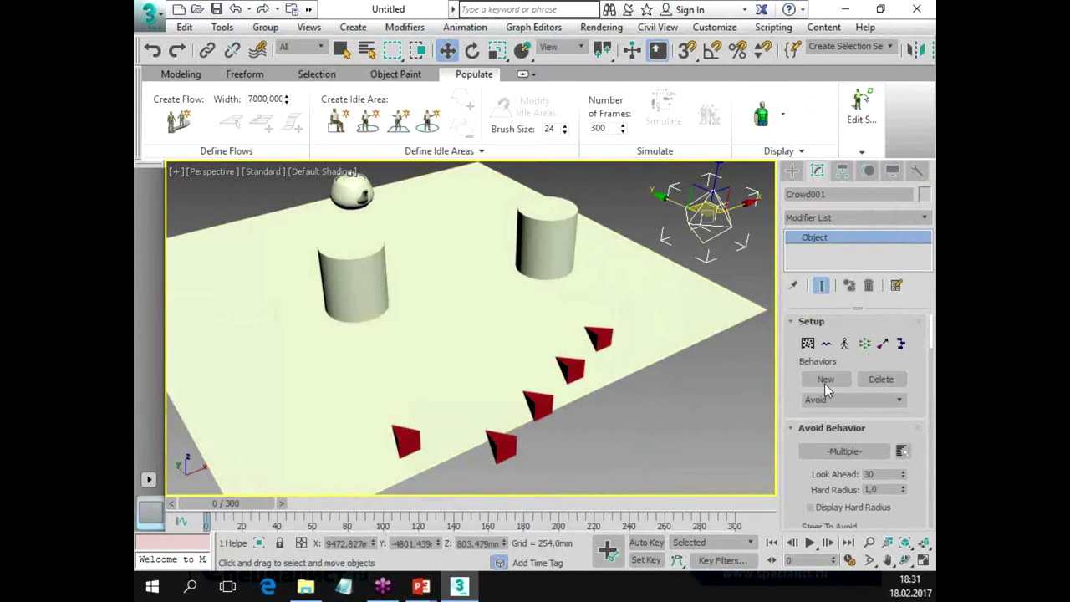
Select Team0 and the Avoid behavior in Behavior Assignments, then close without assigning.
left_click(883, 345)
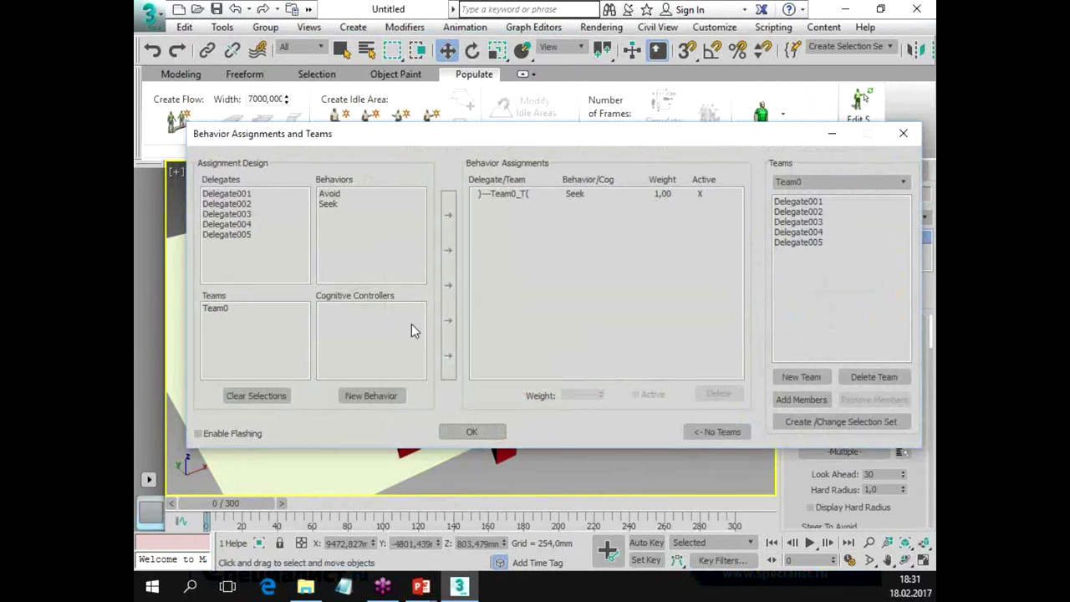
left_click(220, 315)
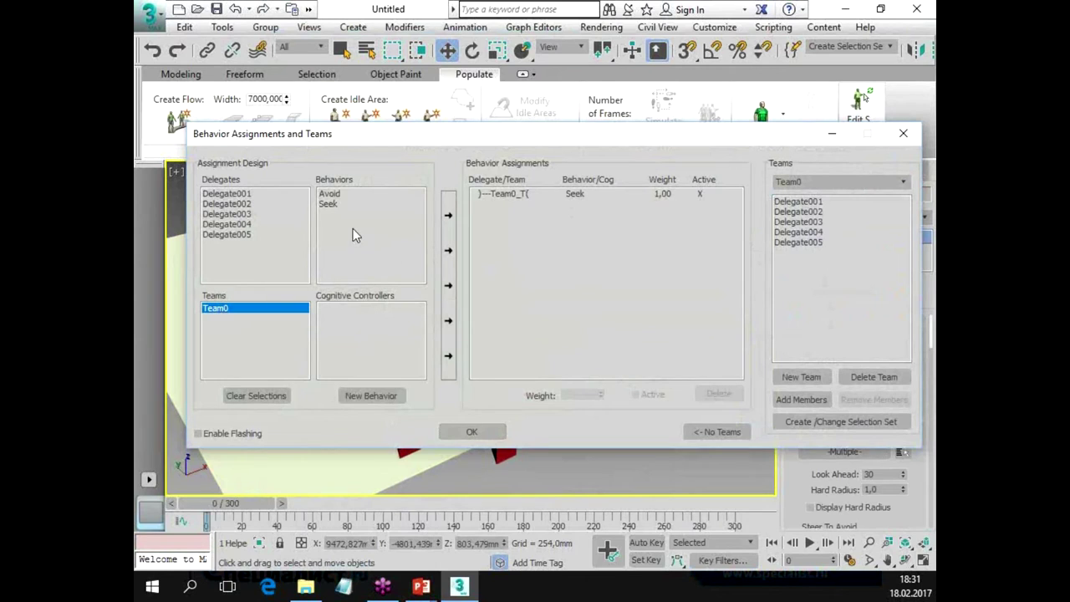
left_click(324, 195)
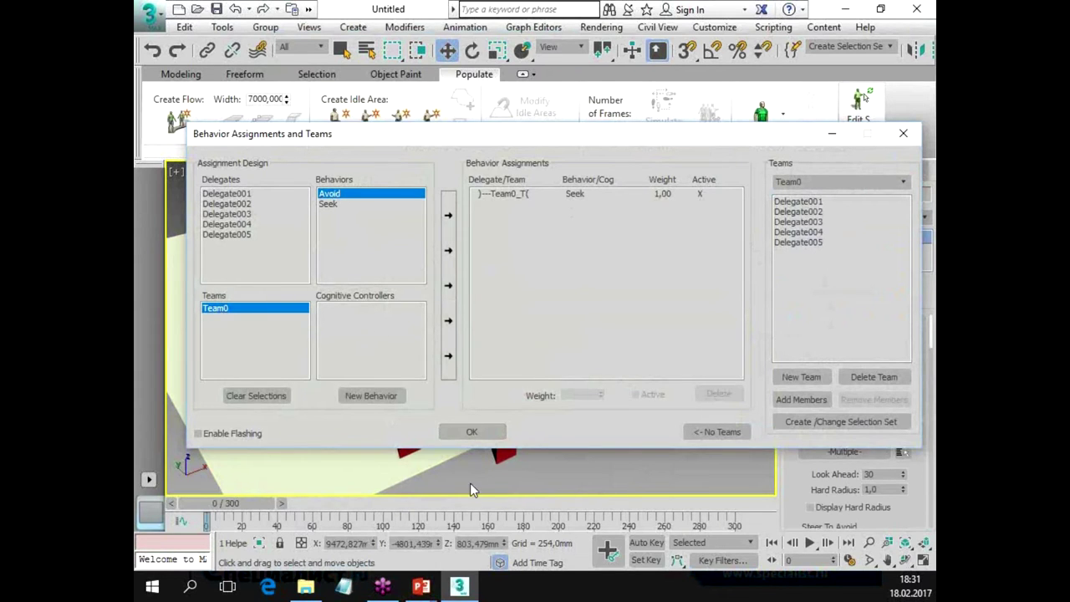
left_click(476, 429)
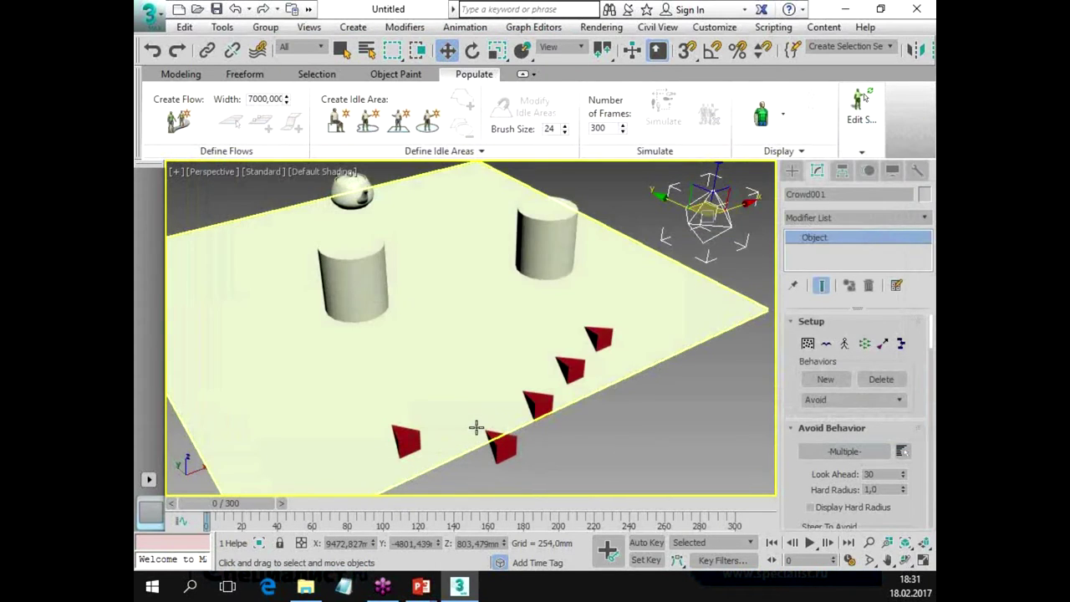
Assign the Avoid behavior to Team0 alongside Seek and confirm both assignments.
left_click(883, 346)
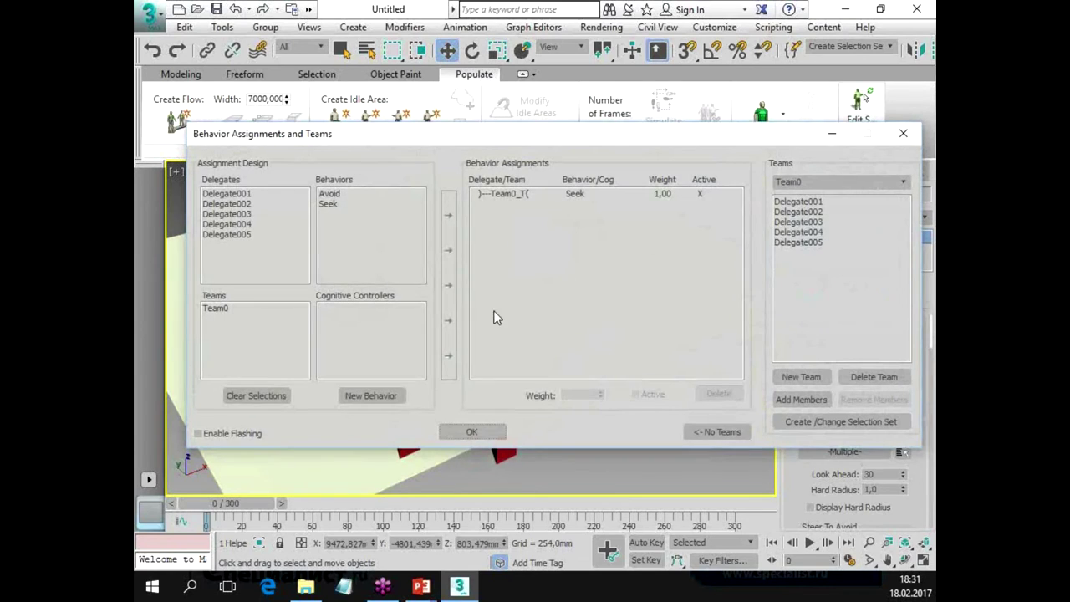
left_click(219, 309)
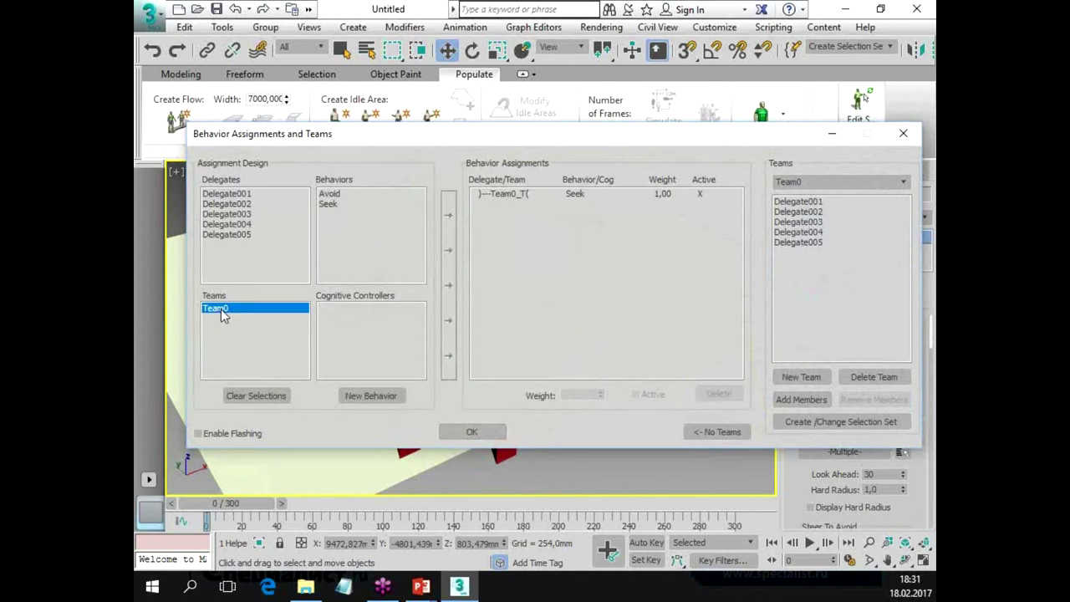
left_click(328, 195)
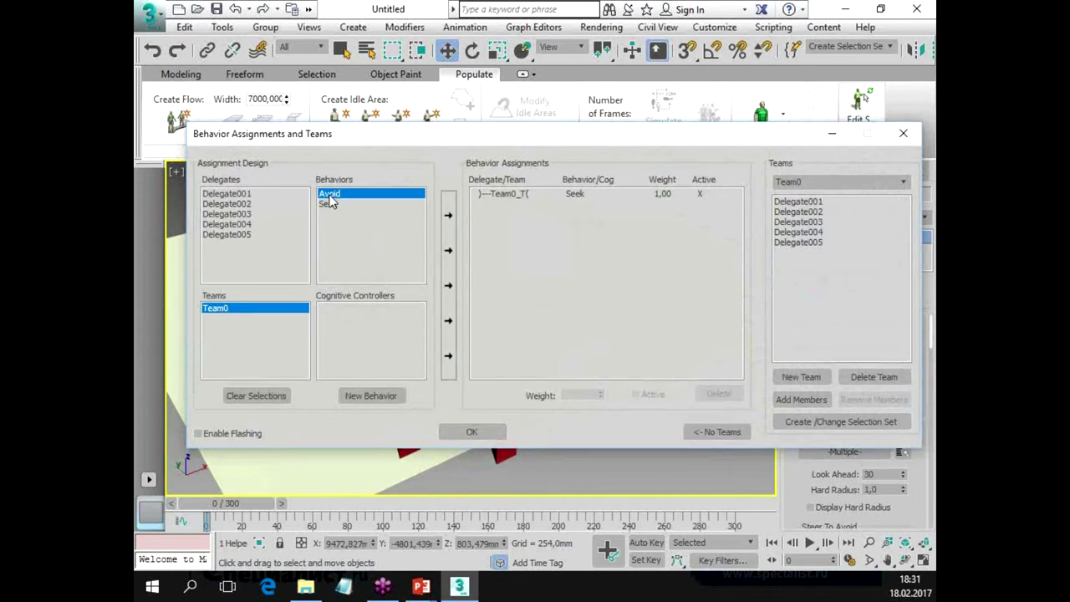
left_click(444, 266)
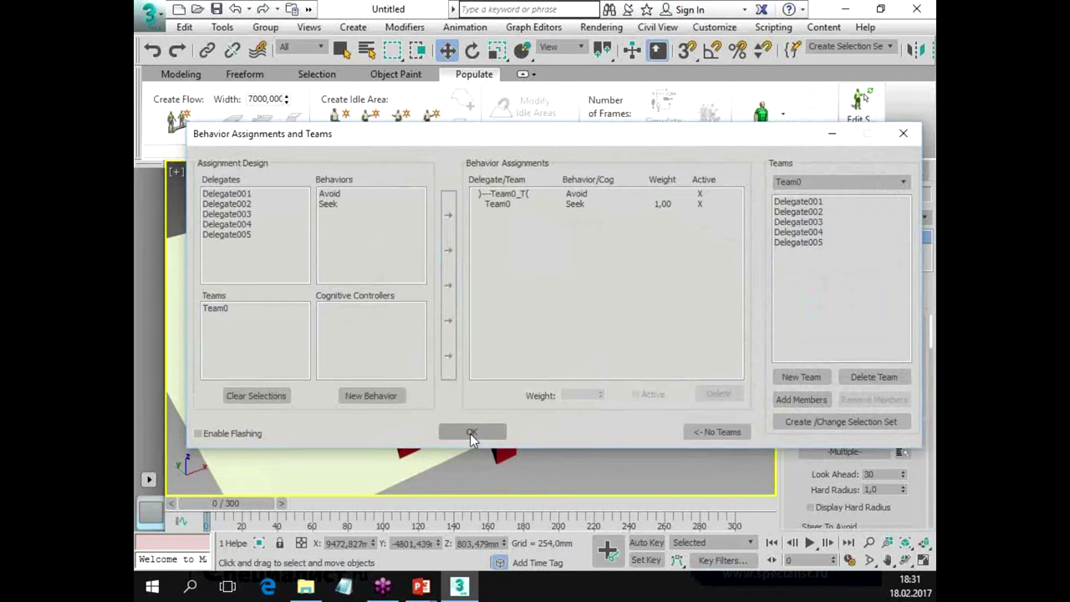
left_click(504, 193)
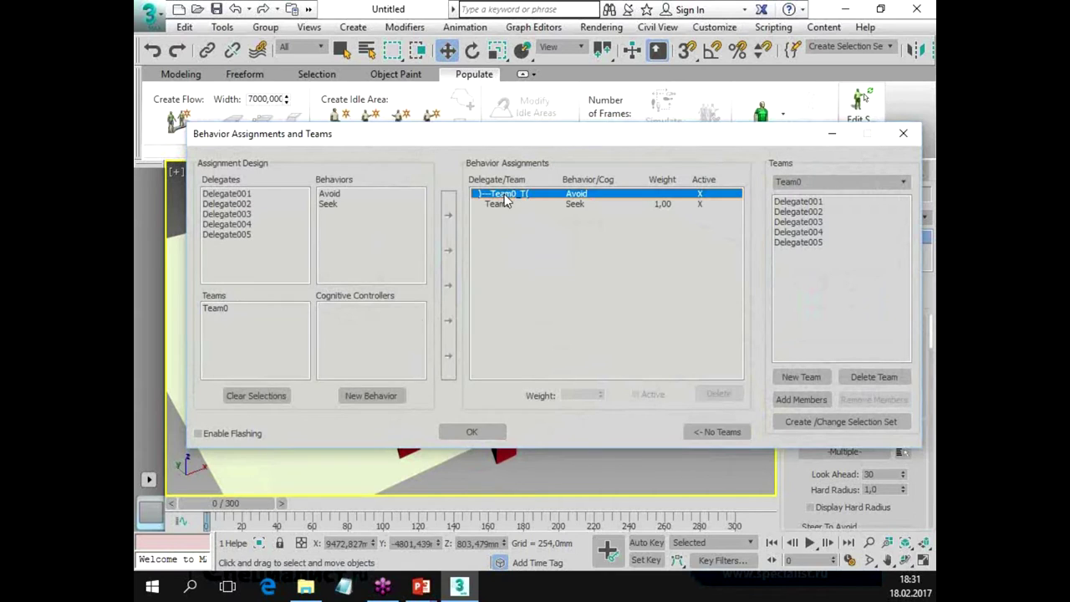
left_click(504, 204)
left_click(474, 432)
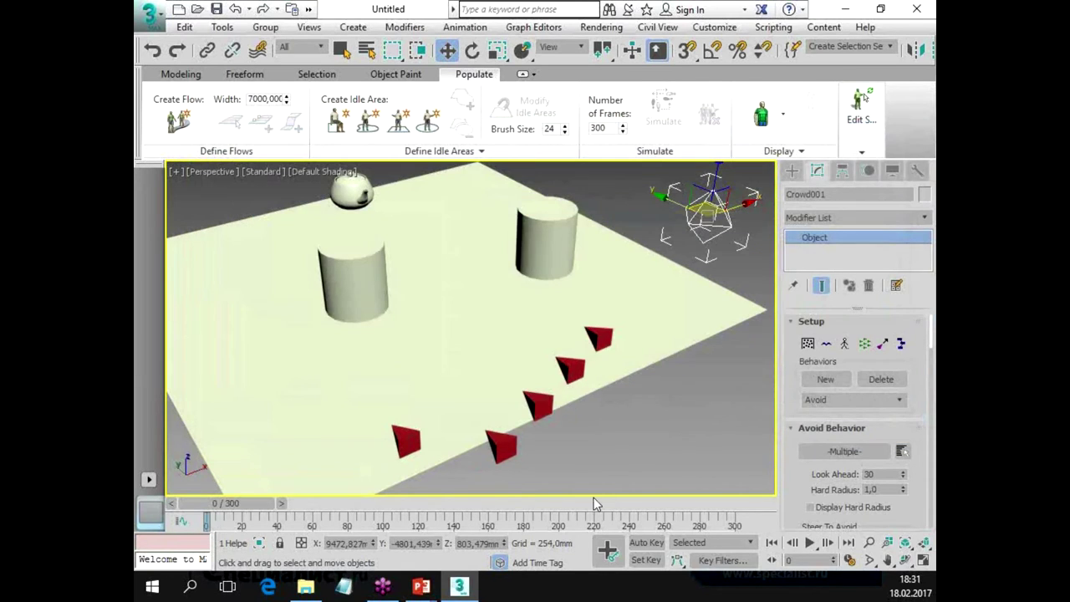
Scroll to the Solve rollout and solve the crowd over 300 frames.
left_click_drag(764, 463, 783, 187)
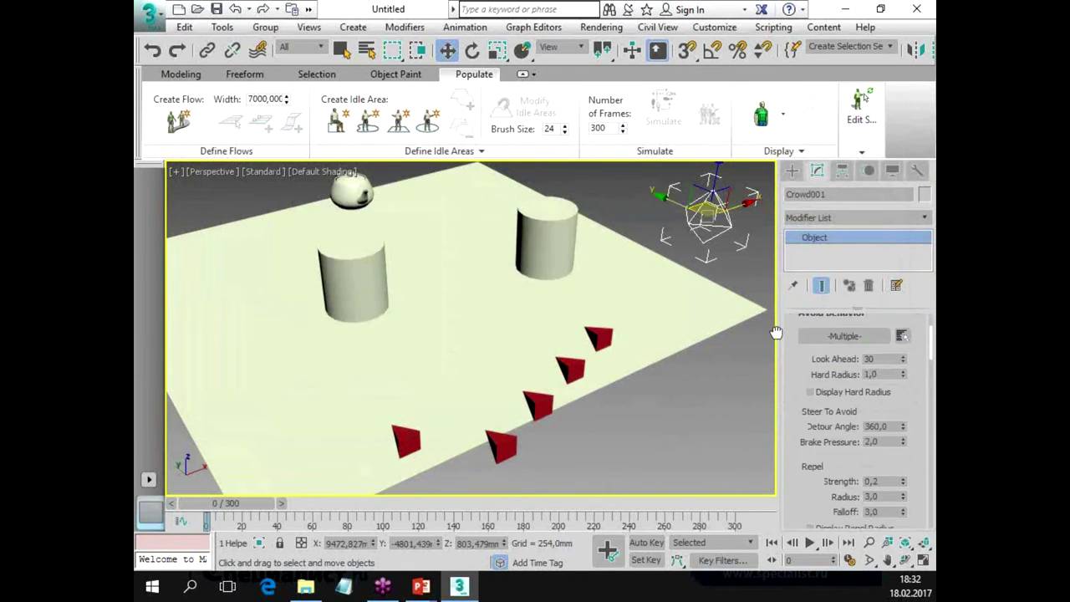
left_click_drag(776, 440, 779, 287)
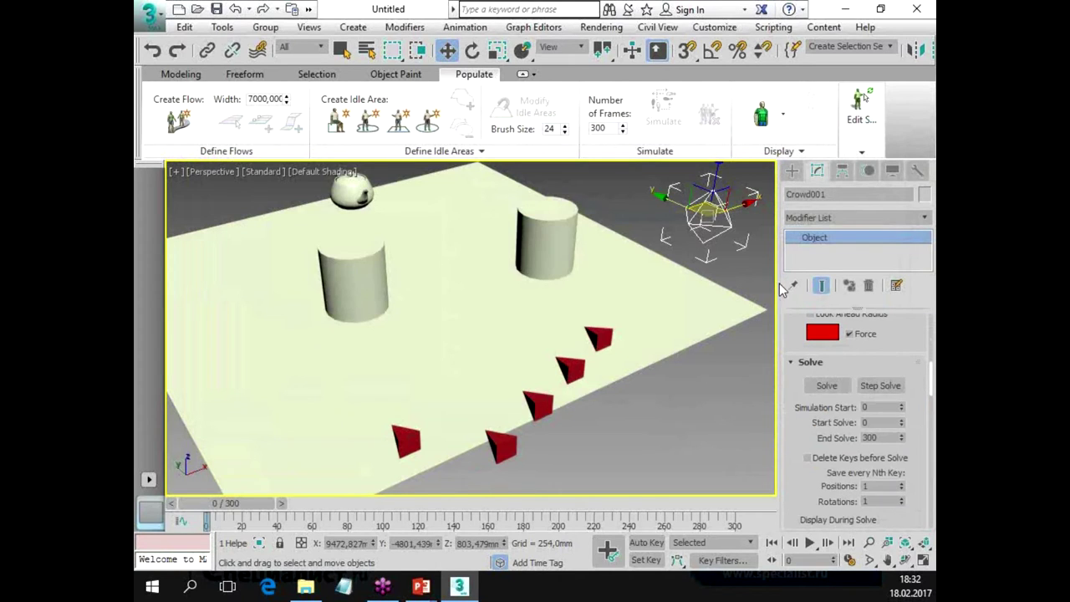
left_click(828, 385)
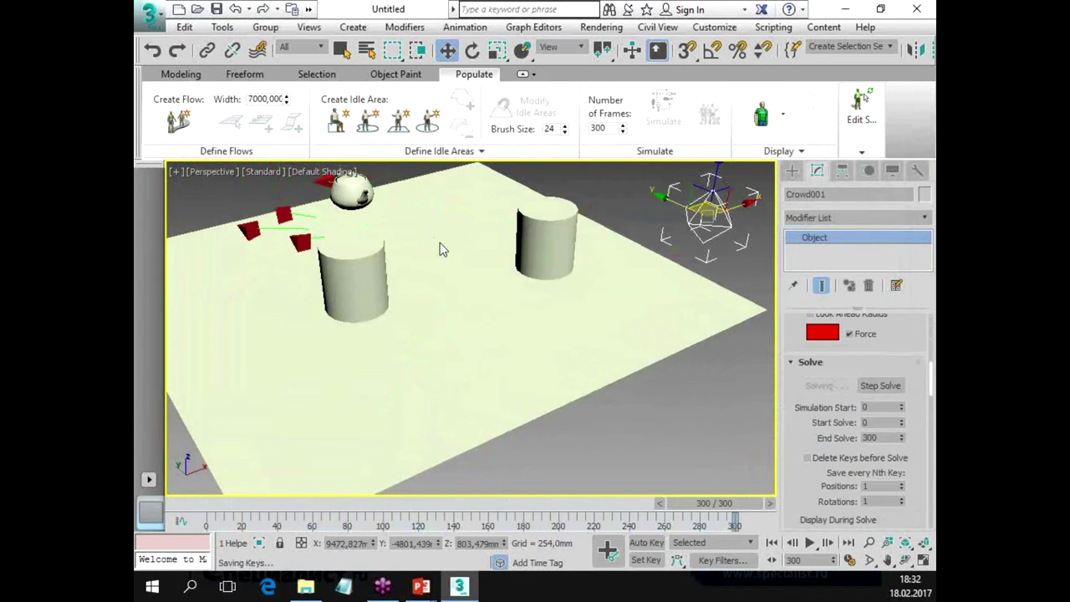
From a top-down view, scrub the solved simulation from frame 0 to frame 38.
scroll(487, 277, "down", 2)
mouse_move(453, 270)
middle_mouse_down("alt")
mouse_move(510, 317)
mouse_move(510, 277)
mouse_move(510, 348)
middle_mouse_up("alt")
left_click(201, 507)
mouse_move(201, 510)
left_mouse_down()
mouse_move(429, 504)
mouse_move(389, 489)
mouse_move(468, 482)
mouse_move(340, 488)
mouse_move(285, 473)
mouse_move(206, 485)
left_mouse_up()
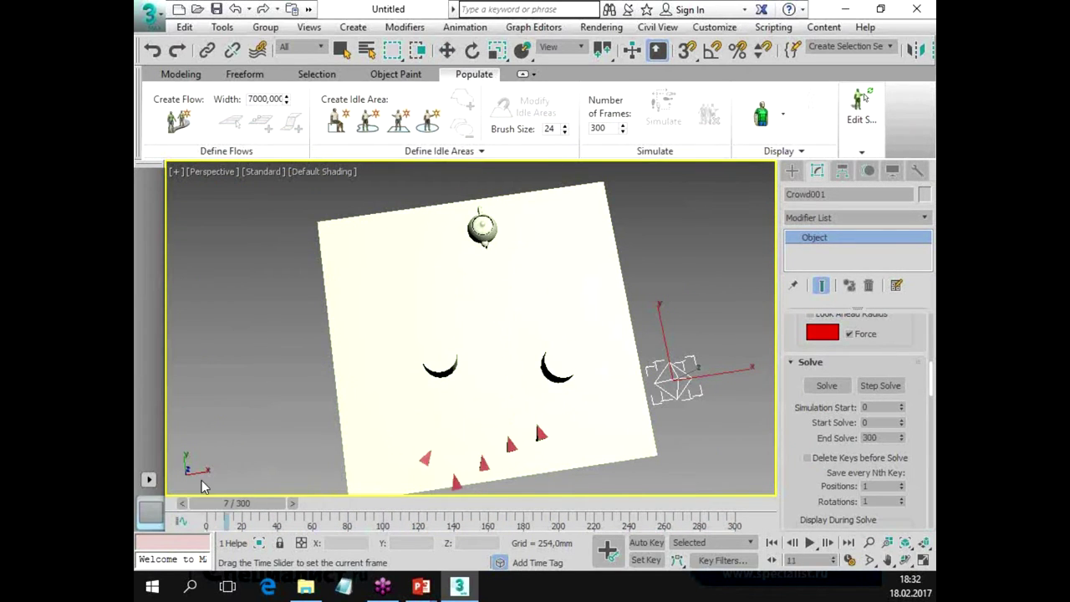
key("w")
Orbit and zoom in closely on the cylinders and agents.
mouse_move(501, 351)
middle_mouse_down("alt")
mouse_move(543, 357)
mouse_move(578, 228)
middle_mouse_up("alt")
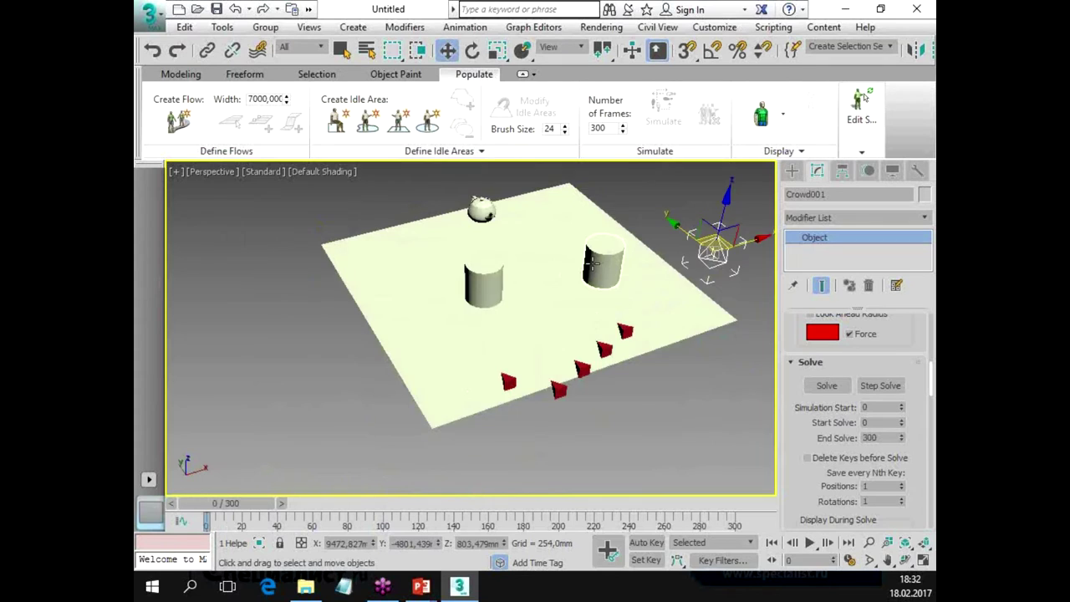
scroll(502, 351, "up", 3)
left_click_drag(256, 500, 325, 518)
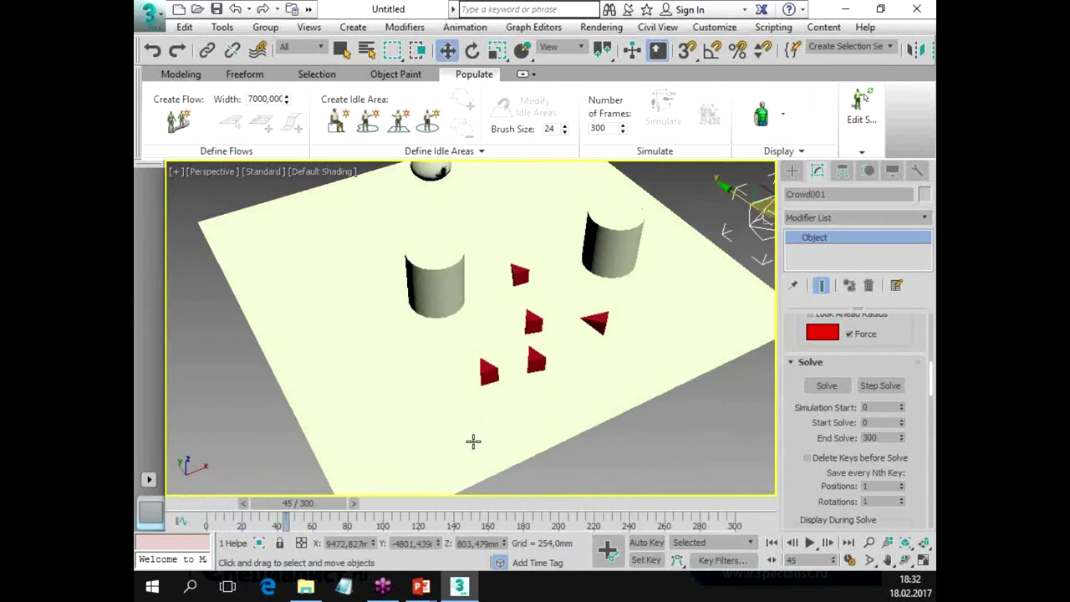
middle_click_drag(471, 439, 482, 459, "alt")
scroll(516, 334, "up", 3)
scroll(567, 336, "up", 2)
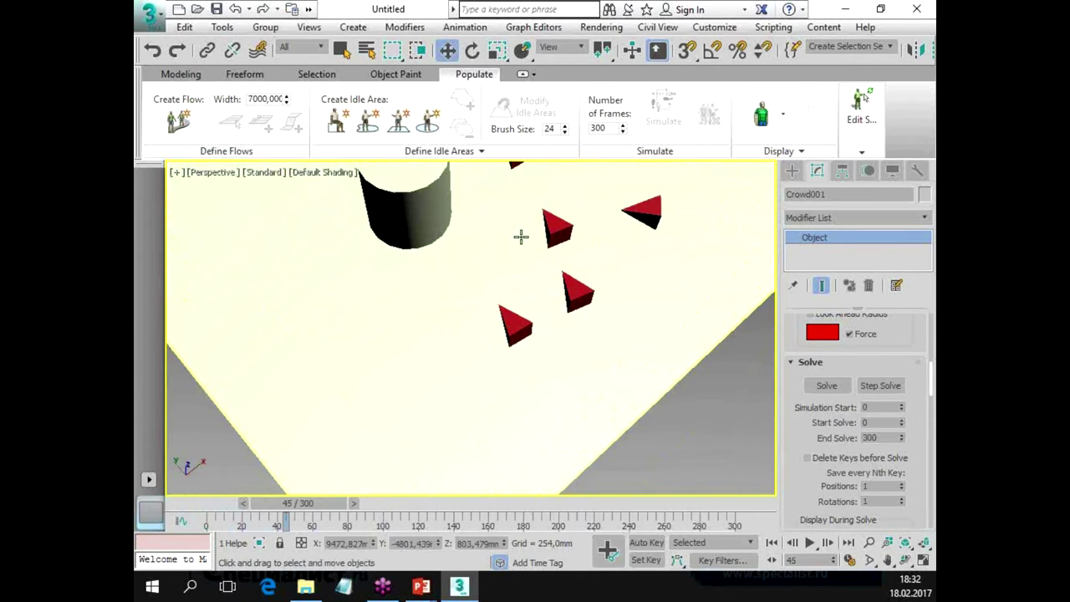
Turn on Display Hard Radius for the Avoid behavior and switch to wireframe.
left_click_drag(795, 448, 800, 533)
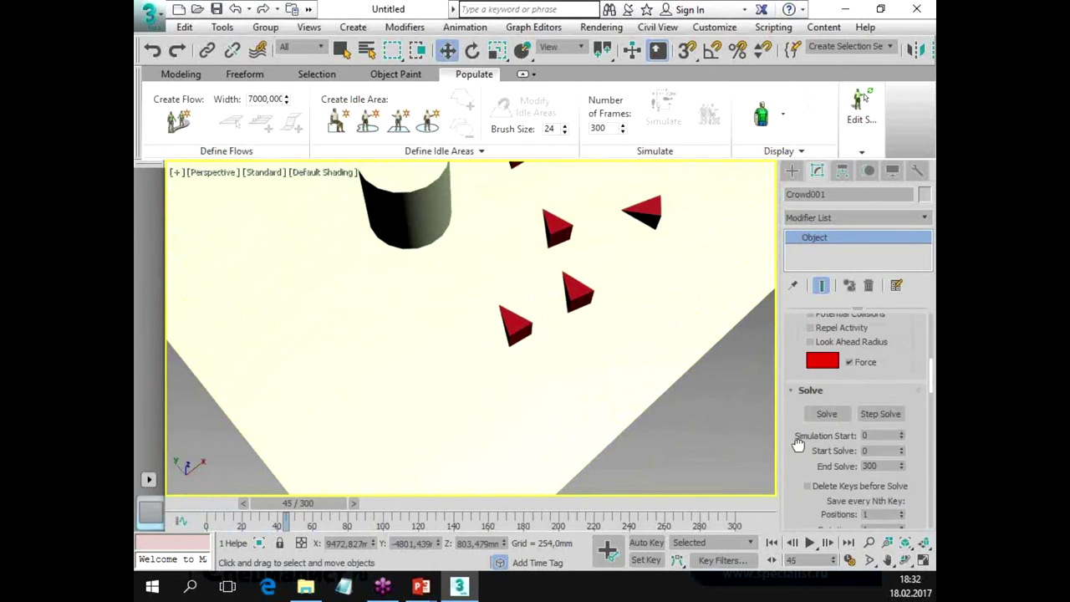
scroll(801, 489, "up", 4)
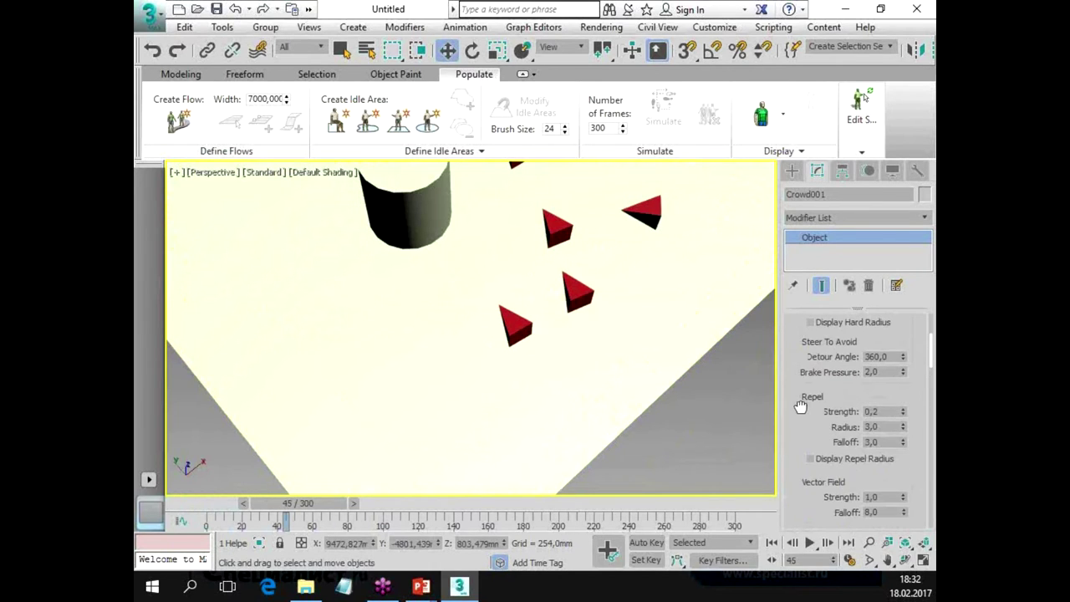
scroll(800, 410, "up", 1)
scroll(799, 422, "up", 1)
left_click(809, 344)
key("F3")
Show Crowd001's repel-radius circles, lower Repel Radius from 3,0 to 1,6, then hide the circles.
middle_click_drag(661, 360, 644, 380, "alt")
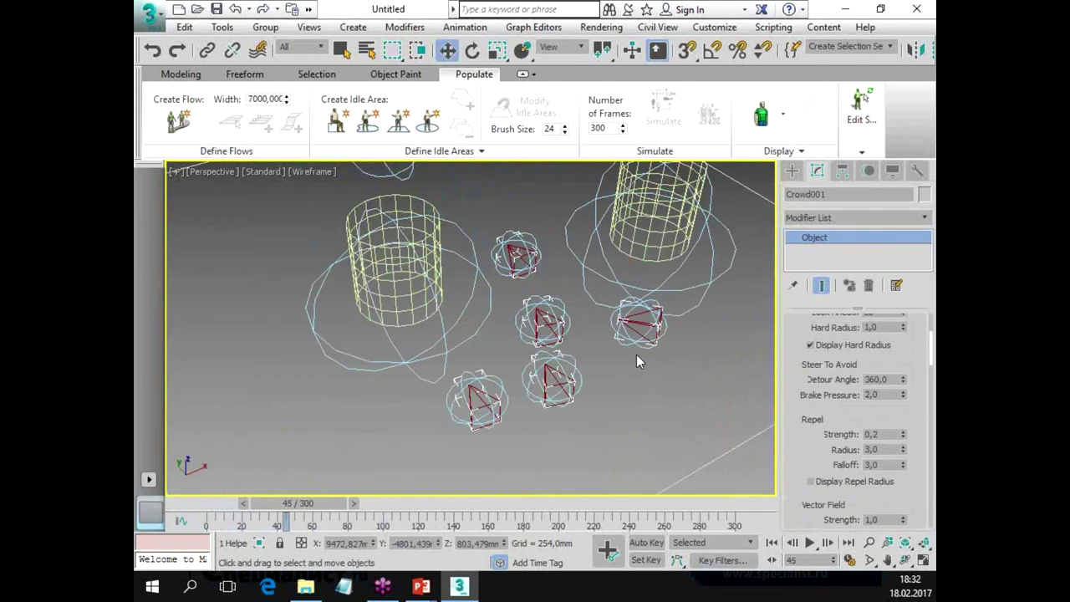
middle_click_drag(616, 370, 612, 399, "alt")
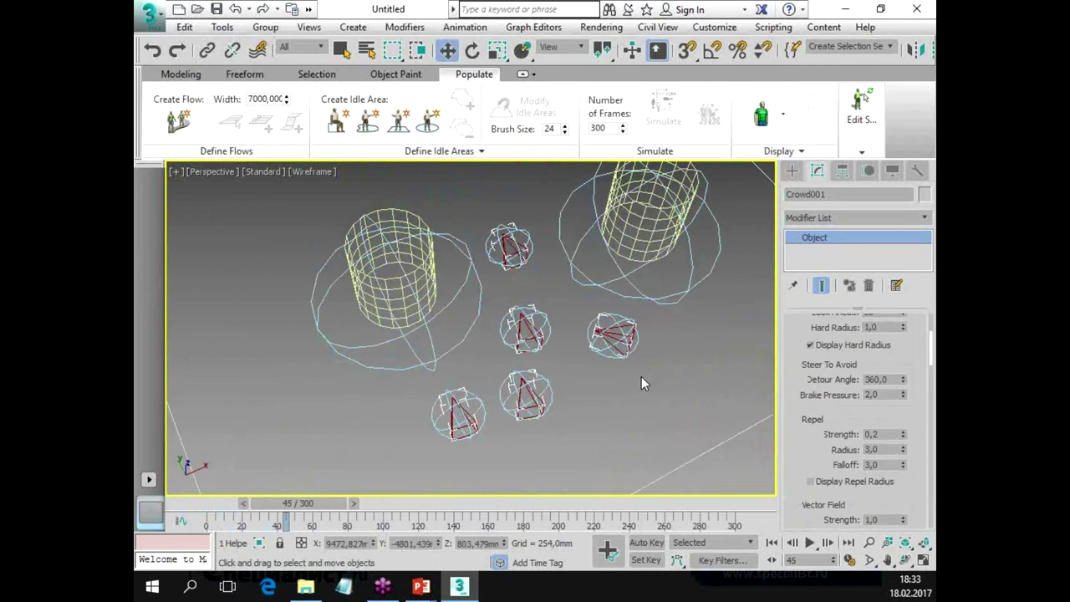
middle_click_drag(641, 383, 492, 349, "alt")
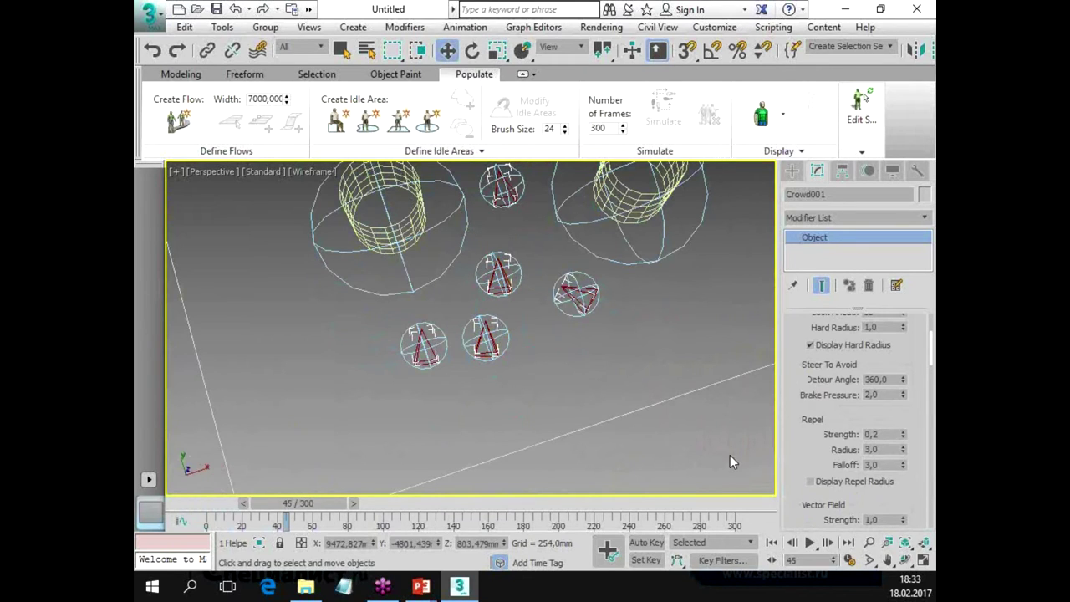
left_click_drag(809, 449, 804, 352)
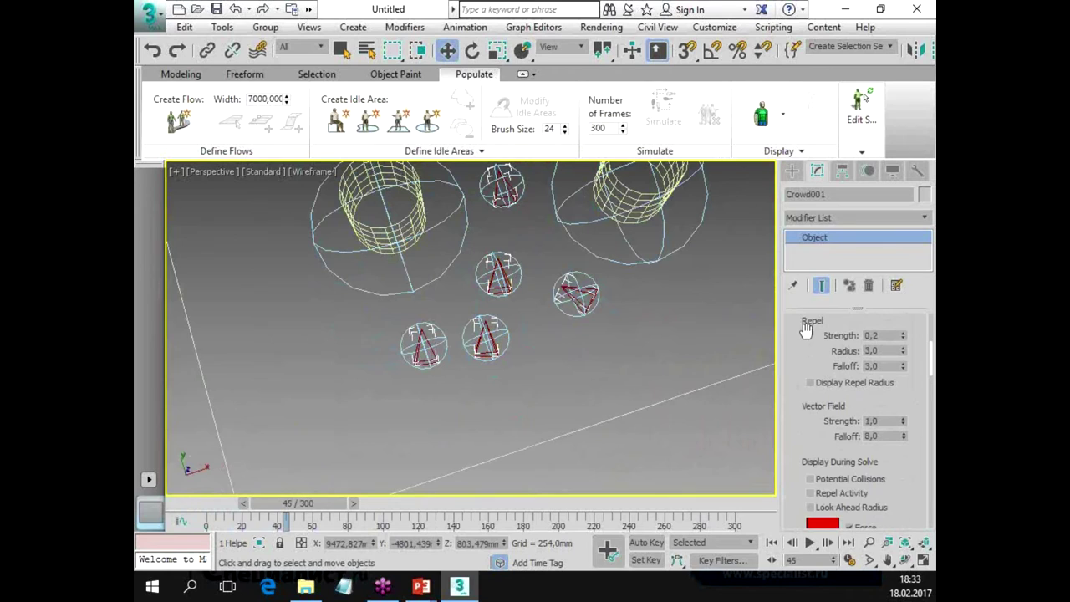
left_click(809, 383)
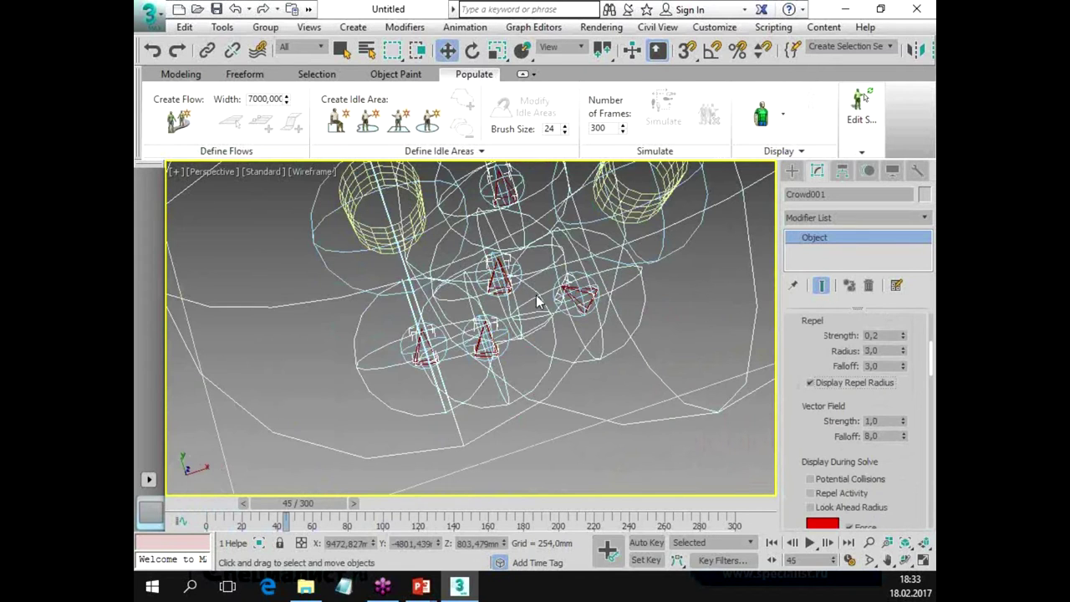
middle_click_drag(613, 310, 615, 277, "alt")
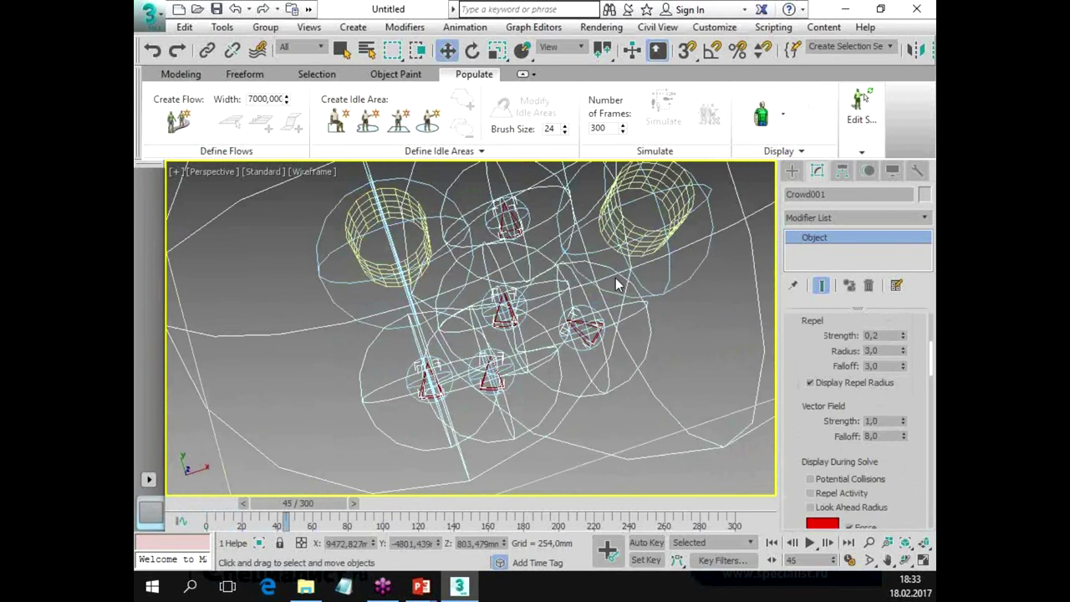
left_click_drag(903, 351, 906, 367)
left_click(810, 383)
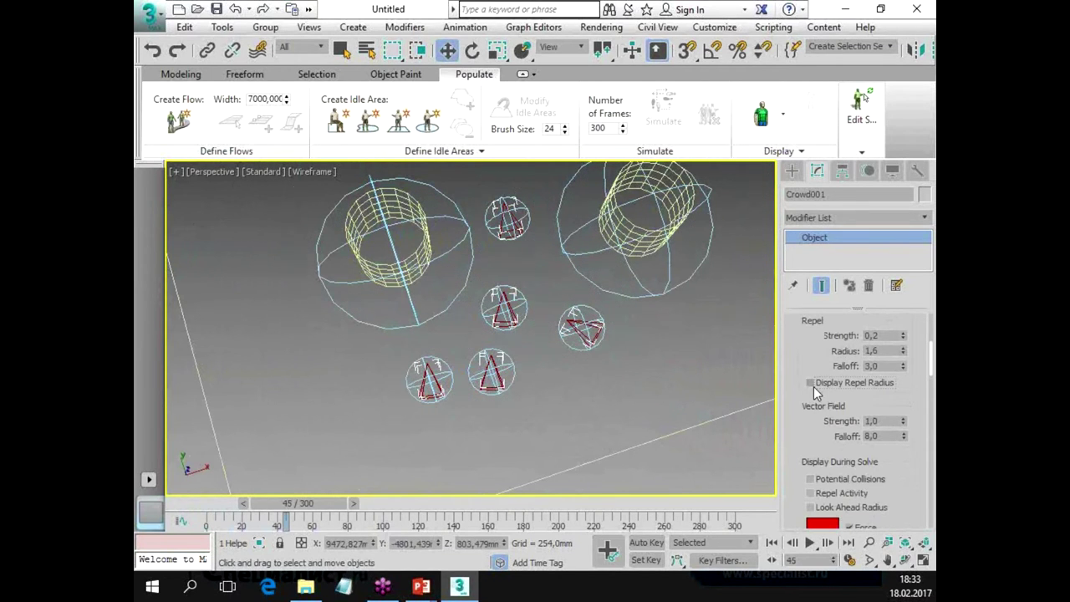
scroll(810, 351, "down", 5)
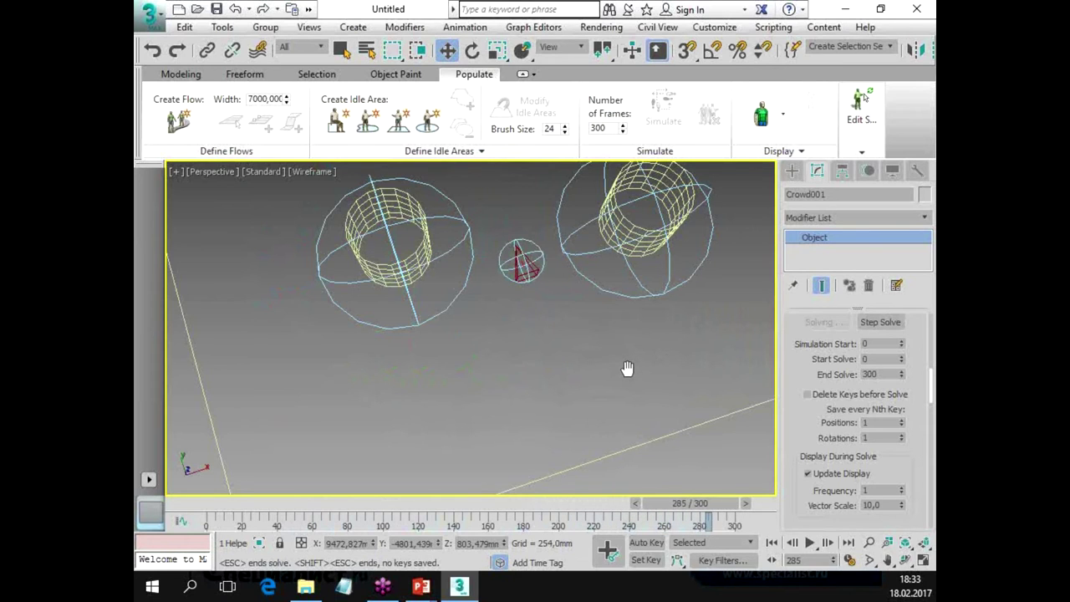
Rewind to frame 0 and scrub the solved animation to watch agents walk between the cylinders.
scroll(628, 368, "down", 5)
middle_click_drag(566, 437, 598, 305, "alt")
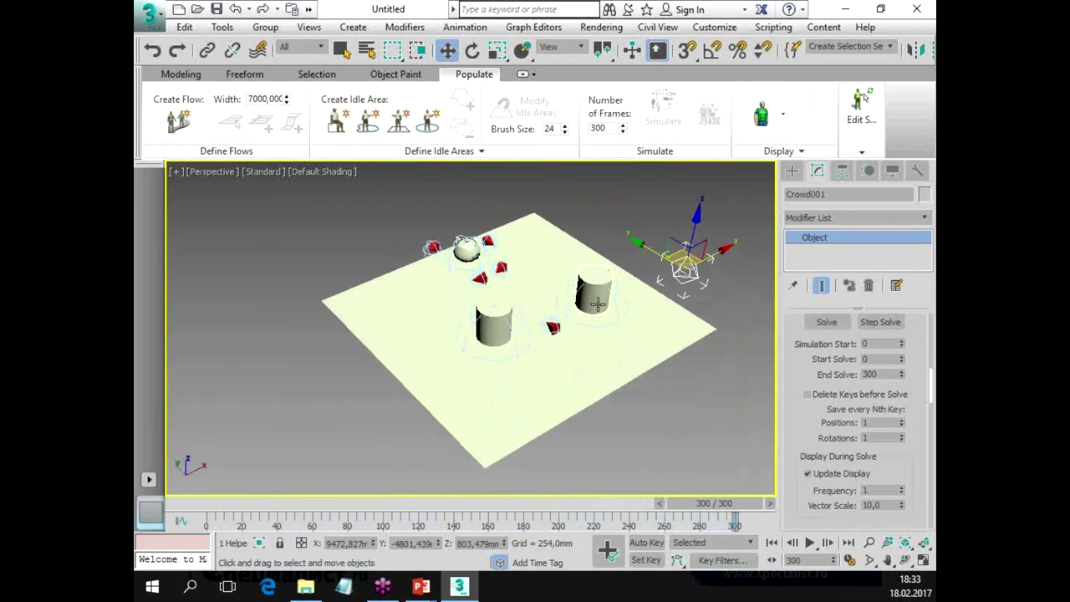
key("Home")
middle_click_drag(421, 387, 259, 501, "alt")
mouse_move(259, 502)
left_mouse_down()
mouse_move(542, 505)
mouse_move(258, 482)
mouse_move(457, 481)
mouse_move(590, 464)
mouse_move(309, 470)
mouse_move(216, 493)
mouse_move(549, 492)
mouse_move(548, 501)
mouse_move(276, 502)
mouse_move(201, 513)
left_mouse_up()
key("w")
mouse_move(618, 393)
middle_mouse_down("alt")
mouse_move(626, 401)
mouse_move(616, 358)
mouse_move(634, 385)
middle_mouse_up("alt")
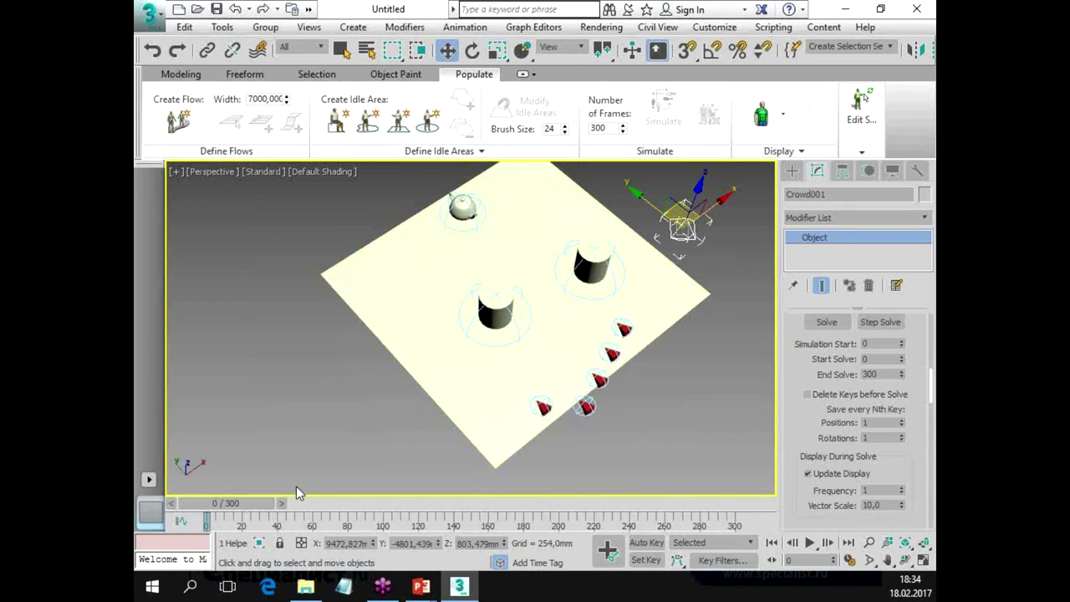
mouse_move(255, 502)
left_mouse_down()
mouse_move(434, 539)
mouse_move(222, 502)
left_mouse_up()
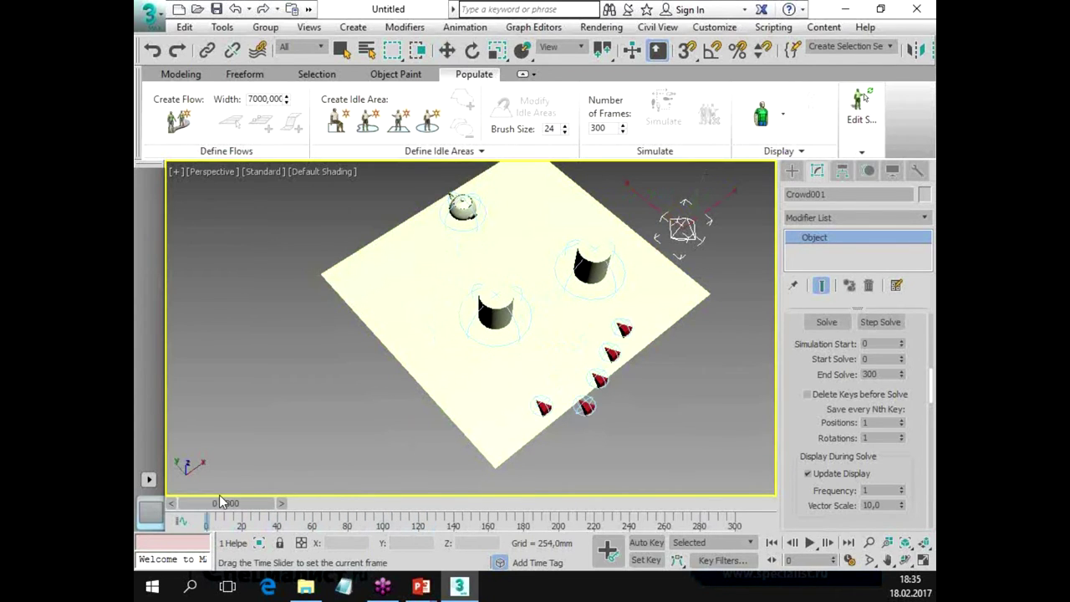
key("w")
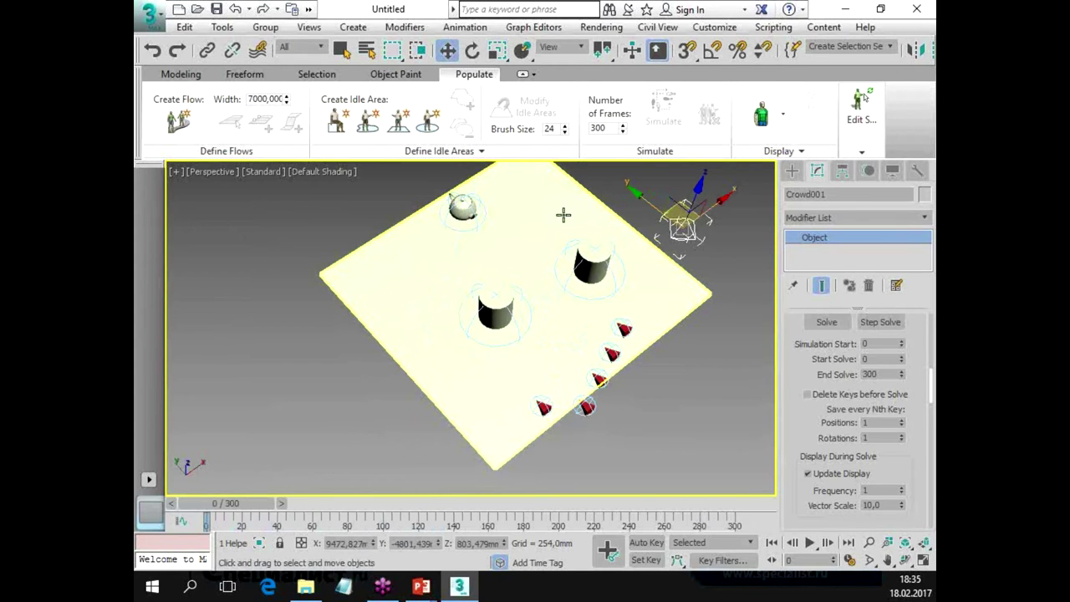
scroll(646, 392, "down", 2)
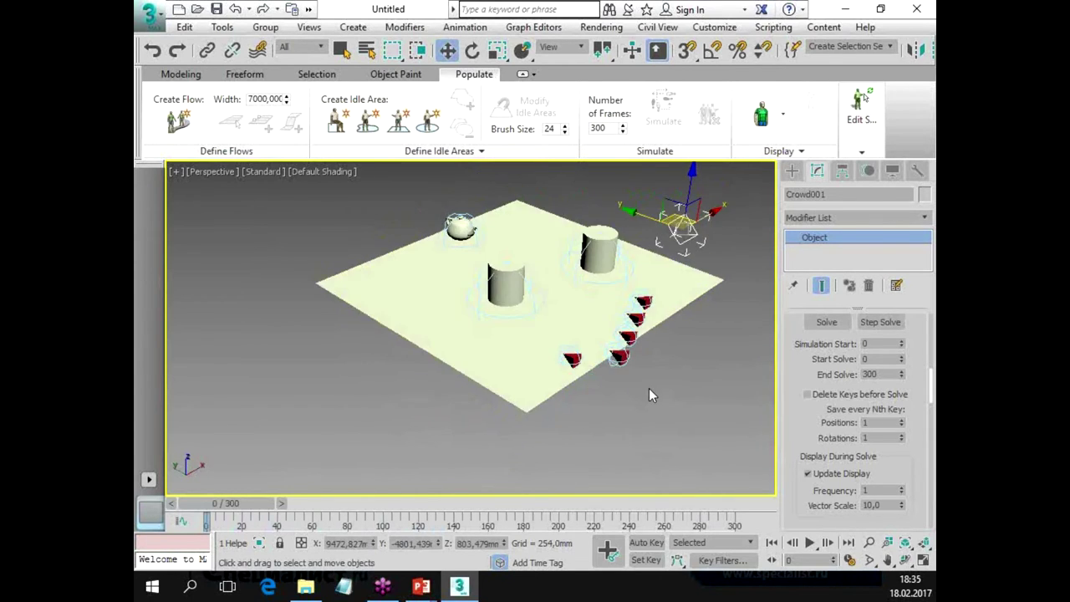
scroll(649, 388, "up", 8)
middle_click_drag(628, 329, 581, 373)
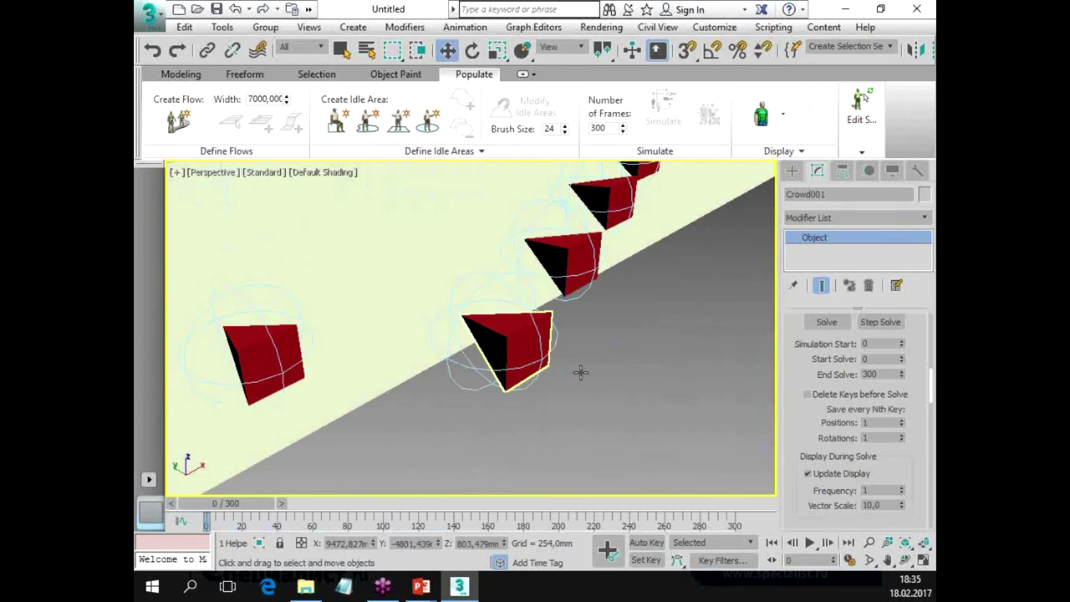
left_click(509, 346)
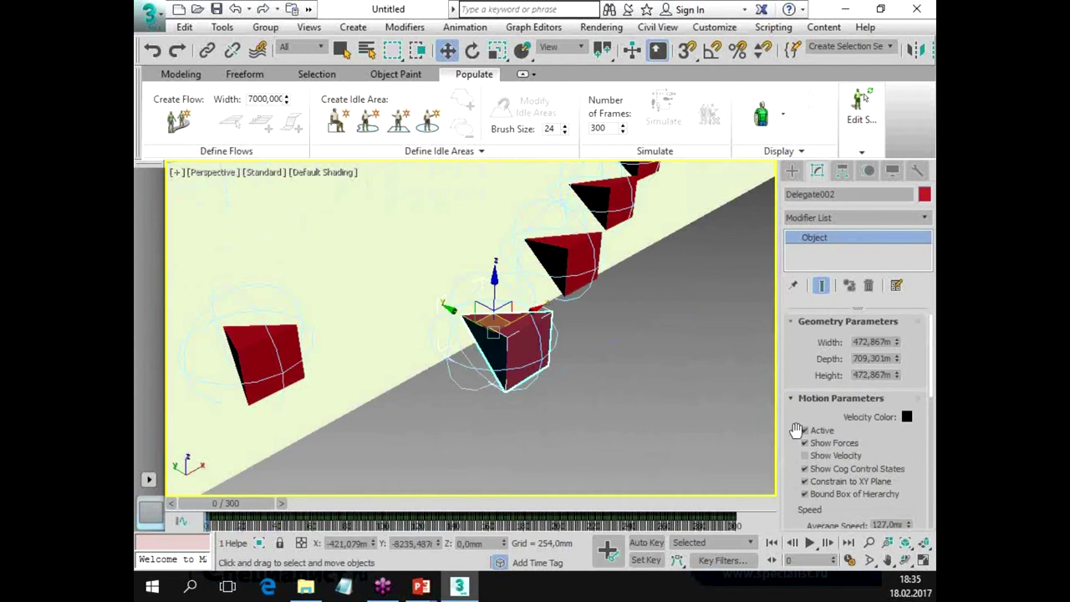
scroll(790, 335, "down", 2)
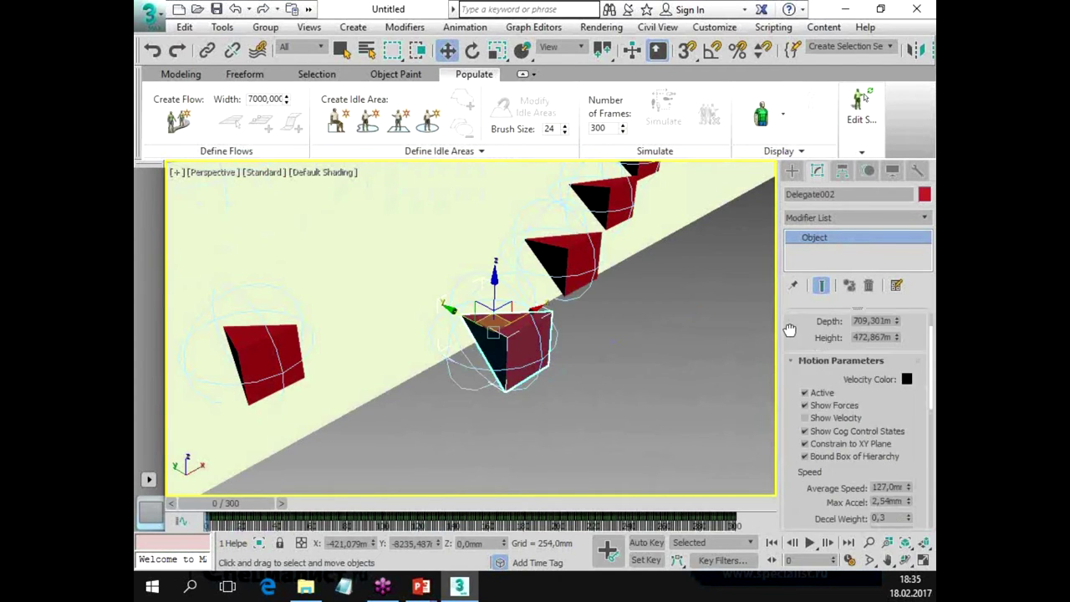
scroll(794, 293, "down", 3)
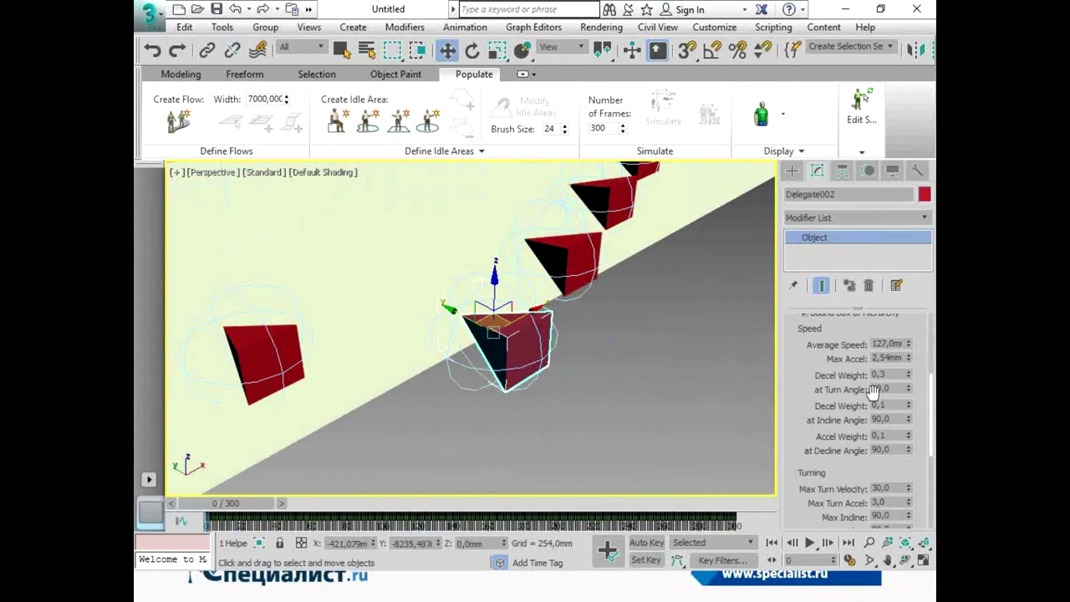
scroll(846, 399, "down", 3)
scroll(840, 351, "down", 2)
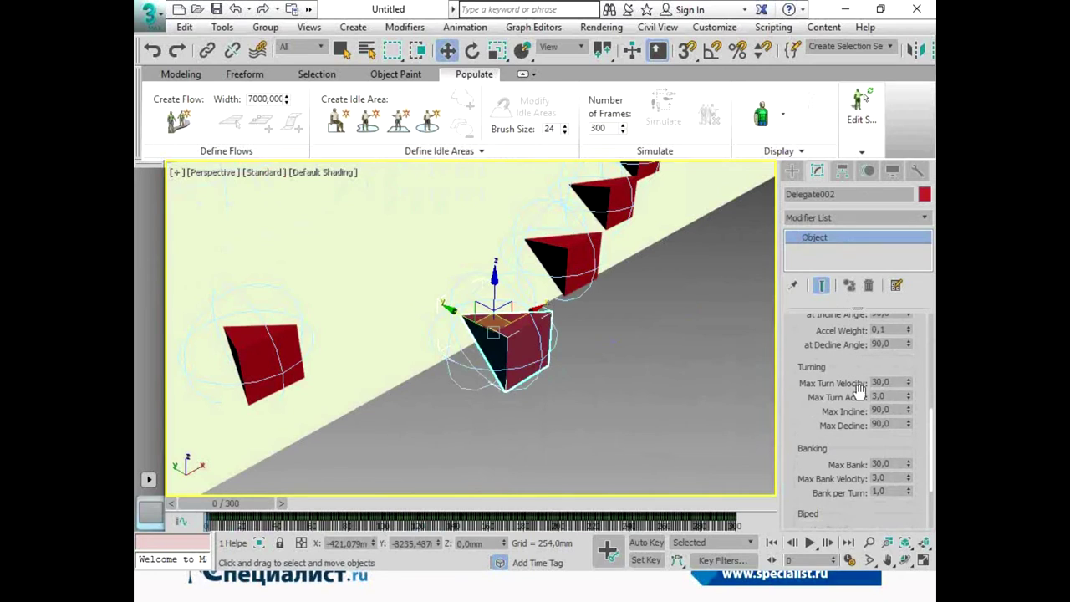
scroll(813, 409, "down", 1)
left_click_drag(812, 409, 809, 338)
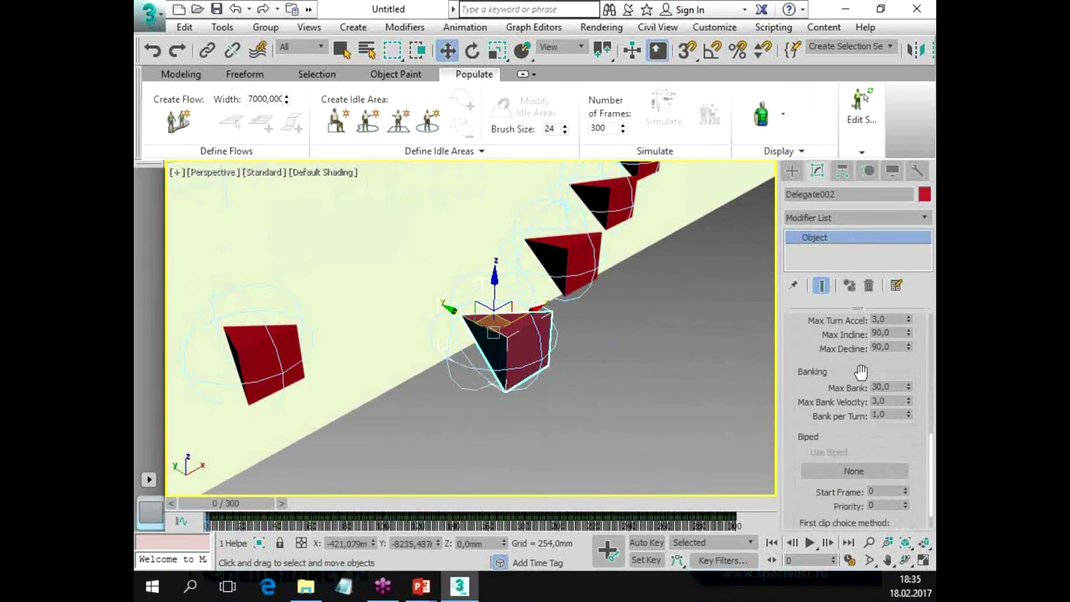
scroll(576, 356, "down", 2)
scroll(593, 368, "down", 3)
scroll(652, 368, "down", 3)
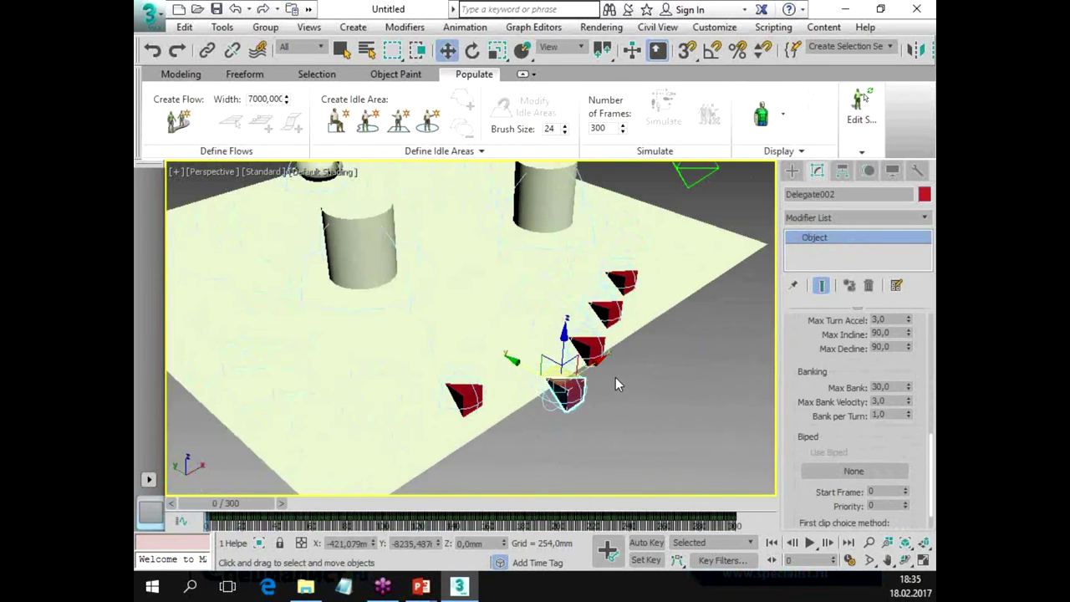
scroll(704, 368, "down", 2)
middle_click_drag(713, 379, 570, 387, "alt")
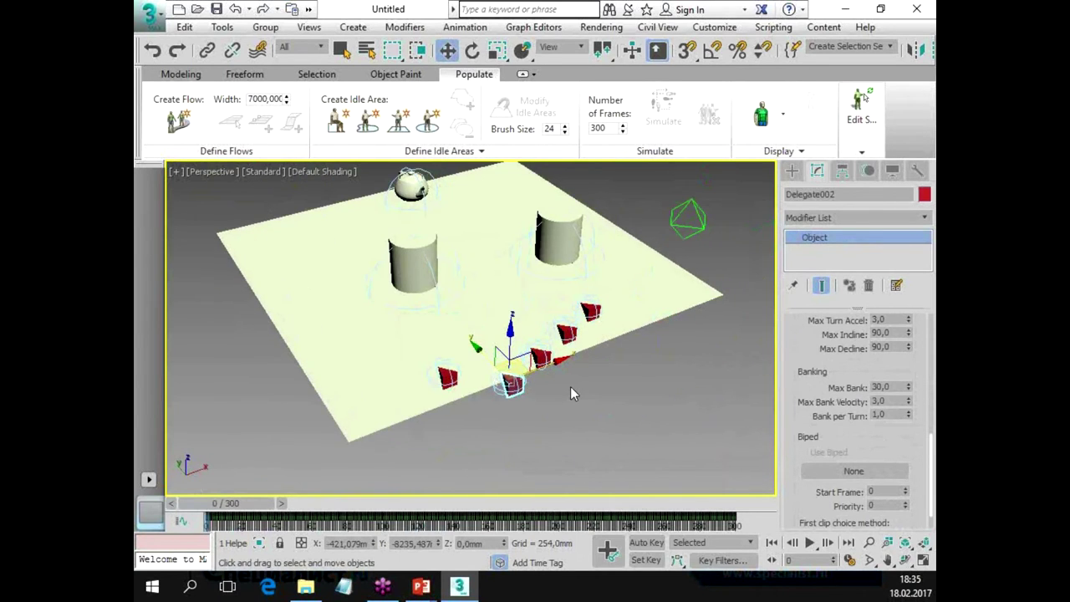
left_click(628, 434)
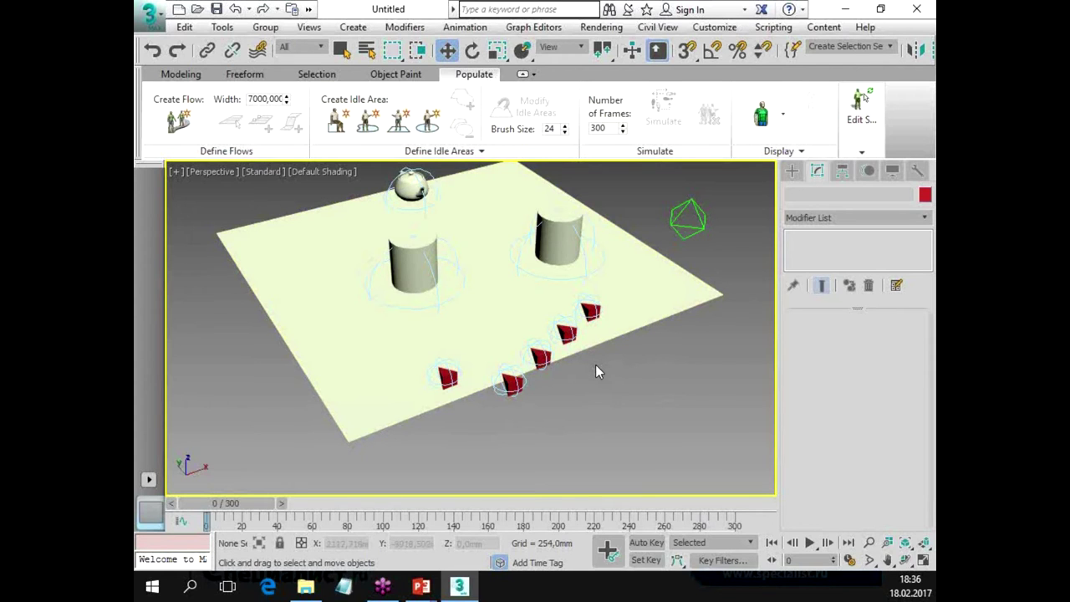
middle_click_drag(709, 374, 616, 364)
Create a GeoSphere in the maximized Top view beside the row of agents.
scroll(622, 351, "down", 3)
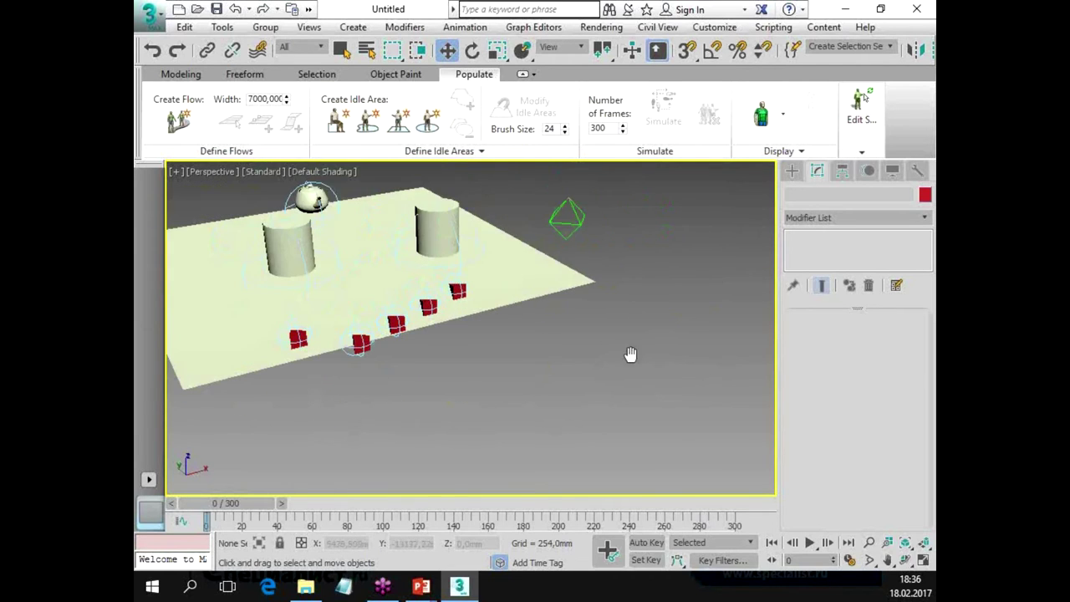
left_click(792, 170)
key("alt+w")
left_click(626, 246)
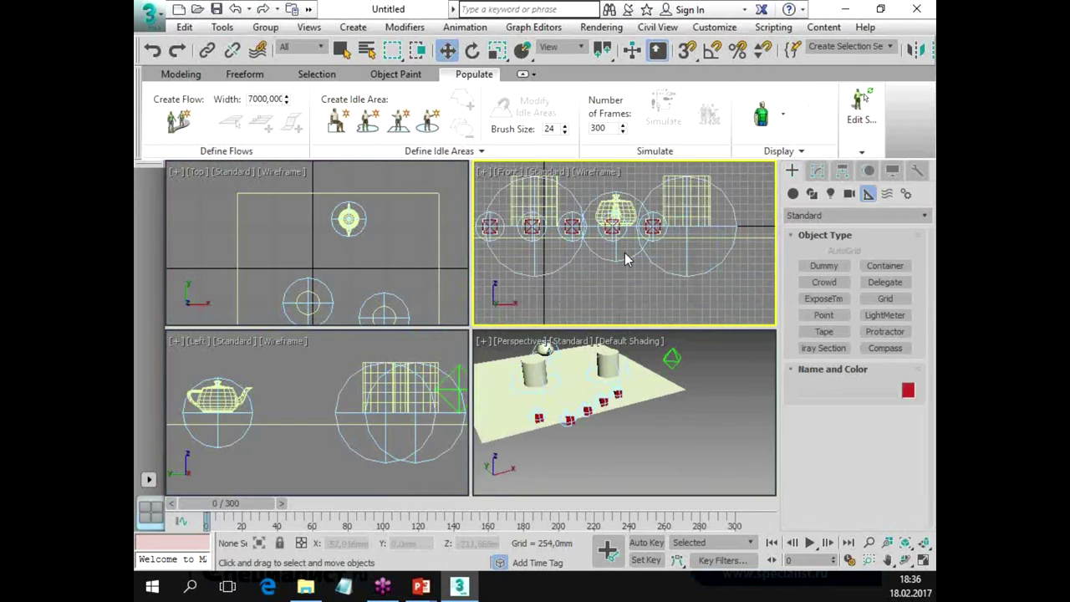
key("alt+w")
left_click(793, 194)
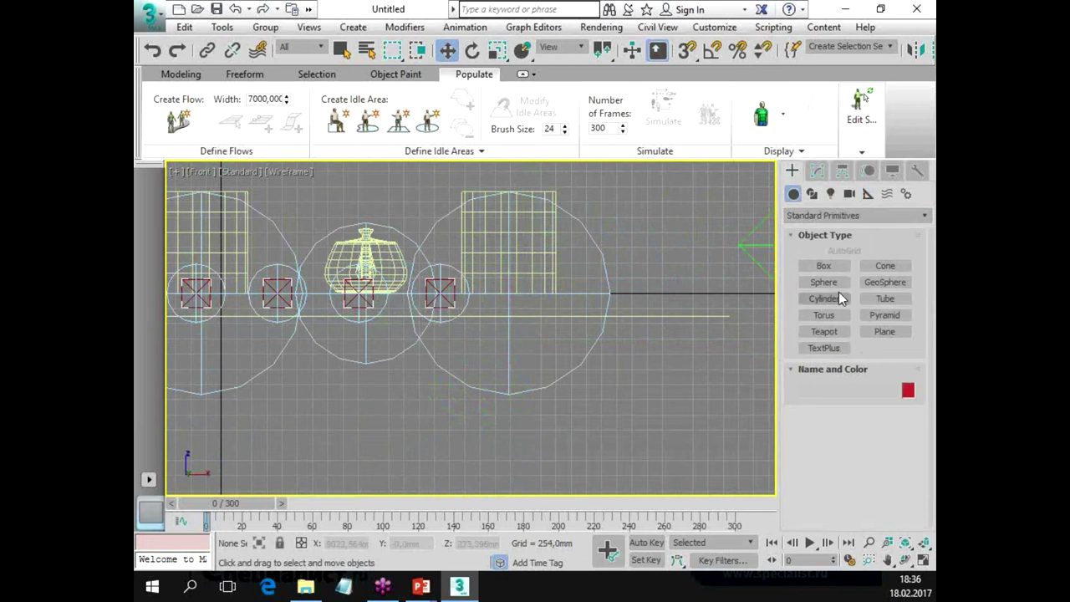
left_click(877, 282)
key("alt+w")
left_click(410, 254)
key("alt+w")
scroll(516, 350, "up", 3)
scroll(516, 349, "up", 3)
middle_click_drag(516, 350, 496, 361)
left_click_drag(558, 334, 568, 360)
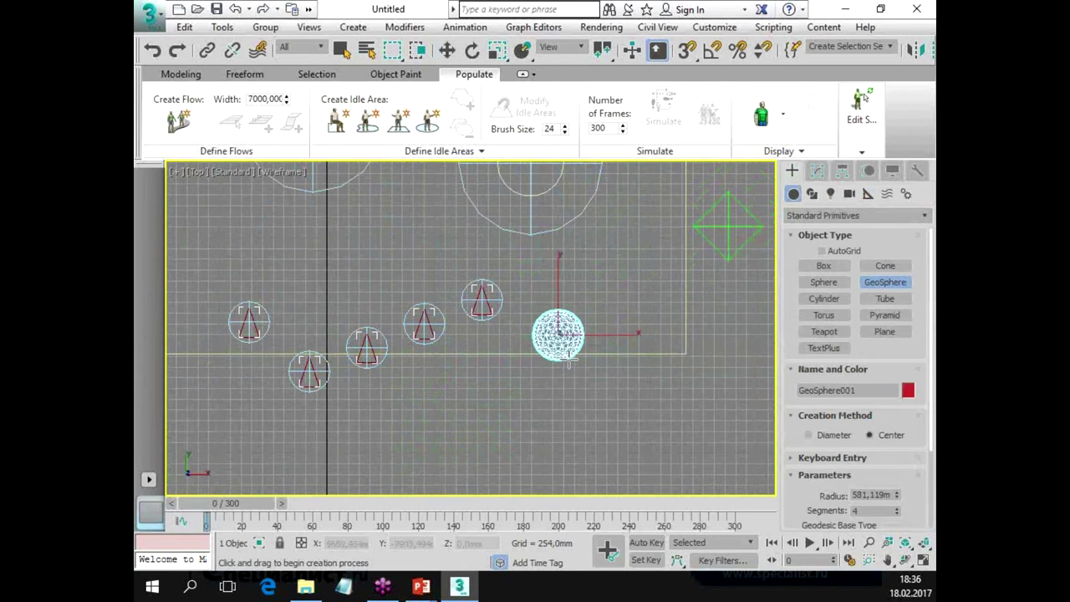
Reduce the GeoSphere's radius to about 500, frame it in Perspective, and turn on Auto Key.
key("alt+w")
right_click(611, 402)
key("alt+w")
scroll(573, 384, "up", 3)
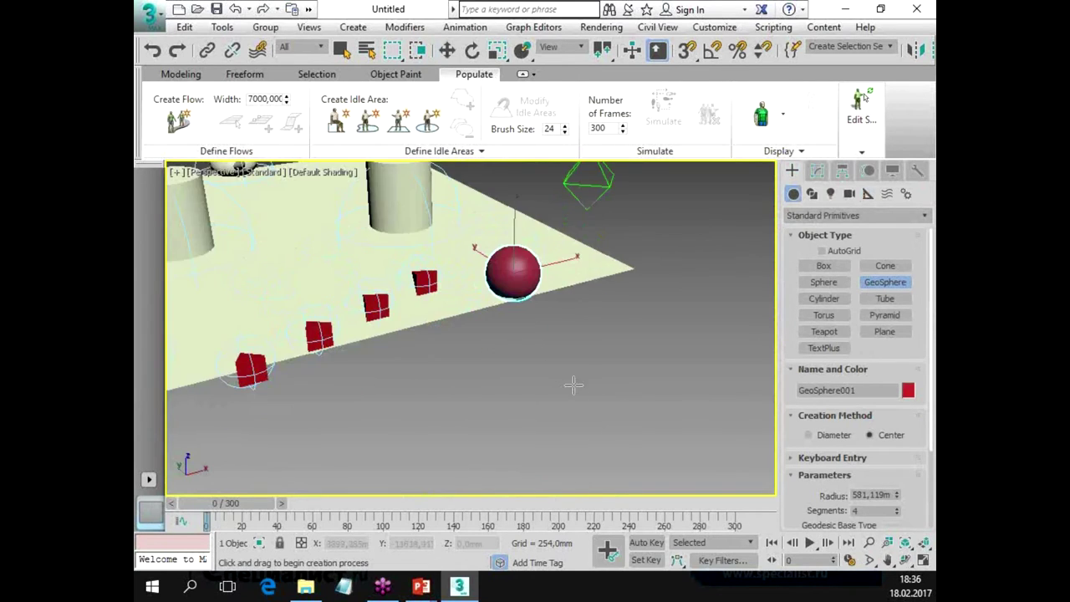
scroll(574, 384, "up", 2)
scroll(552, 361, "up", 2)
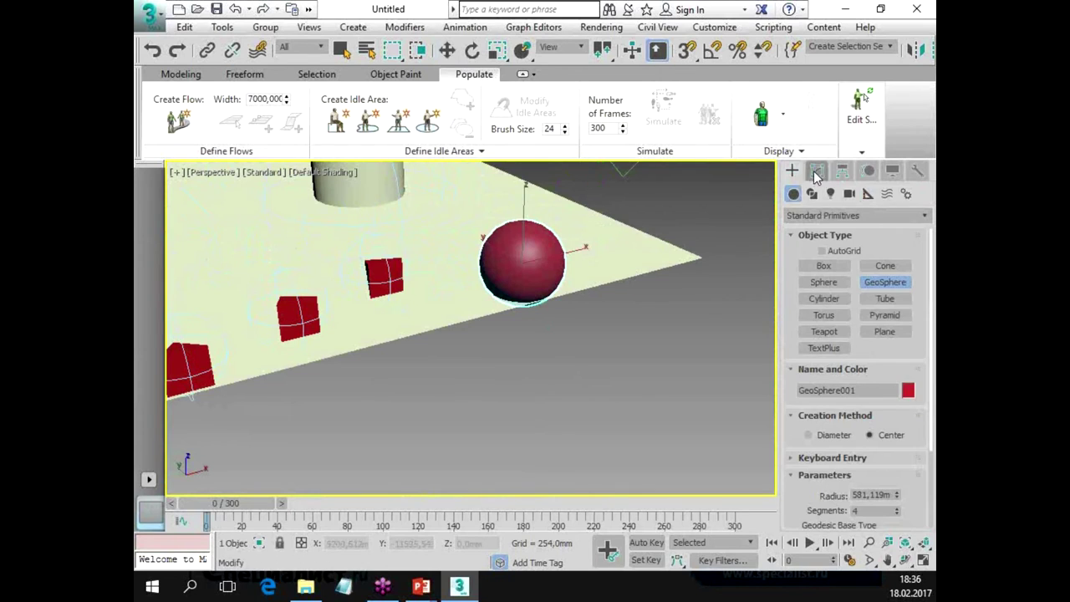
left_click(816, 172)
left_click_drag(896, 341, 892, 358)
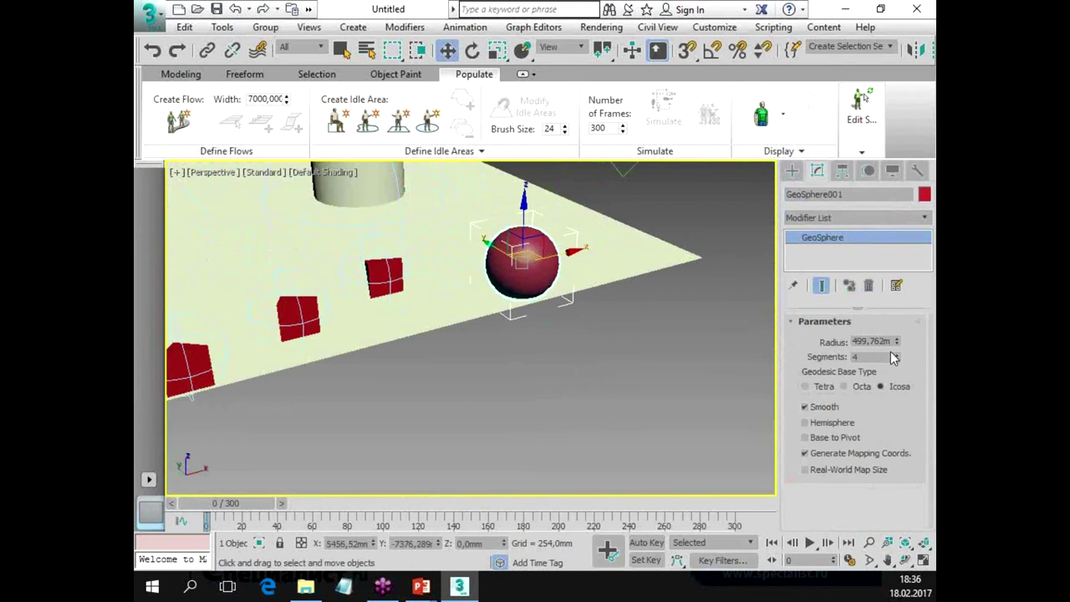
middle_click_drag(599, 353, 573, 363, "alt")
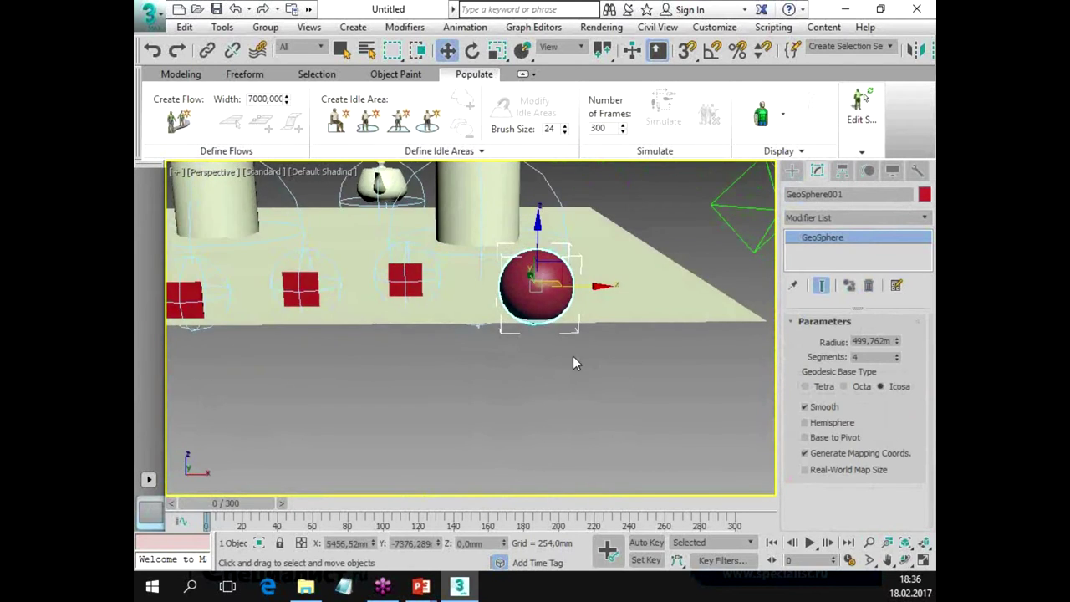
scroll(572, 363, "up", 2)
middle_click_drag(535, 318, 560, 376)
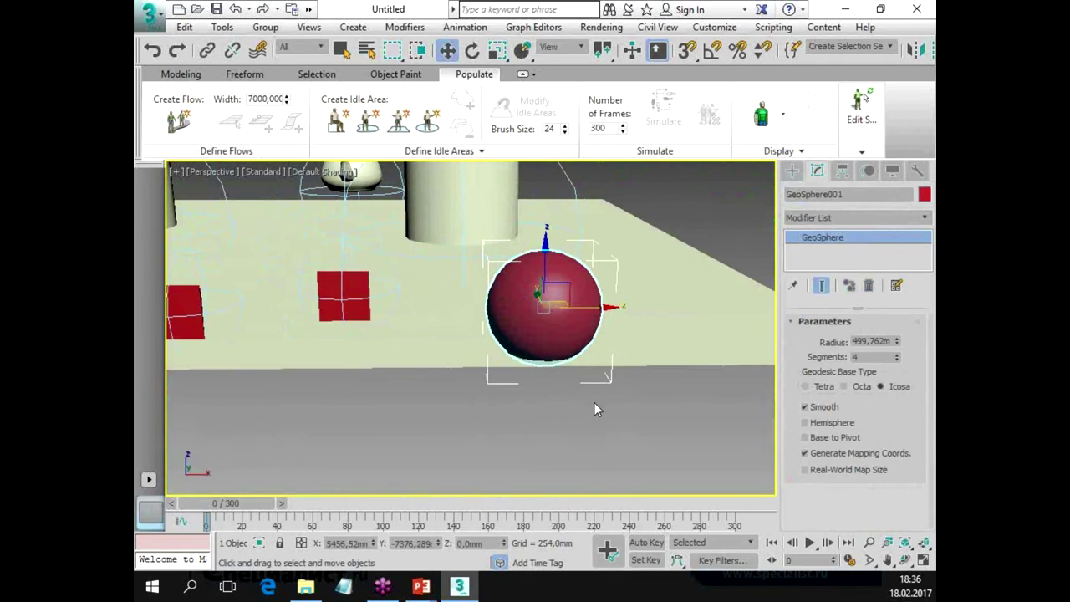
key("n")
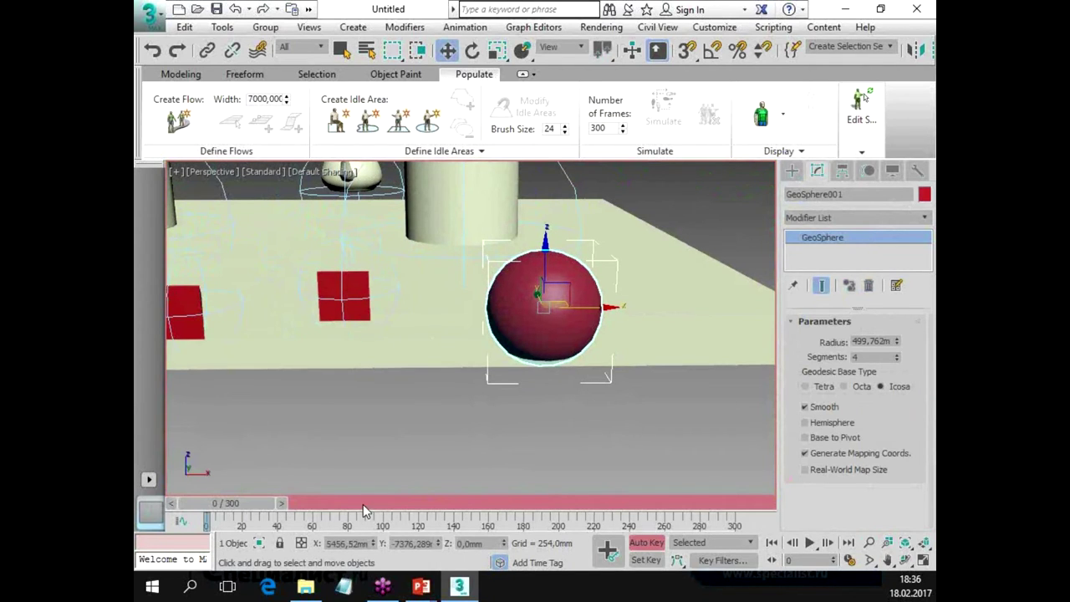
Key the sphere raised at frame 0, lowered at frame 12, and copy the frame 0 key to frame 16.
left_click_drag(545, 238, 544, 200)
left_click_drag(246, 504, 264, 502)
left_click_drag(545, 220, 554, 256)
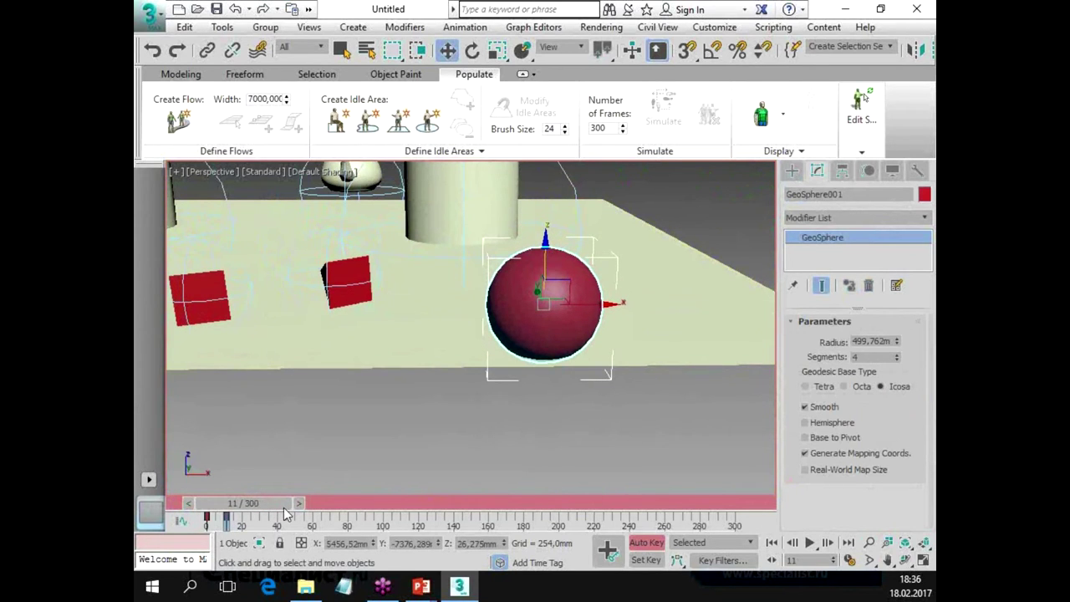
left_click_drag(206, 518, 248, 521, "shift")
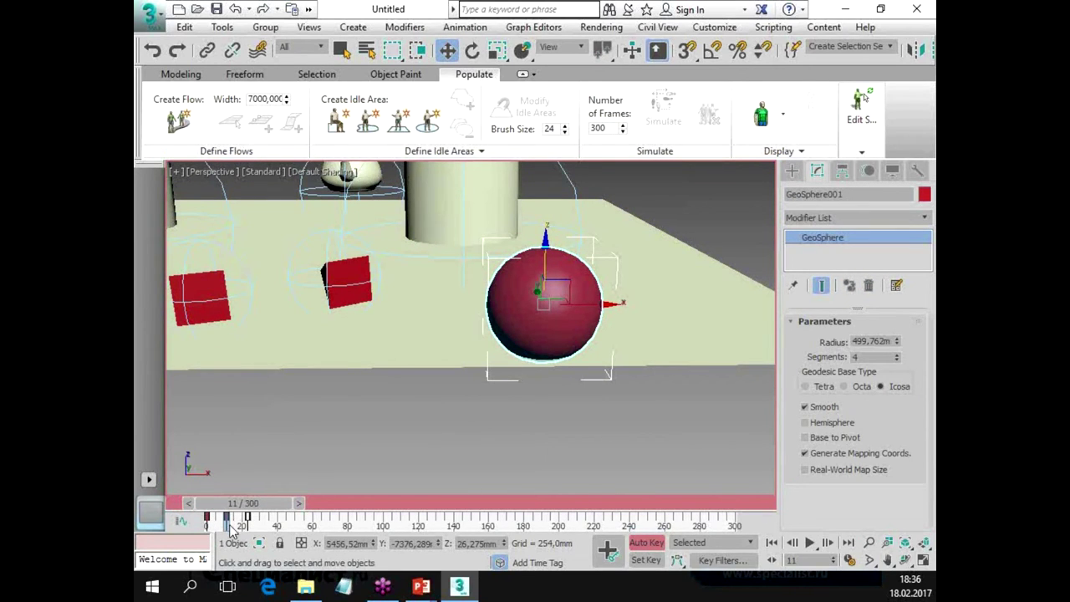
Set the Position key's incoming and outgoing tangent types, then play back the bounce from frame 0.
right_click(227, 525)
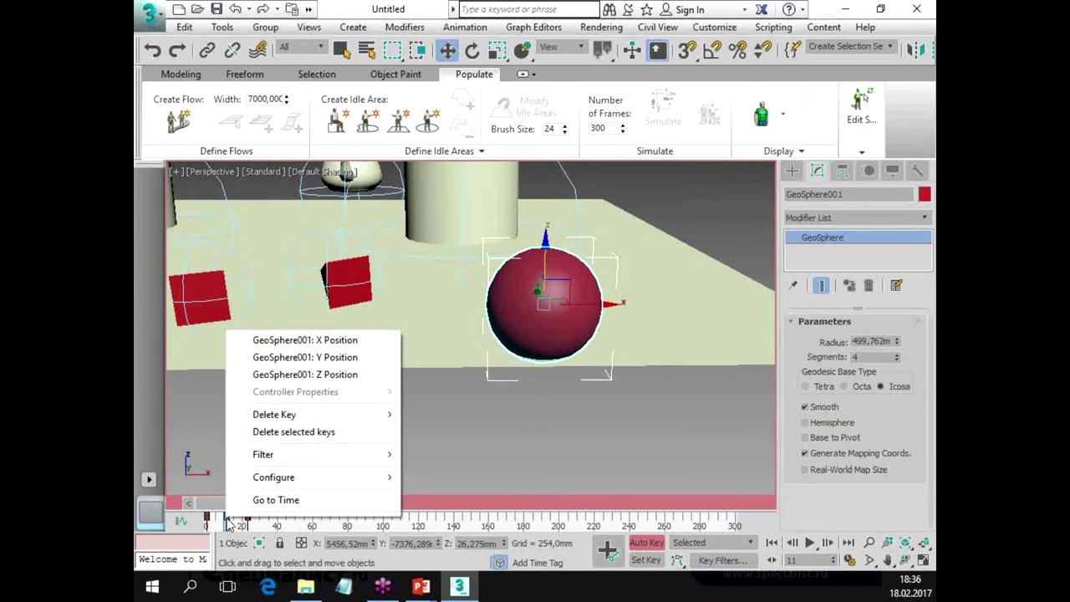
left_click(351, 357)
left_click(331, 424)
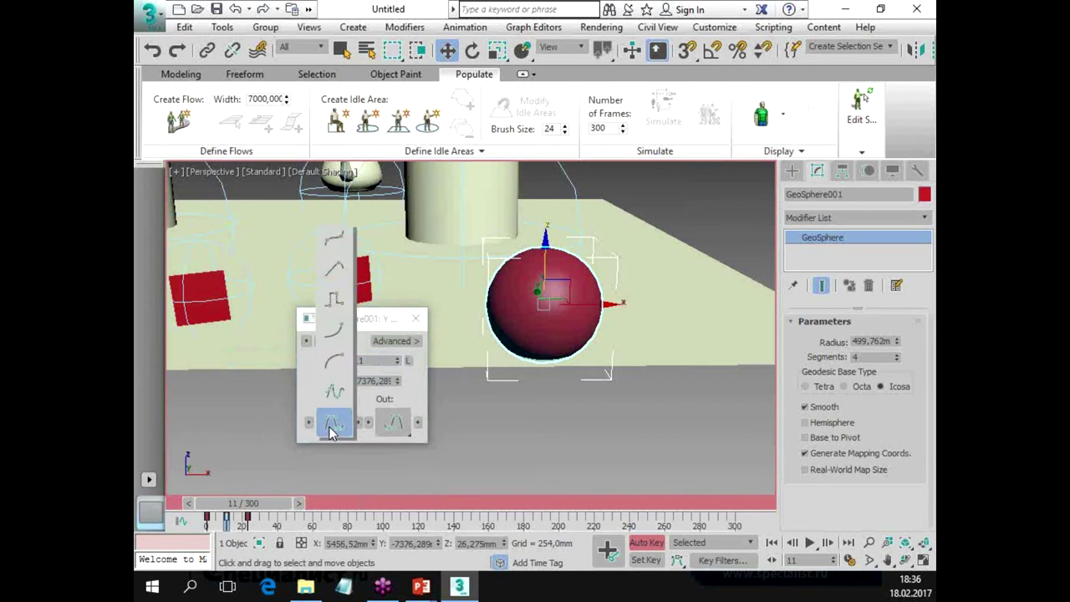
left_click(334, 267)
left_click(392, 423)
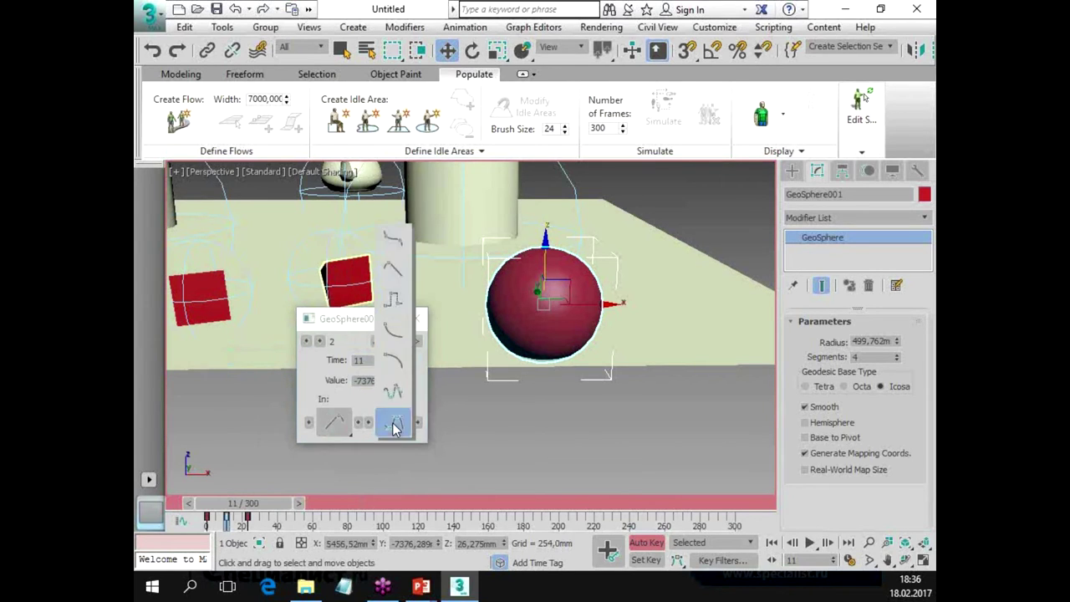
left_click(394, 273)
left_click(415, 319)
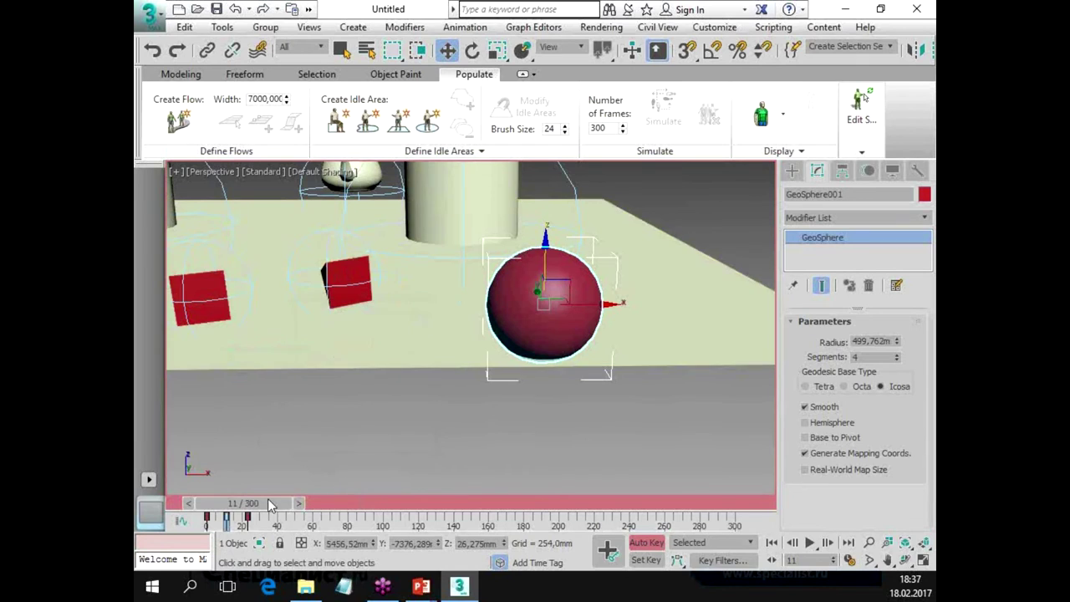
left_click_drag(242, 502, 226, 503)
left_click(809, 542)
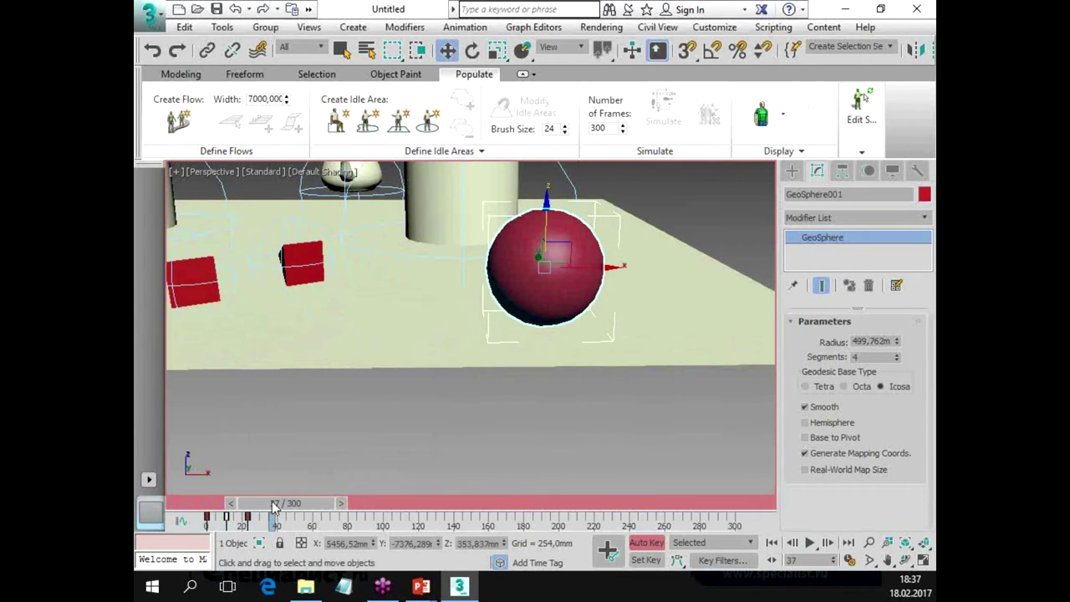
Enable Show Selection Range and scale the sphere's keys toward frame 0.
left_click_drag(252, 525, 231, 526)
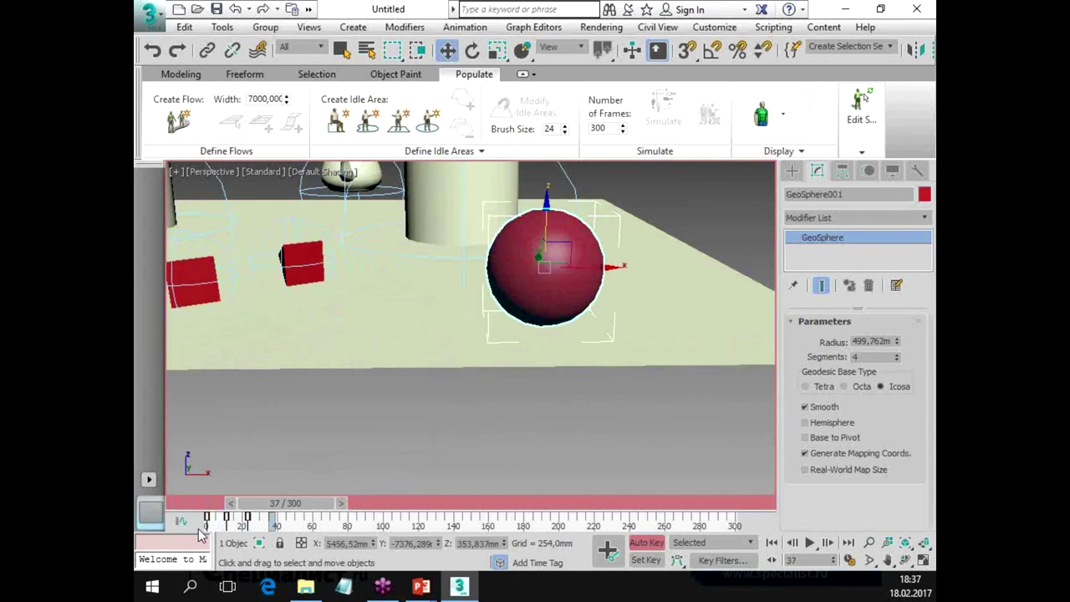
right_click(264, 529)
mouse_move(309, 483)
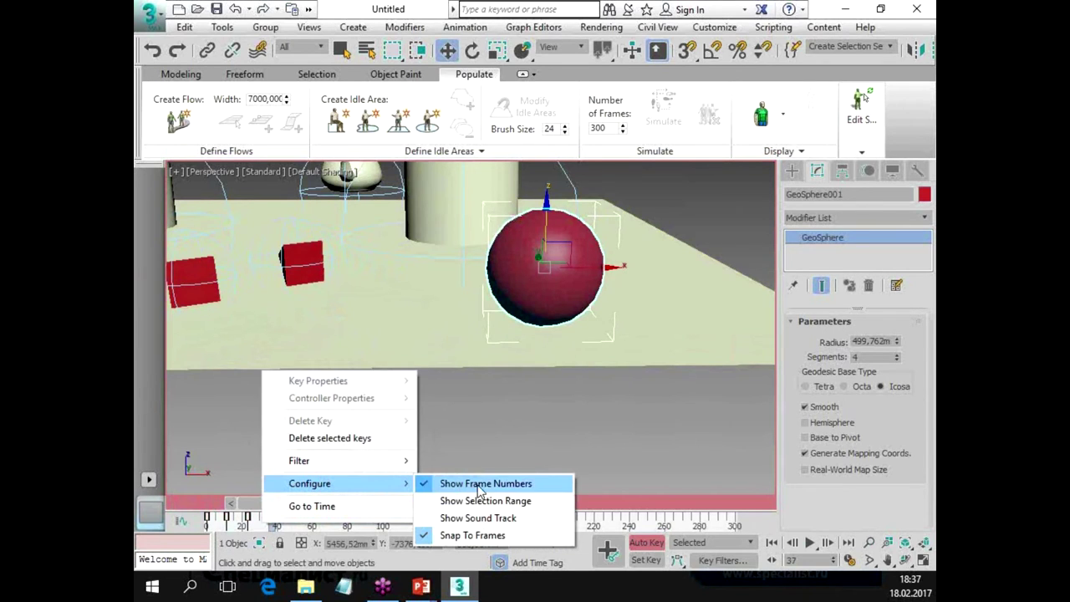
left_click(493, 502)
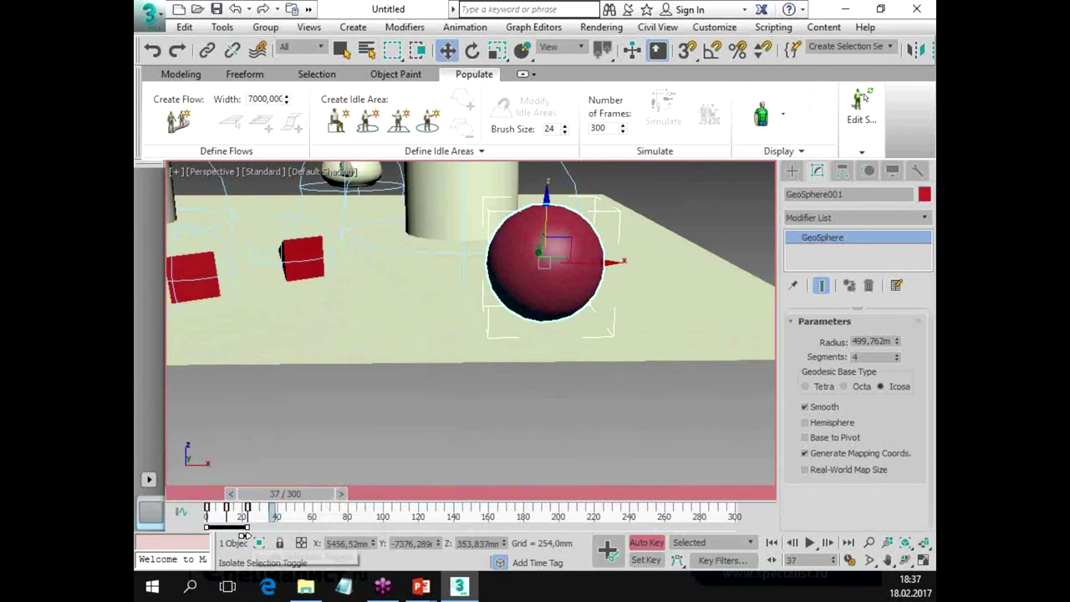
left_click_drag(245, 528, 238, 528)
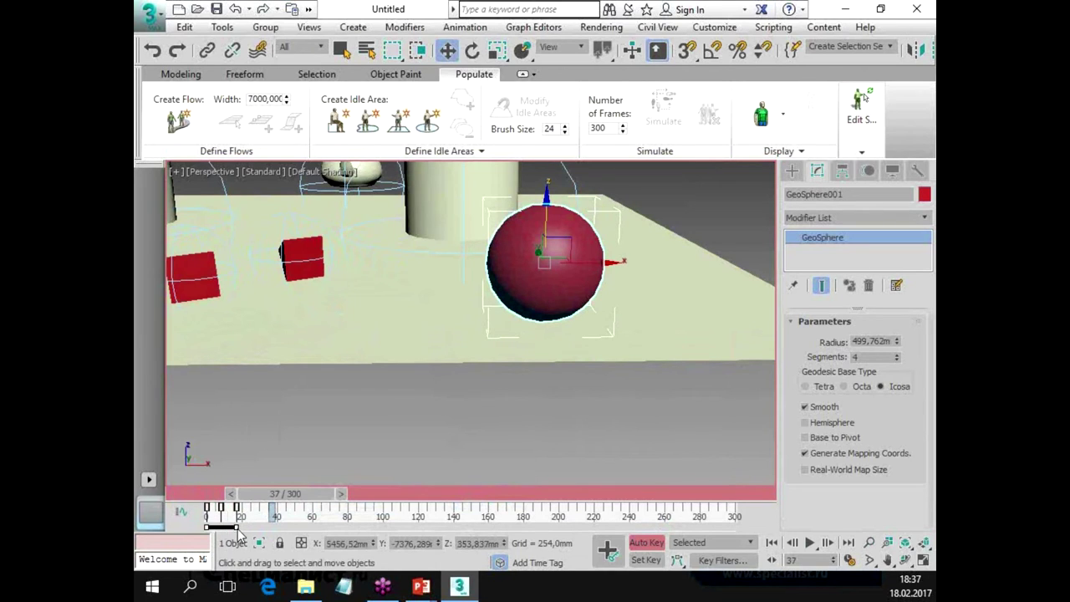
left_click_drag(276, 495, 194, 507)
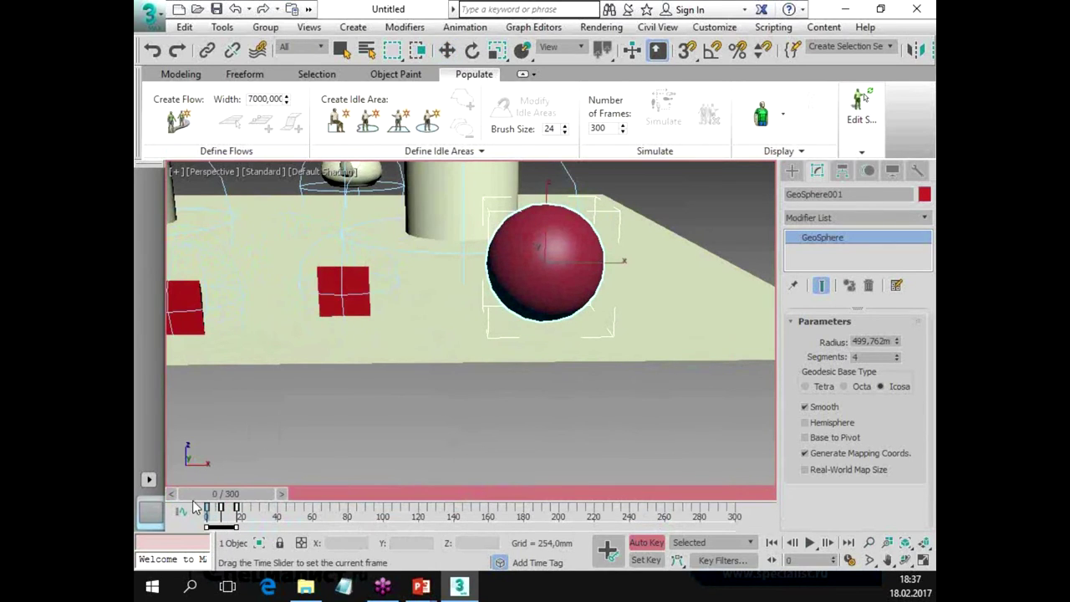
key("w")
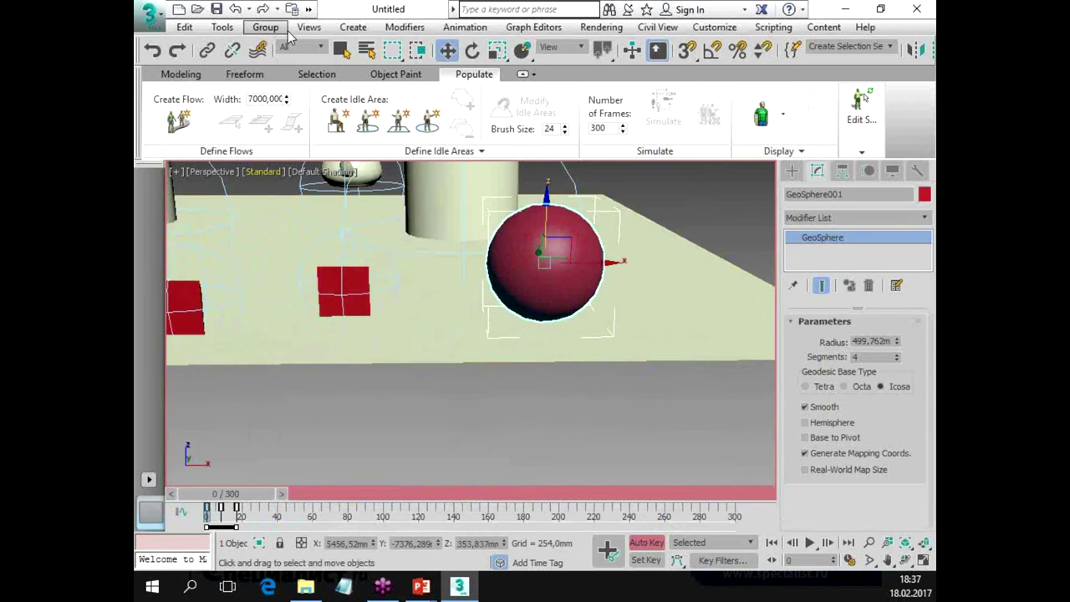
In Track View - Dope Sheet, expand GeoSphere001's Transform and select its X, Y, Z Position tracks.
left_click(462, 27)
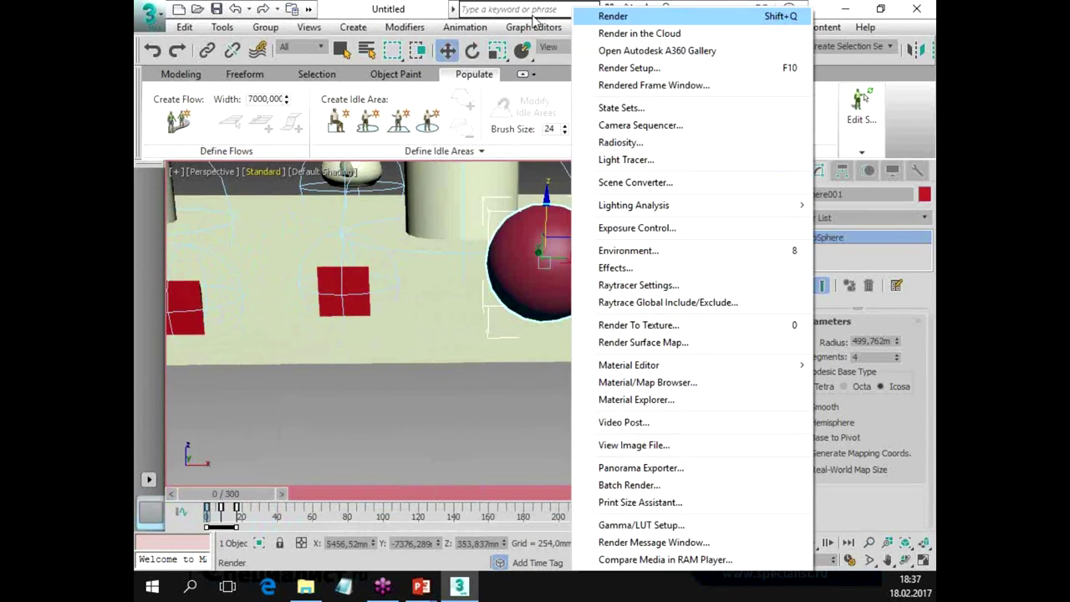
left_click(554, 60)
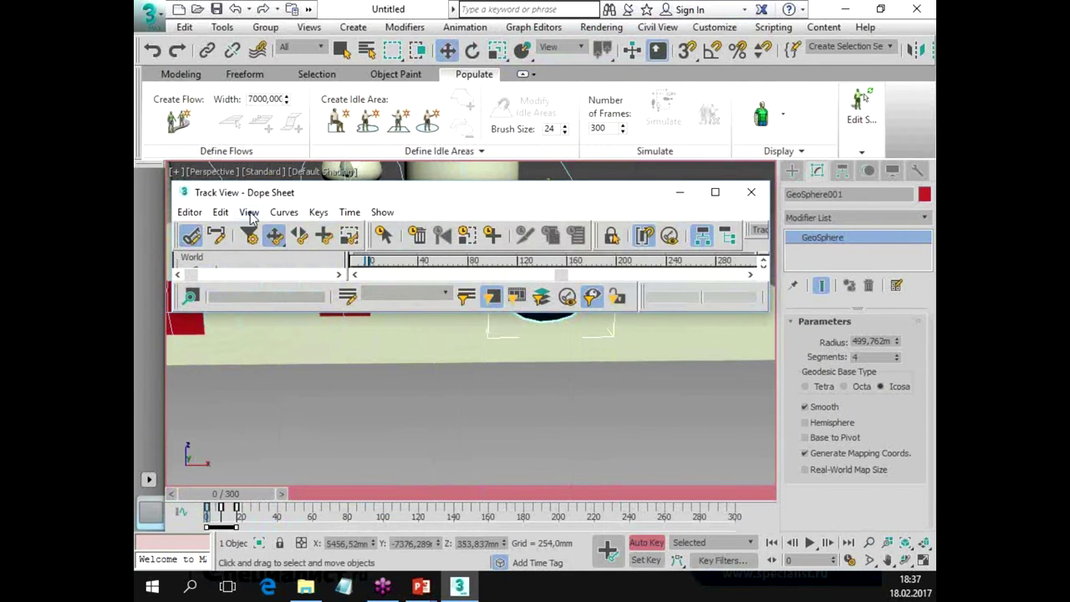
left_click(220, 212)
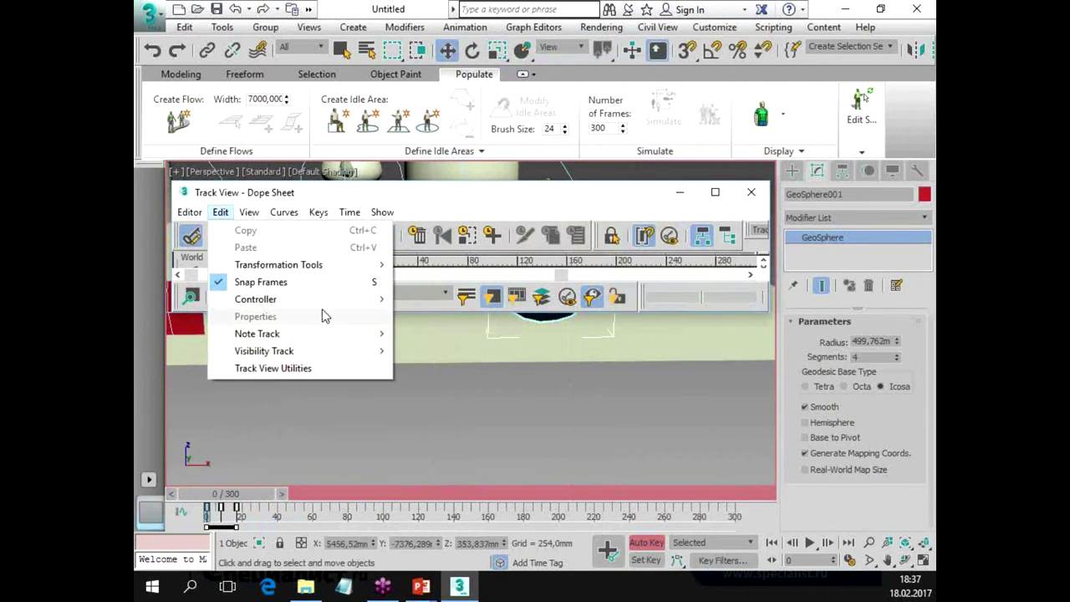
mouse_move(319, 212)
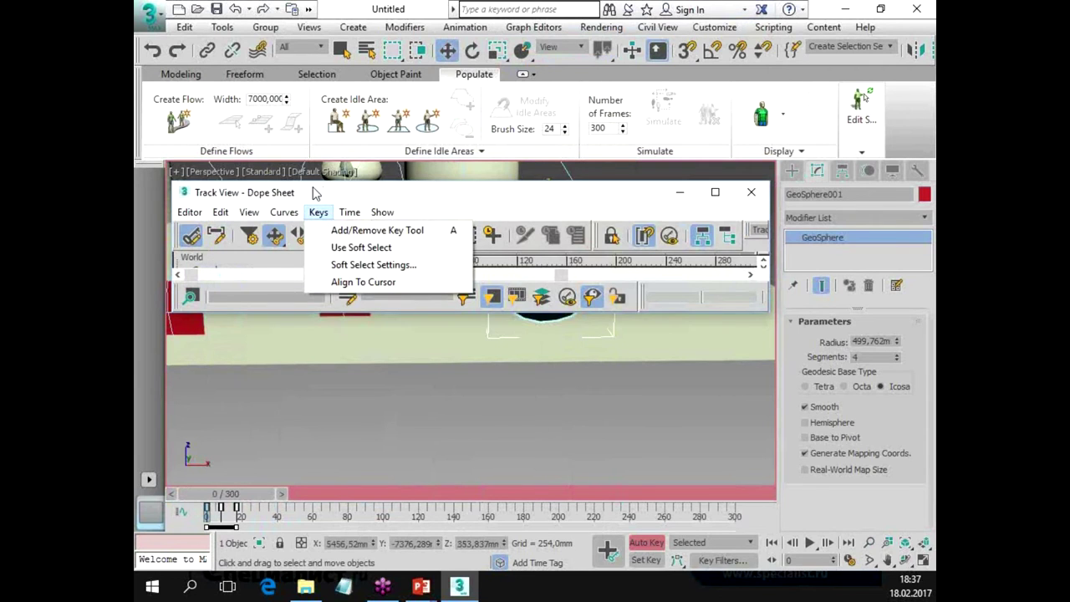
left_click(304, 303)
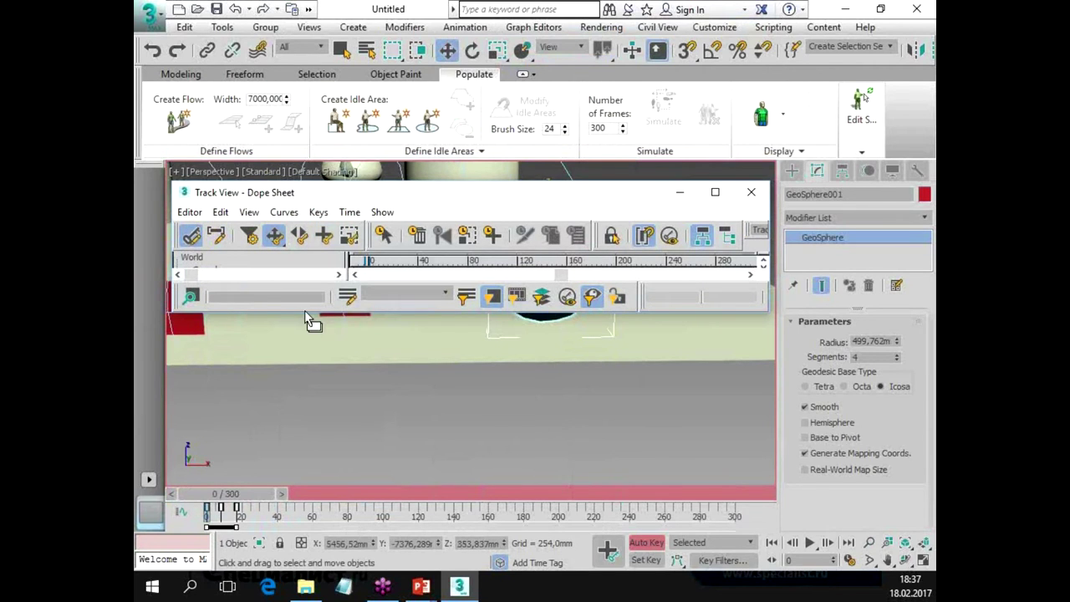
left_click_drag(304, 312, 335, 539)
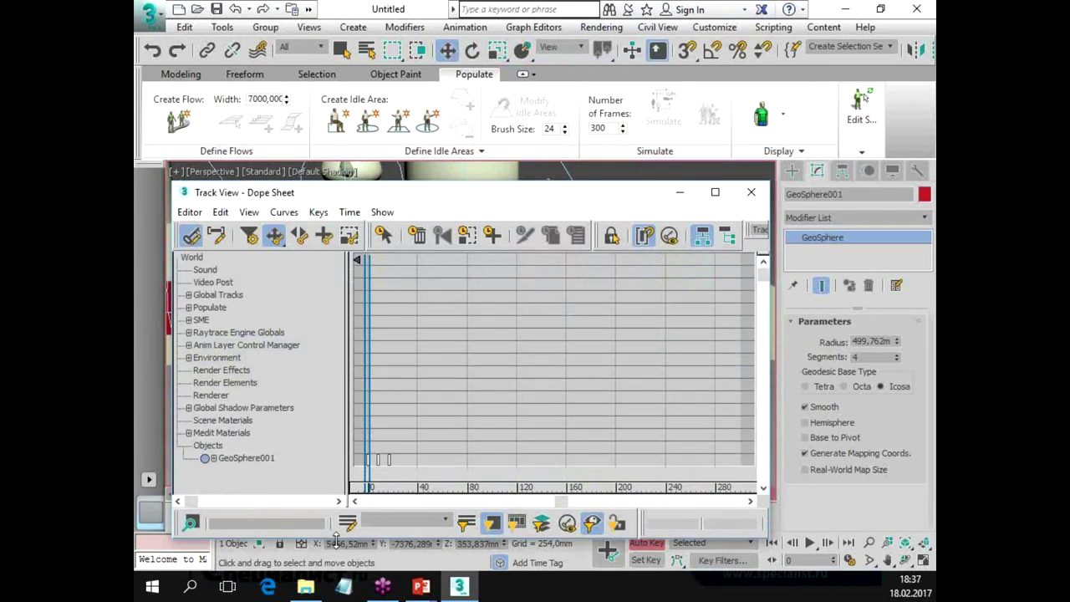
left_click_drag(343, 193, 370, 165)
left_click(241, 429)
left_click_drag(306, 404, 330, 316)
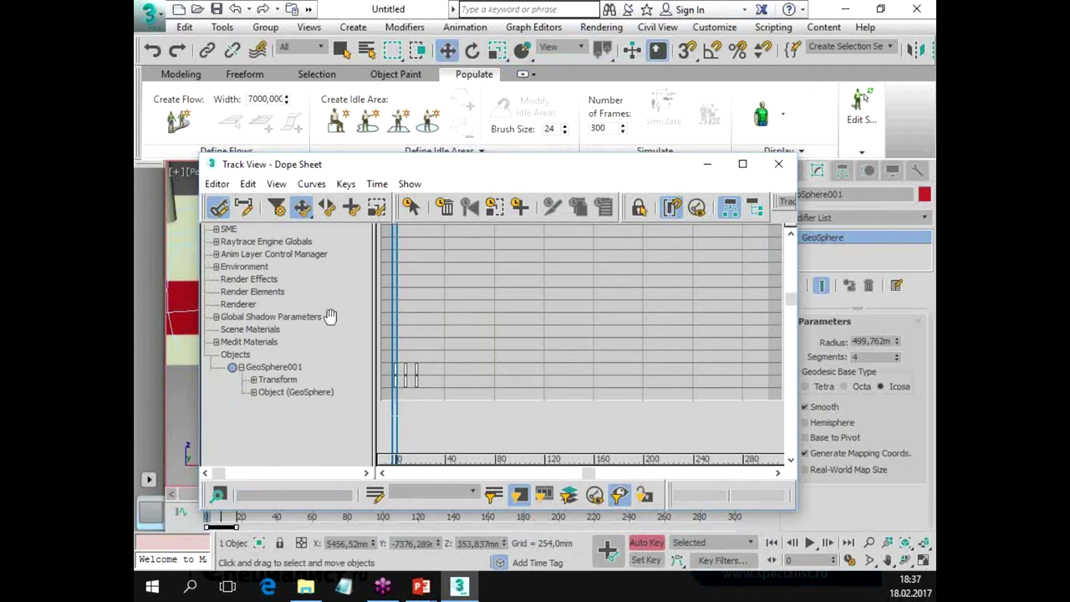
left_click(253, 380)
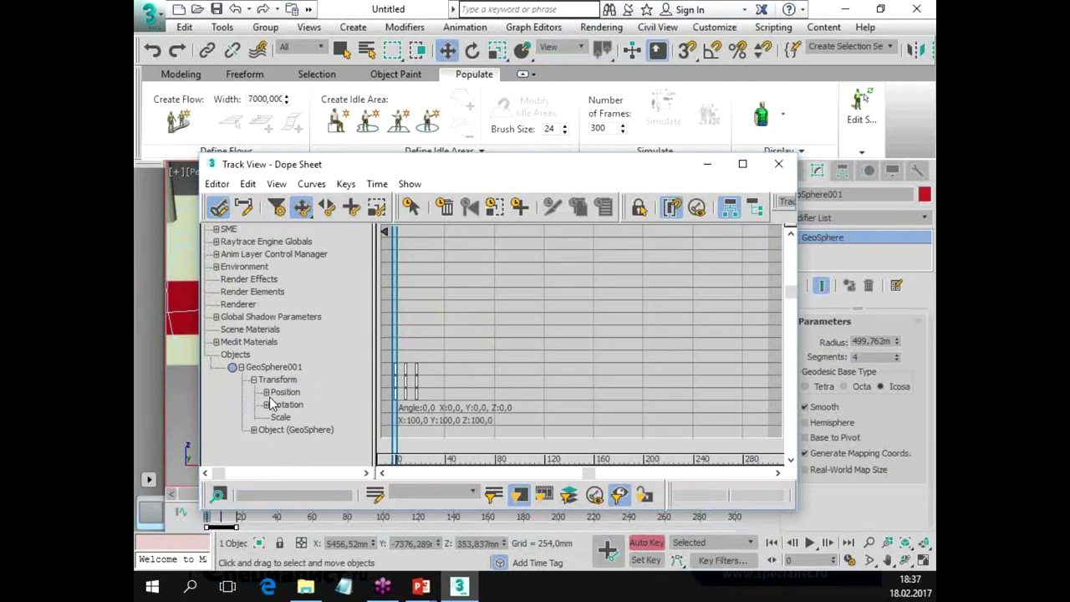
left_click(266, 392)
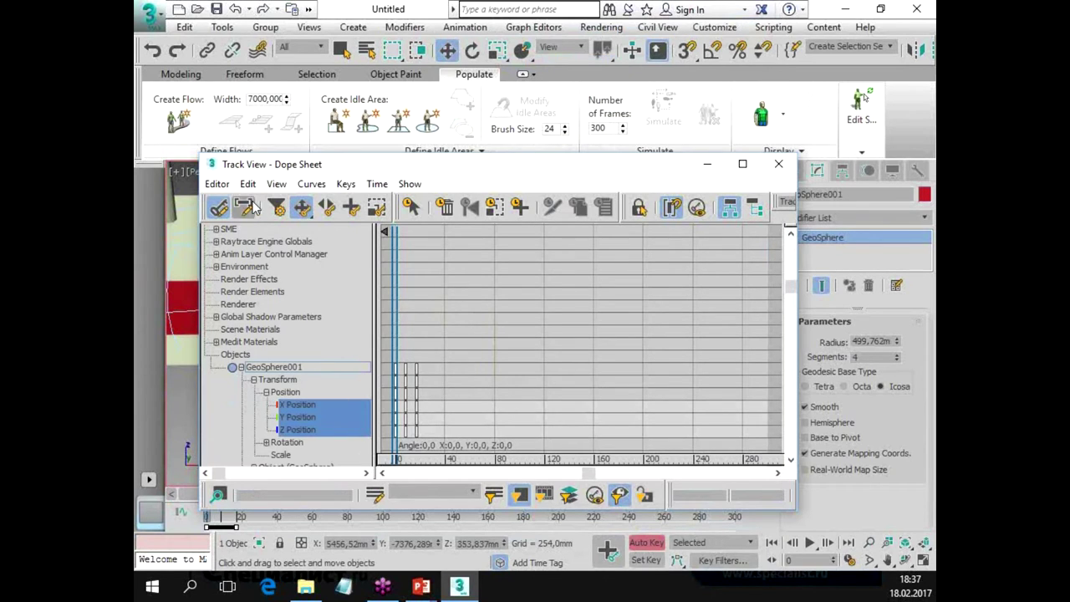
Set the Position tracks' Out-of-Range Type to Cycle and play to confirm the bounce loops.
left_click(277, 184)
mouse_move(311, 184)
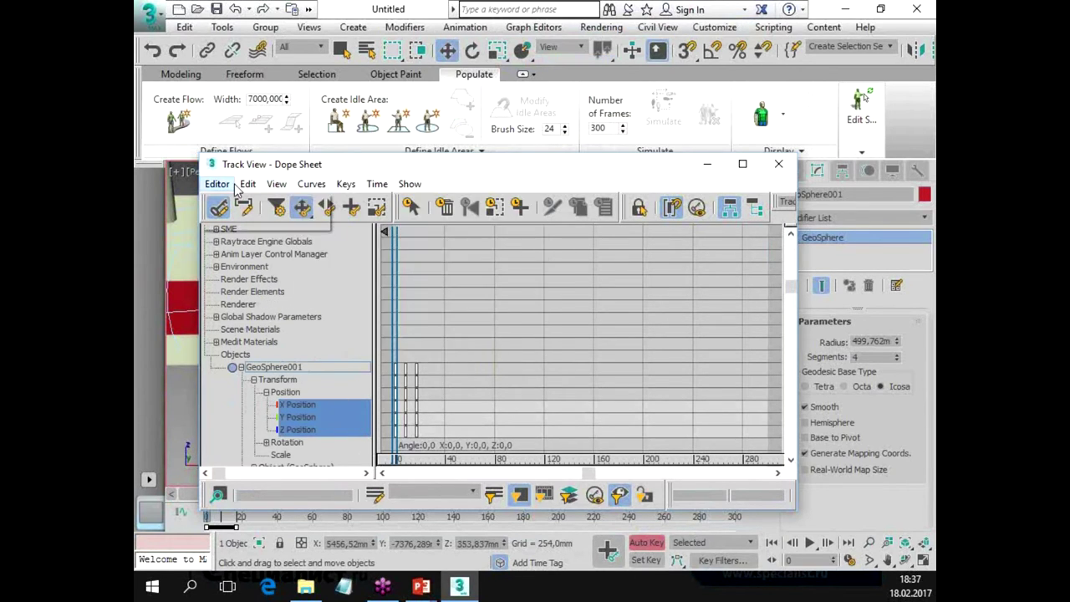
left_click(248, 184)
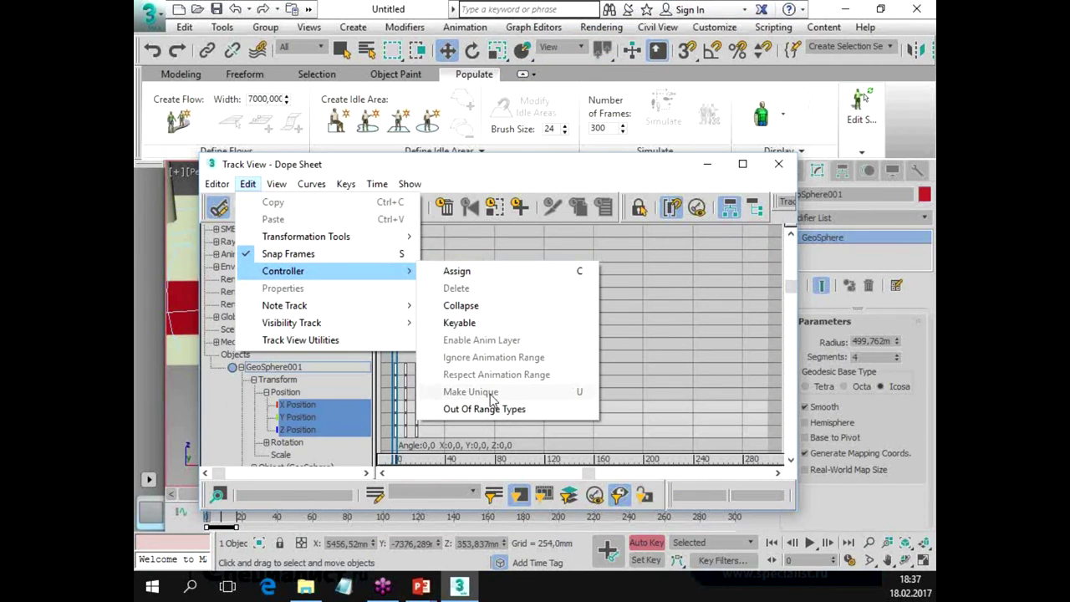
left_click(480, 409)
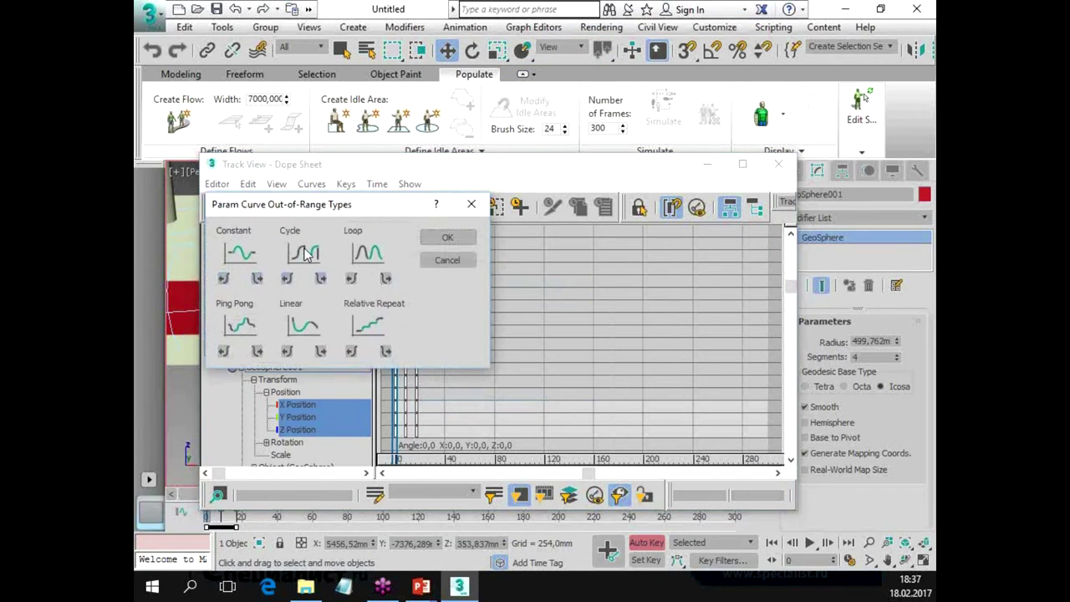
left_click(441, 239)
left_click(779, 165)
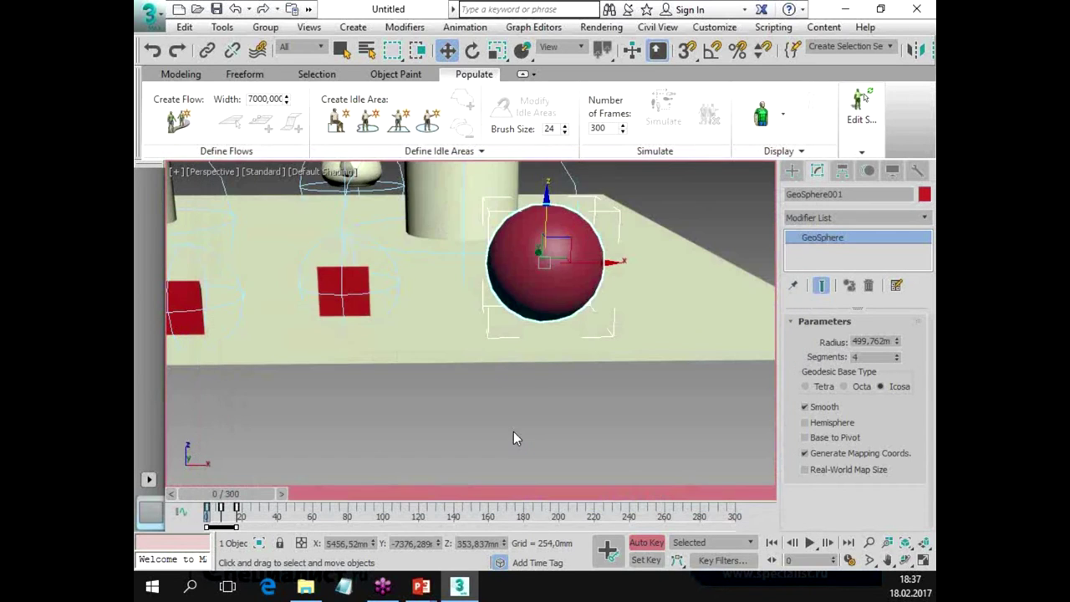
left_click(810, 543)
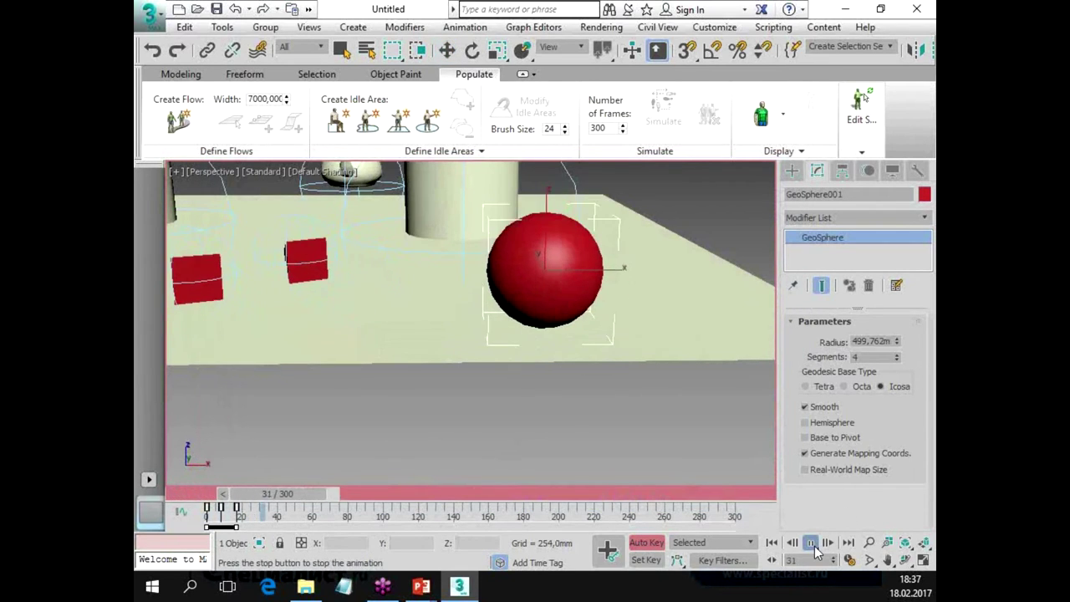
left_click(810, 544)
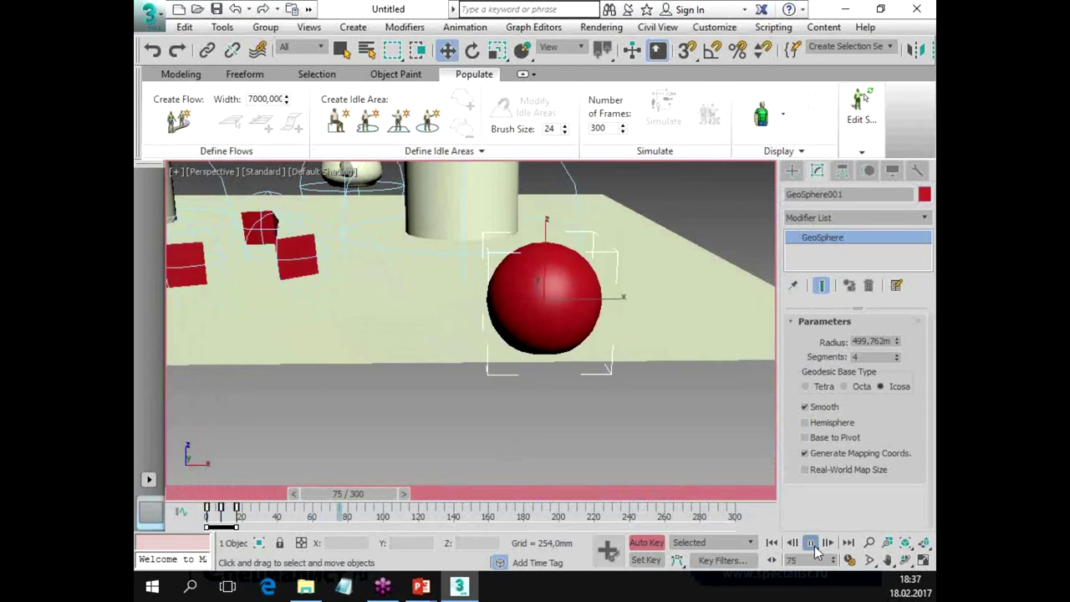
Give the sphere a light green object colour.
left_click(923, 195)
left_click(279, 197)
left_click(389, 329)
mouse_move(609, 442)
middle_mouse_down("alt")
mouse_move(578, 466)
mouse_move(463, 444)
middle_mouse_up("alt")
Draw a small Box over the sphere in Top view and lift it onto the sphere's top.
key("alt+w")
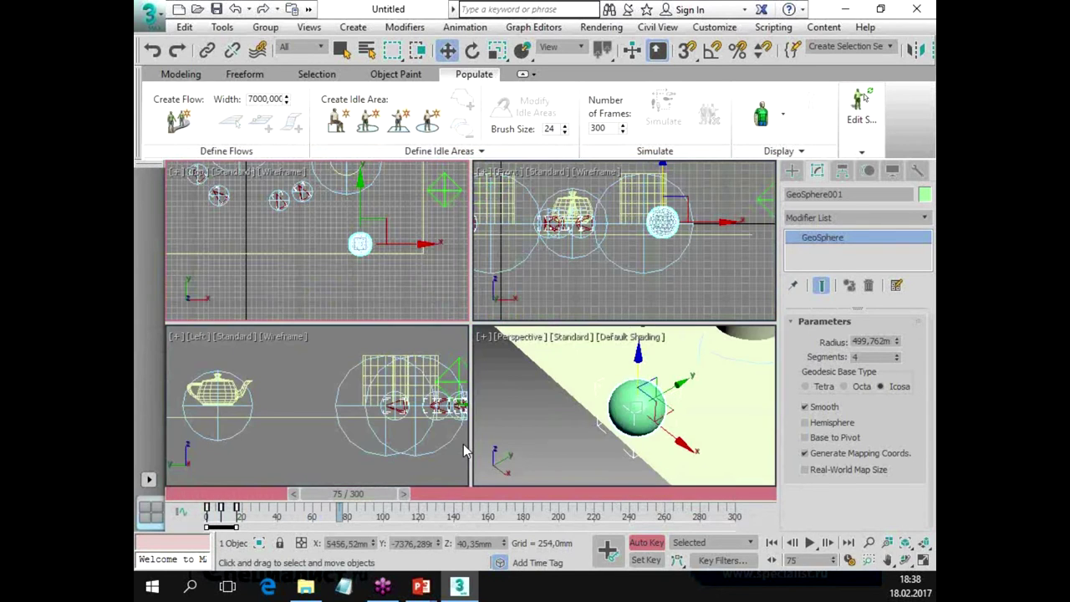
key("alt+w")
scroll(569, 324, "up", 2)
scroll(568, 324, "up", 2)
scroll(569, 324, "up", 1)
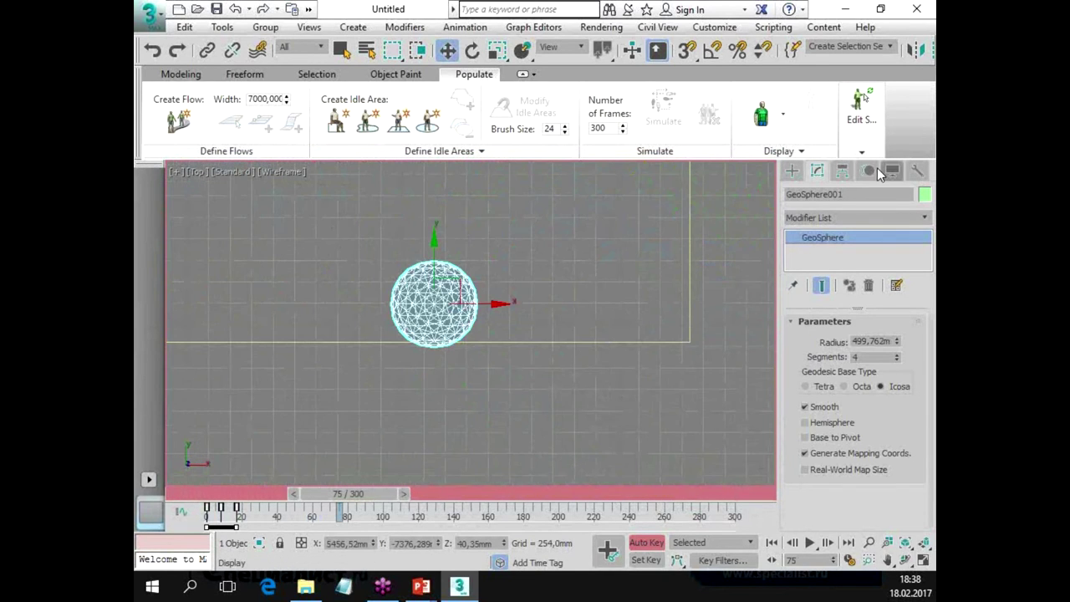
left_click(791, 171)
left_click(819, 265)
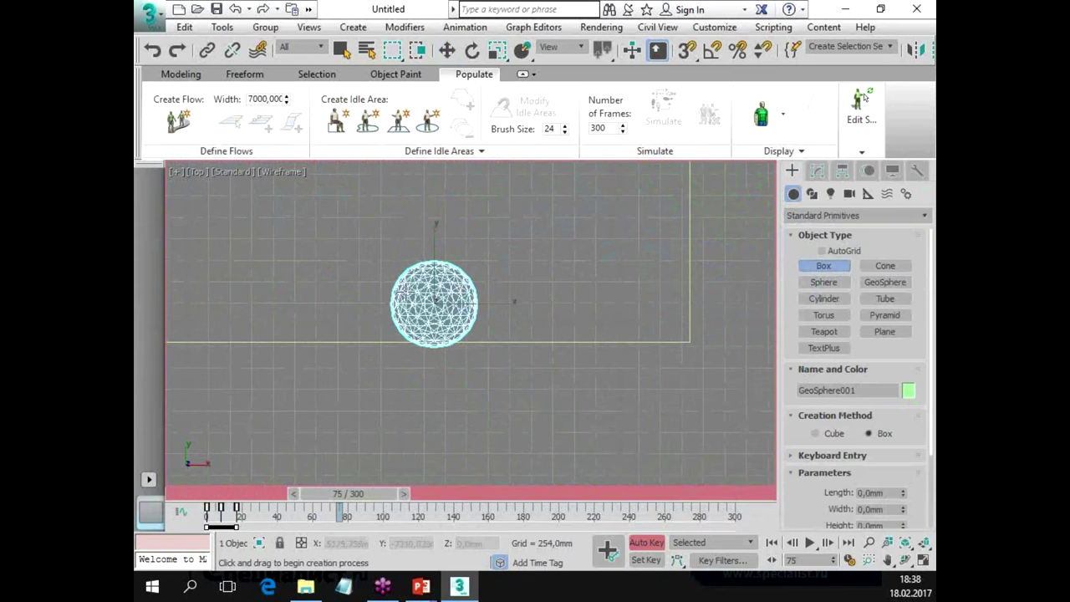
left_click_drag(429, 302, 447, 319)
key("alt+w")
right_click(547, 373)
key("alt+w")
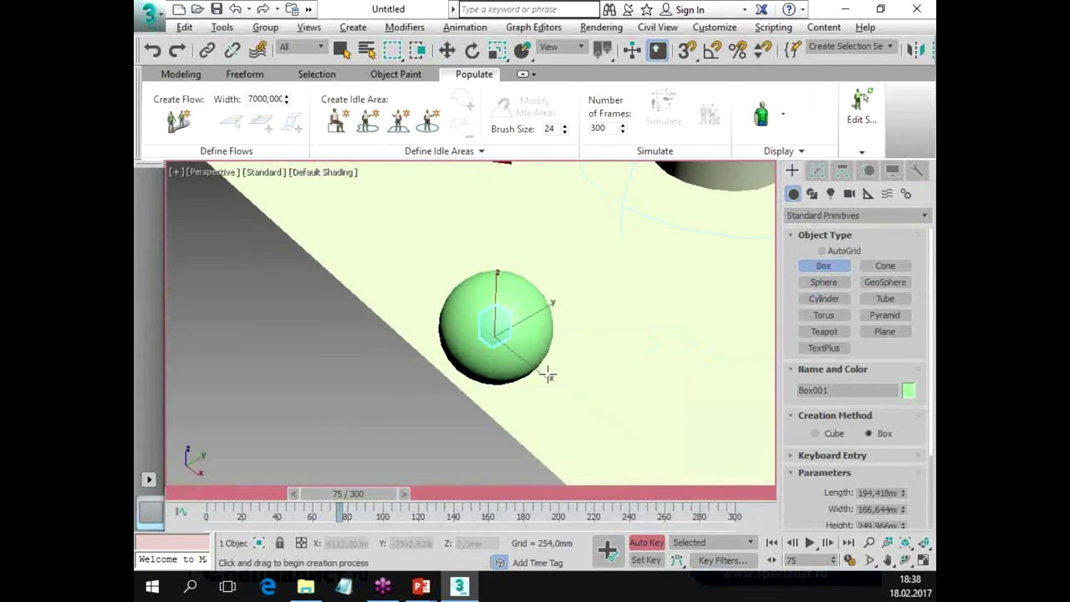
left_click_drag(497, 274, 496, 232)
mouse_move(496, 234)
middle_mouse_down("alt")
mouse_move(470, 308)
mouse_move(313, 296)
middle_mouse_up("alt")
Convert the box to Editable Poly and bevel its top polygon upward into a column.
key("F4")
scroll(470, 308, "up", 3)
scroll(468, 301, "up", 2)
right_click(542, 248)
mouse_move(576, 432)
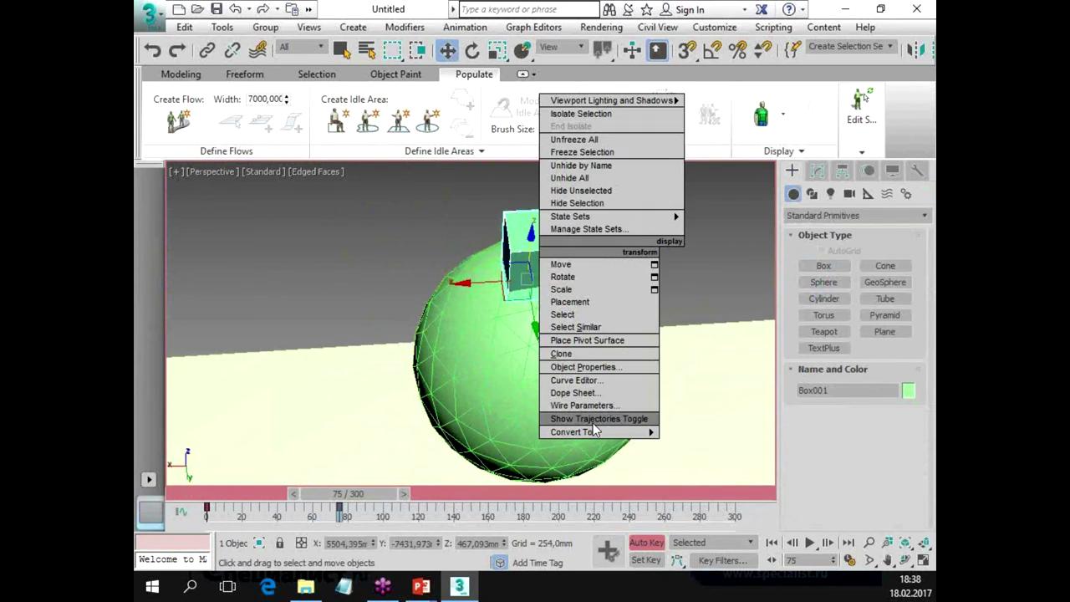
left_click(697, 444)
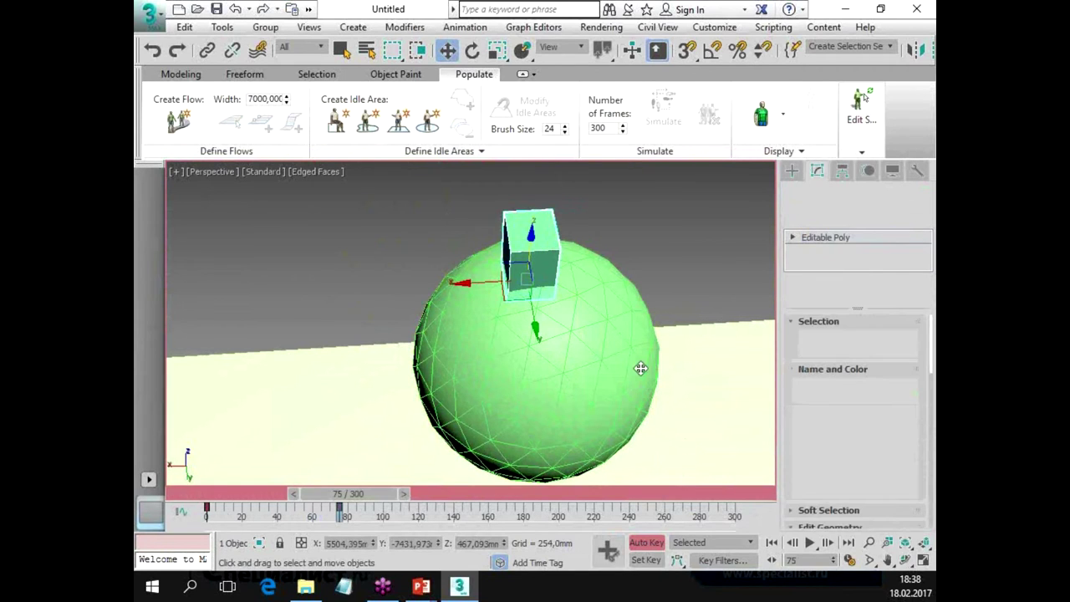
key("4")
left_click(529, 242)
scroll(621, 311, "down", 3)
scroll(852, 401, "down", 5)
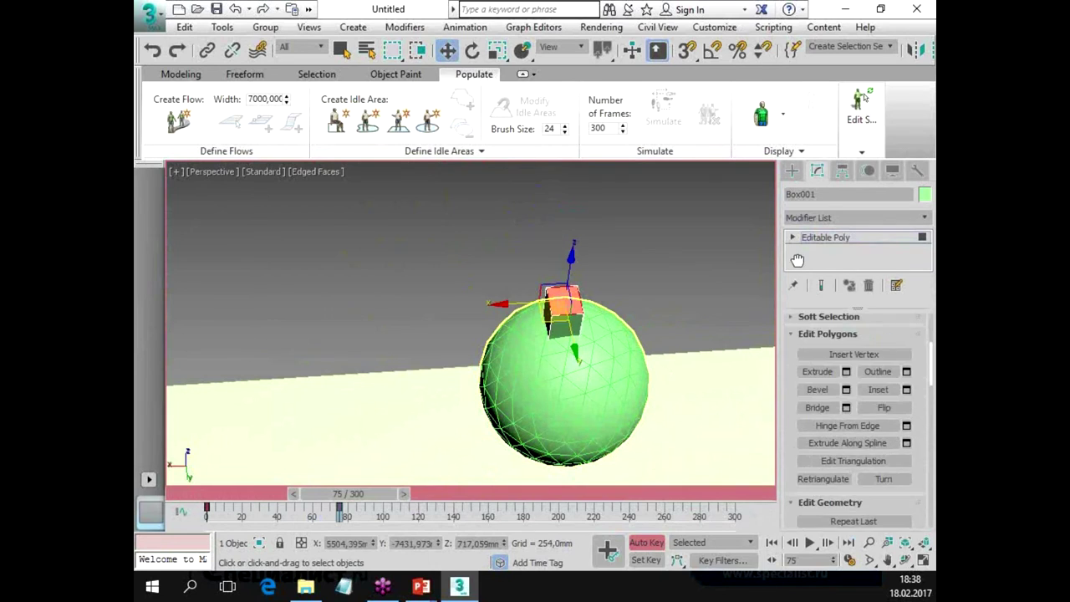
left_click(817, 370)
mouse_move(563, 302)
left_mouse_down()
mouse_move(573, 242)
mouse_move(611, 188)
left_mouse_up()
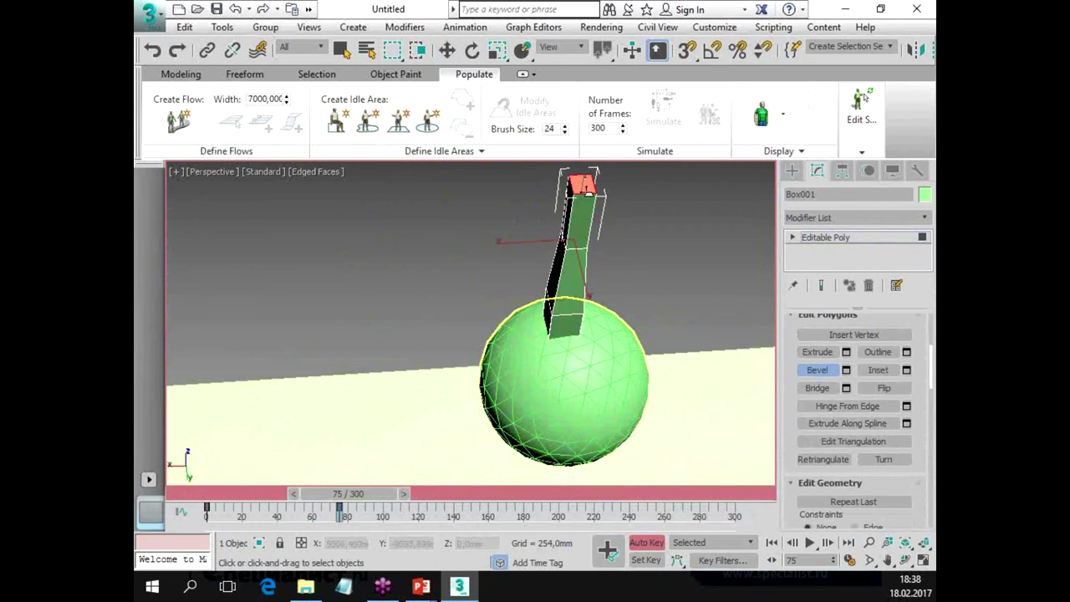
Bevel a wider head segment above the column and reshape it with another bevel.
scroll(610, 188, "up", 1)
middle_click_drag(610, 189, 614, 246)
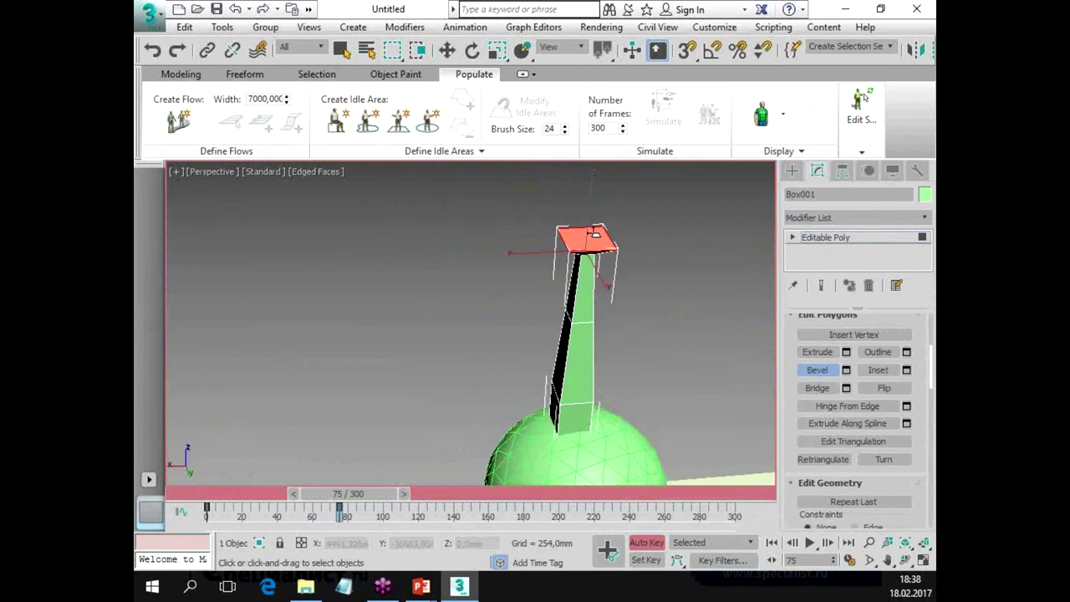
mouse_move(585, 249)
left_mouse_down()
mouse_move(605, 159)
mouse_move(599, 188)
left_mouse_up()
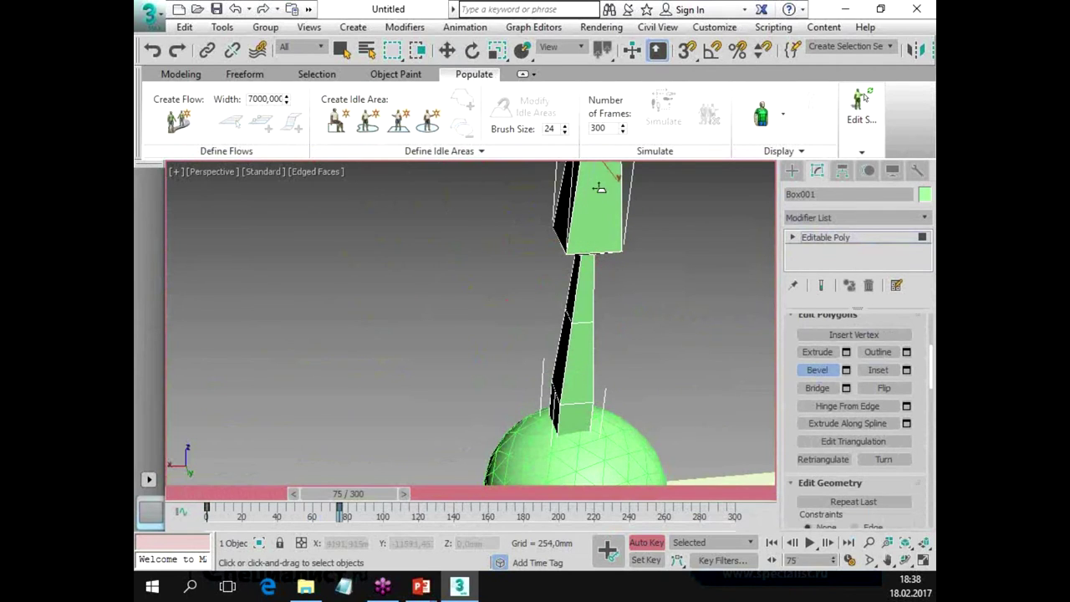
left_click(599, 188)
left_click_drag(608, 202, 608, 222)
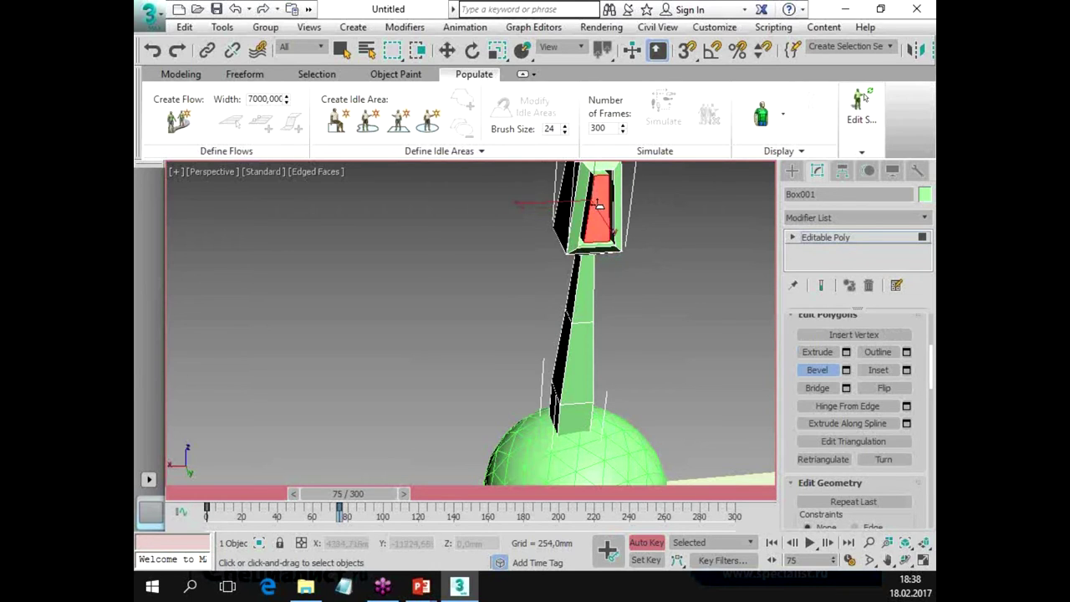
Exit polygon mode and scale the whole bar down to a smaller size.
mouse_move(685, 333)
middle_mouse_down("alt")
mouse_move(645, 281)
mouse_move(609, 280)
middle_mouse_up("alt")
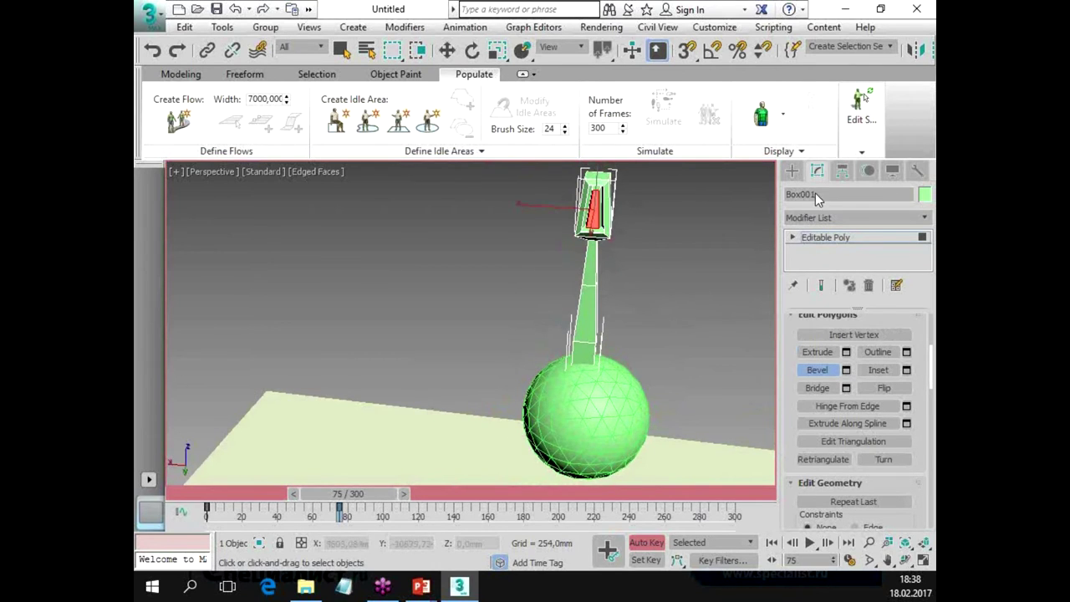
left_click(830, 238)
key("r")
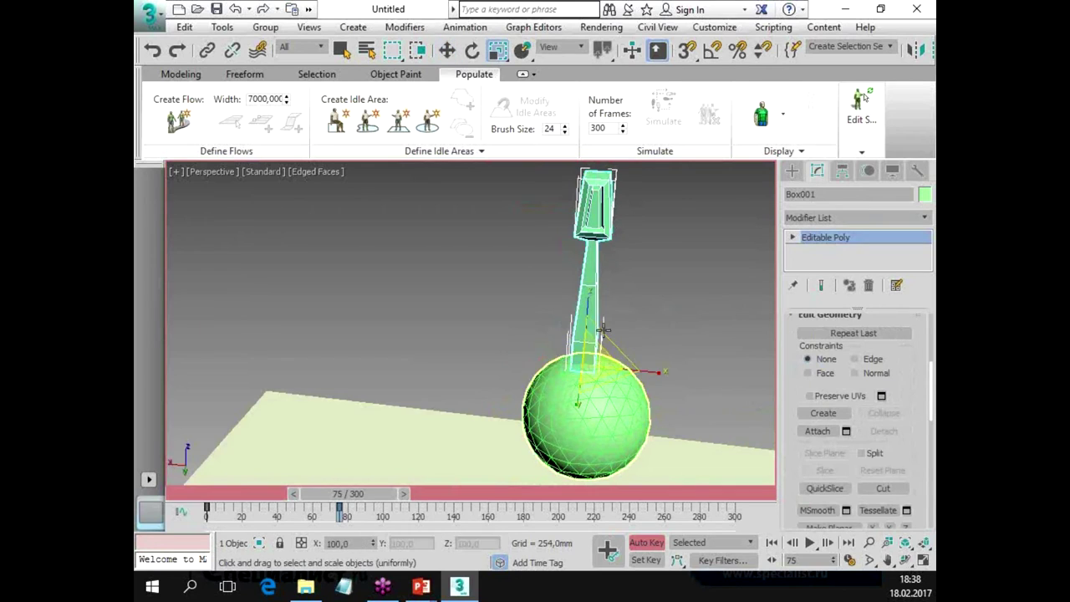
left_click_drag(603, 328, 606, 367)
key("w")
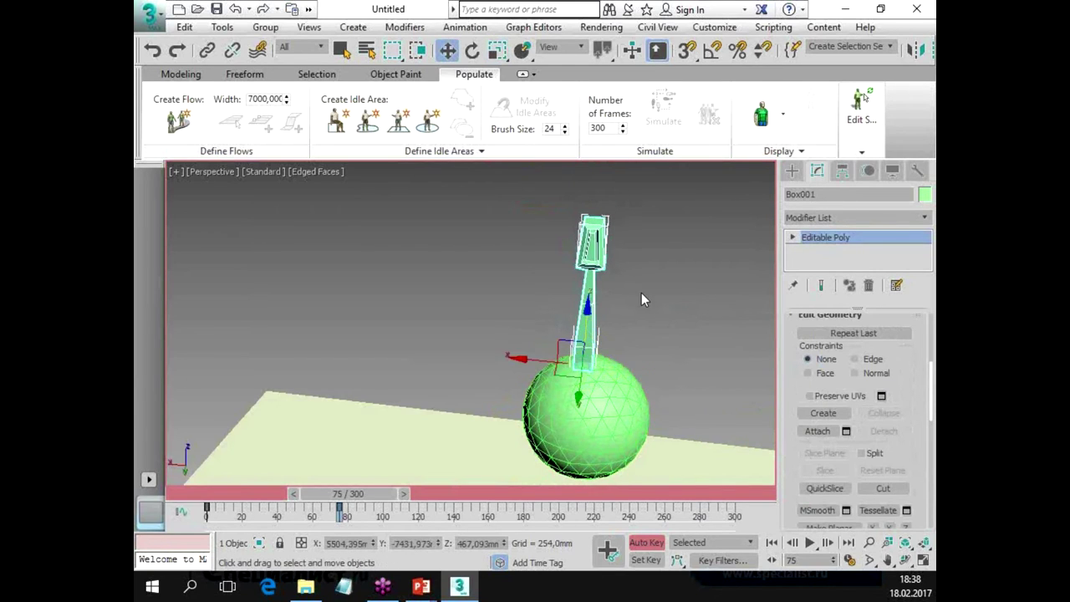
middle_click_drag(644, 299, 685, 300, "alt")
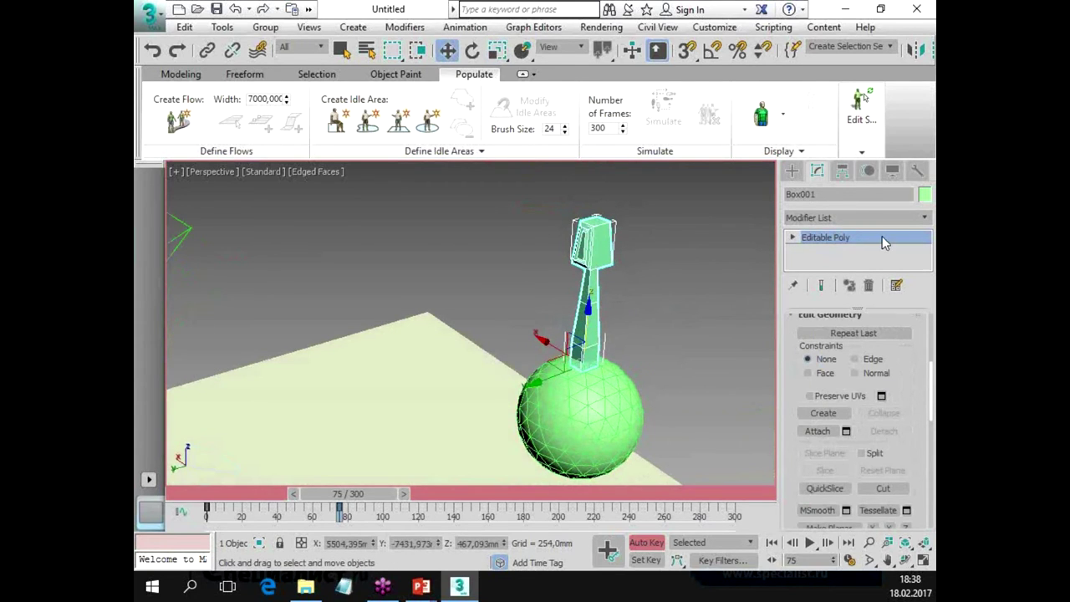
Add a TurboSmooth modifier to Box001 to round it into a toothbrush shape.
left_click(923, 219)
scroll(923, 219, "down", 3)
scroll(924, 223, "down", 10)
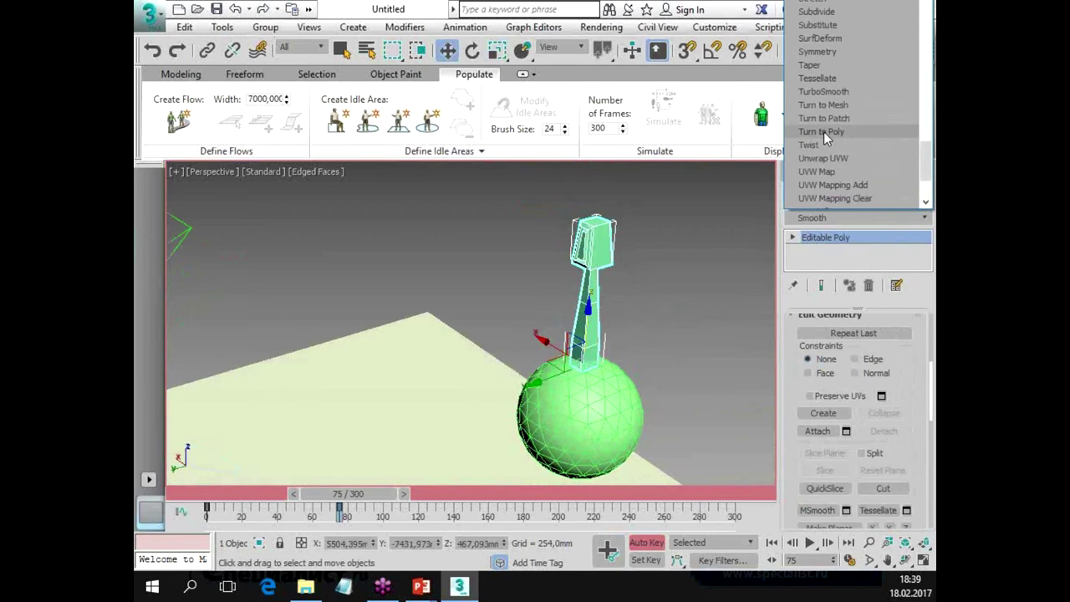
left_click(837, 95)
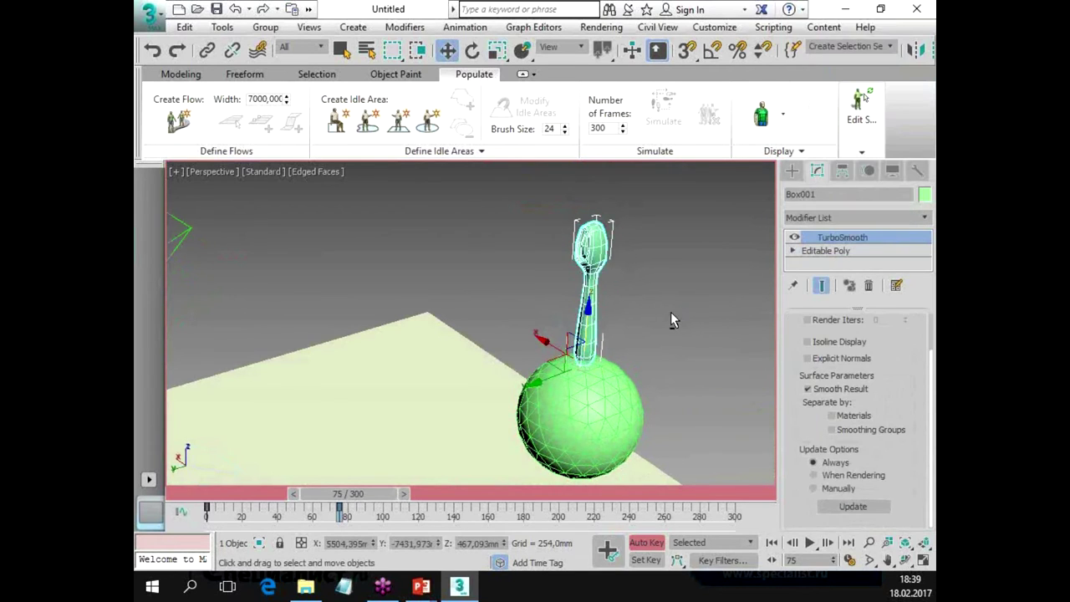
middle_click_drag(670, 312, 703, 301, "alt")
scroll(635, 342, "up", 3)
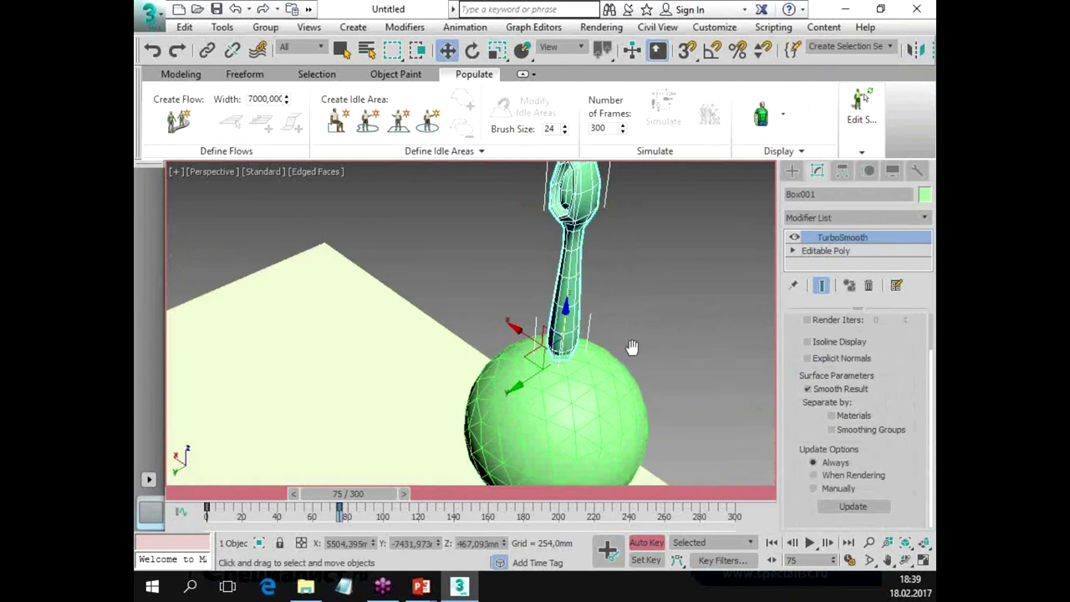
middle_click_drag(631, 348, 646, 337, "alt")
left_click(464, 26)
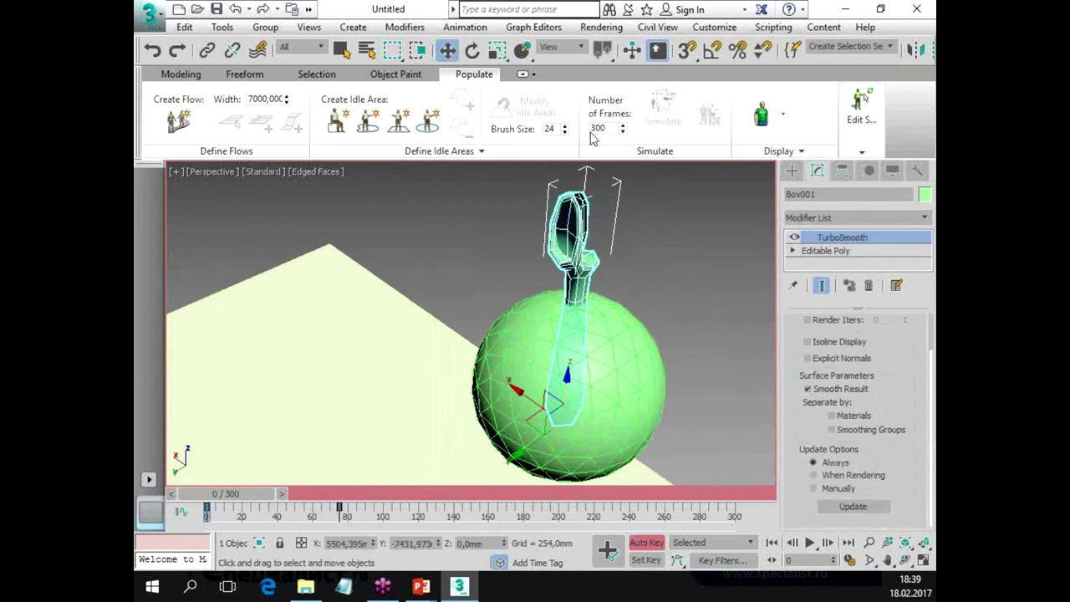
left_click(465, 26)
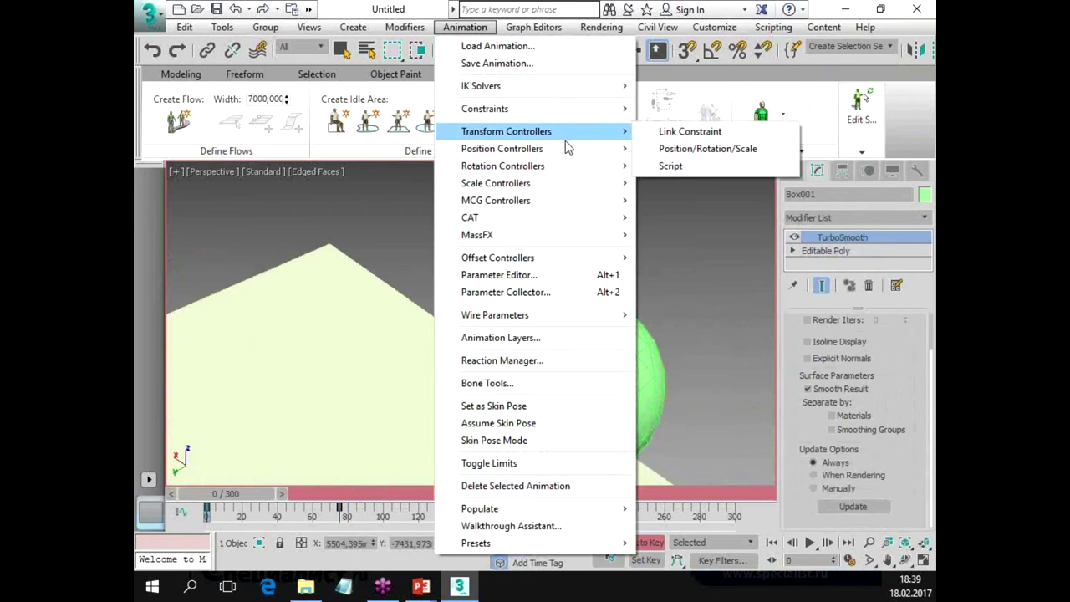
Attach the toothbrush to the sphere's surface with an Attachment Constraint and rotate it upright.
mouse_move(485, 109)
left_click(706, 109)
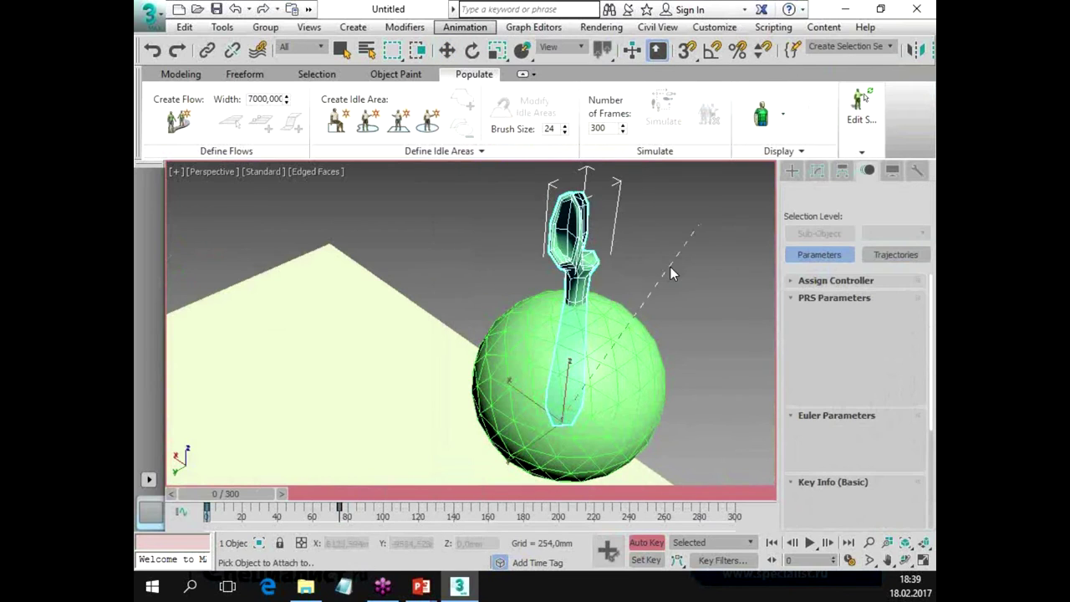
left_click(626, 317)
scroll(799, 317, "down", 5)
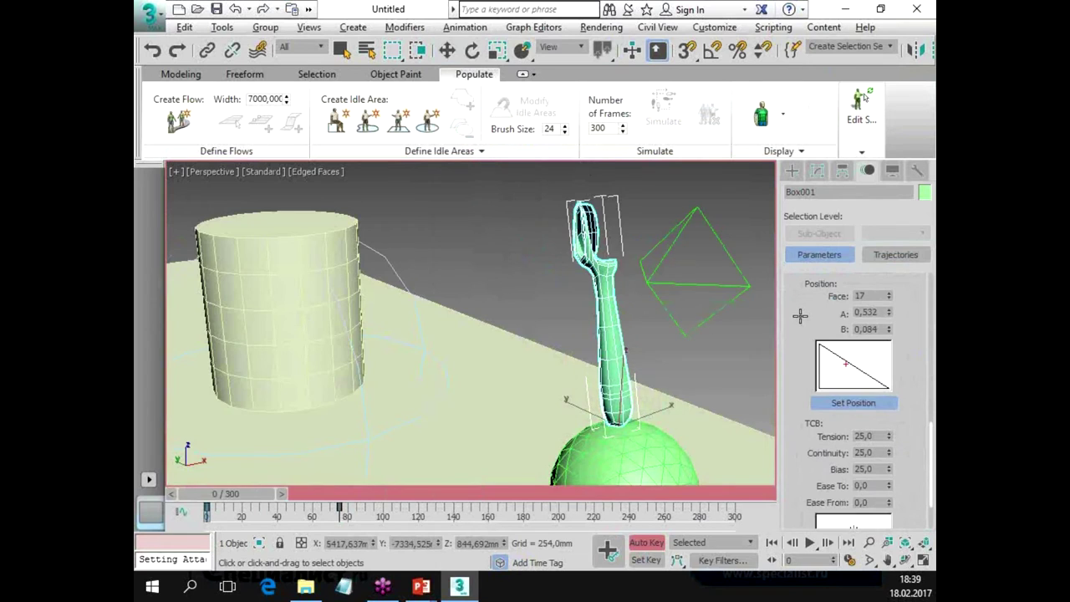
key("e")
middle_click_drag(538, 363, 662, 371, "alt")
left_click_drag(662, 371, 667, 380)
key("w")
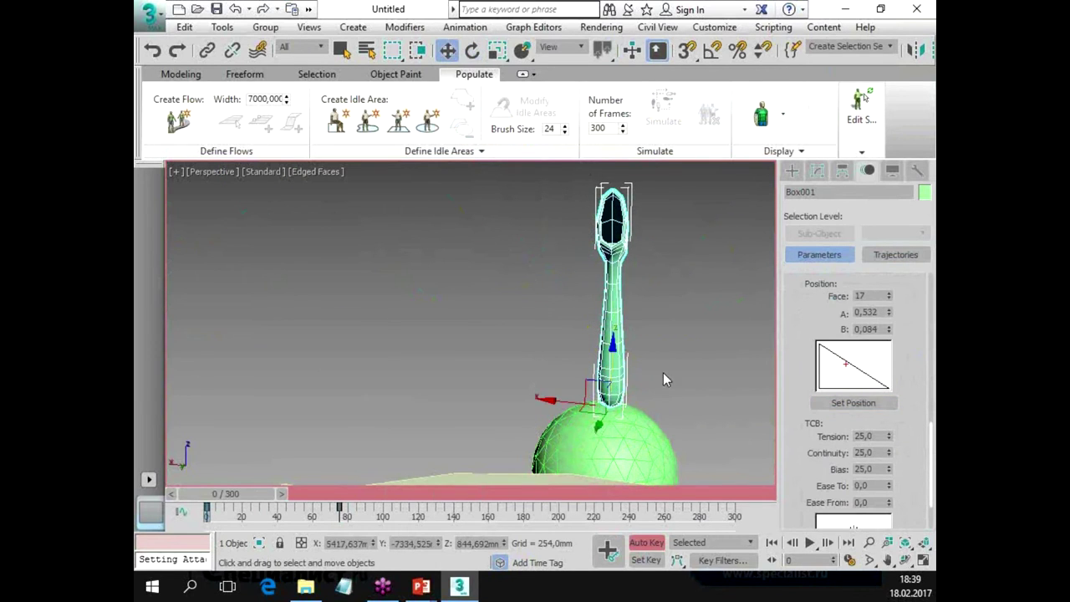
middle_click_drag(616, 378, 620, 382, "alt")
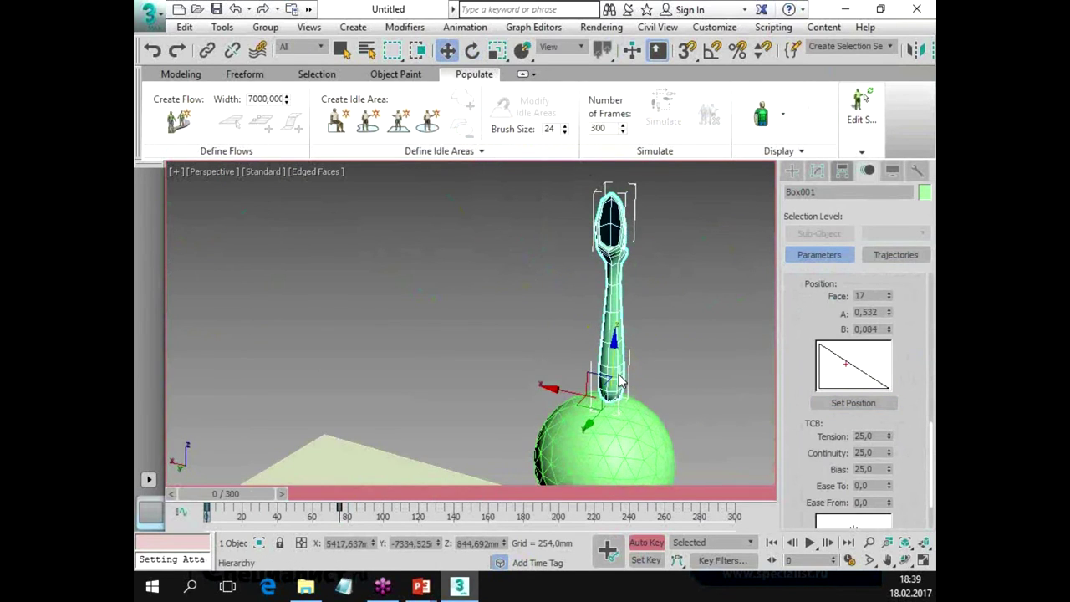
Move the toothbrush's pivot down using Affect Pivot Only, then go to frame 12.
left_click(818, 171)
left_click_drag(637, 340, 613, 325)
middle_click_drag(613, 325, 671, 285, "alt")
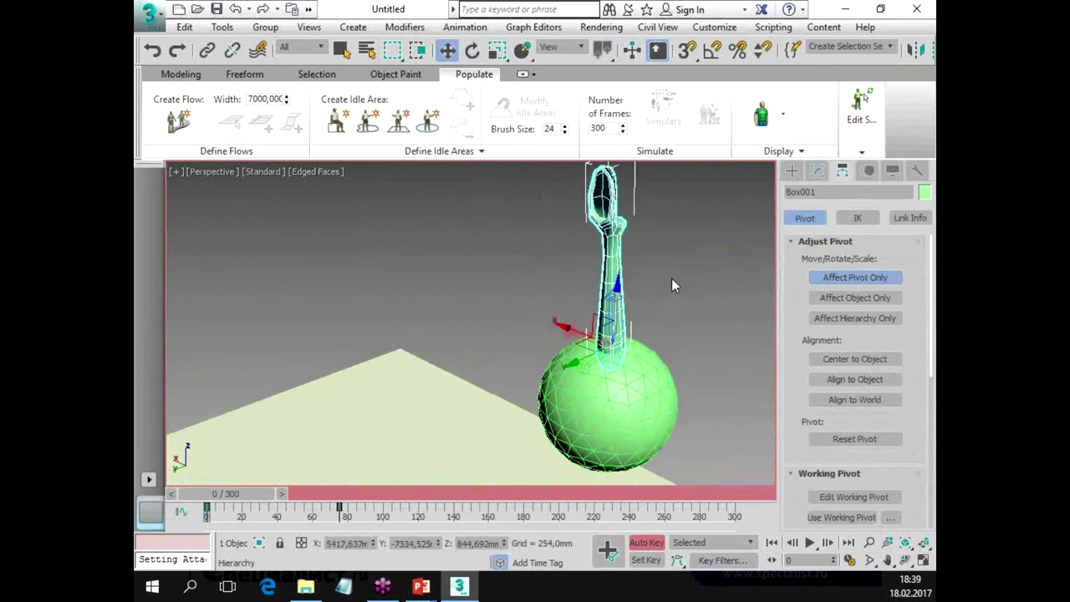
left_click(817, 171)
mouse_move(226, 493)
left_mouse_down()
mouse_move(255, 496)
mouse_move(230, 496)
left_mouse_up()
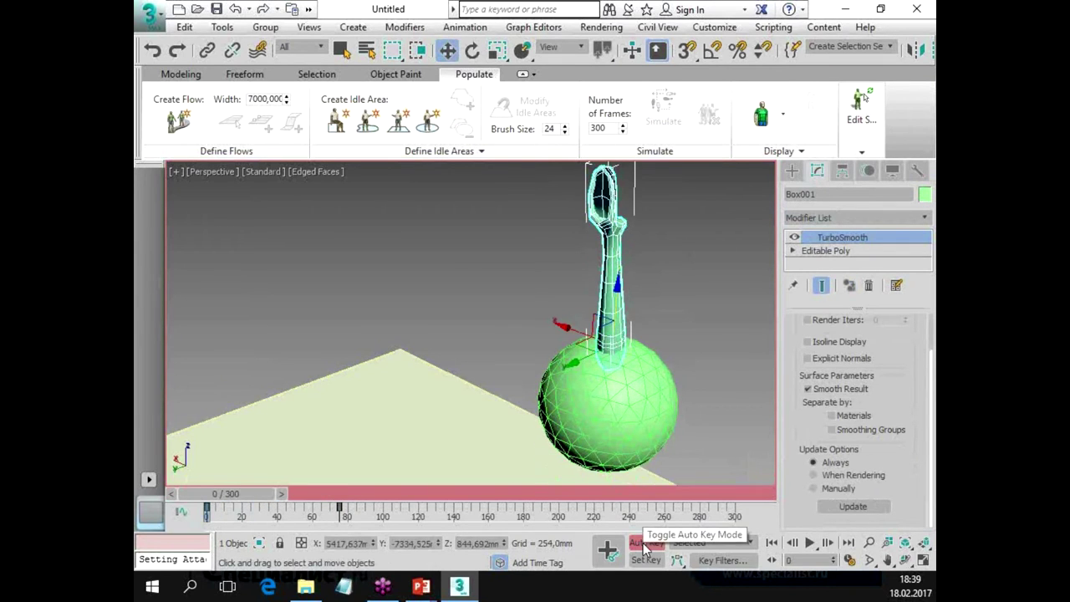
Turn off Auto Key, add Flex above TurboSmooth, and play to watch the toothbrush sway.
left_click(644, 543)
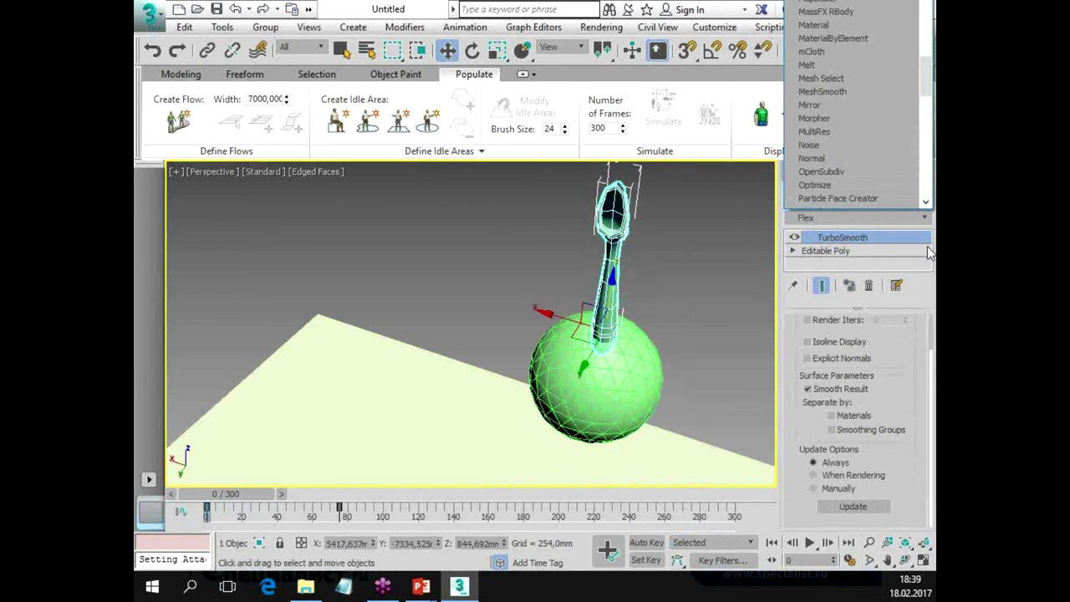
key("Return")
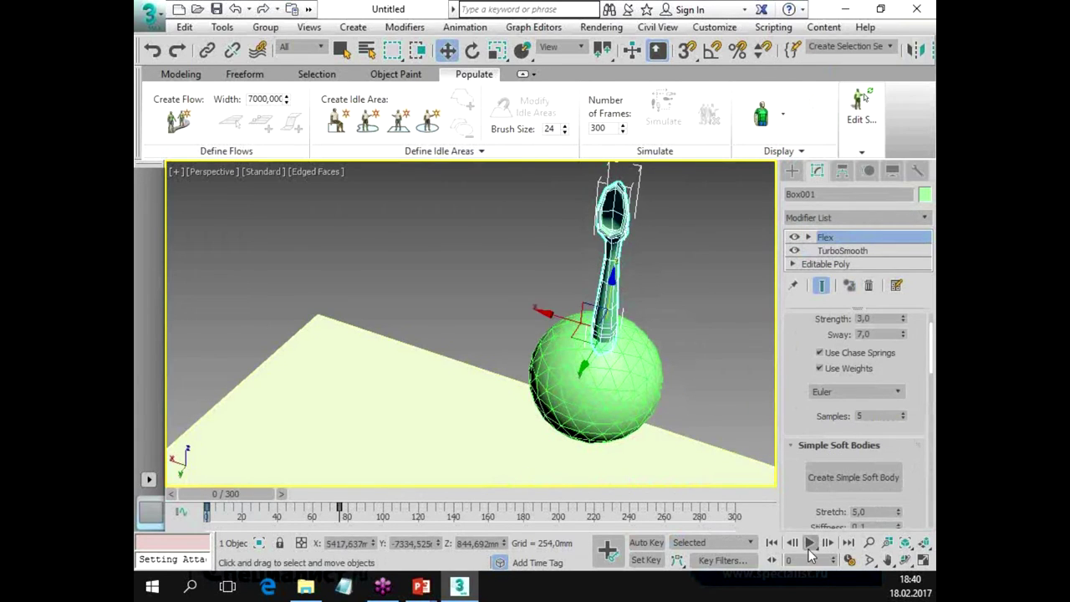
left_click(809, 543)
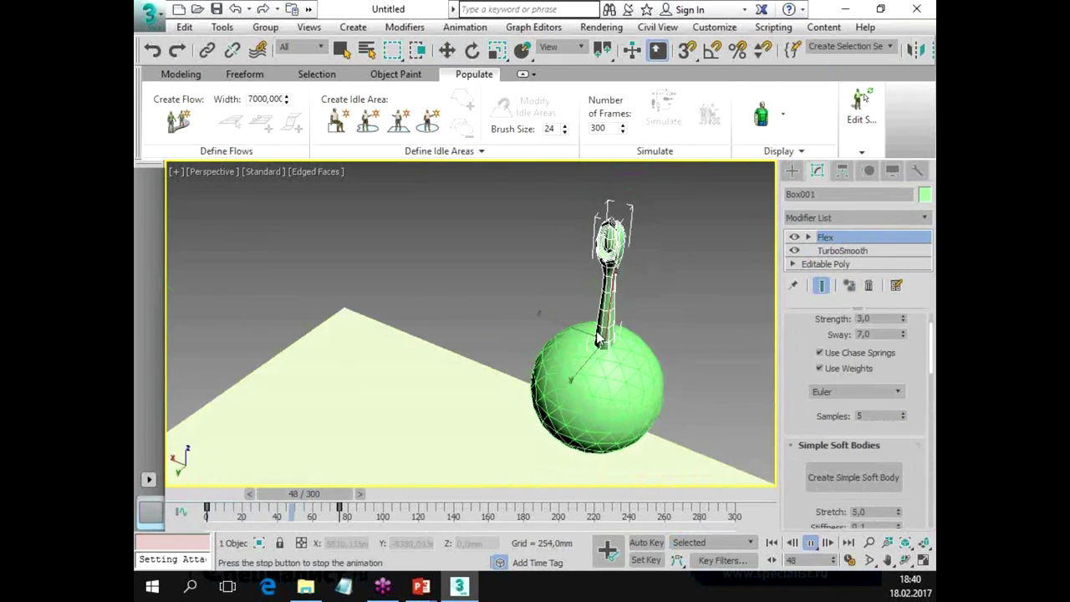
middle_click_drag(501, 351, 532, 297, "alt")
middle_click_drag(643, 351, 665, 343, "alt")
scroll(898, 356, "up", 2)
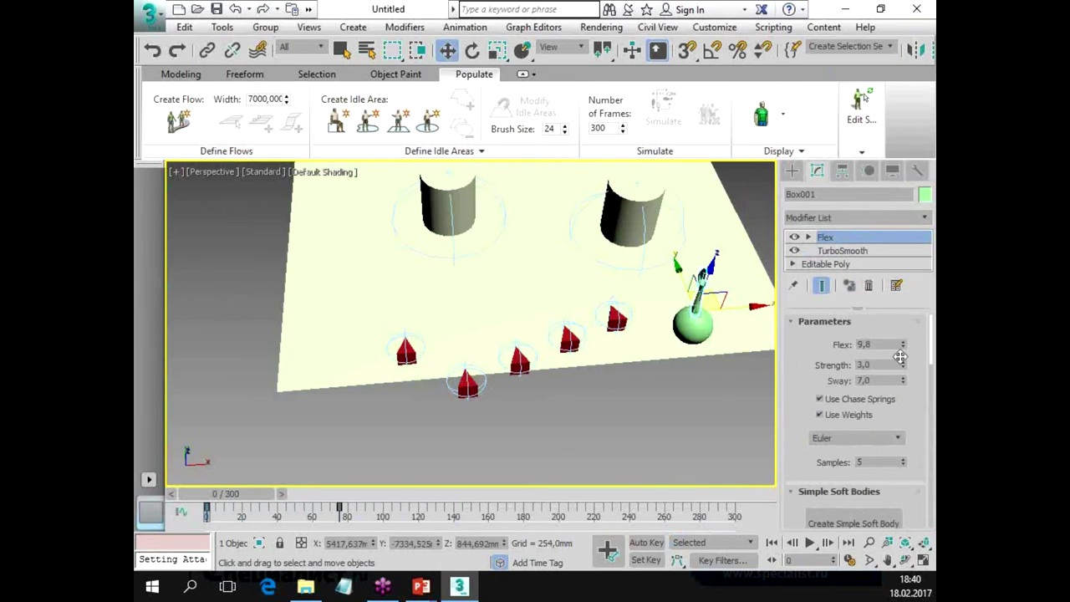
Move the green sphere down and try cloning it alone, then remove the stray copies.
left_click(692, 333)
left_click_drag(713, 320, 725, 410)
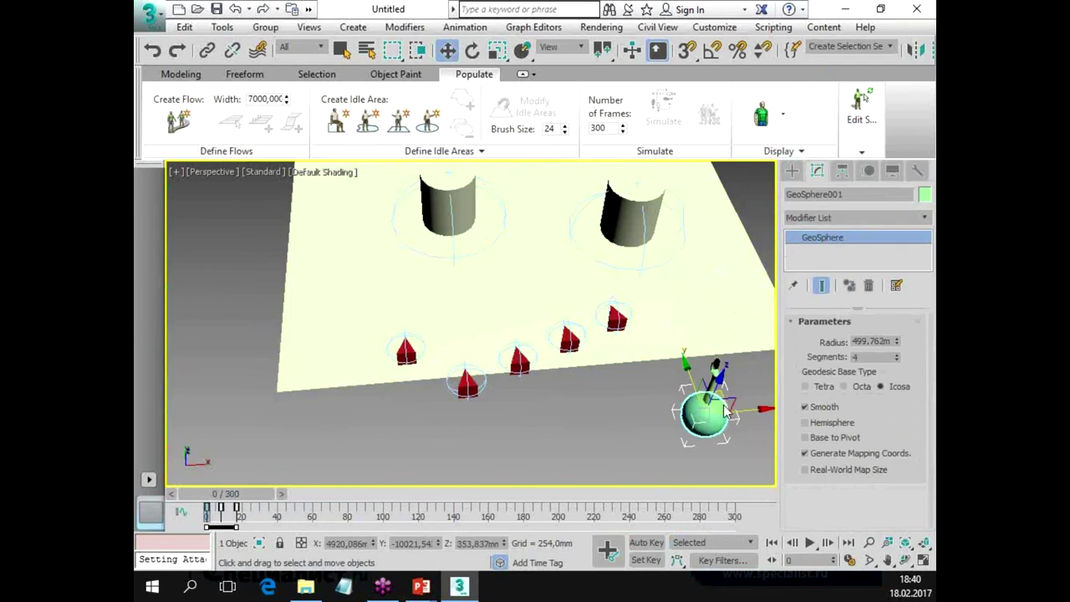
middle_click_drag(616, 413, 559, 365)
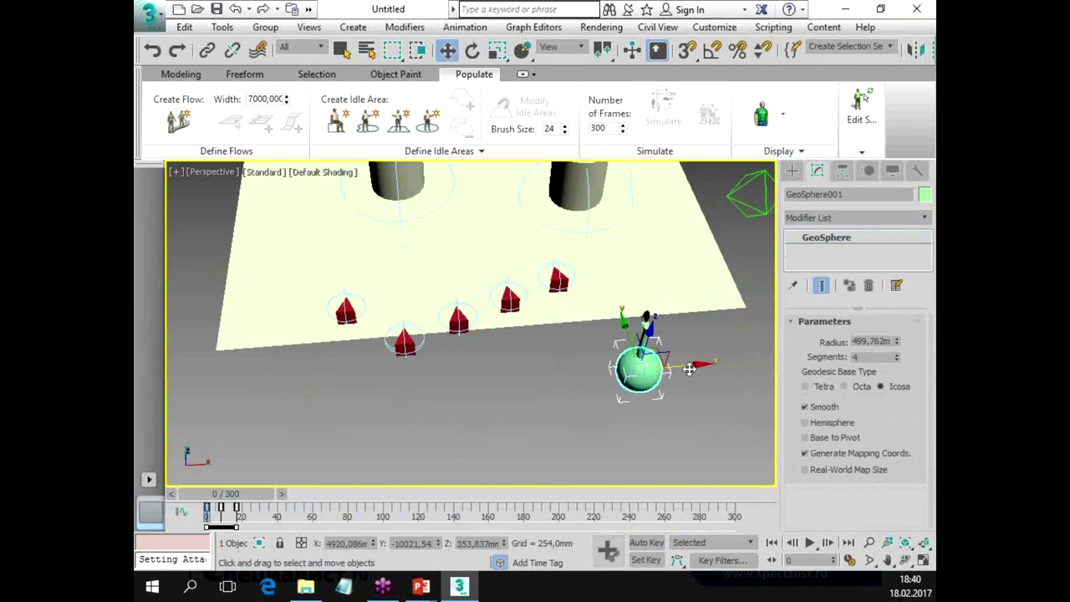
left_click_drag(689, 369, 620, 374, "shift")
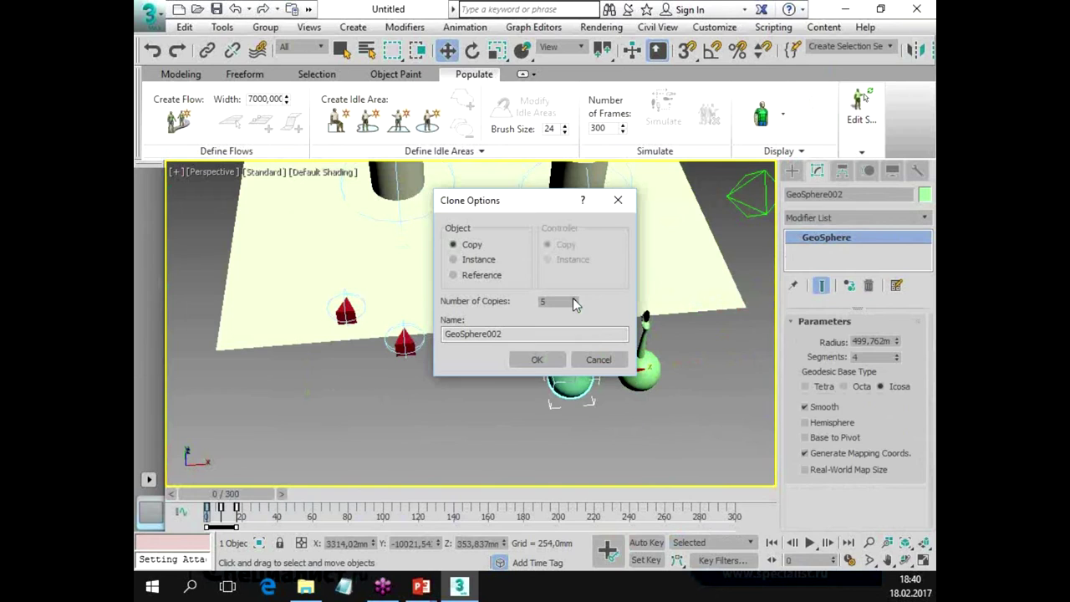
left_click(538, 359)
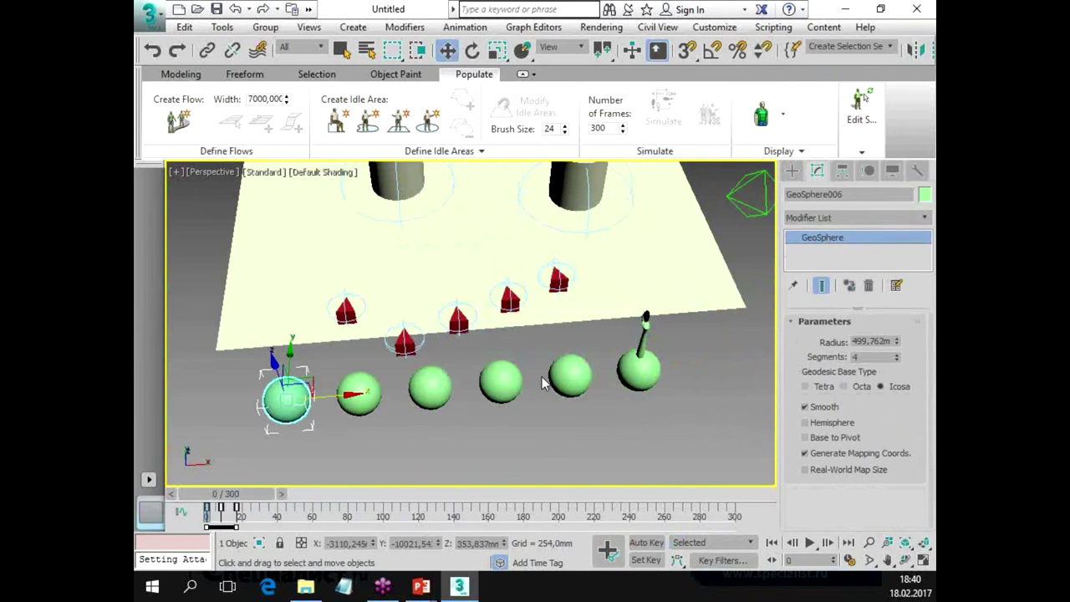
key("Delete")
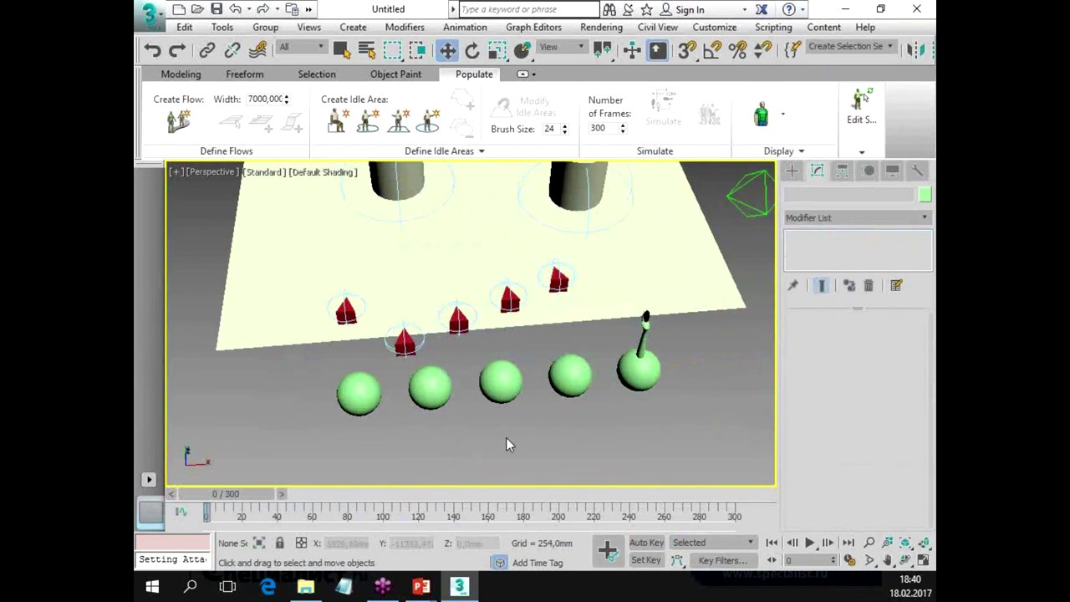
key("ctrl+z")
key("ctrl+z")
key("ctrl+z")
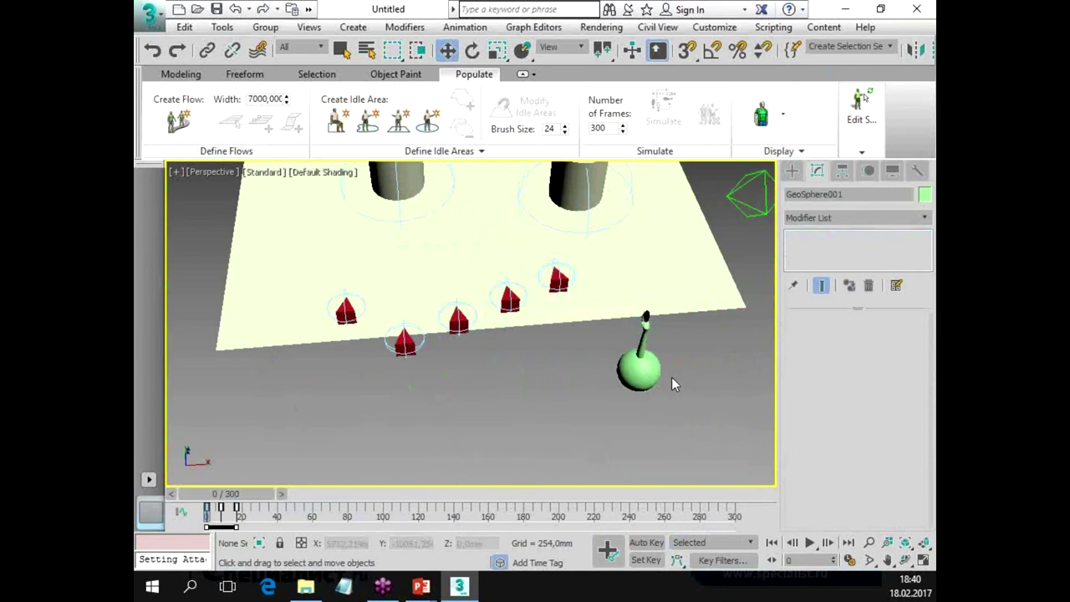
Clone the sphere together with its stick as 4 copies along X, making a row of five.
left_click_drag(612, 407, 638, 446)
left_click_drag(698, 347, 629, 350, "shift")
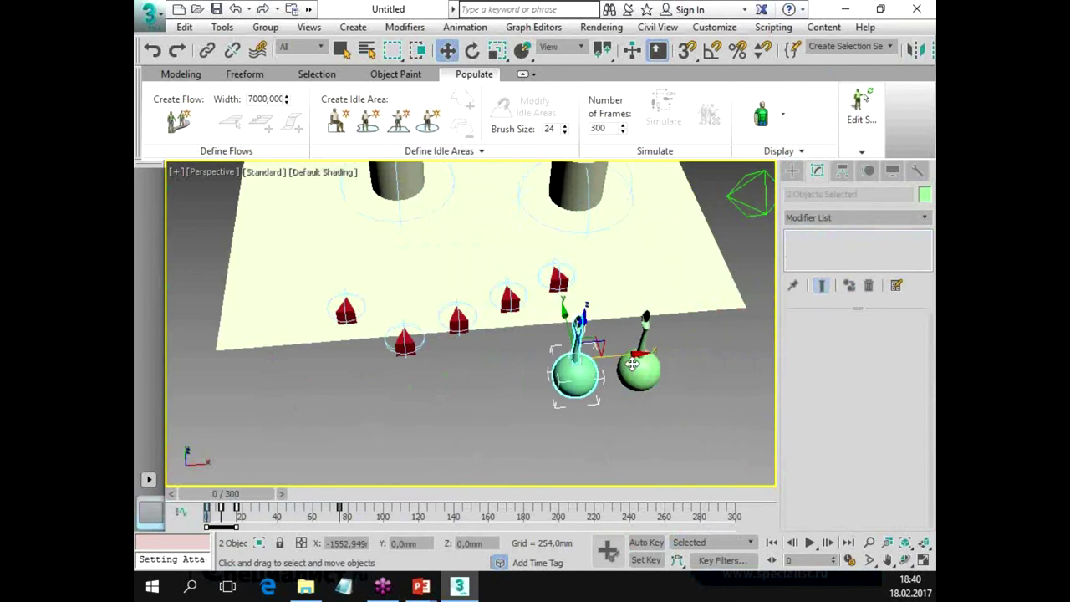
left_click(575, 300)
left_click(575, 300)
left_click(537, 360)
mouse_move(539, 442)
middle_mouse_down("alt")
mouse_move(695, 329)
mouse_move(656, 351)
mouse_move(703, 396)
middle_mouse_up("alt")
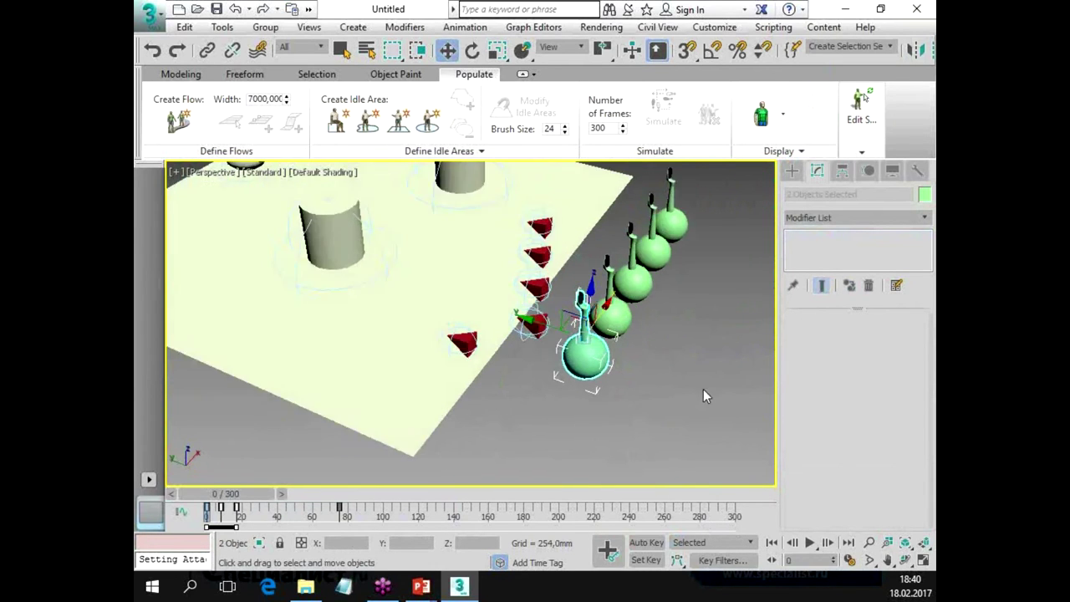
mouse_move(709, 326)
middle_mouse_down("alt")
mouse_move(630, 432)
mouse_move(682, 388)
mouse_move(545, 351)
middle_mouse_up("alt")
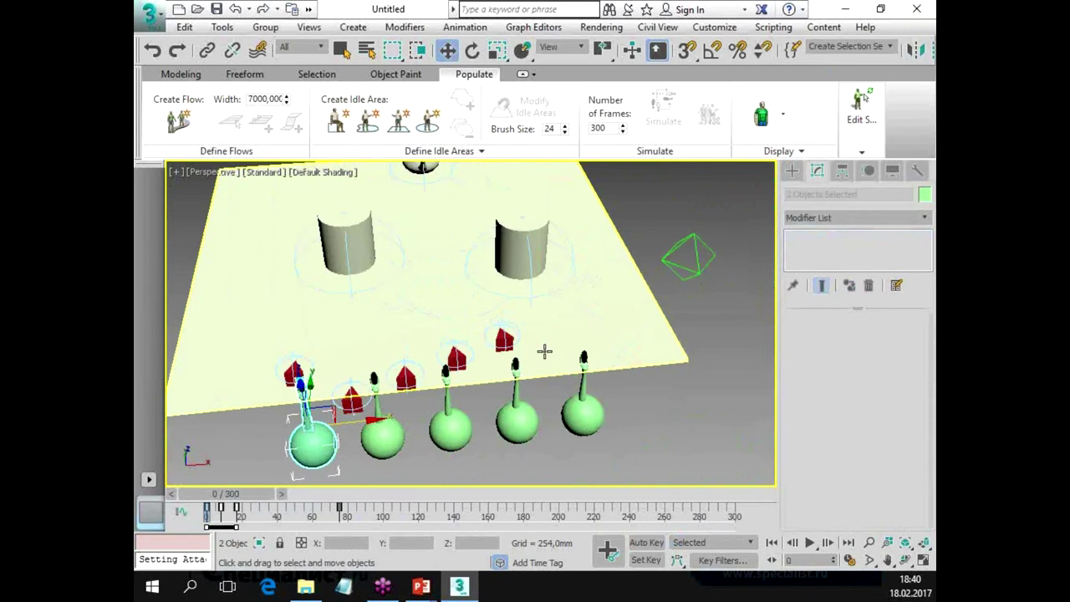
Select the Crowd001 helper so its Setup rollout appears in the Modify panel.
left_click(698, 259)
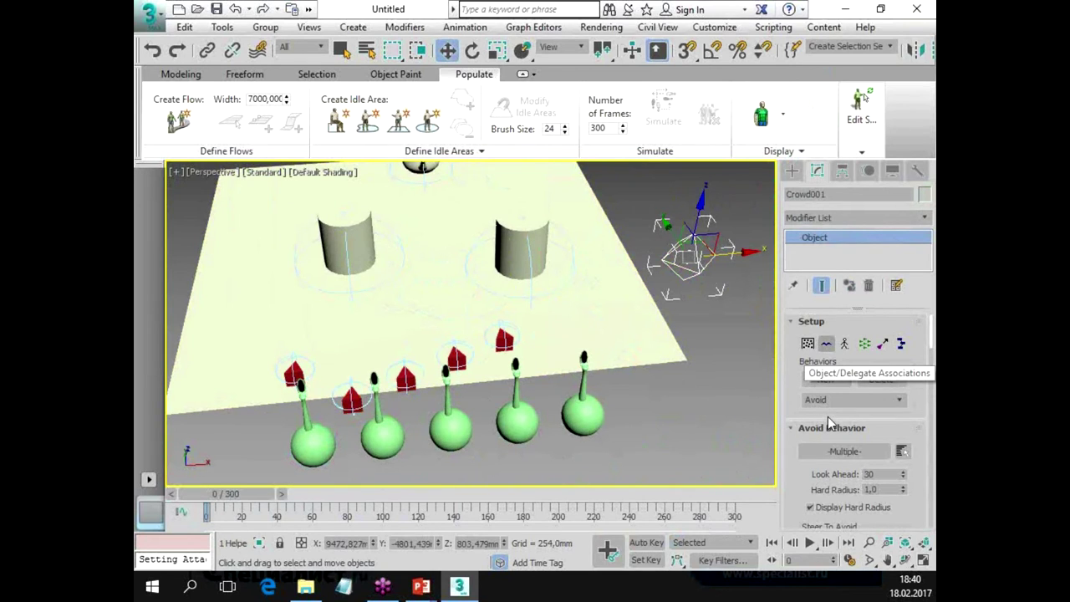
In Object/Delegate Associations, add Delegate001–005 to the delegates list.
left_click(823, 346)
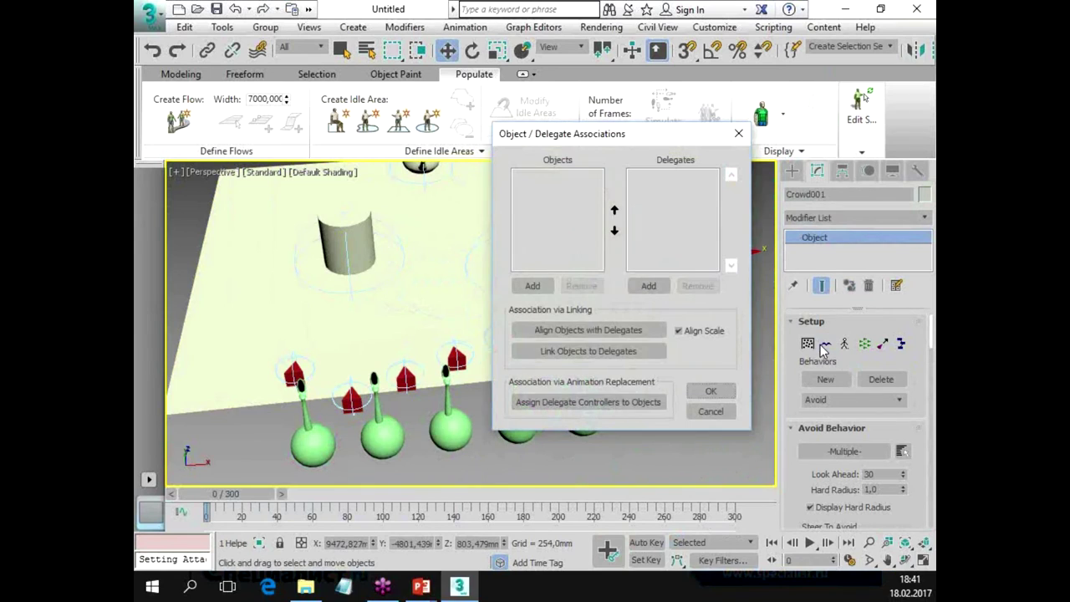
left_click(648, 285)
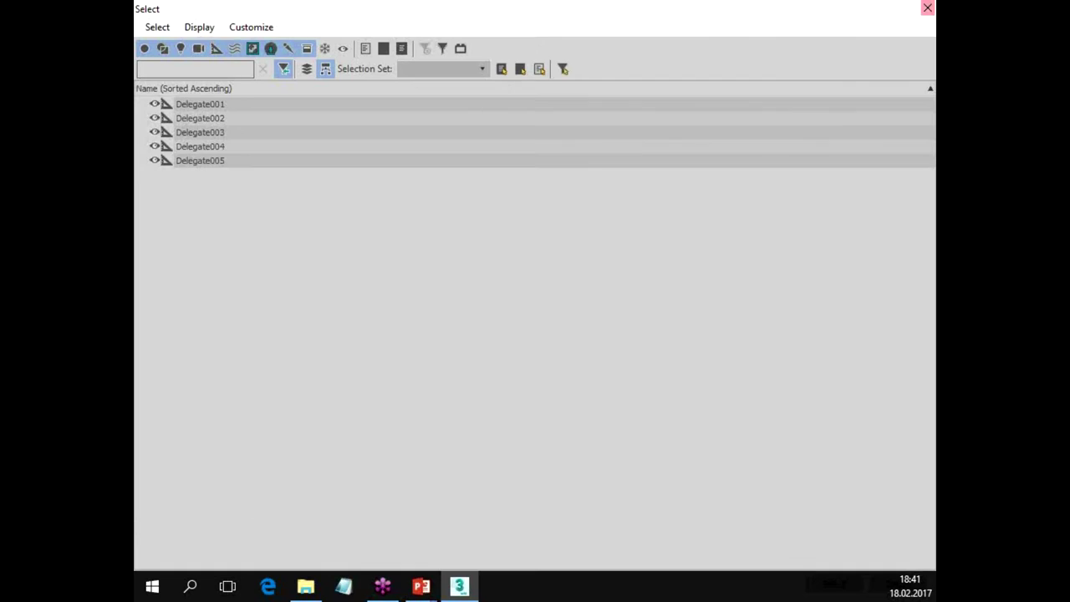
double_click(695, 12)
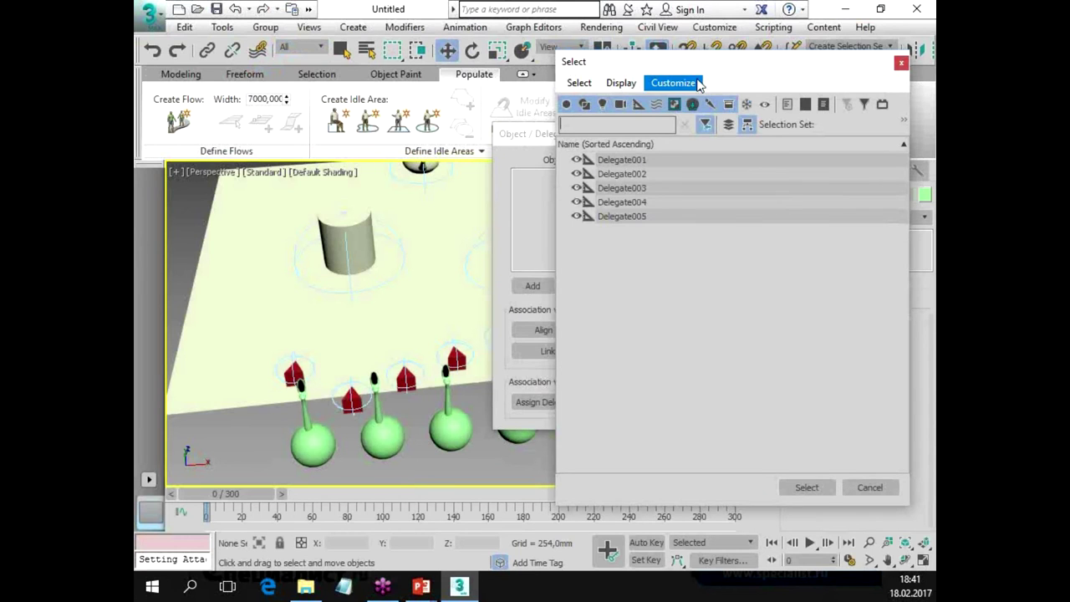
left_click(622, 160)
left_click(622, 217, "shift")
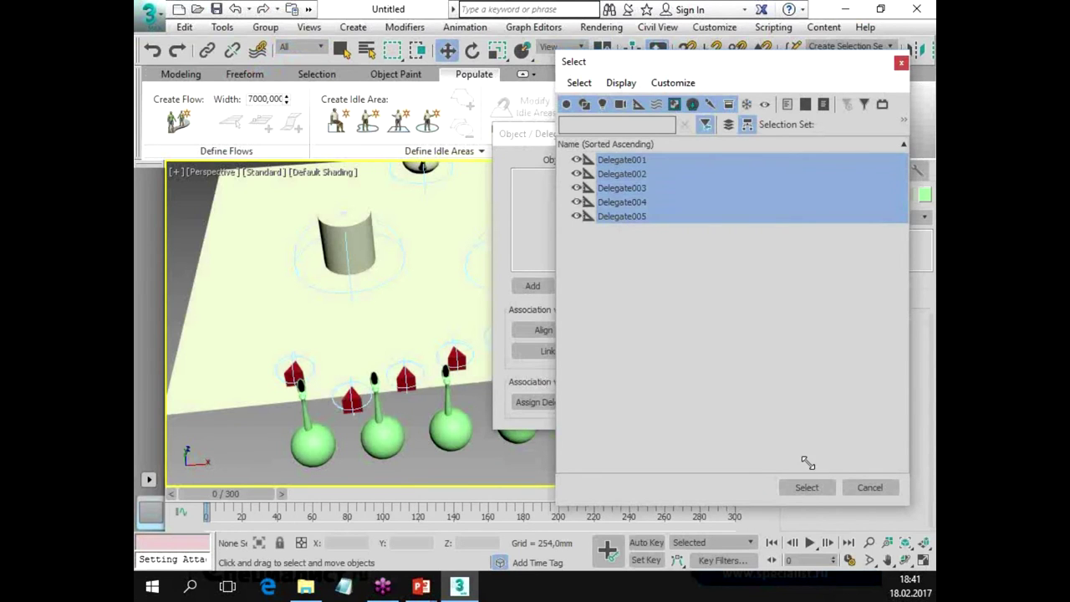
left_click(807, 488)
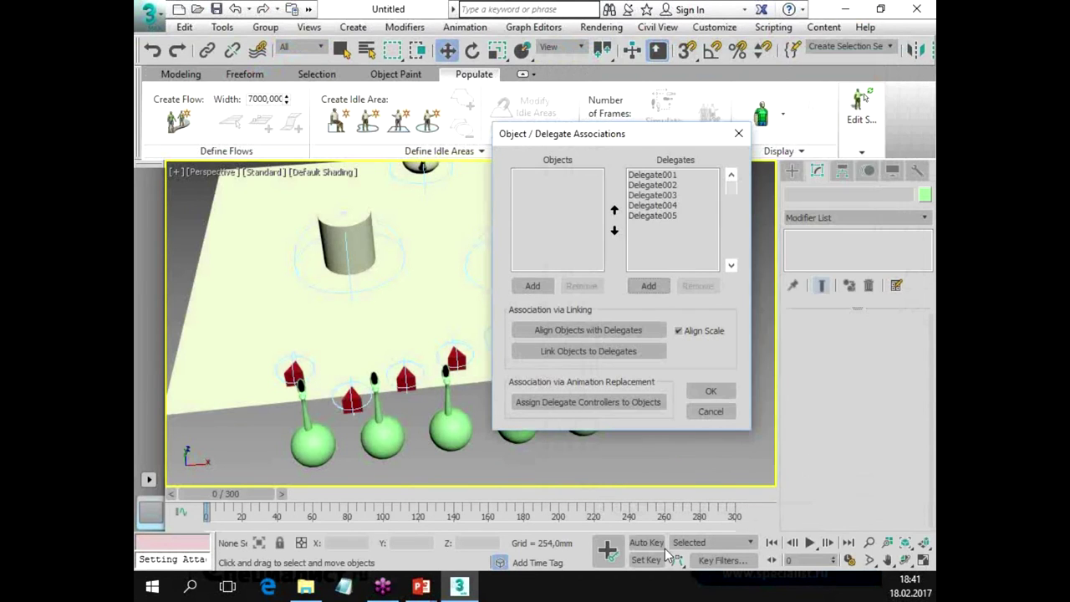
Add GeoSphere001–005 as the objects to associate.
left_click(532, 286)
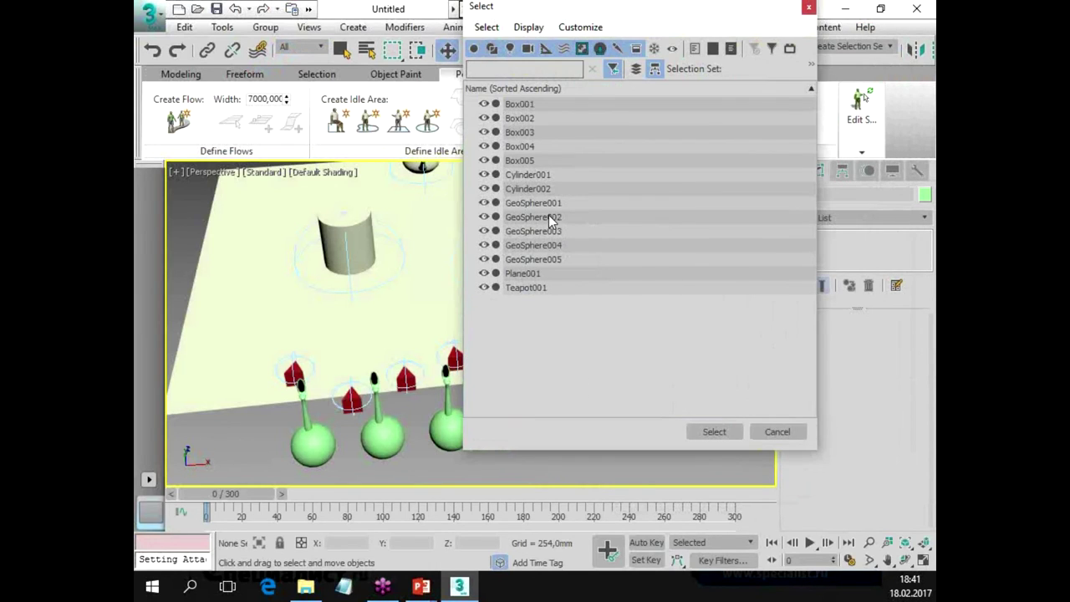
left_click(545, 204)
left_click(553, 259, "shift")
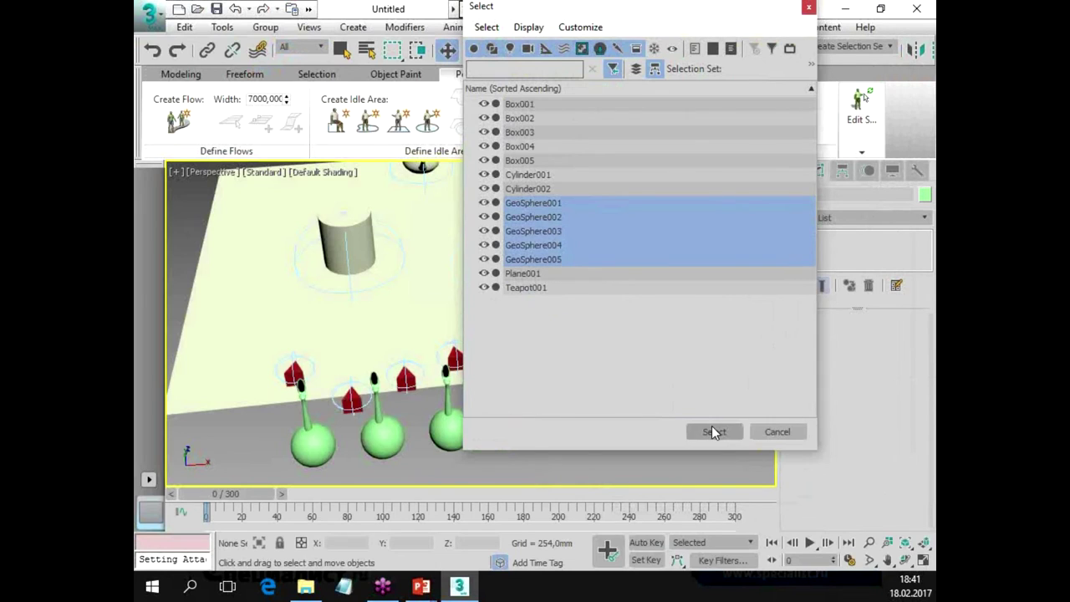
left_click(711, 428)
Uncheck Align Scale, then align and link the spheres to their delegates.
left_click(678, 330)
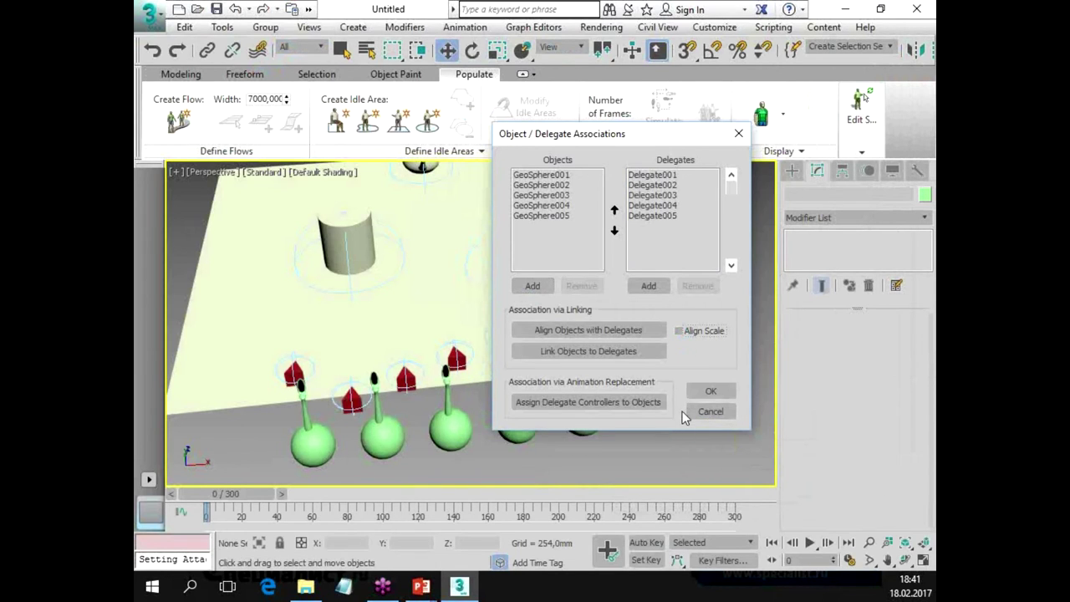
left_click(609, 330)
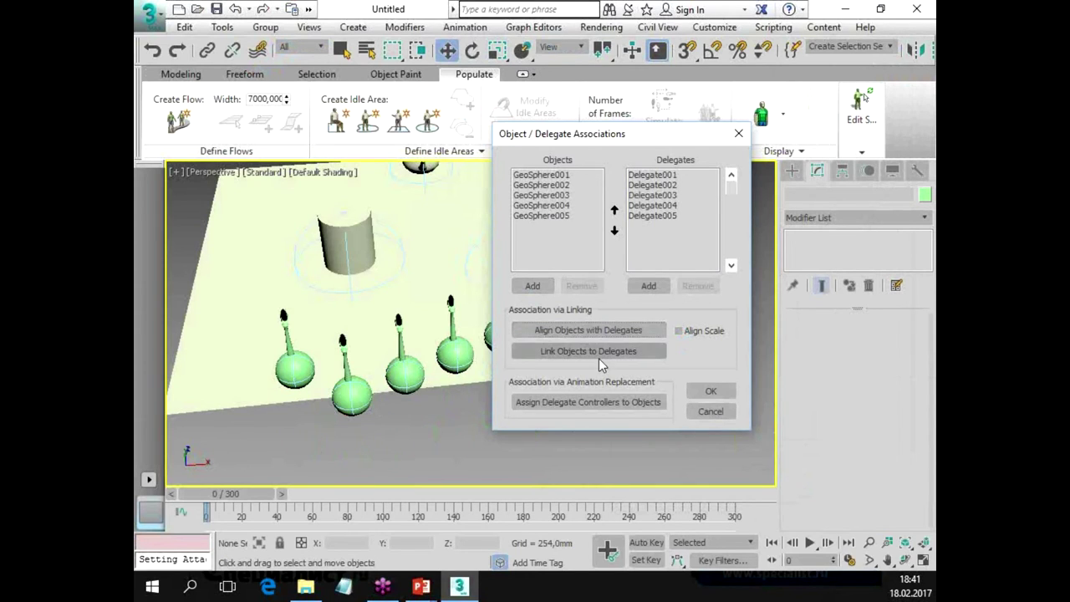
left_click(598, 355)
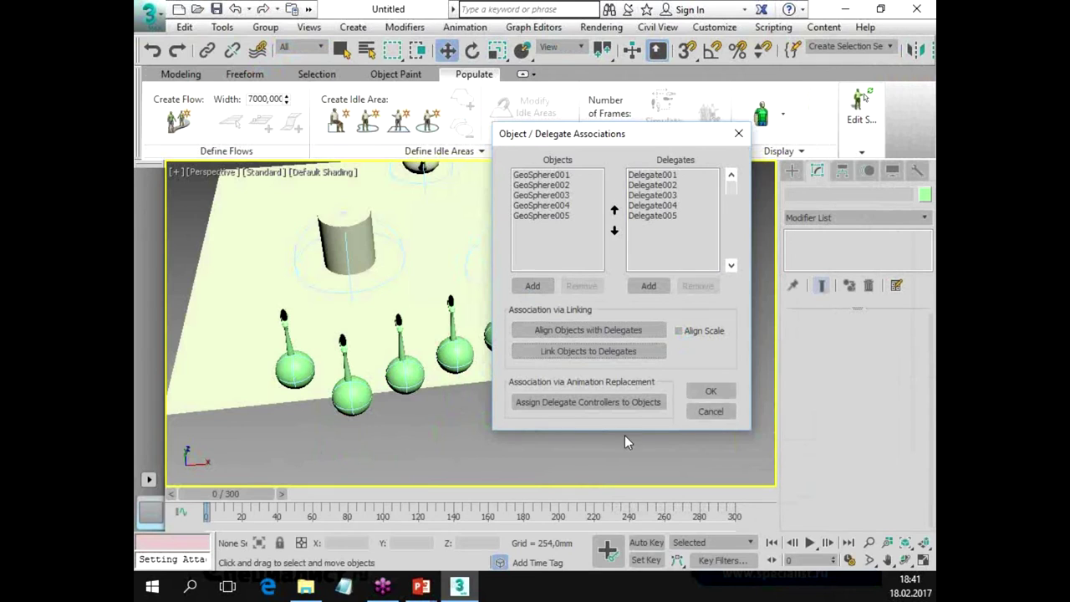
left_click(710, 390)
middle_click_drag(539, 484, 588, 438, "alt")
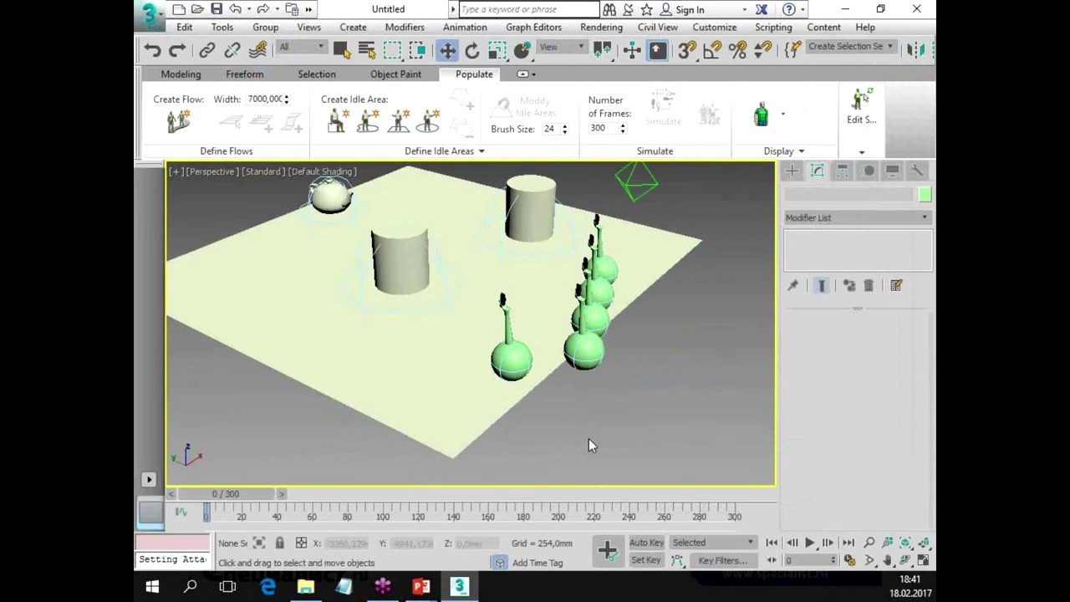
scroll(589, 438, "up", 3)
scroll(583, 423, "up", 3)
scroll(597, 457, "down", 2)
scroll(580, 375, "down", 2)
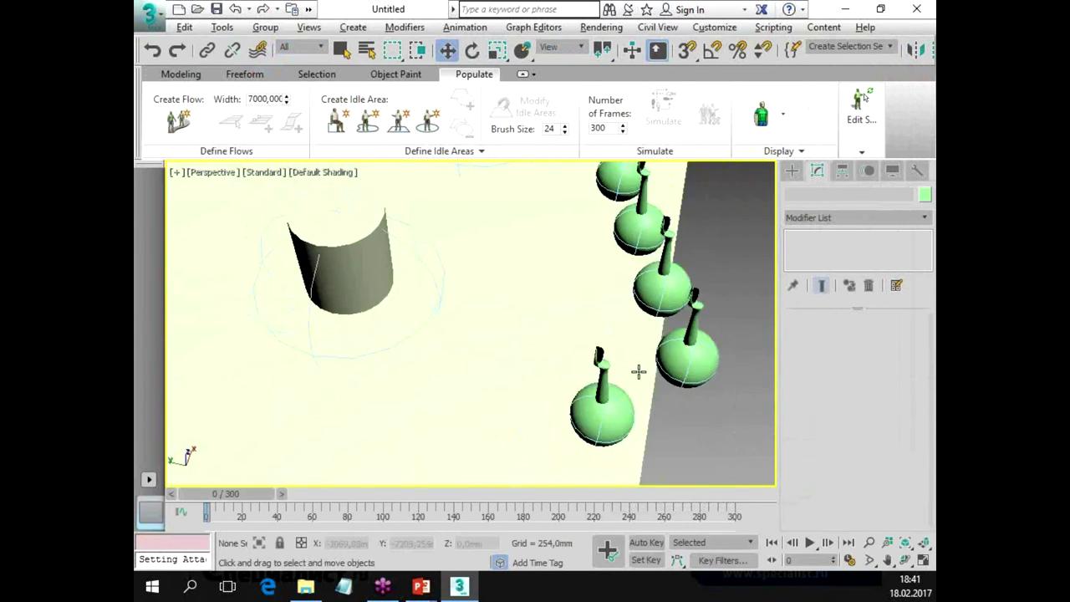
scroll(640, 370, "down", 4)
middle_click_drag(657, 365, 676, 385)
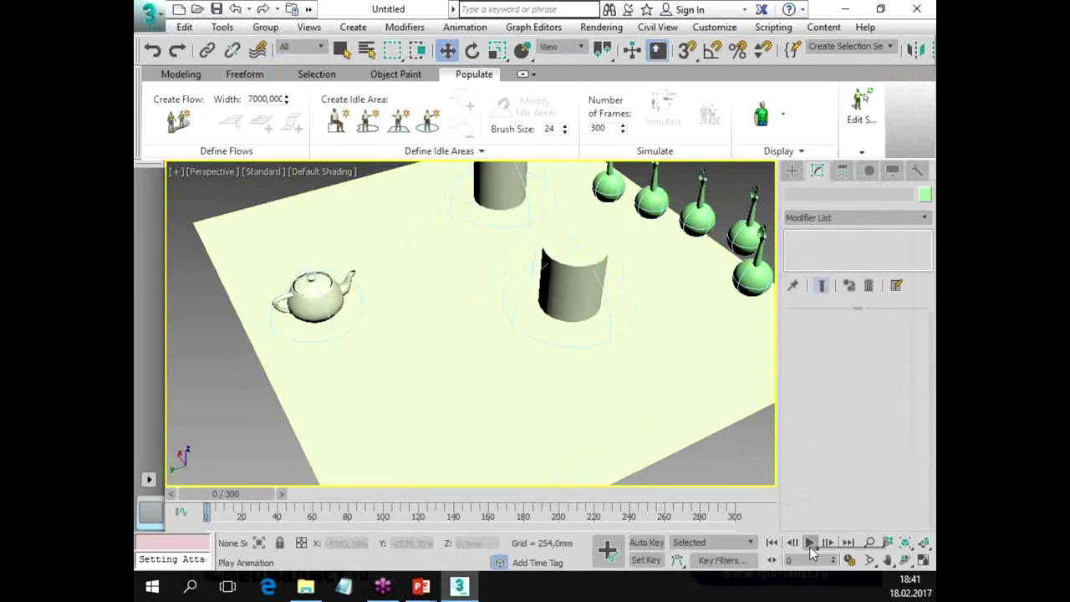
Play the crowd animation and orbit the view to watch the spheres skirt the cylinders toward the teapot.
left_click(809, 543)
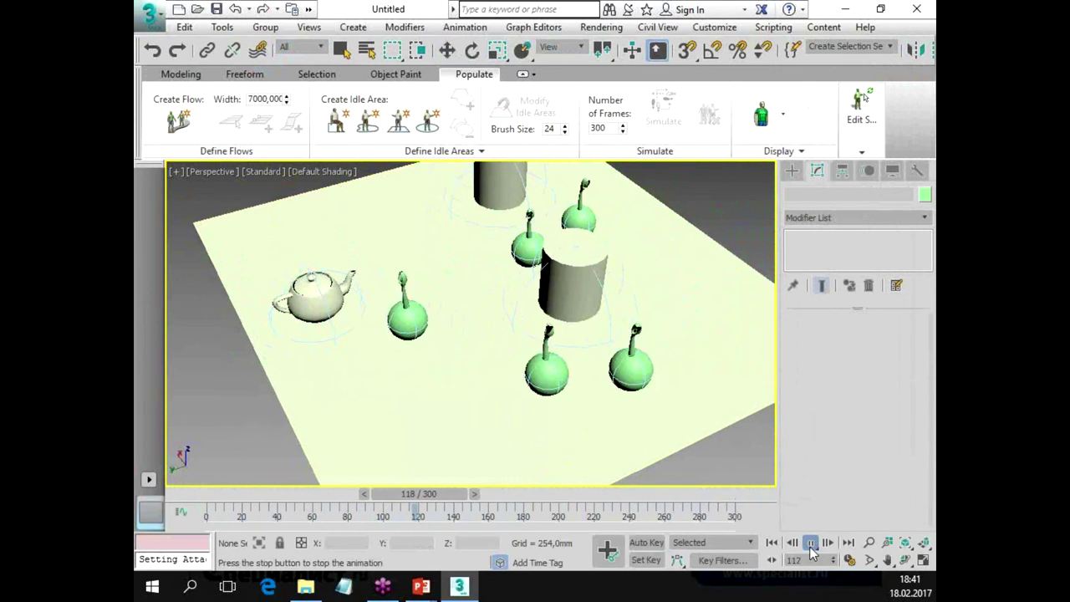
mouse_move(574, 451)
middle_mouse_down()
mouse_move(590, 357)
mouse_move(552, 349)
middle_mouse_up()
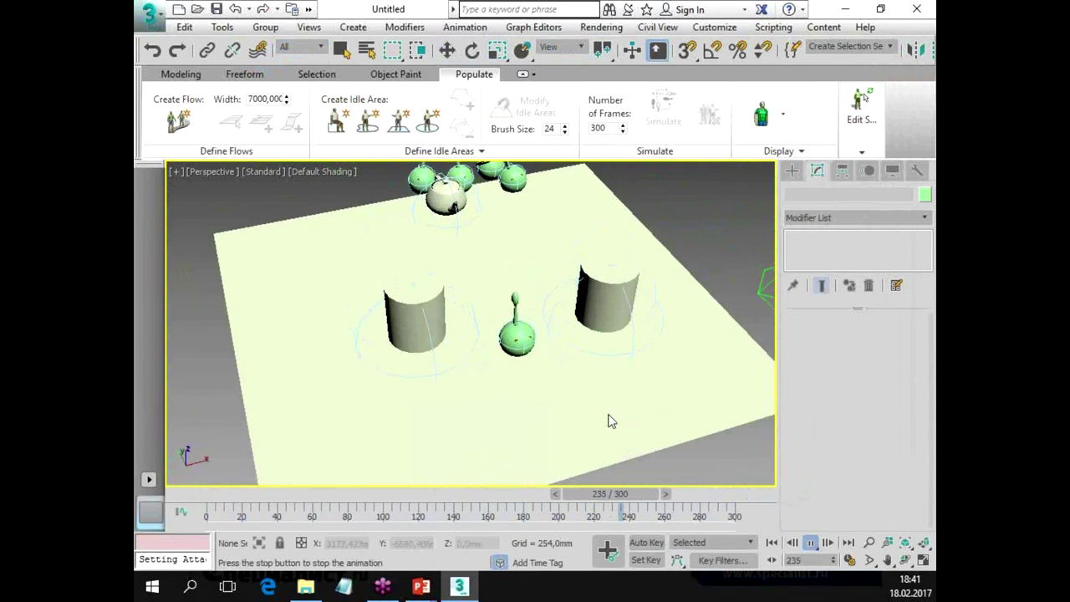
mouse_move(556, 402)
middle_mouse_down()
mouse_move(545, 430)
mouse_move(597, 375)
middle_mouse_up()
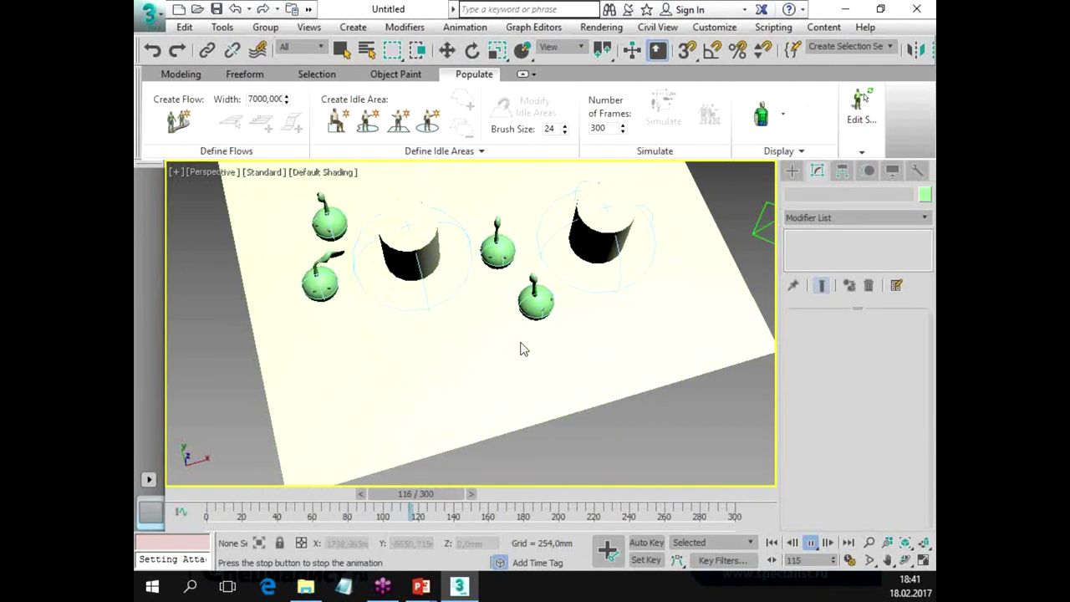
mouse_move(537, 340)
middle_mouse_down("alt")
mouse_move(573, 316)
mouse_move(678, 398)
middle_mouse_up("alt")
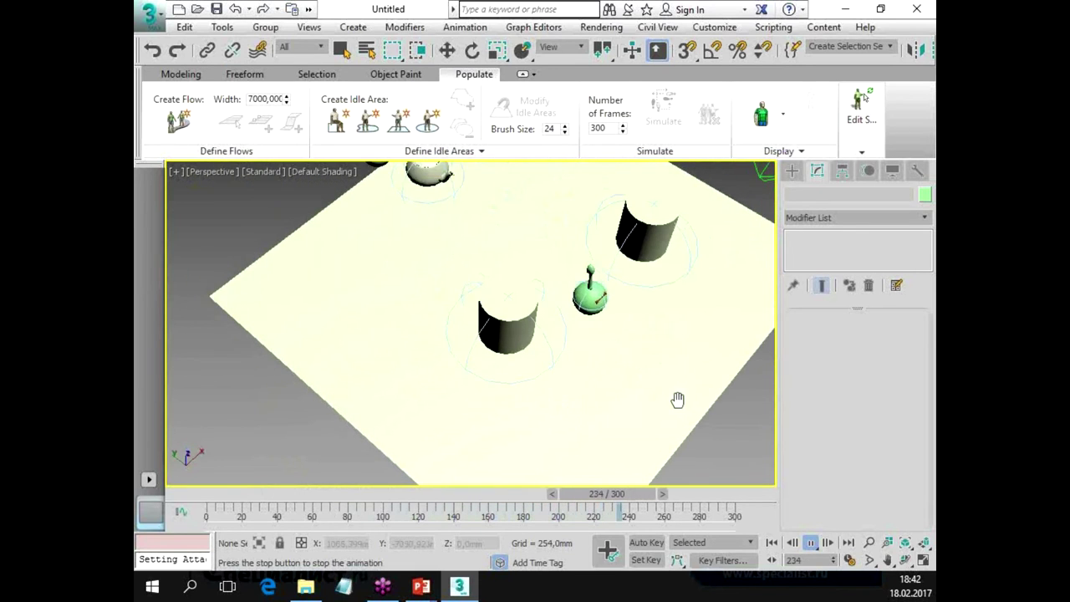
mouse_move(485, 485)
middle_mouse_down("alt")
mouse_move(565, 363)
mouse_move(557, 453)
middle_mouse_up("alt")
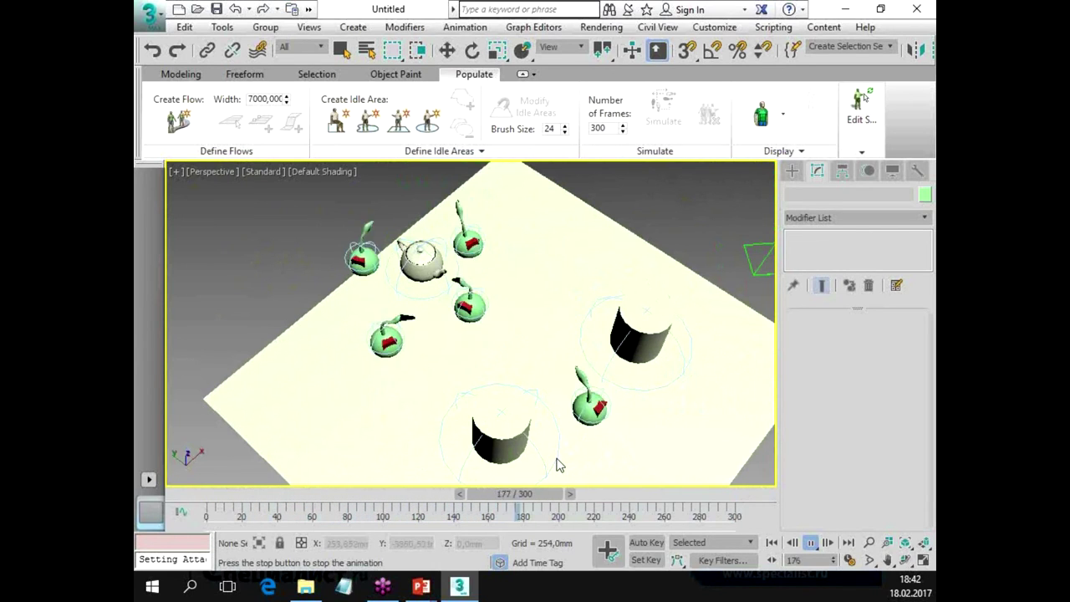
Stop playback at frame 171, switch to Move, and select the Crowd001 helper.
left_click(810, 542)
left_click_drag(650, 494, 550, 507)
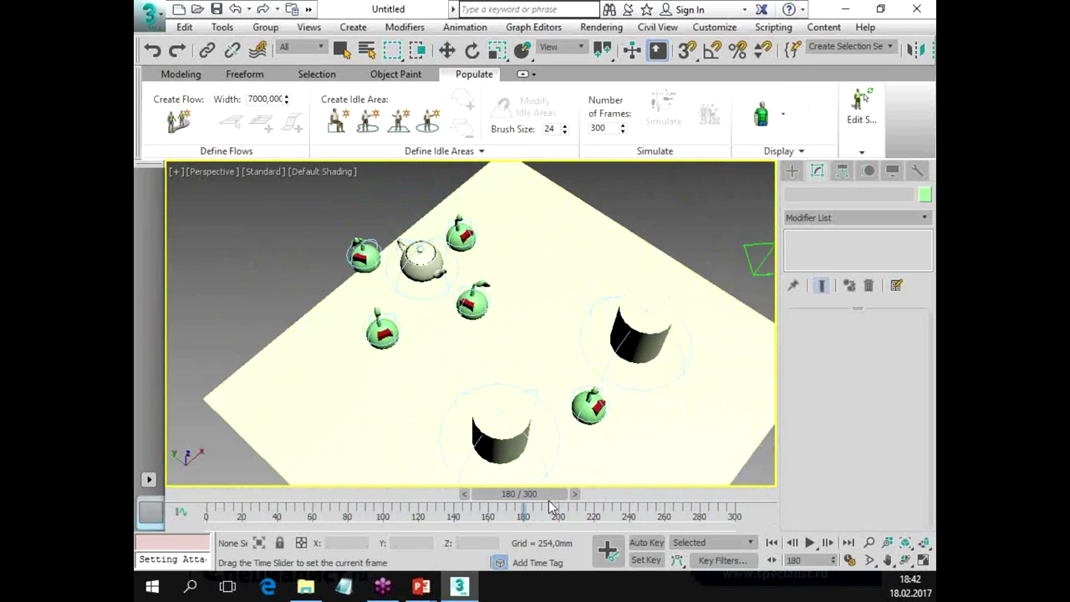
left_click_drag(550, 508, 536, 508)
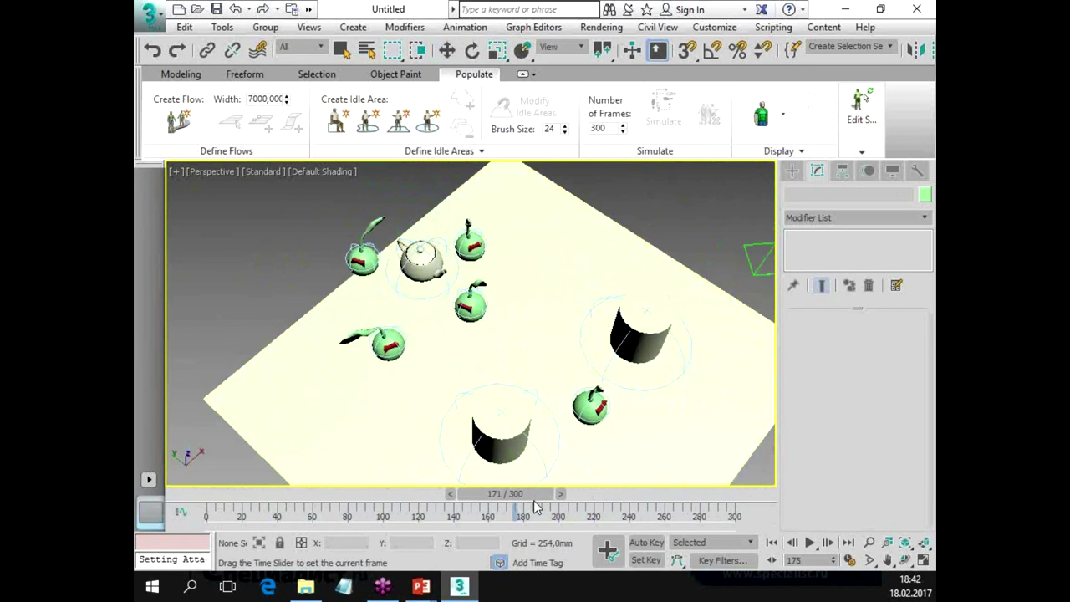
key("w")
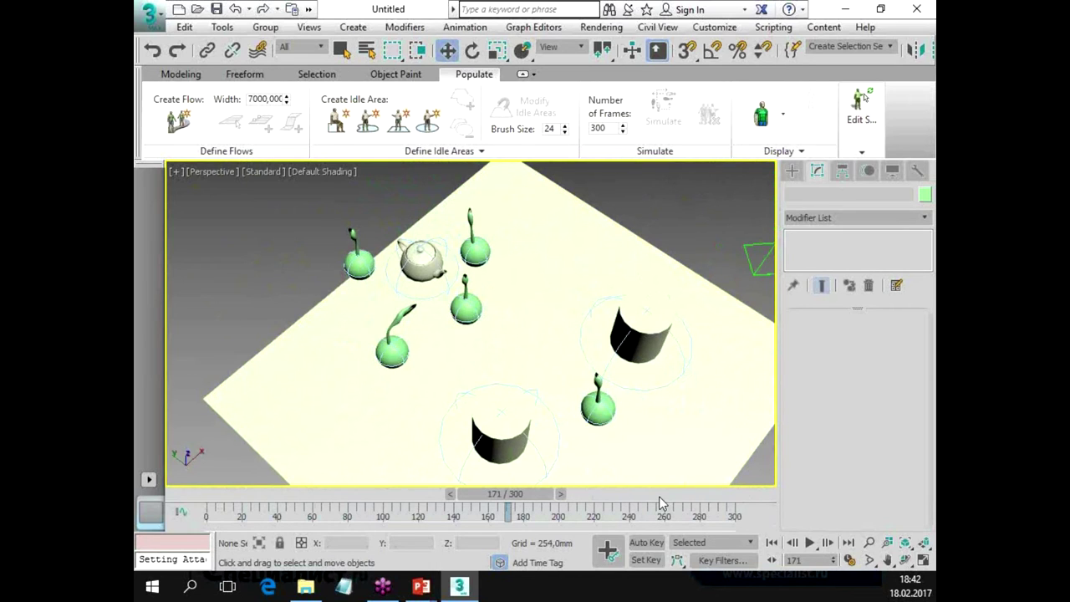
middle_click_drag(755, 423, 705, 354)
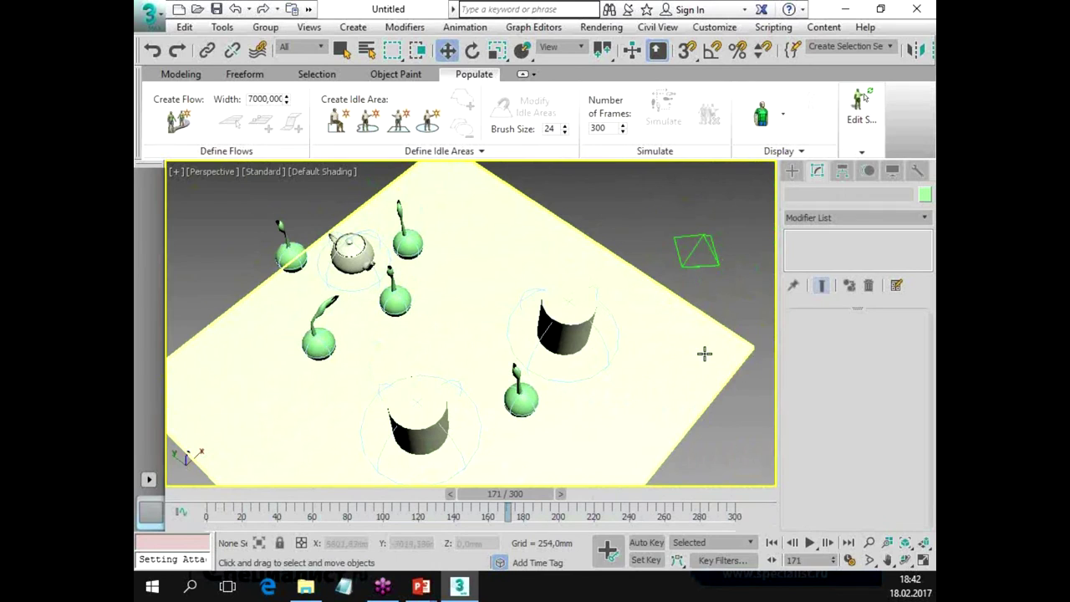
left_click(699, 252)
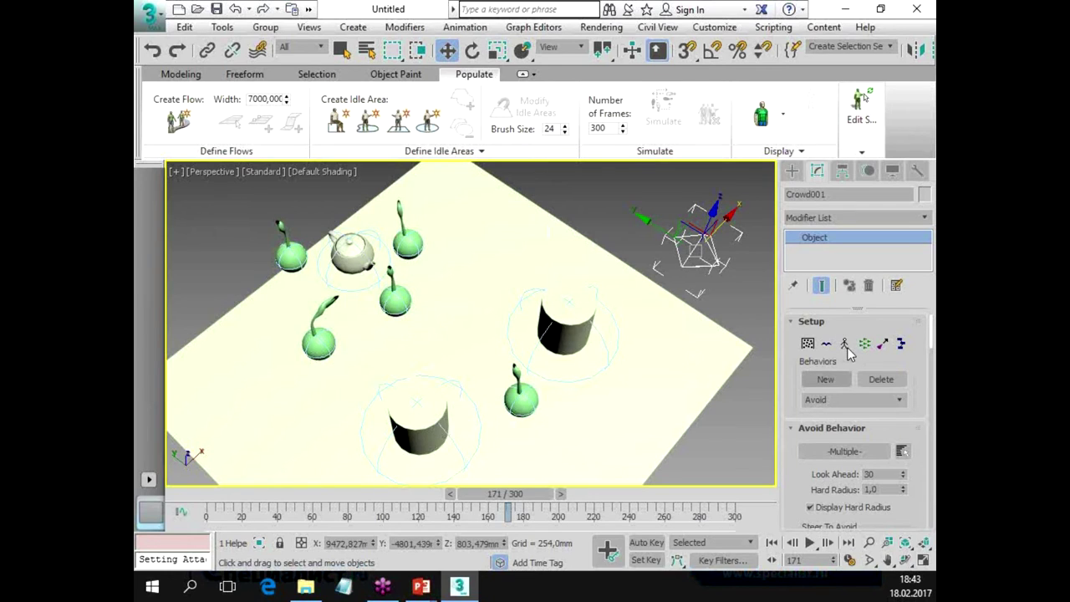
left_click(803, 342)
middle_click_drag(605, 346, 606, 336)
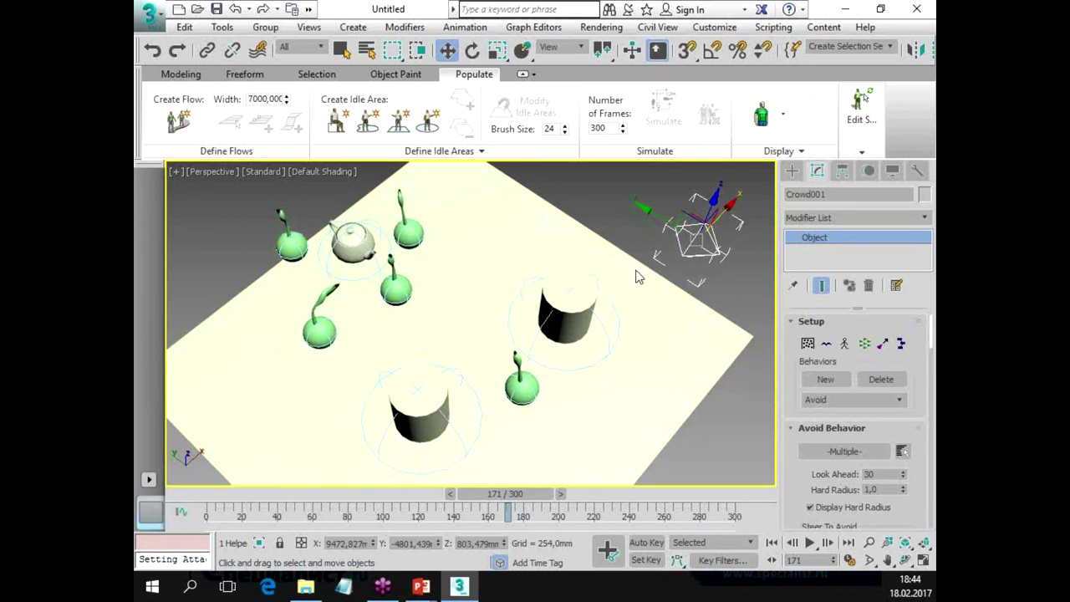
left_click(149, 14)
Reset 3ds Max to an empty Untitled scene without saving the current one.
left_click(187, 87)
left_click(539, 314)
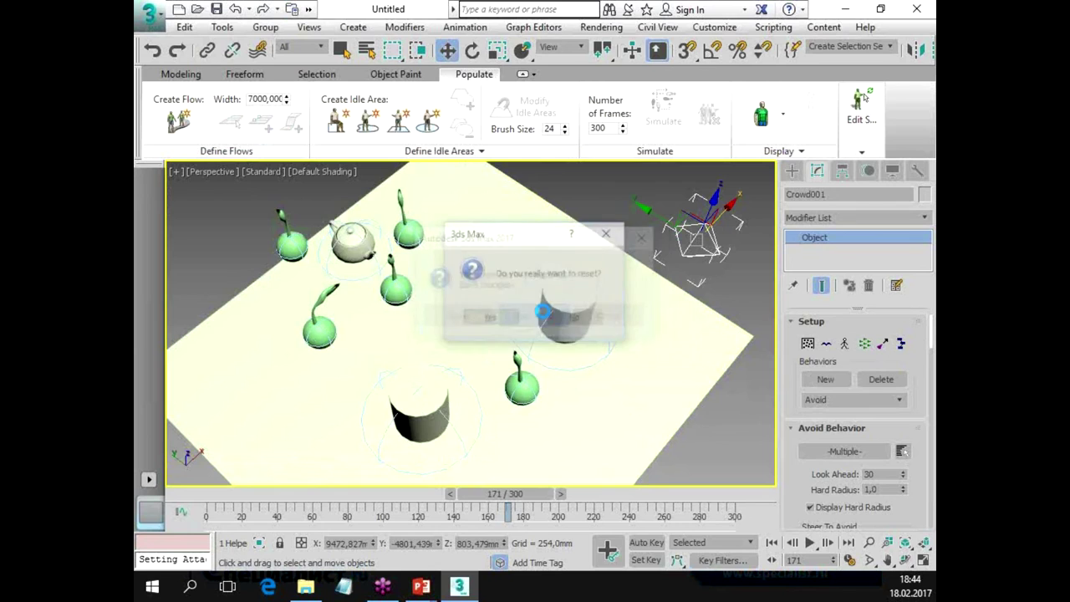
left_click(500, 320)
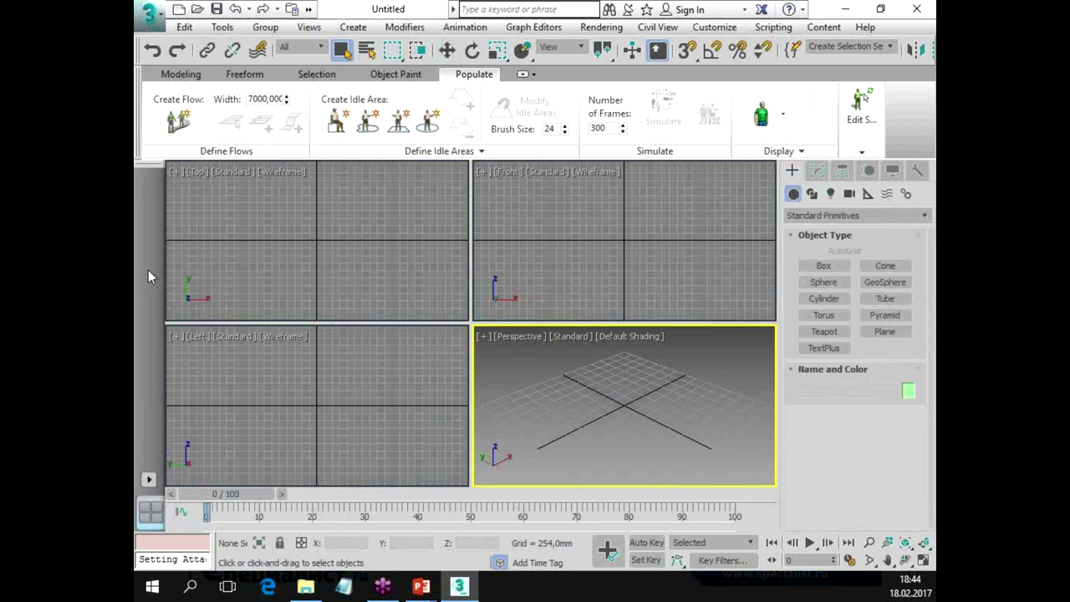
left_click(173, 124)
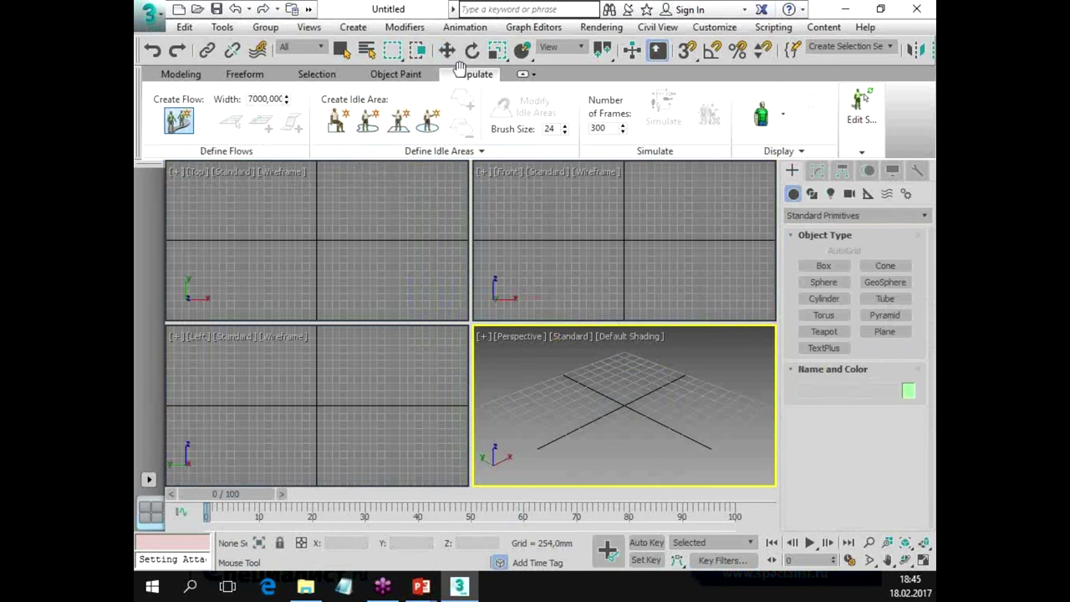
Restore the full Populate ribbon and place a new flow's starting point in the Top view.
left_click(522, 76)
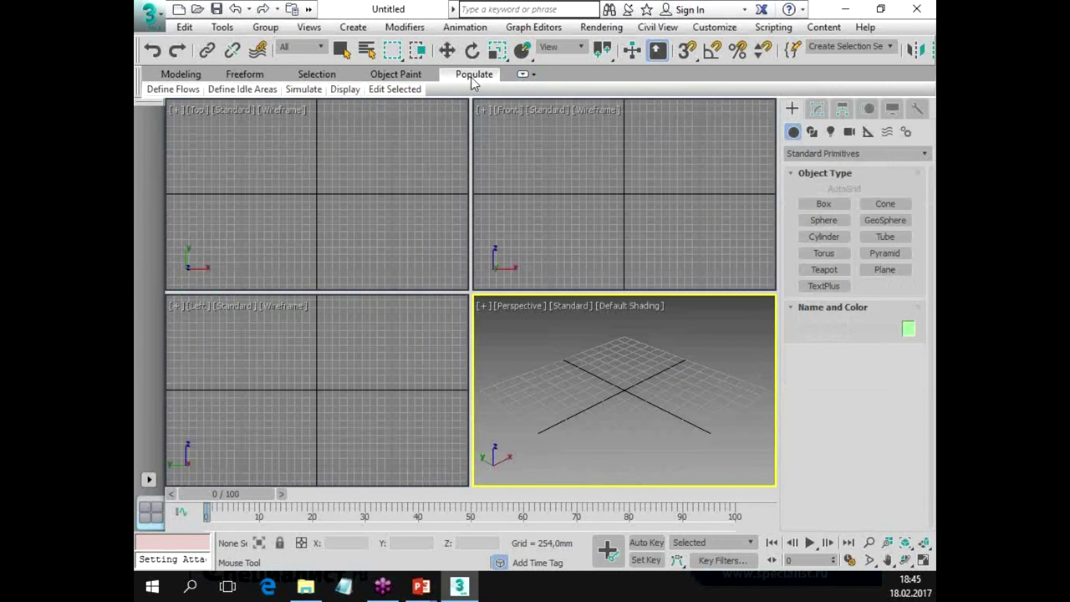
left_click(715, 27)
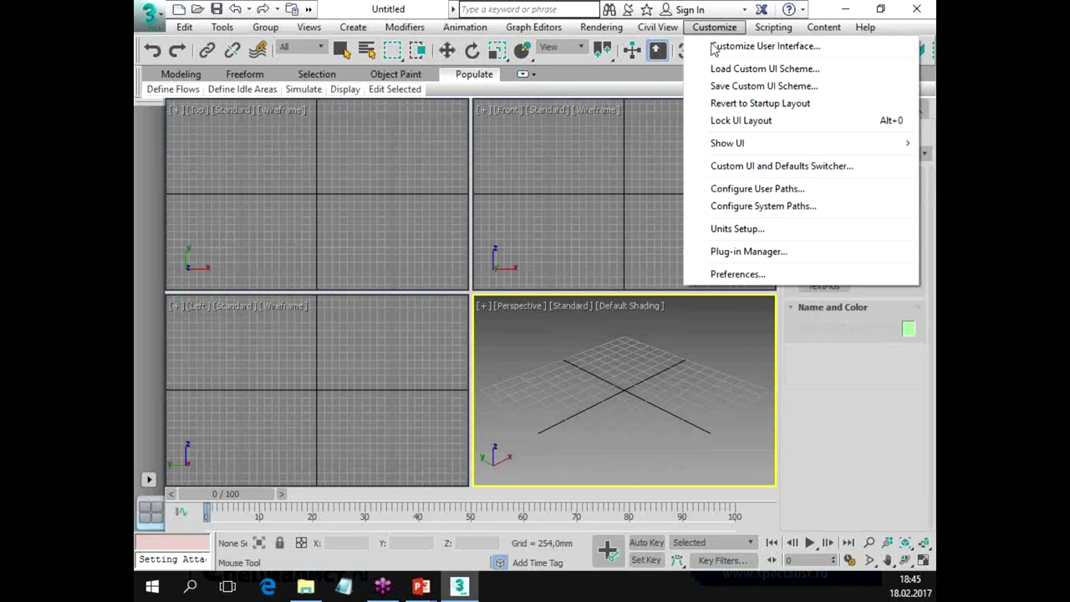
mouse_move(727, 143)
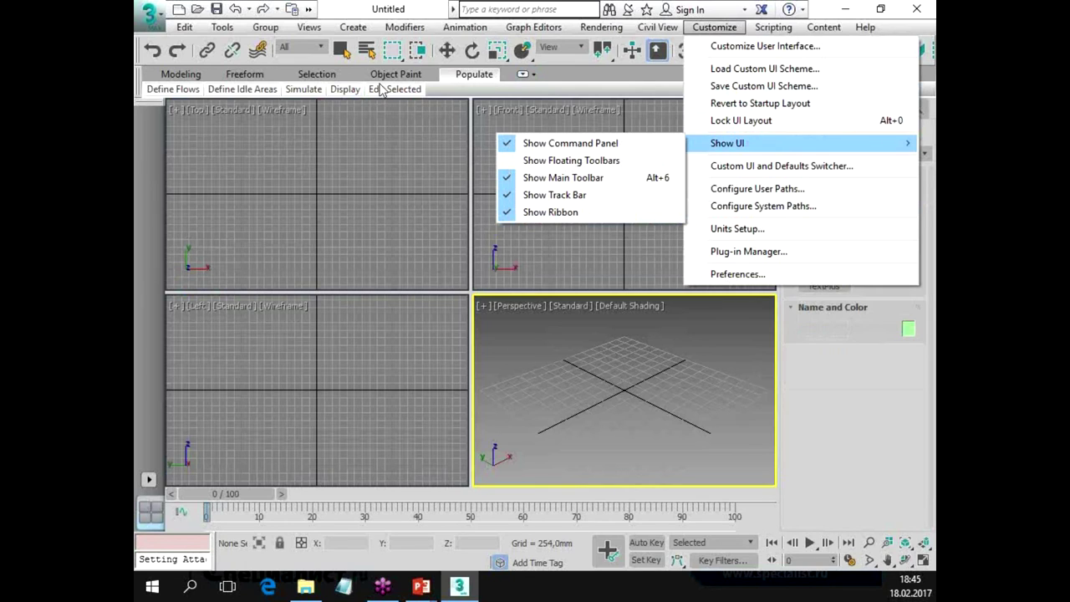
left_click(522, 78)
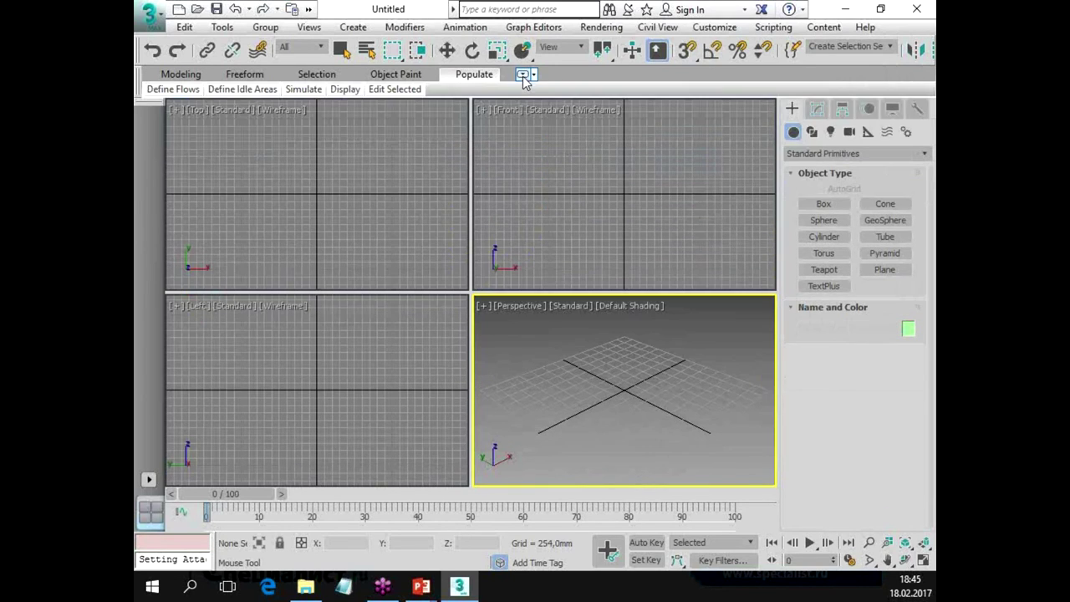
left_click(523, 78)
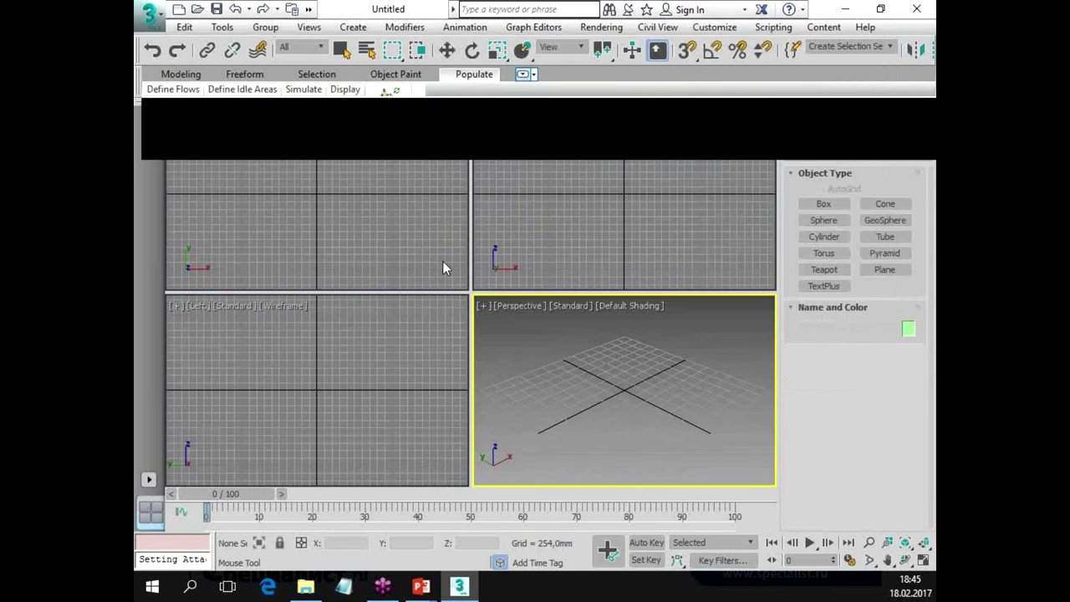
left_click(184, 124)
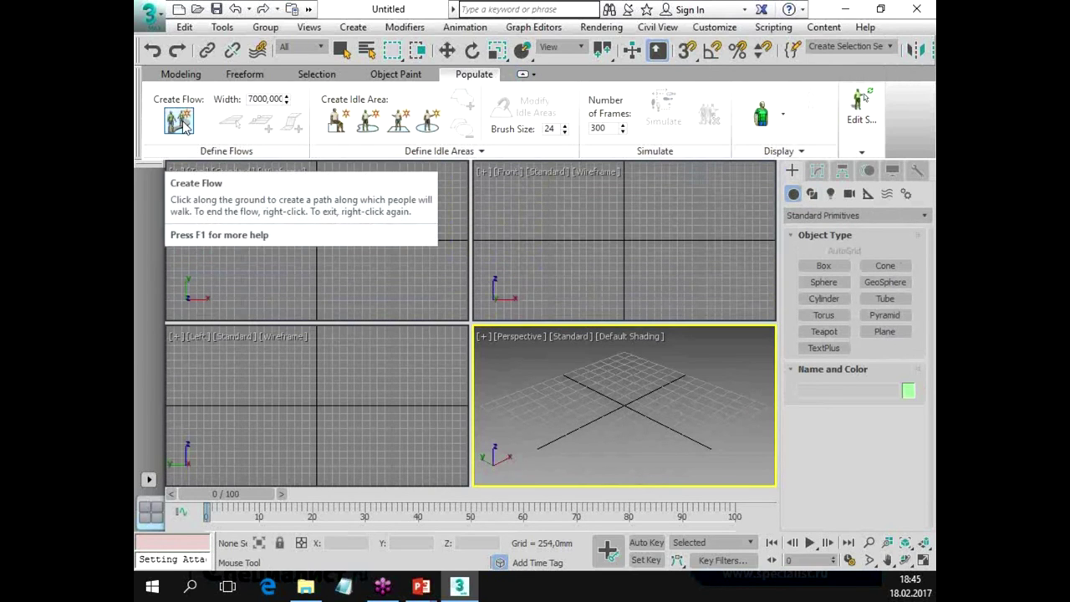
left_click(202, 201)
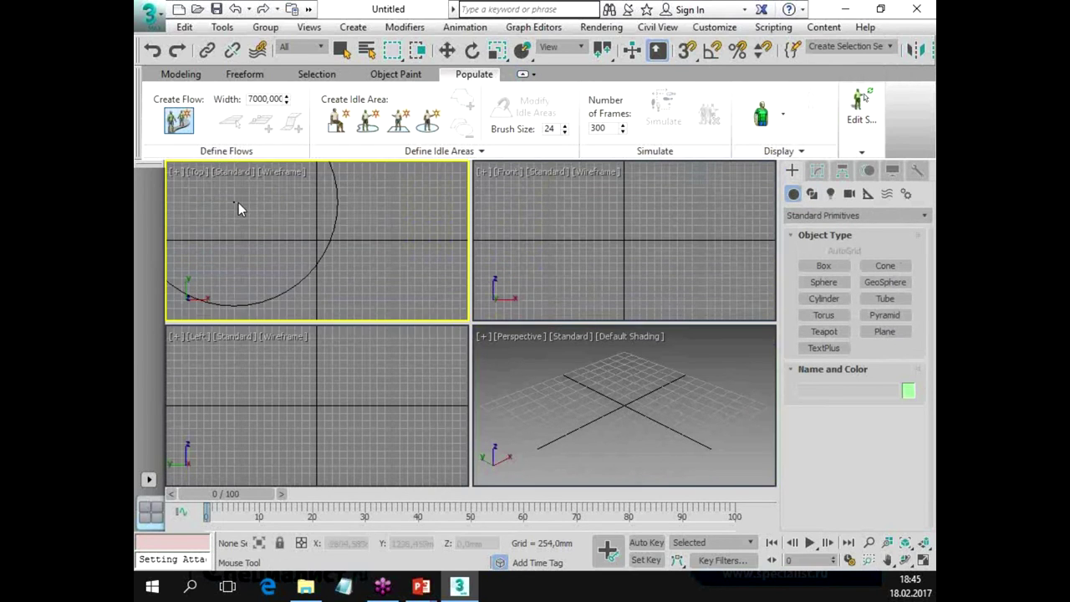
Draw Flow001 with two right-angle turns, then maximize Perspective and frame the flow.
scroll(326, 230, "down", 2)
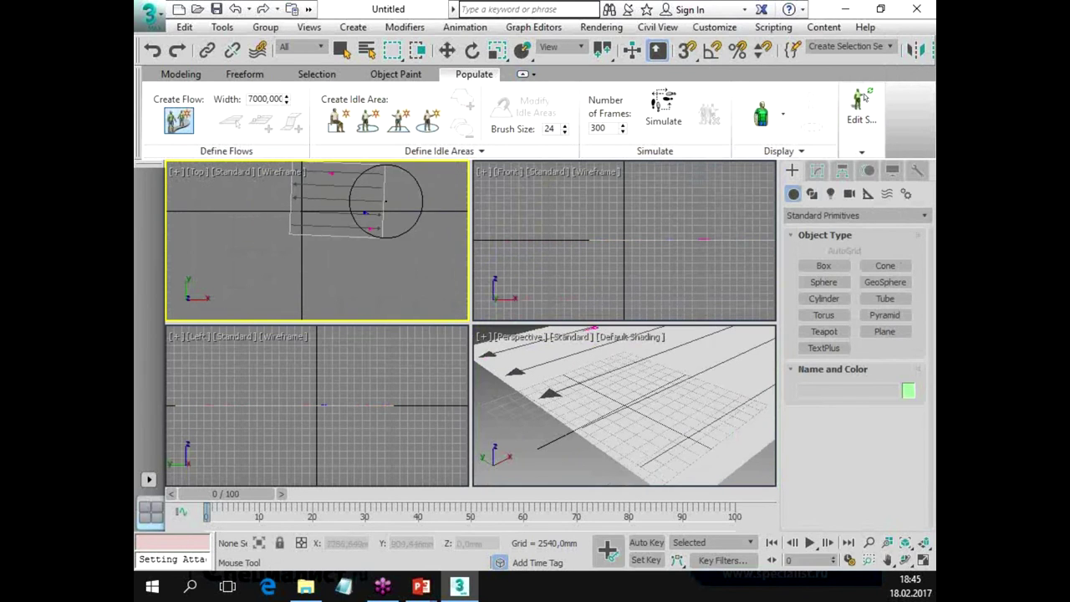
left_click(446, 195)
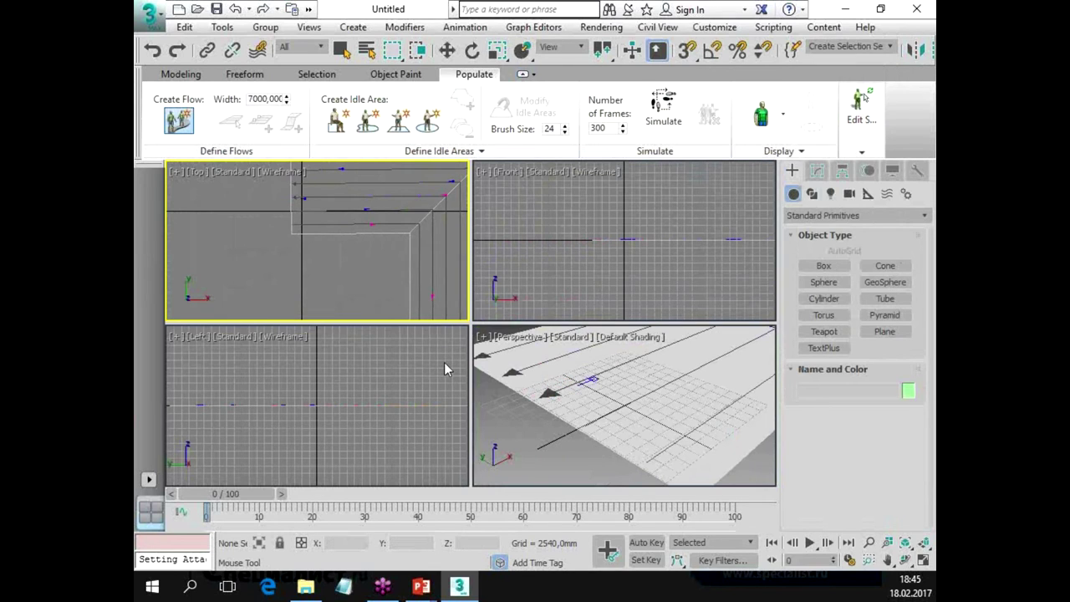
right_click(243, 384)
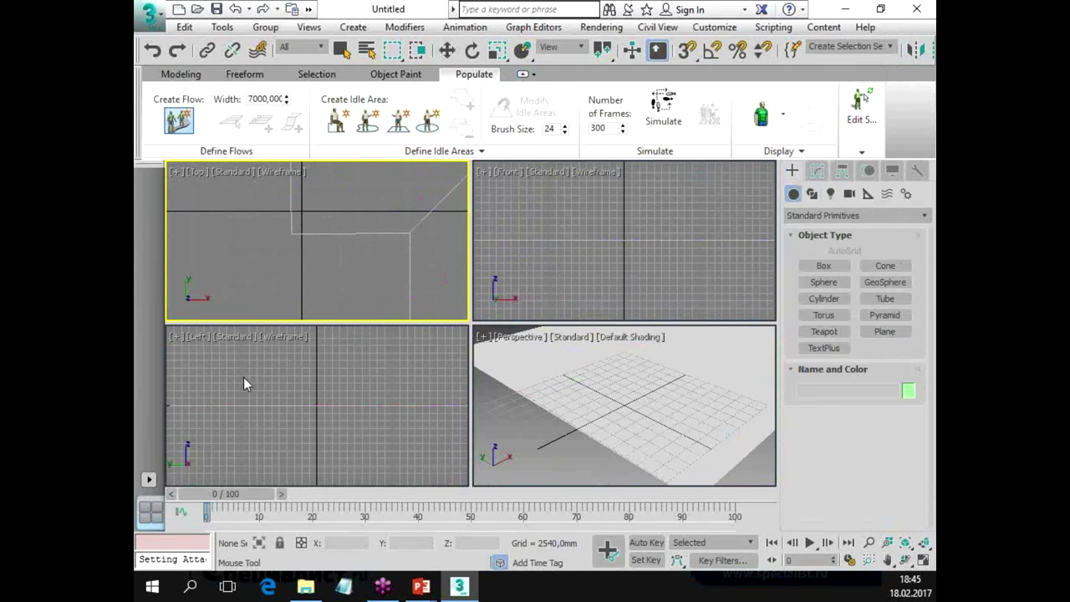
left_click(586, 376)
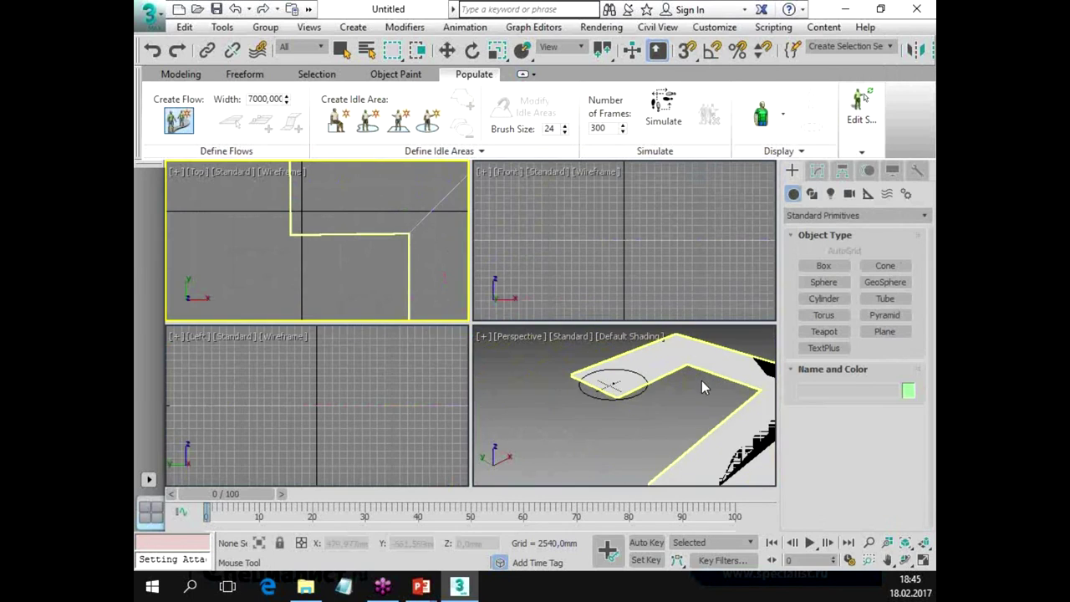
key("alt+w")
mouse_move(620, 374)
middle_mouse_down("alt")
mouse_move(454, 382)
mouse_move(454, 304)
mouse_move(493, 326)
mouse_move(463, 361)
mouse_move(414, 277)
mouse_move(537, 298)
mouse_move(454, 323)
mouse_move(471, 313)
mouse_move(442, 310)
mouse_move(465, 321)
mouse_move(457, 328)
middle_mouse_up("alt")
left_click(414, 277)
scroll(458, 326, "up", 3)
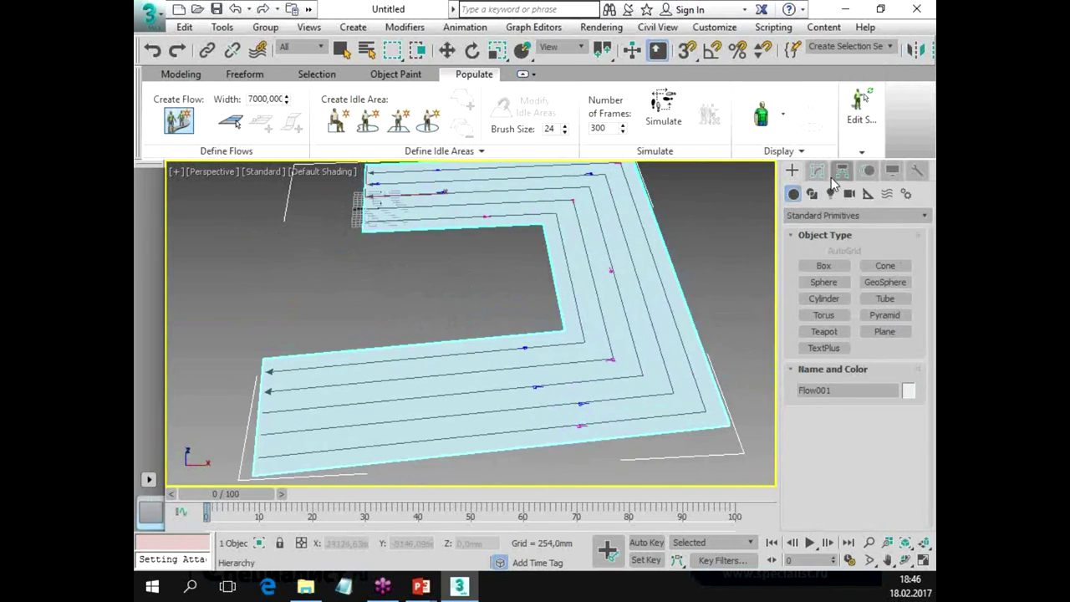
Set Flow001's lane spacing to 1222 and adjust density, speed, running and female share.
left_click(818, 173)
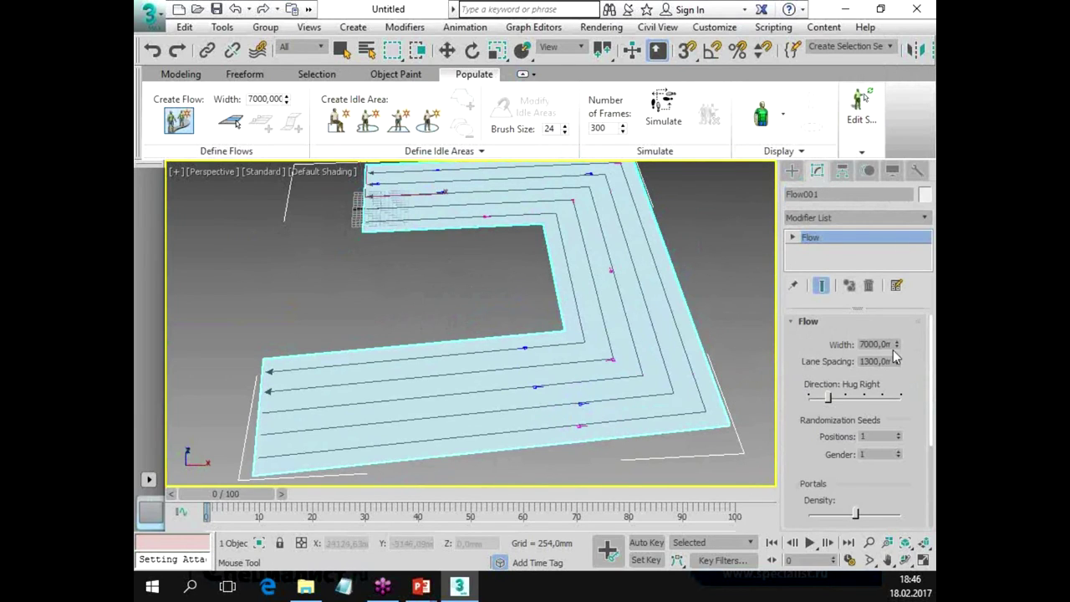
left_click_drag(897, 361, 895, 362)
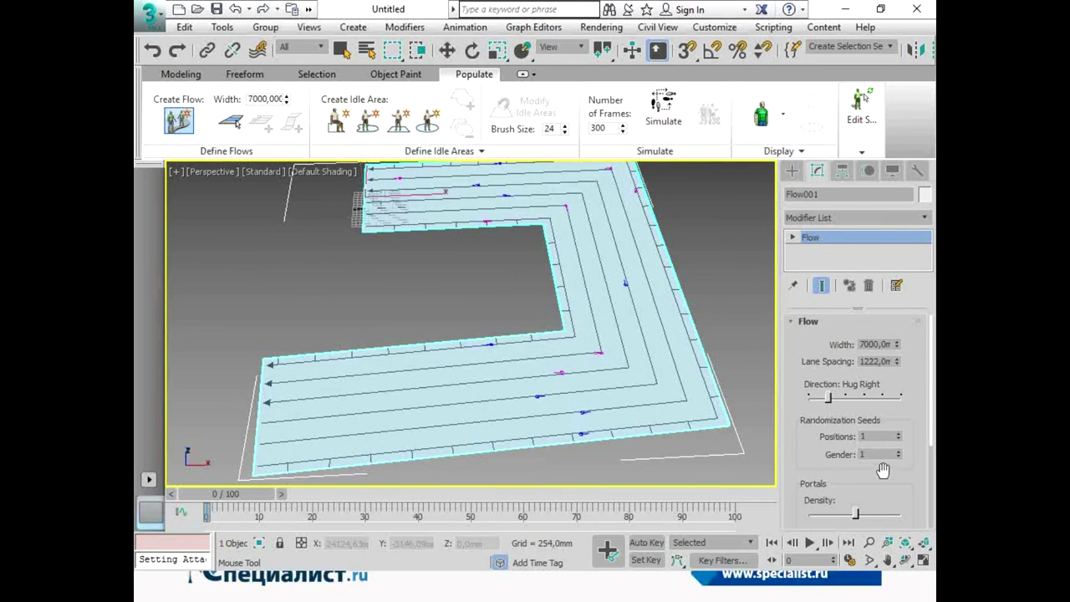
scroll(808, 472, "down", 2)
scroll(808, 473, "down", 2)
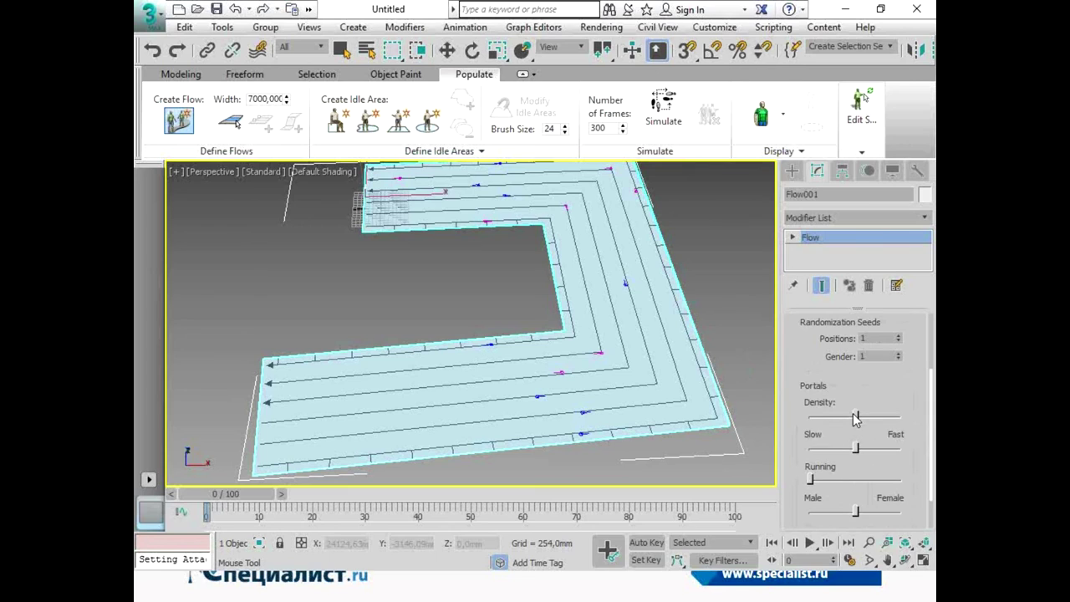
left_click_drag(857, 417, 852, 416)
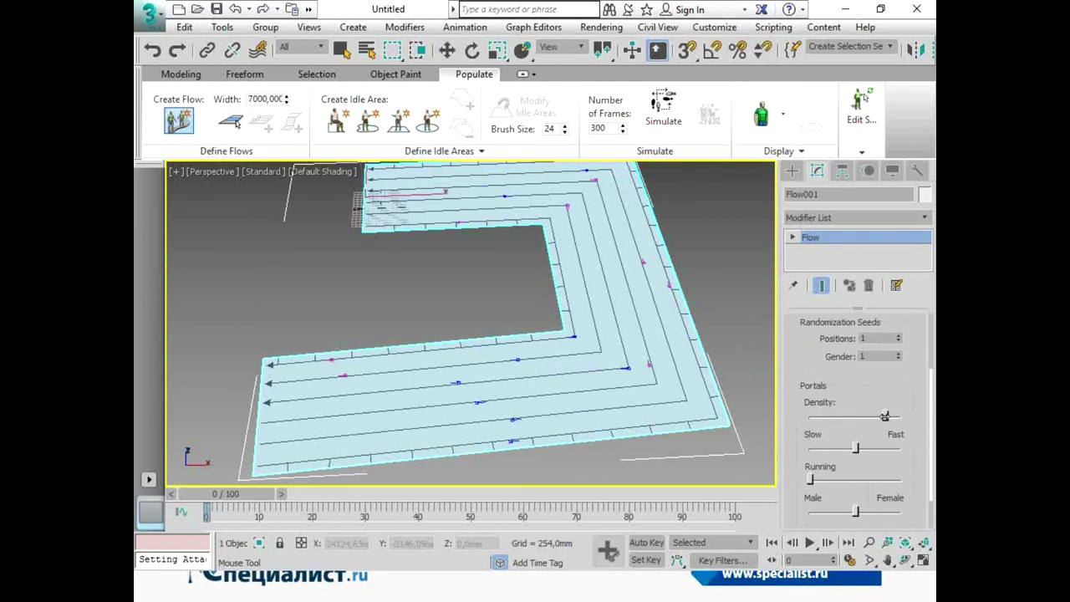
left_click_drag(855, 448, 864, 445)
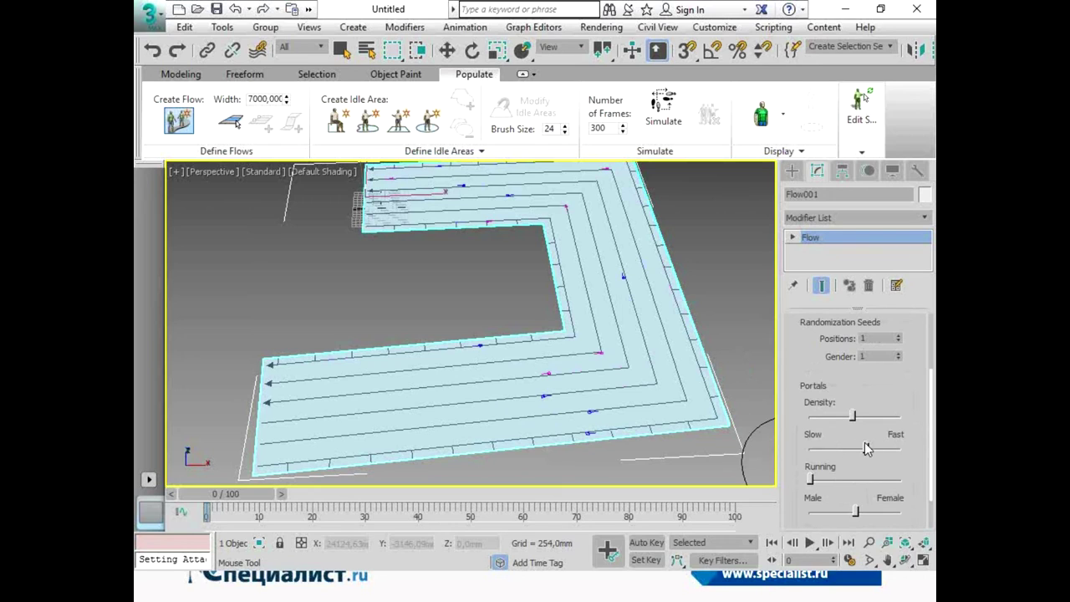
left_click_drag(810, 480, 829, 480)
scroll(844, 472, "down", 2)
left_click_drag(857, 462, 868, 464)
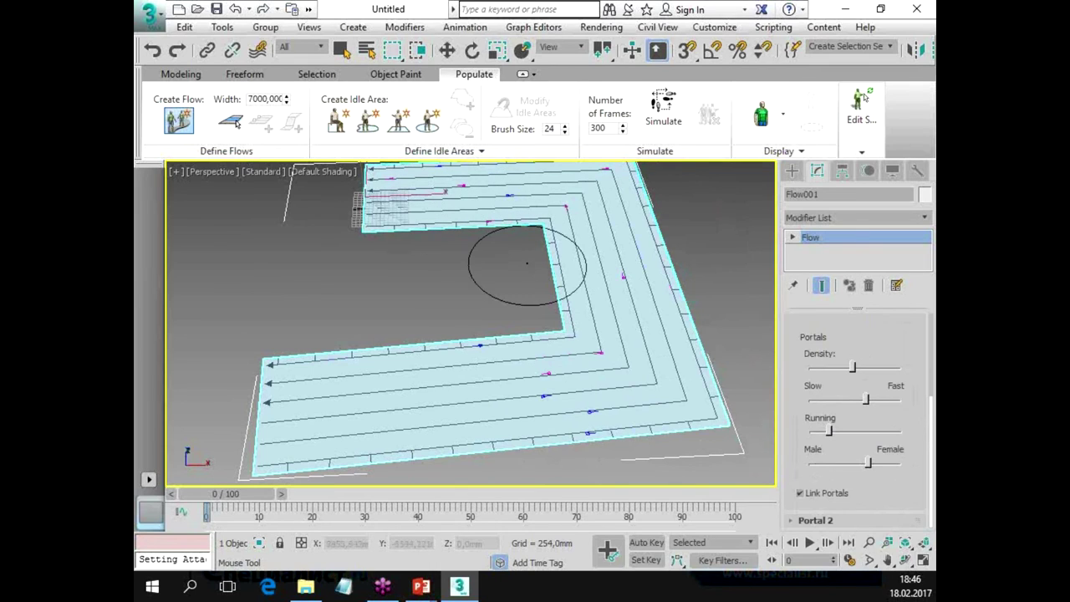
Simulate the crowd and scrub the timeline to watch pedestrians walking Flow001's lanes.
left_click(664, 122)
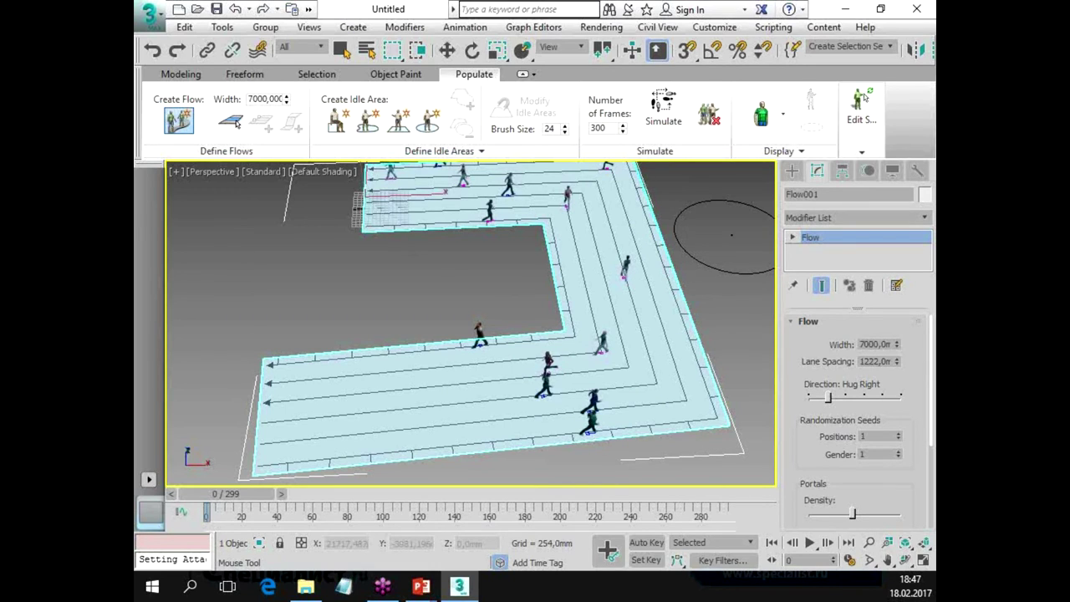
mouse_move(633, 310)
middle_mouse_down("alt")
mouse_move(596, 306)
mouse_move(627, 313)
middle_mouse_up("alt")
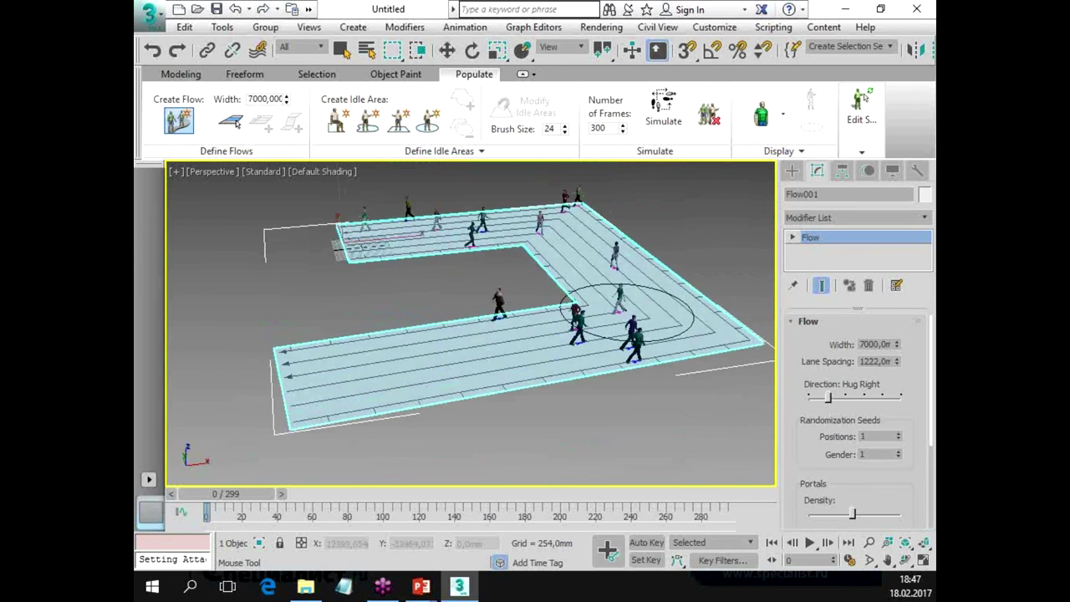
middle_click_drag(633, 358, 637, 376, "alt")
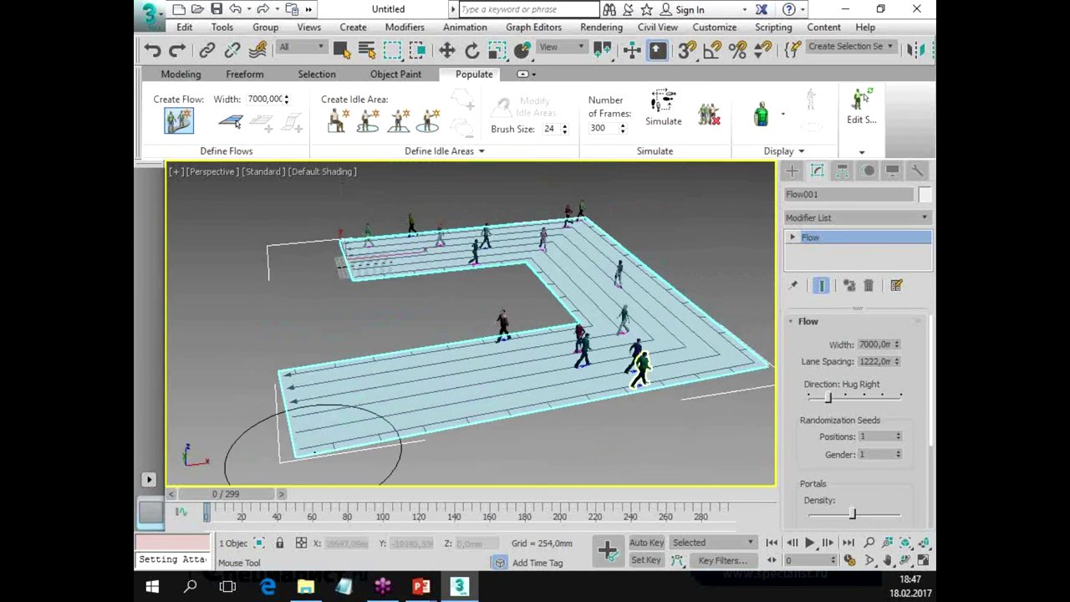
mouse_move(237, 497)
left_mouse_down()
mouse_move(622, 516)
mouse_move(423, 518)
mouse_move(443, 518)
left_mouse_up()
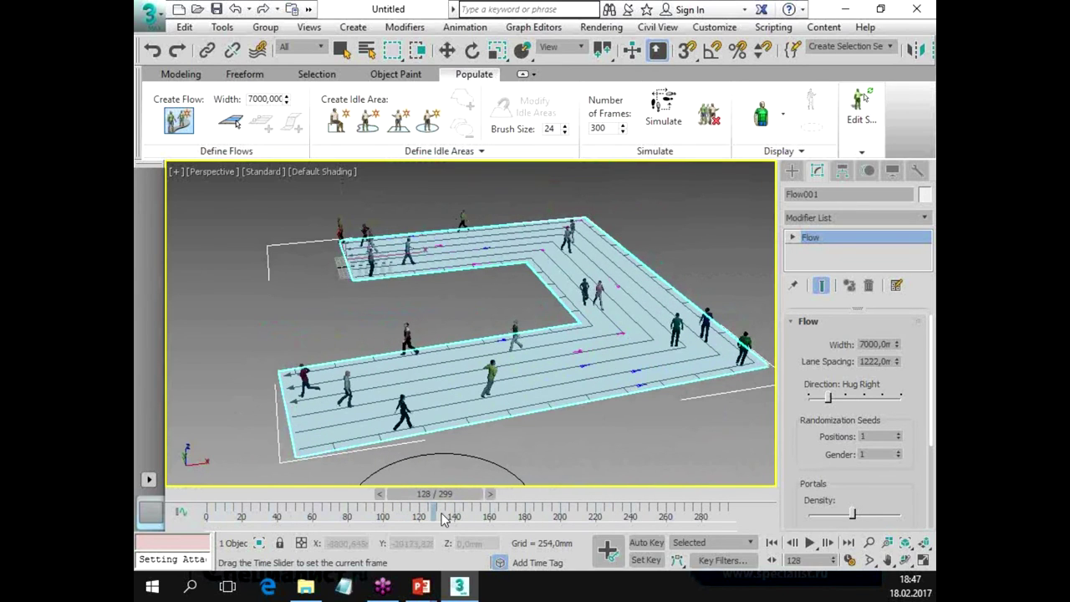
Orbit and zoom the Perspective view close in on the walking woman in the green top.
mouse_move(633, 370)
middle_mouse_down("alt")
mouse_move(693, 363)
mouse_move(668, 351)
middle_mouse_up("alt")
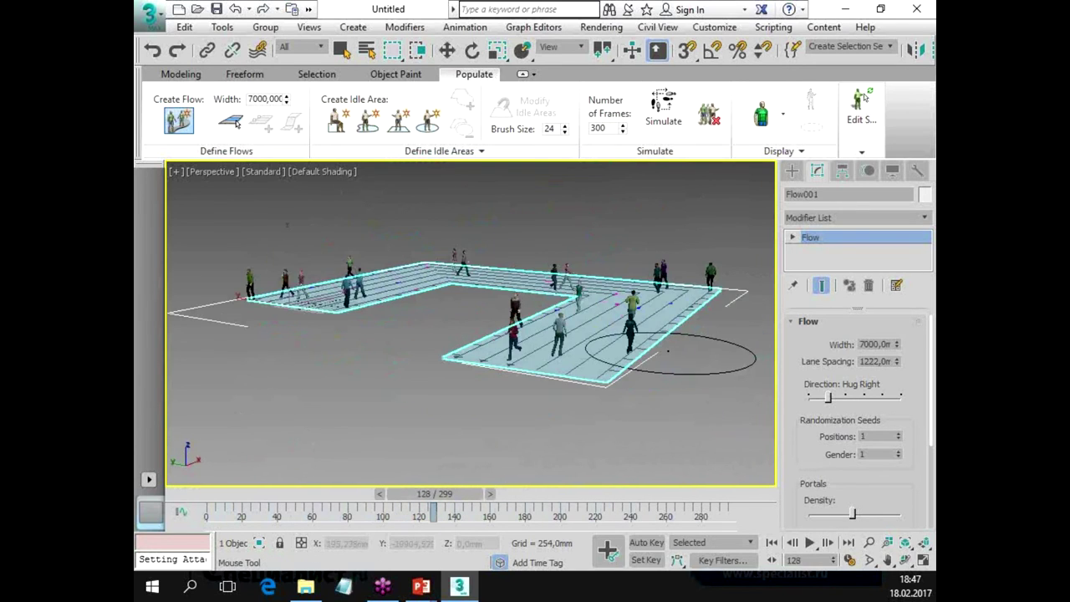
scroll(668, 351, "up", 2)
scroll(586, 368, "up", 3)
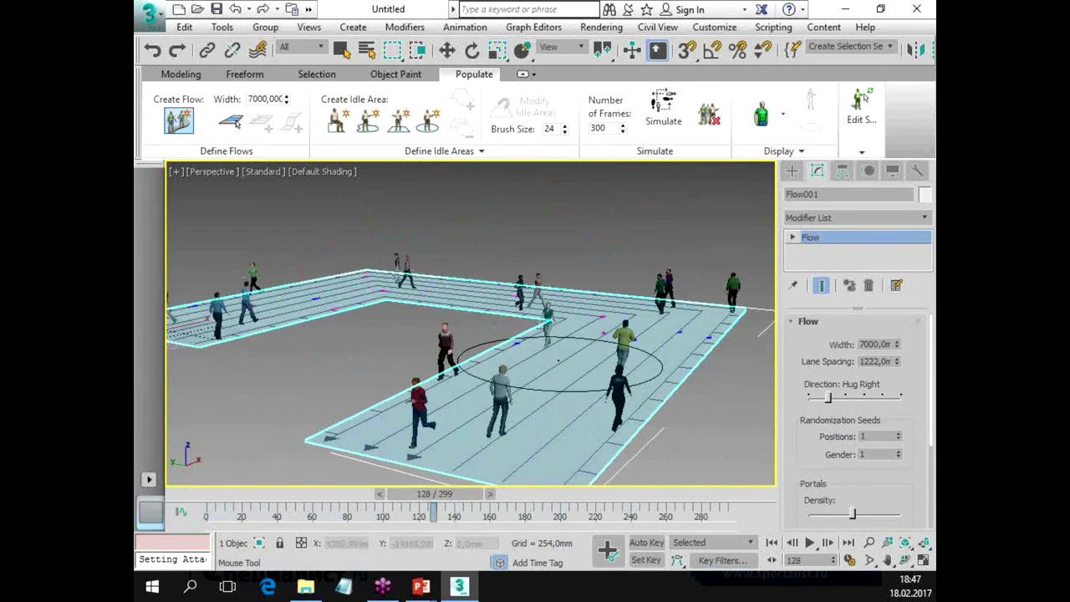
mouse_move(354, 341)
middle_mouse_down("alt")
mouse_move(500, 321)
mouse_move(360, 370)
mouse_move(270, 377)
mouse_move(238, 360)
mouse_move(346, 342)
mouse_move(389, 318)
middle_mouse_up("alt")
scroll(339, 336, "down", 3)
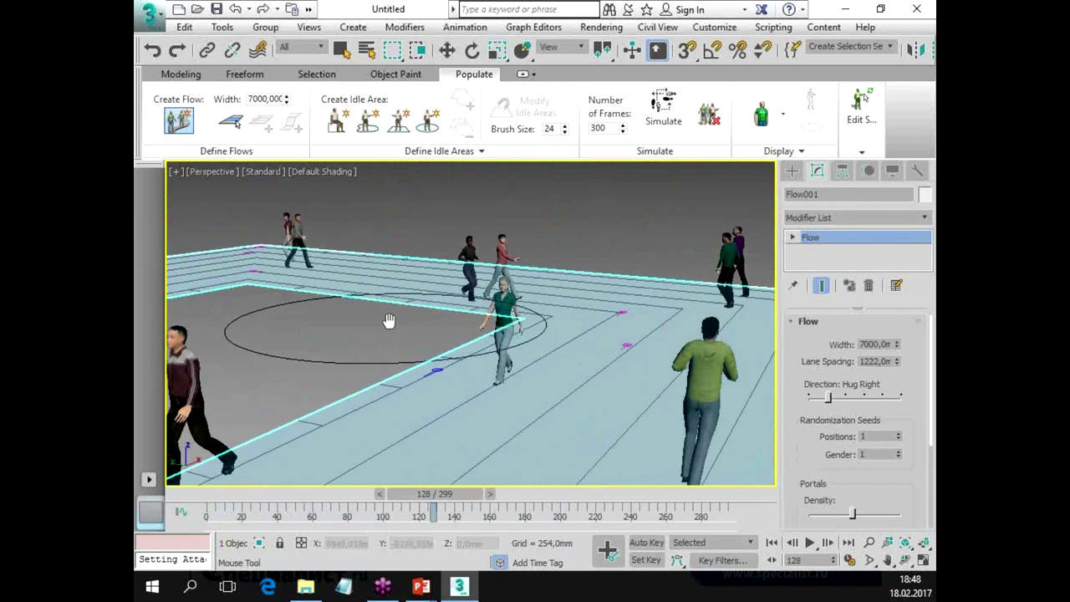
left_click(445, 55)
left_click(869, 542)
left_click_drag(430, 354, 440, 299)
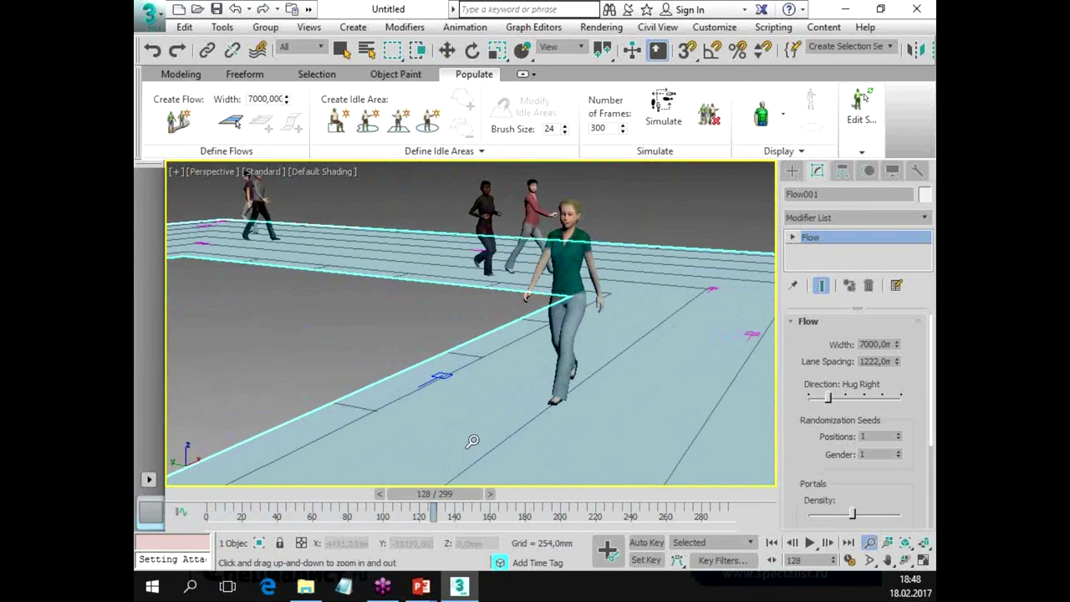
Exit zoom mode and select the woman character, Female002.
right_click(568, 236)
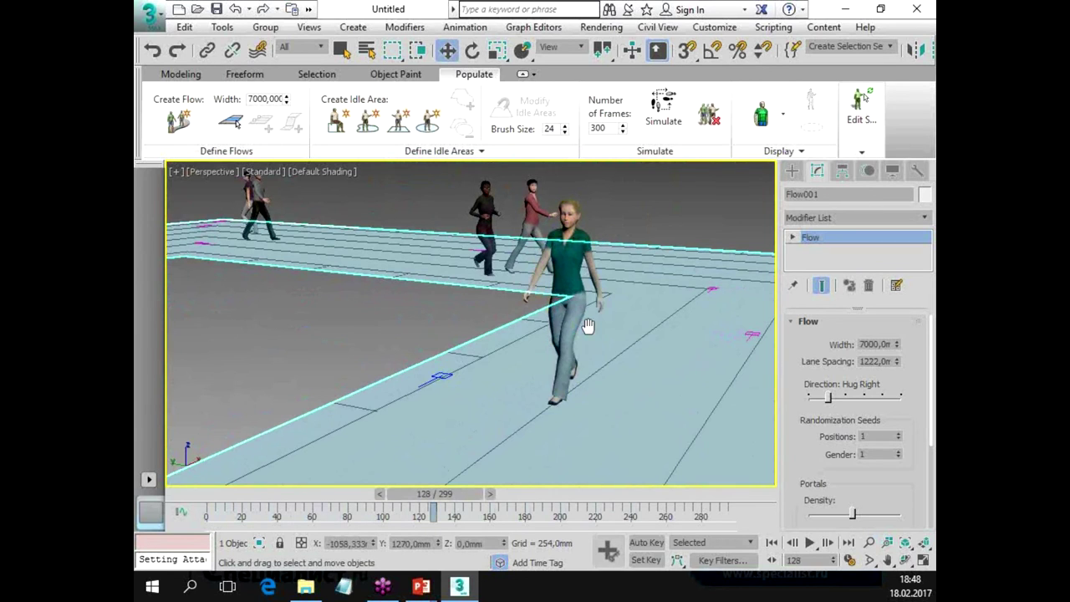
scroll(577, 318, "up", 1)
scroll(588, 305, "up", 3)
scroll(588, 307, "down", 2)
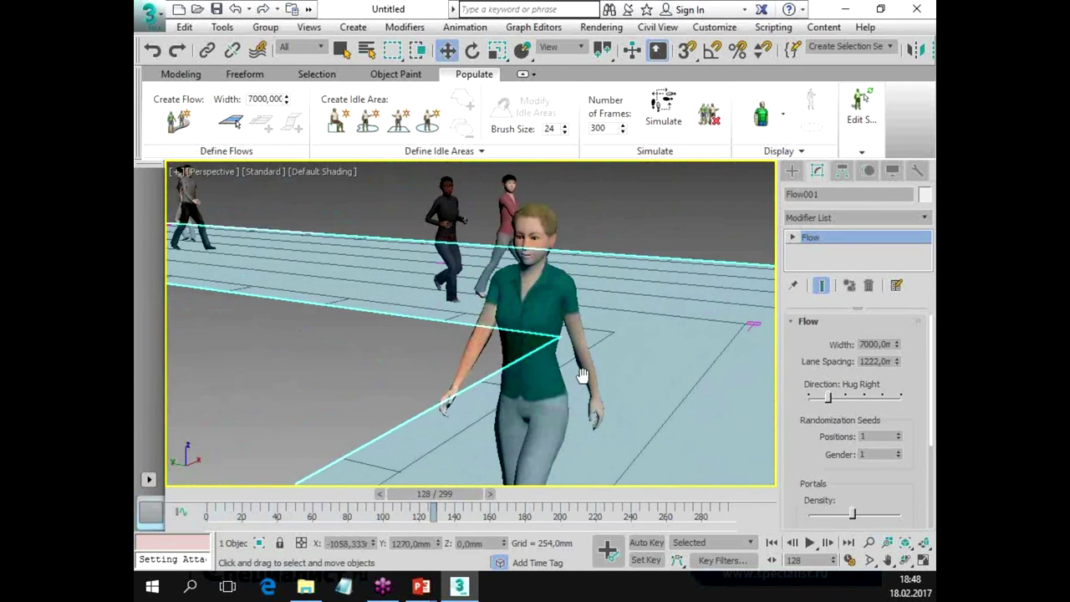
left_click(520, 318)
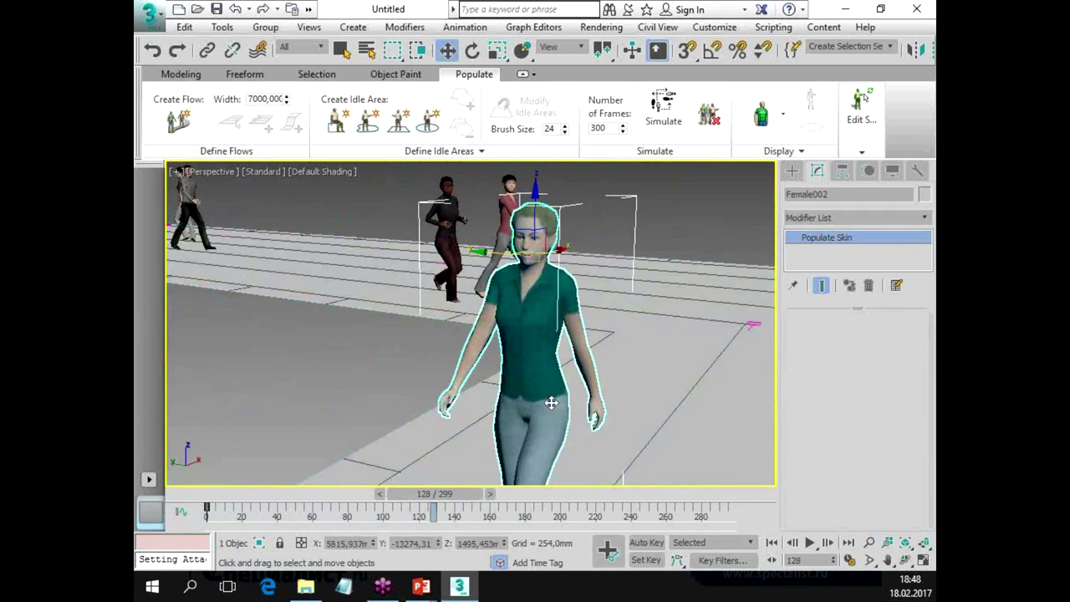
Preview the crowd as Stick Figures, return to Custom Skin, and open Edit Selected.
left_click(785, 115)
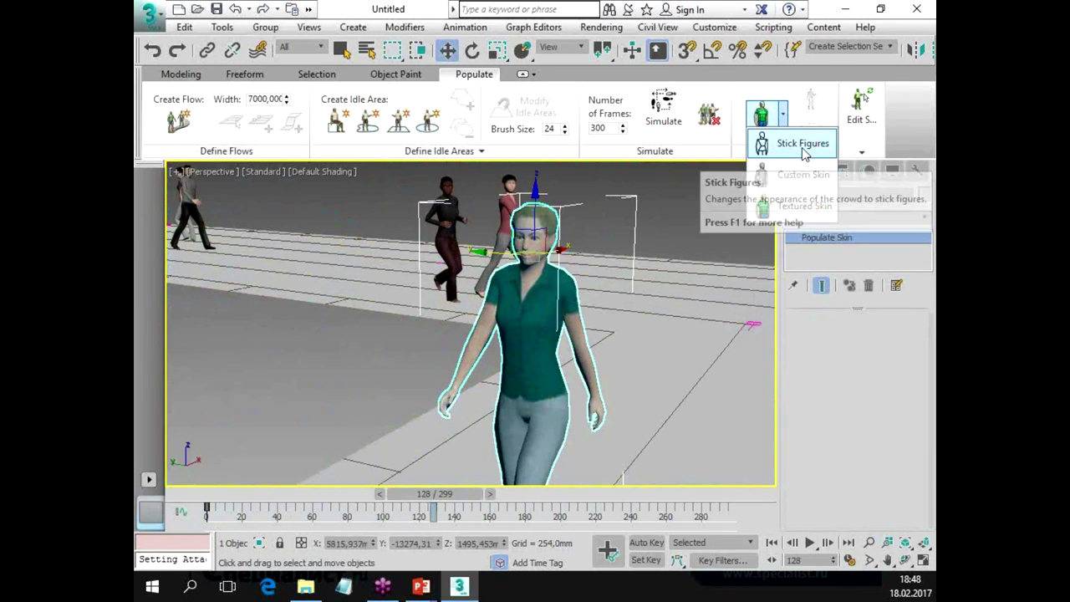
left_click(802, 143)
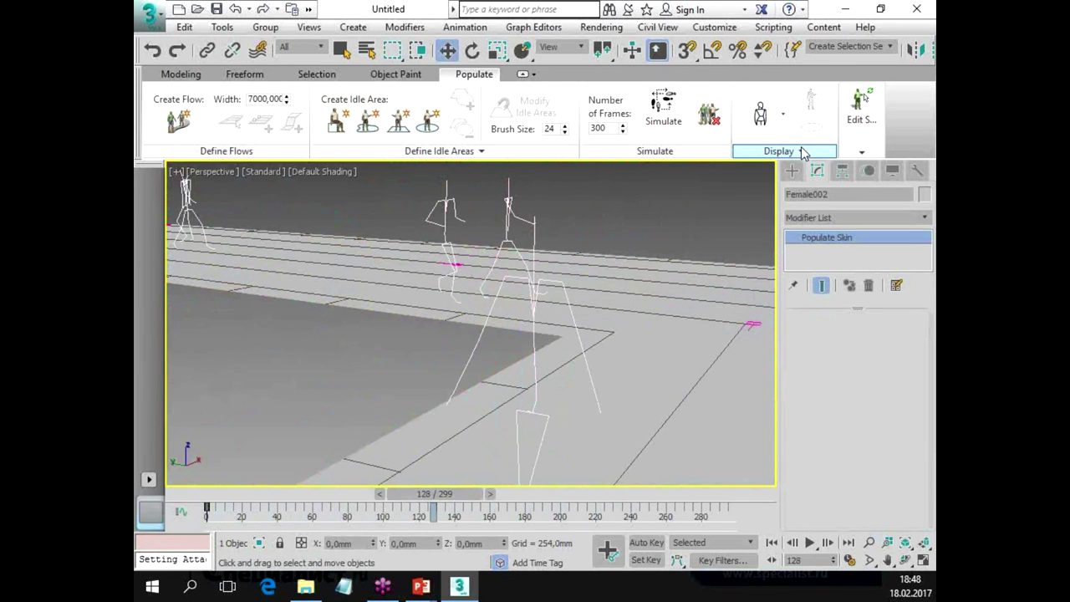
left_click(783, 114)
left_click(793, 172)
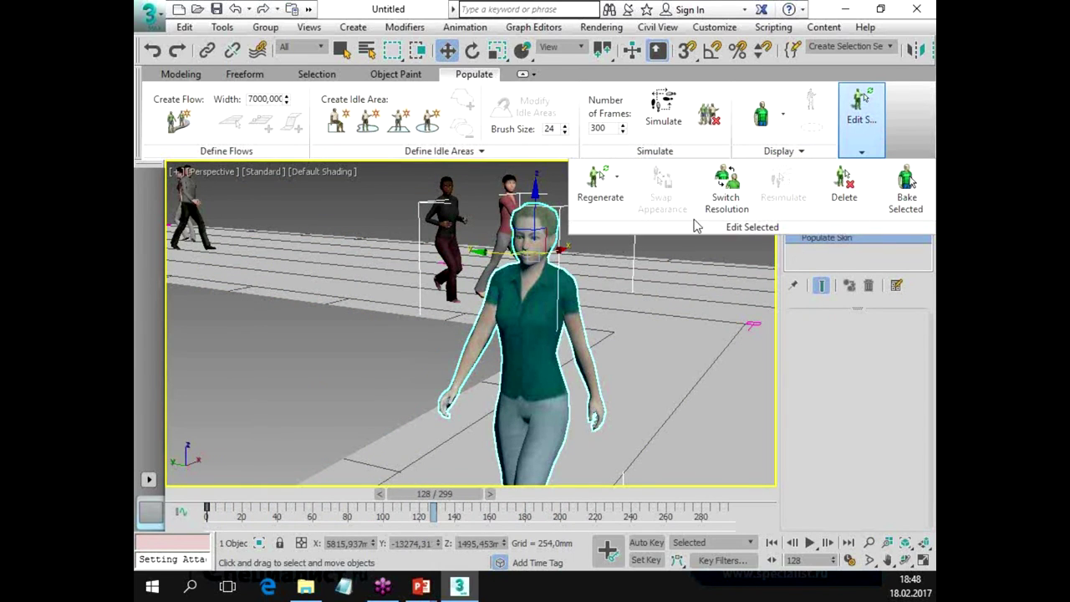
left_click(600, 188)
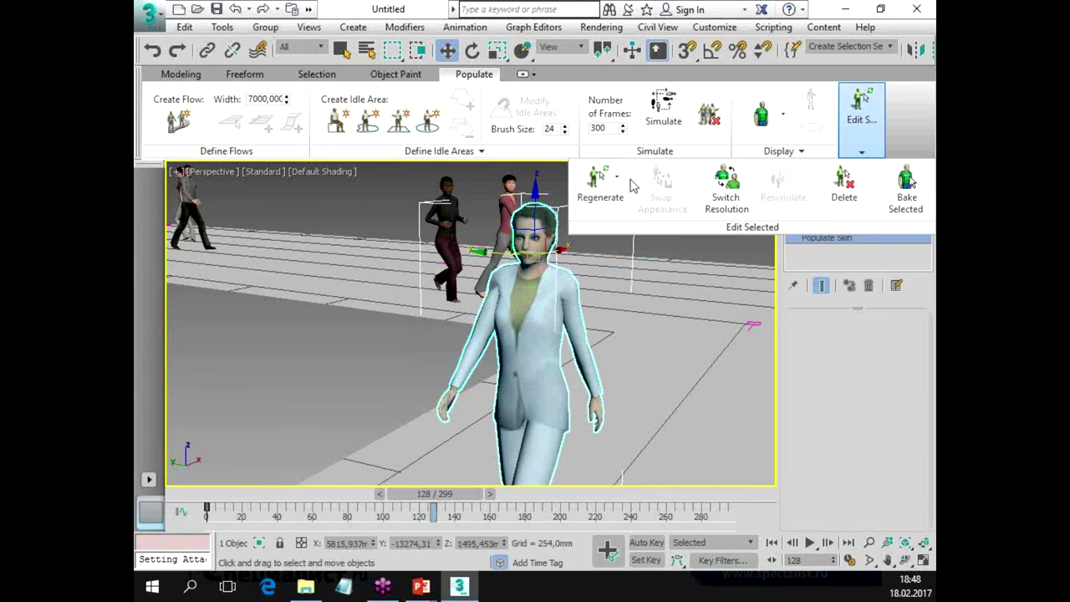
Choose Appearance UI from the Regenerate dropdown to open Crowd Styles Customization.
left_click(618, 178)
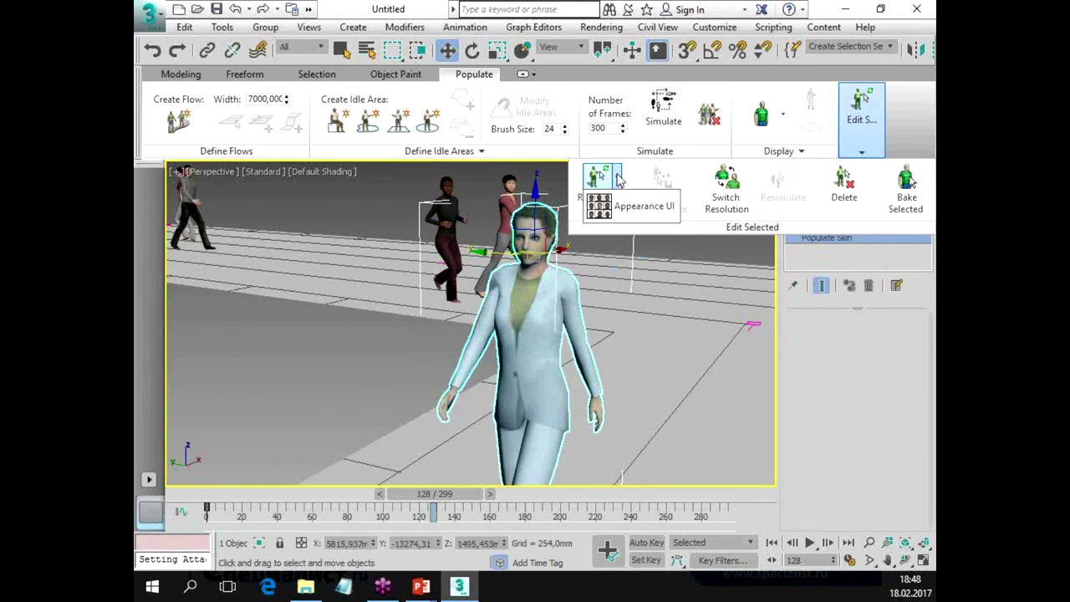
left_click(619, 181)
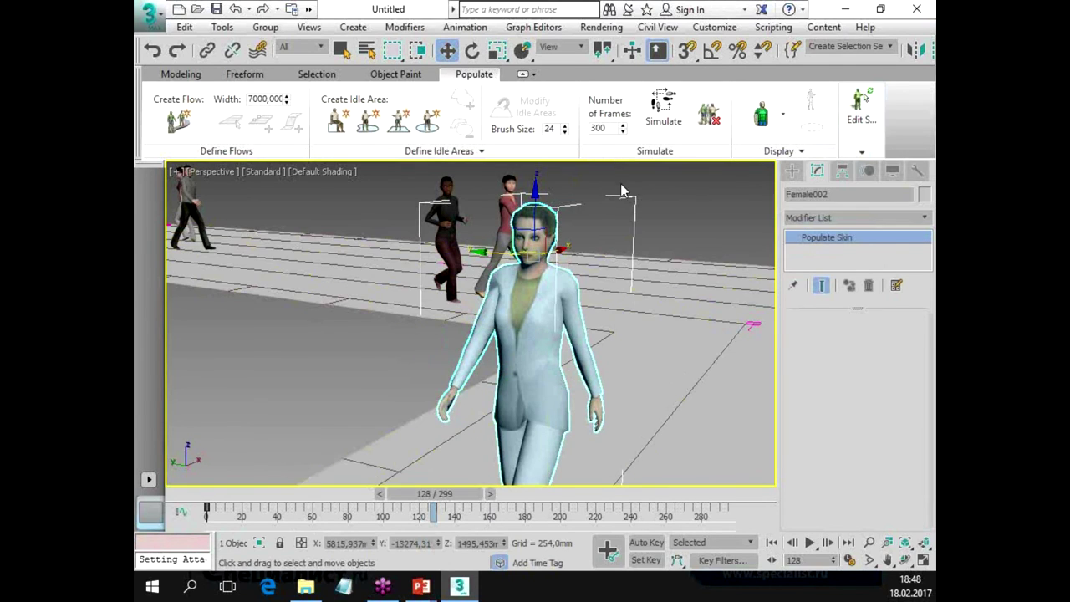
mouse_move(861, 120)
left_click(616, 180)
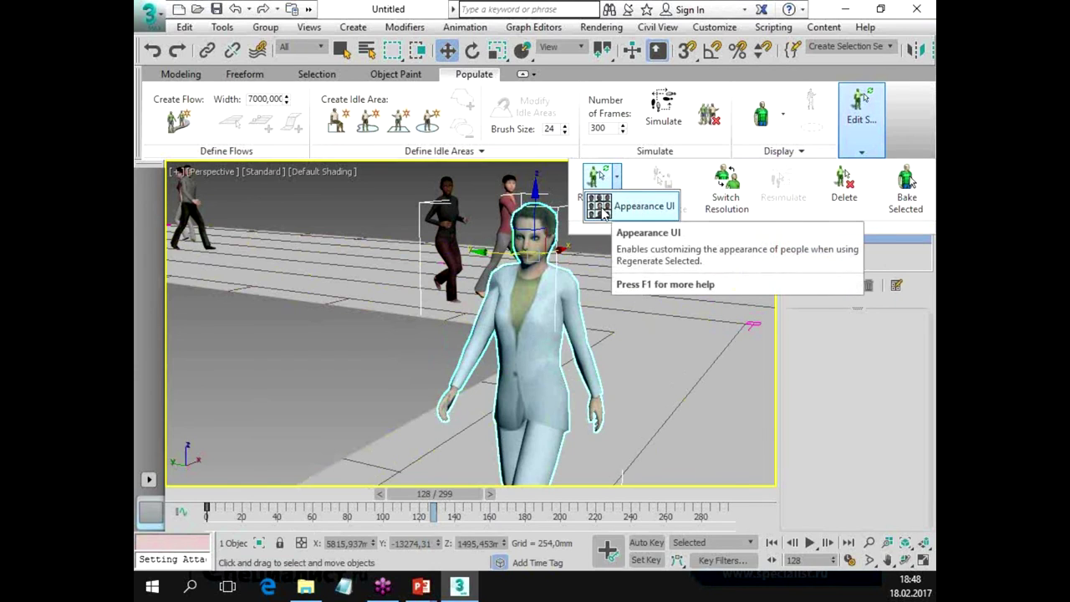
left_click(604, 214)
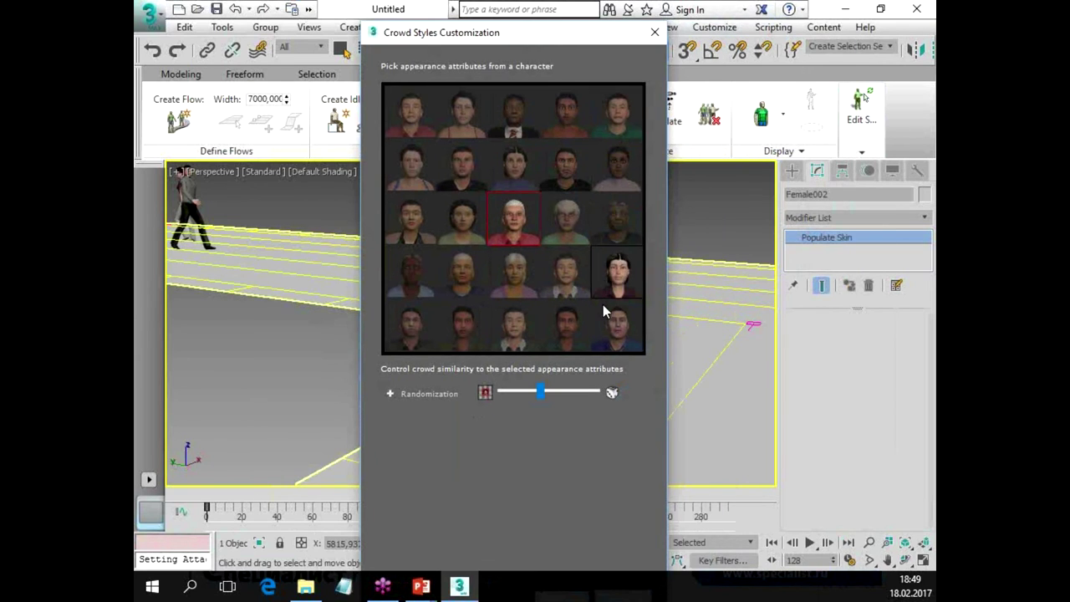
Raise Gender, Age and Origin similarity, regenerate the faces, and move the dialog aside.
left_click(388, 392)
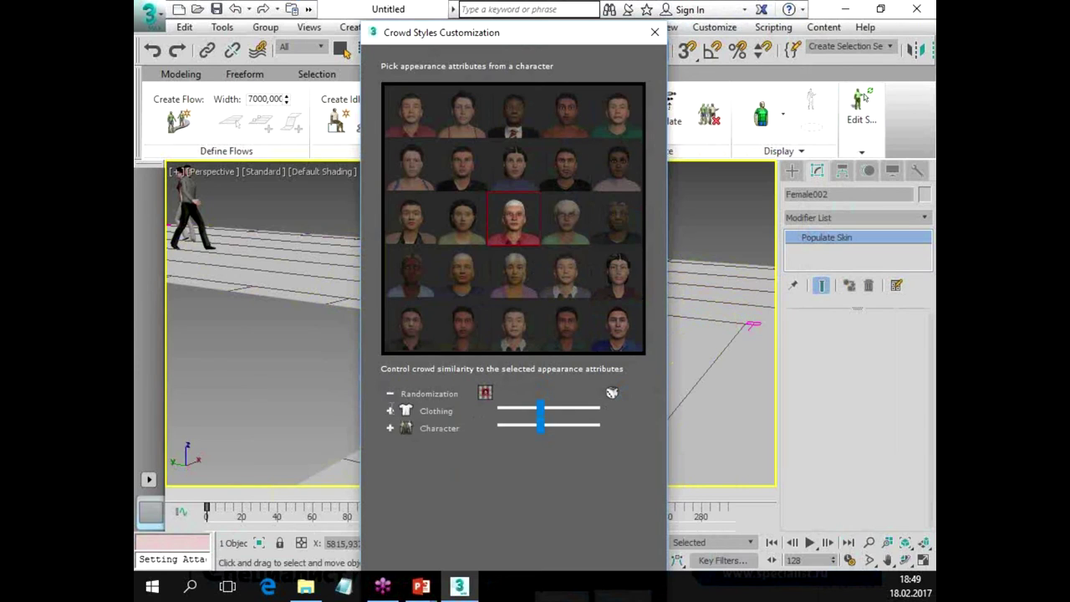
left_click(390, 428)
mouse_move(541, 443)
left_mouse_down()
mouse_move(580, 446)
mouse_move(554, 447)
left_mouse_up()
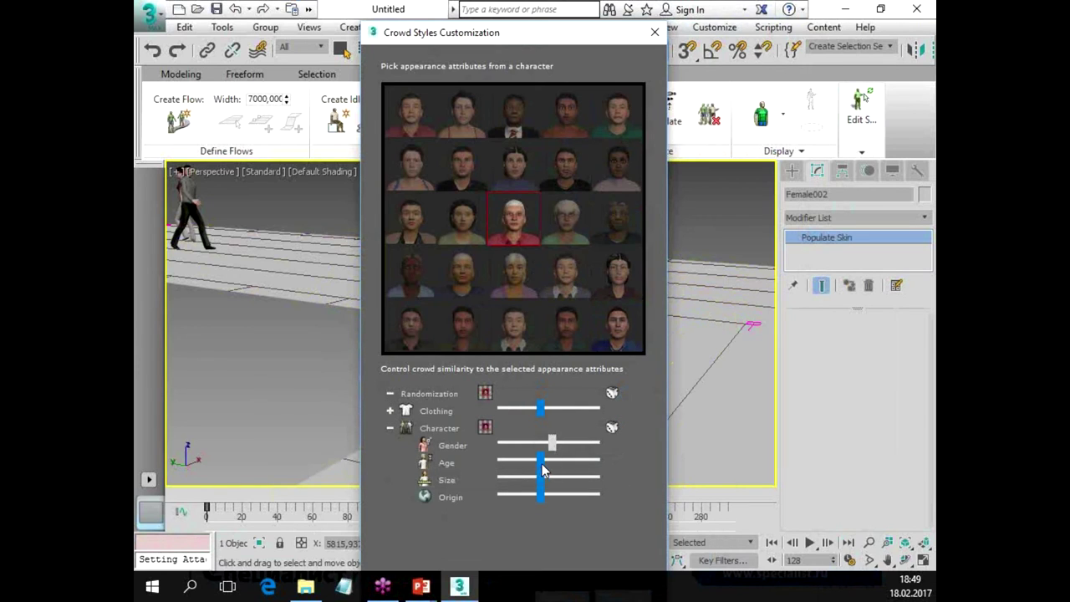
mouse_move(539, 457)
left_mouse_down()
mouse_move(552, 477)
mouse_move(598, 494)
left_mouse_up()
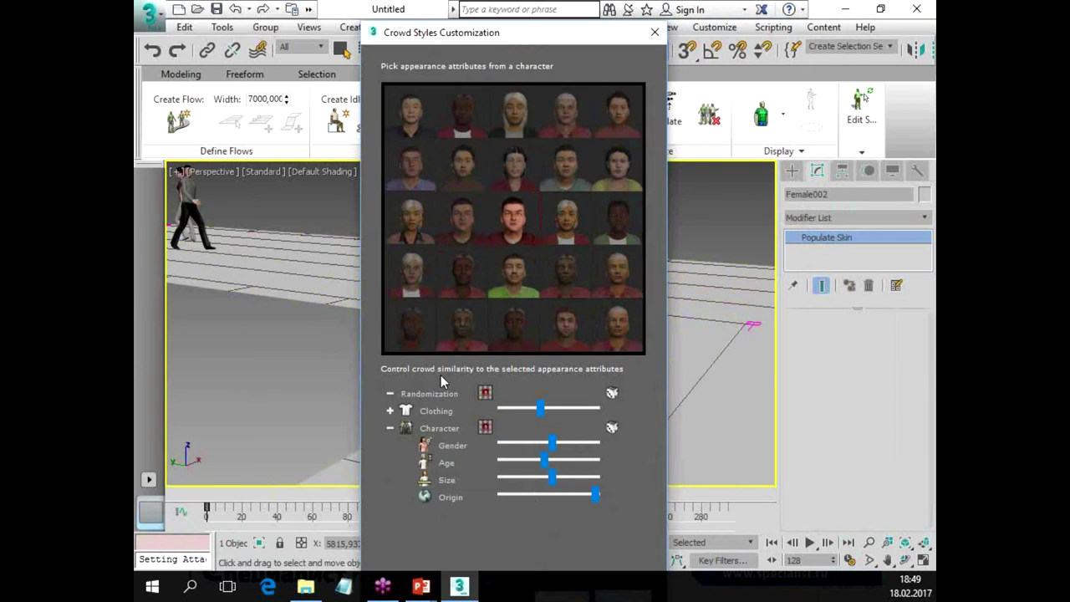
left_click(535, 150)
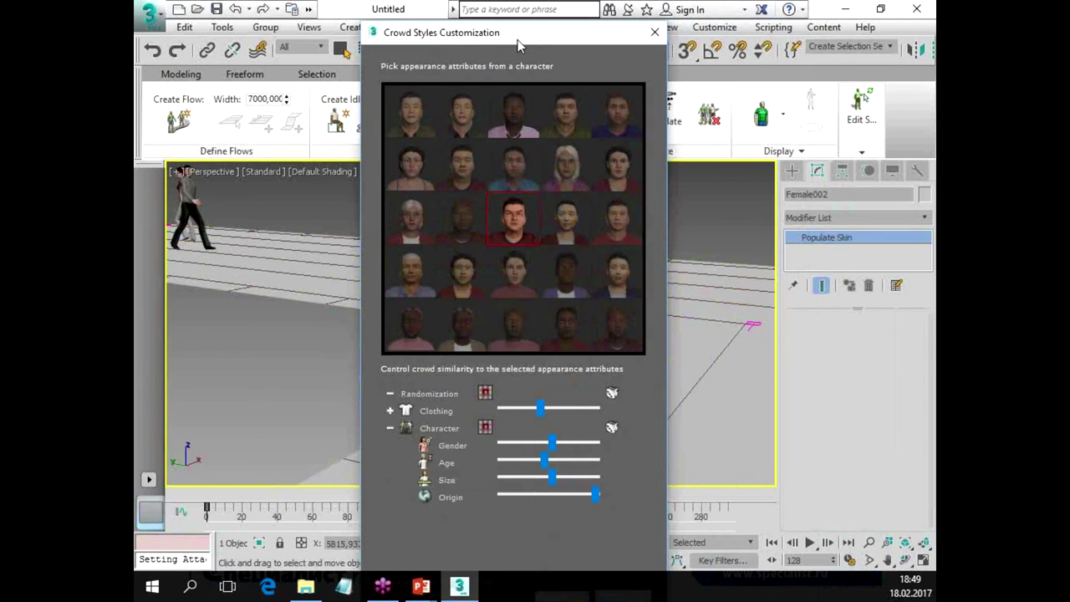
left_click_drag(490, 20, 496, 5)
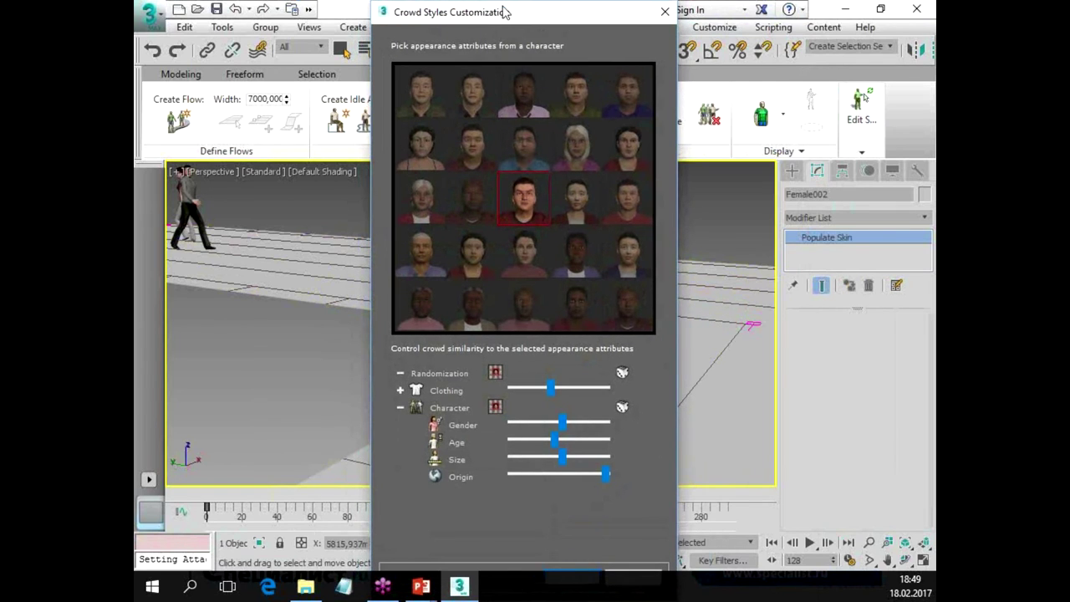
left_click_drag(495, 5, 935, 39)
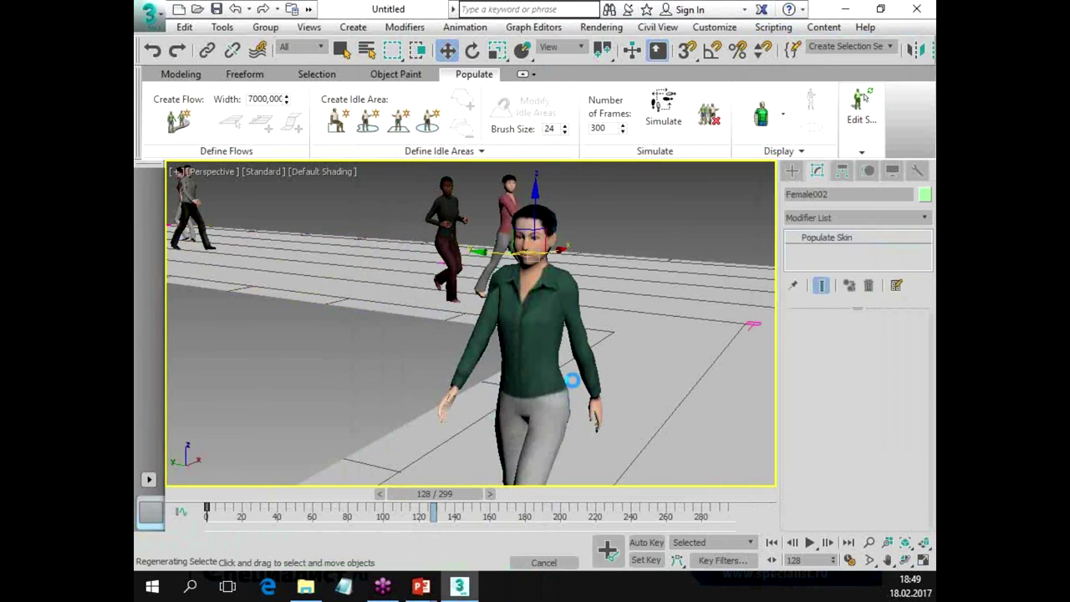
mouse_move(578, 400)
middle_mouse_down("alt")
mouse_move(529, 342)
mouse_move(577, 313)
mouse_move(318, 334)
mouse_move(292, 327)
mouse_move(509, 342)
mouse_move(509, 384)
mouse_move(568, 390)
middle_mouse_up("alt")
Navigate the view down onto the empty grey floor inside the U-shaped flow.
scroll(558, 368, "down", 2)
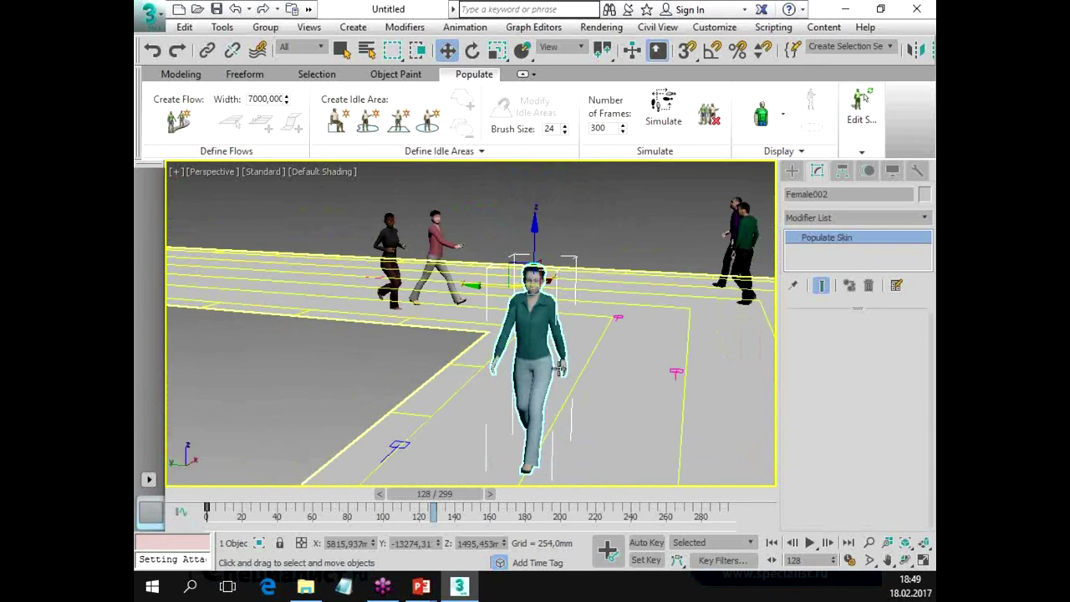
left_click(864, 149)
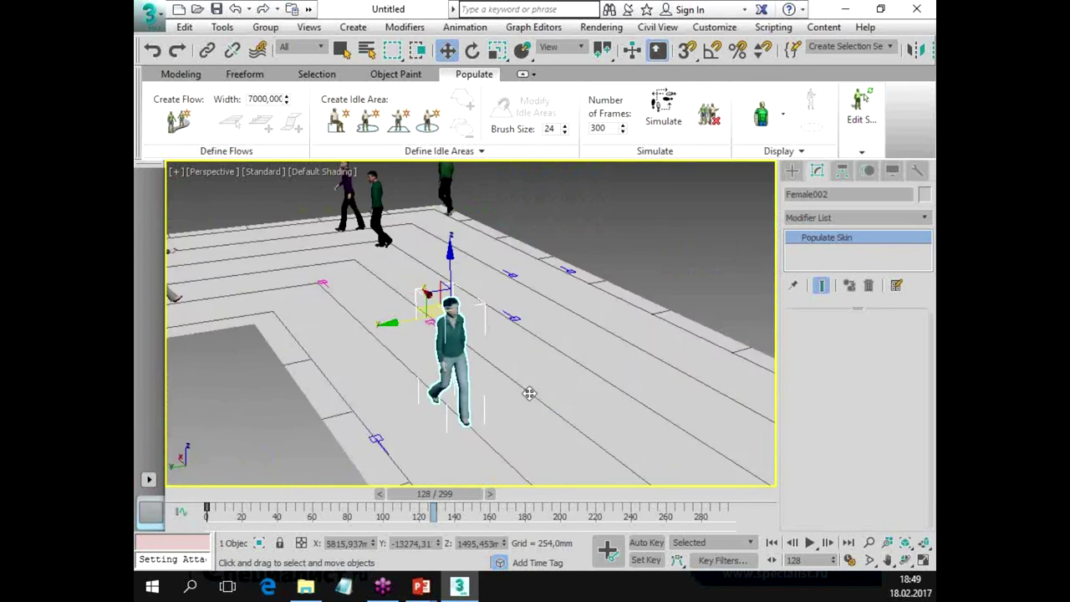
scroll(529, 393, "down", 3)
scroll(543, 388, "up", 2)
mouse_move(552, 386)
middle_mouse_down()
mouse_move(585, 378)
mouse_move(611, 325)
middle_mouse_up()
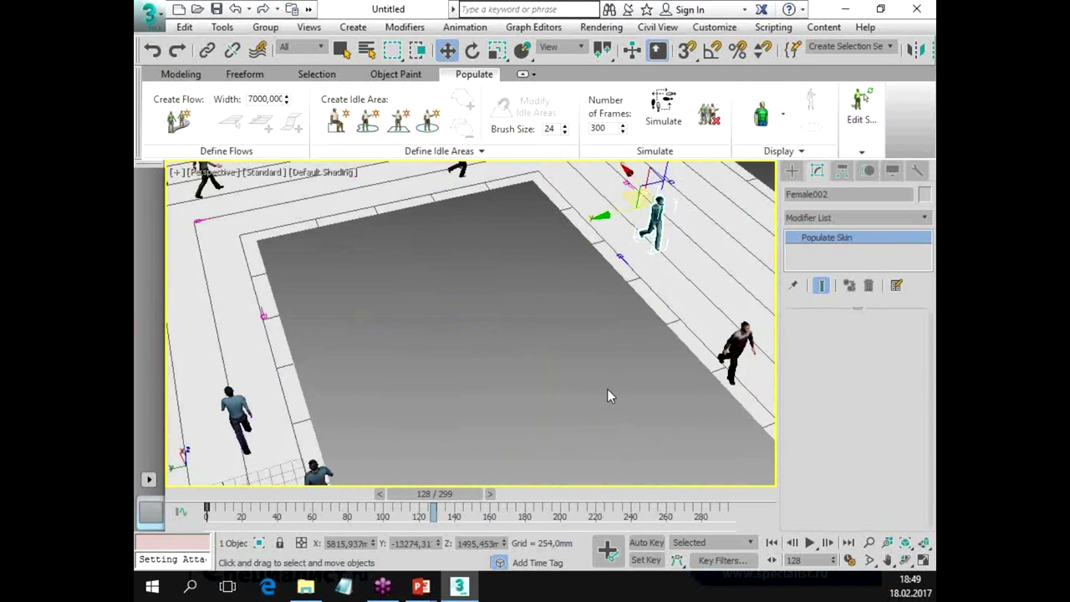
Place ten Populate seats in two columns on the empty floor inside the flow.
left_click(338, 120)
left_click(376, 264)
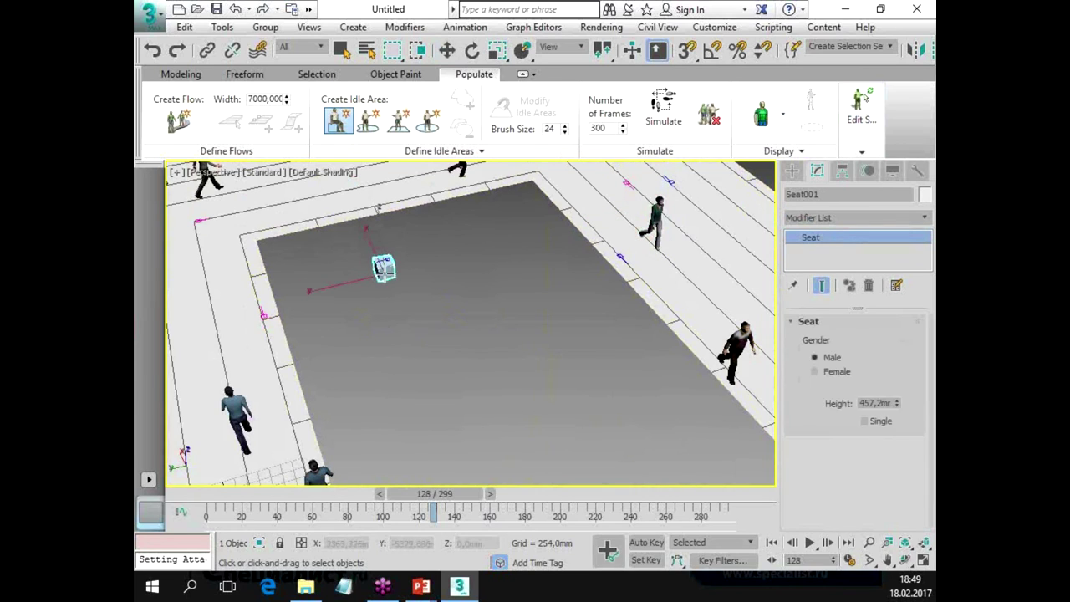
left_click(389, 293)
left_click(394, 305)
left_click(400, 320)
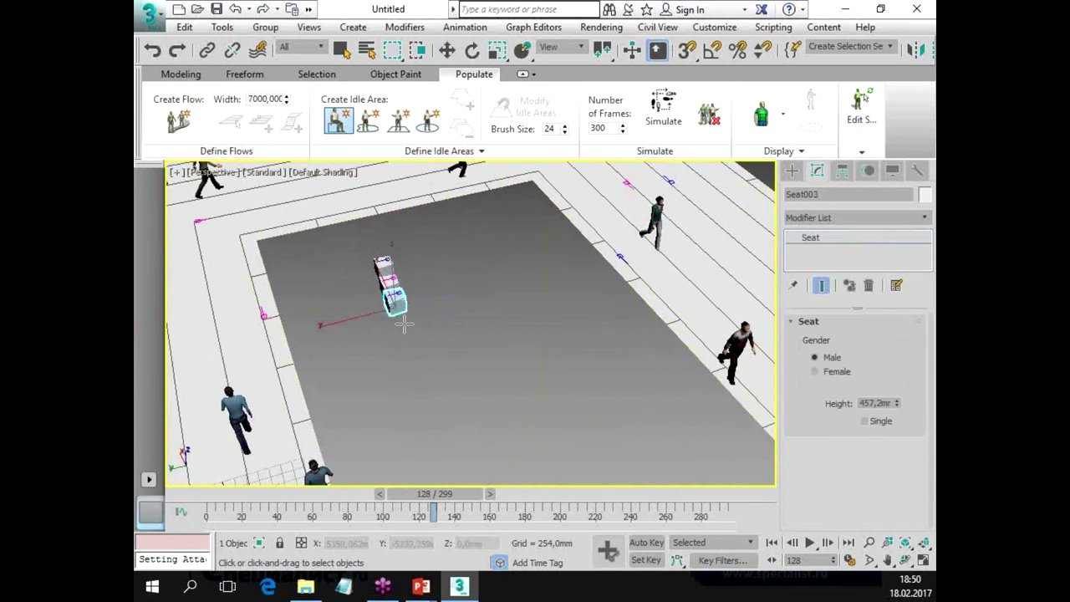
left_click(411, 340)
mouse_move(434, 374)
middle_mouse_down("alt")
mouse_move(402, 360)
mouse_move(496, 370)
middle_mouse_up("alt")
left_click(465, 276)
left_click(465, 292)
left_click(466, 306)
left_click(466, 326)
right_click(455, 330)
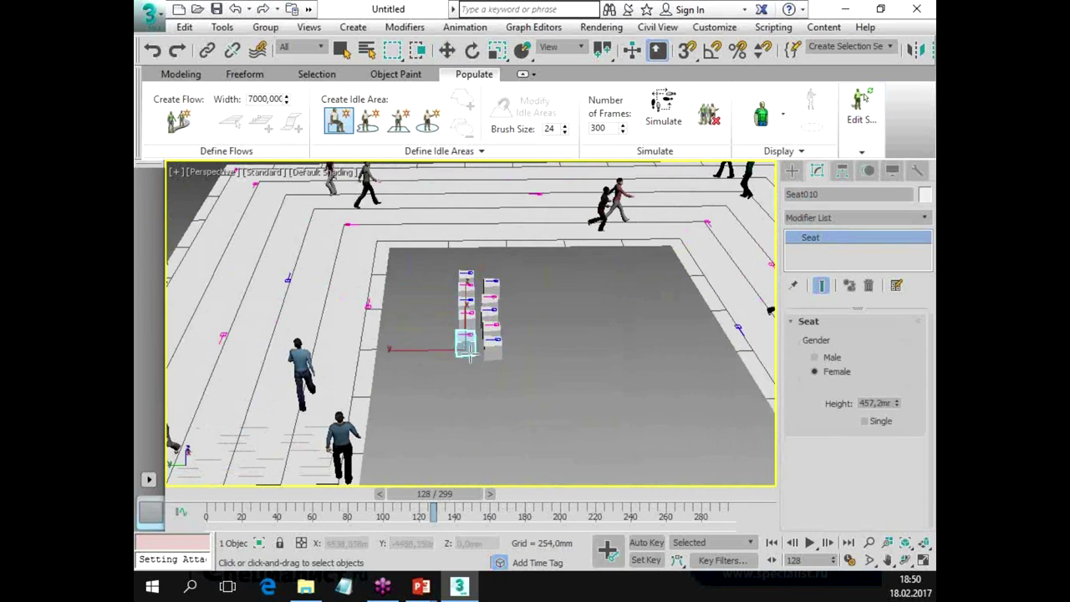
Raise five of the seats about 427 mm along Z to form a second row.
key("w")
middle_click_drag(439, 326, 434, 280, "alt")
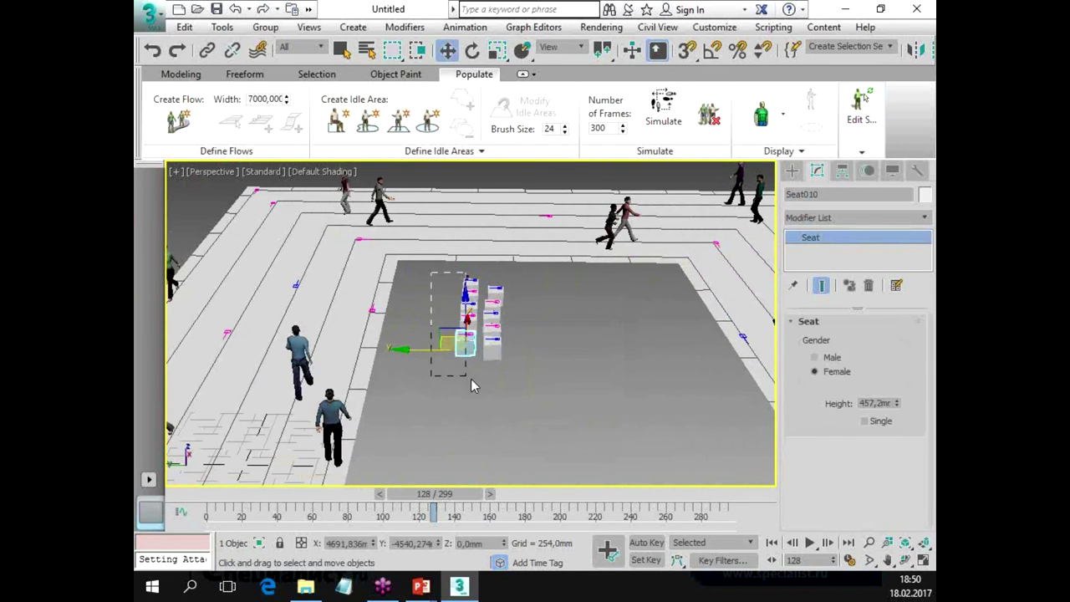
left_click_drag(472, 386, 472, 385)
left_click_drag(468, 274, 468, 260)
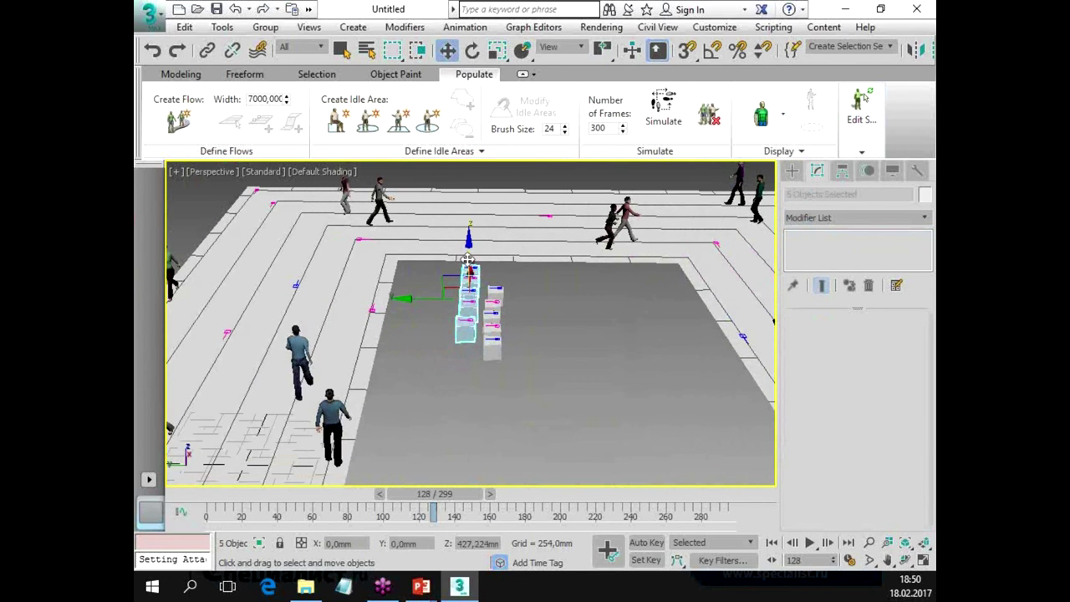
middle_click_drag(467, 259, 477, 346, "alt")
scroll(483, 334, "up", 3)
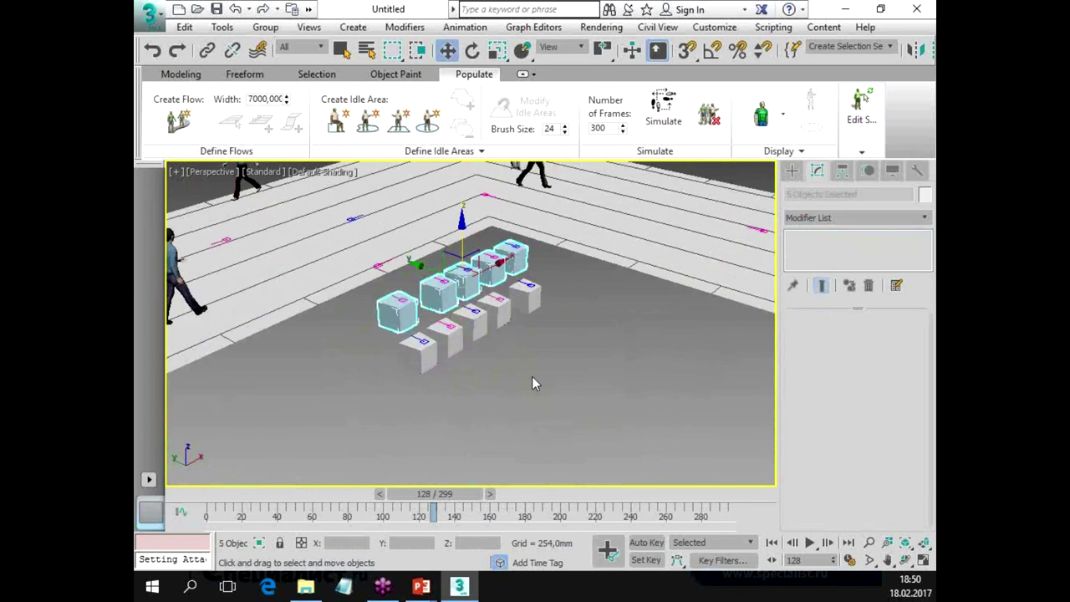
scroll(532, 376, "up", 3)
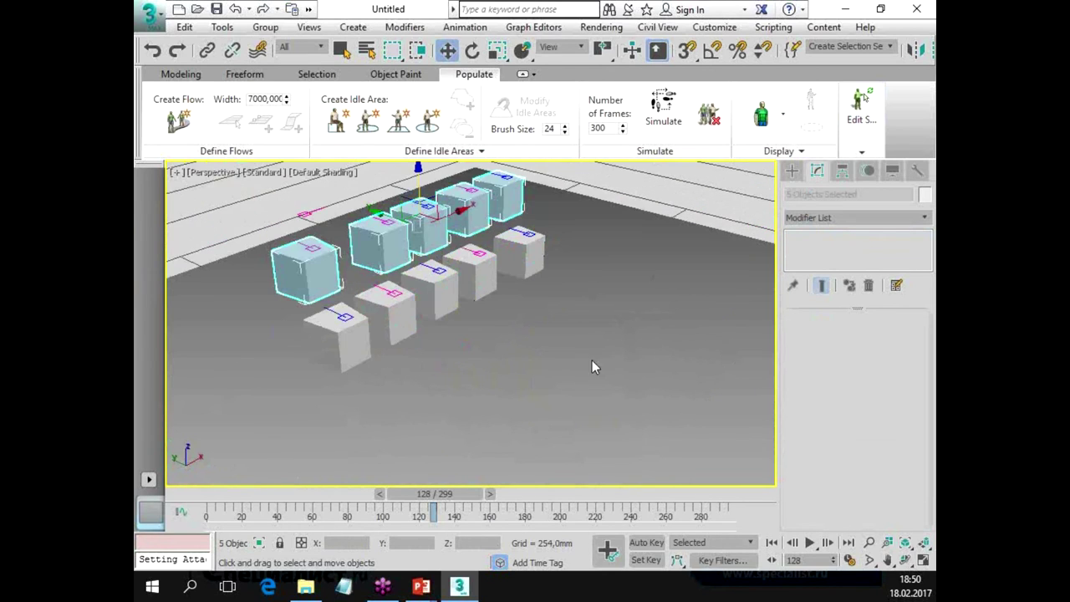
Simulate seated characters on all ten seats and scrub frames 0–121 to check them.
left_click(665, 115)
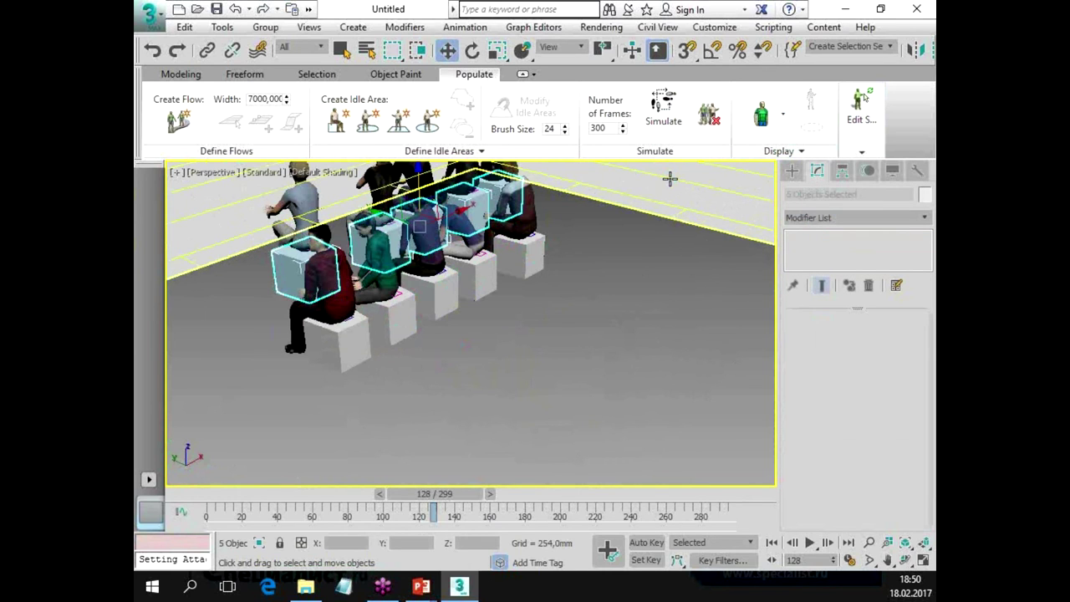
mouse_move(465, 345)
middle_mouse_down("alt")
mouse_move(725, 342)
mouse_move(635, 376)
mouse_move(651, 382)
middle_mouse_up("alt")
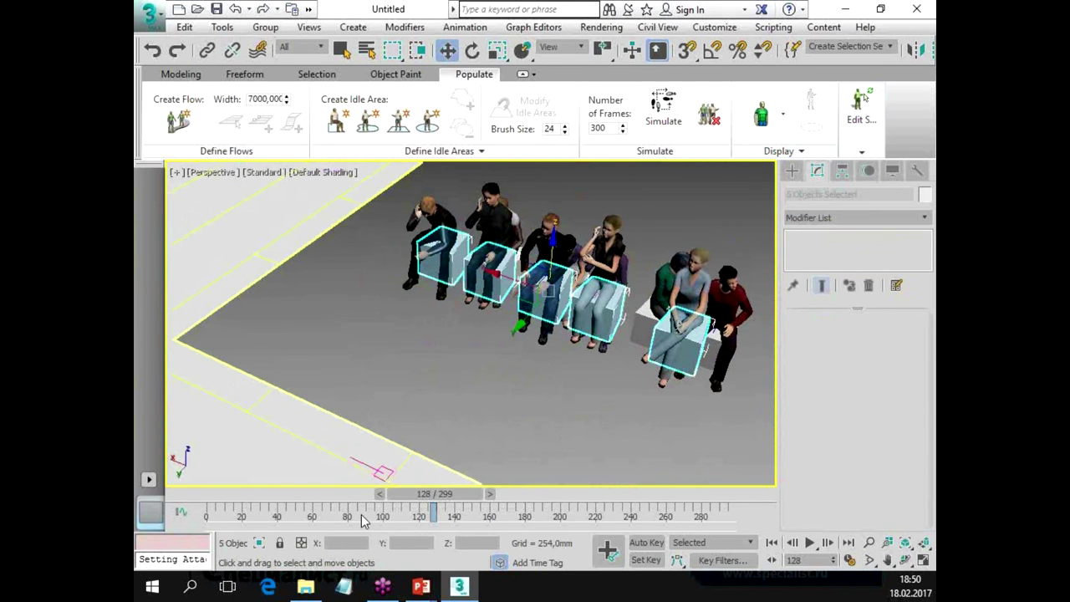
mouse_move(426, 494)
left_mouse_down()
mouse_move(280, 494)
mouse_move(415, 500)
left_mouse_up()
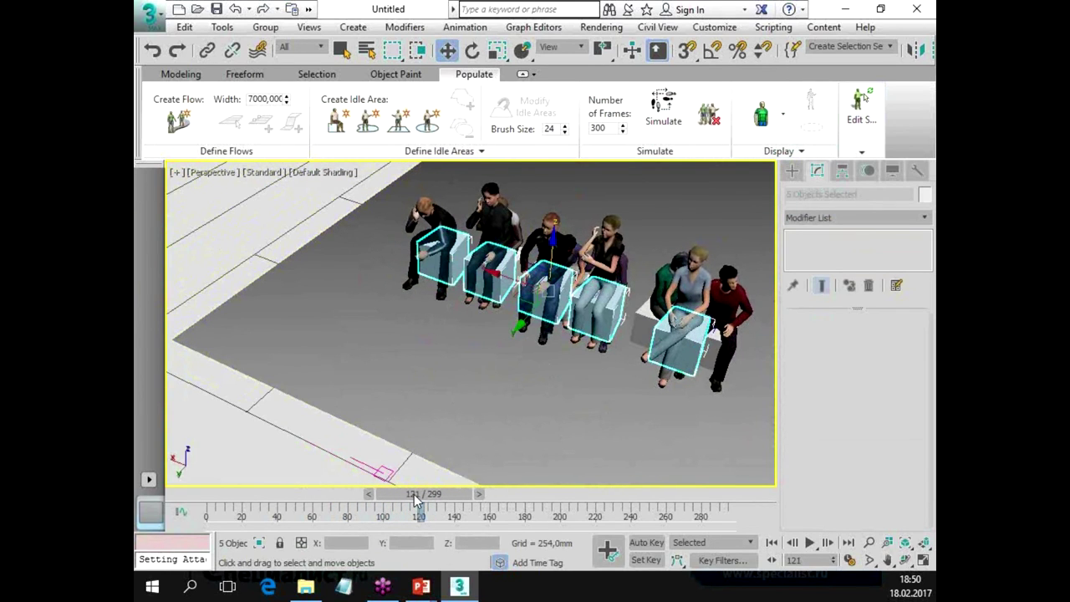
left_click_drag(445, 500, 206, 507)
mouse_move(579, 358)
middle_mouse_down("alt")
mouse_move(518, 351)
mouse_move(566, 315)
mouse_move(616, 304)
middle_mouse_up("alt")
Move the selected row of seats forward so the two rows are staggered.
left_click_drag(436, 194, 442, 276)
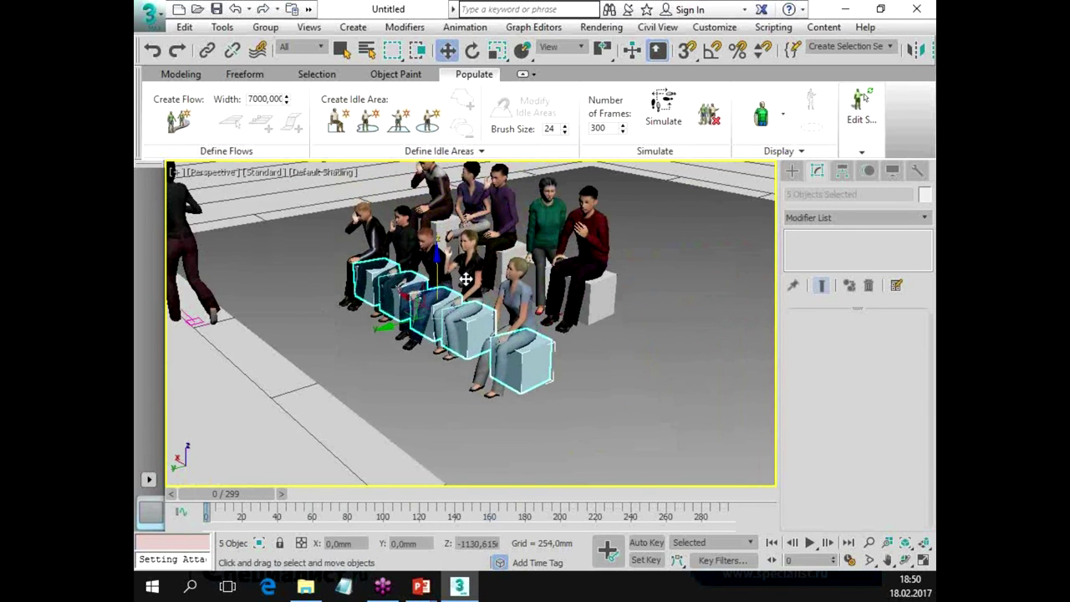
mouse_move(659, 312)
middle_mouse_down("alt")
mouse_move(587, 320)
mouse_move(556, 265)
mouse_move(574, 293)
mouse_move(553, 328)
middle_mouse_up("alt")
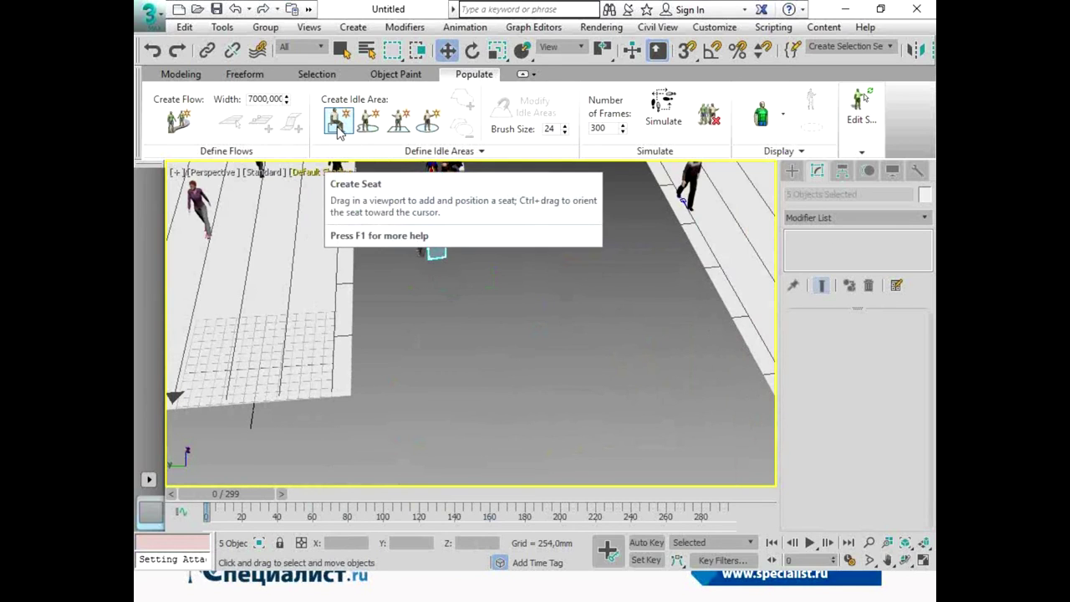
left_click(371, 132)
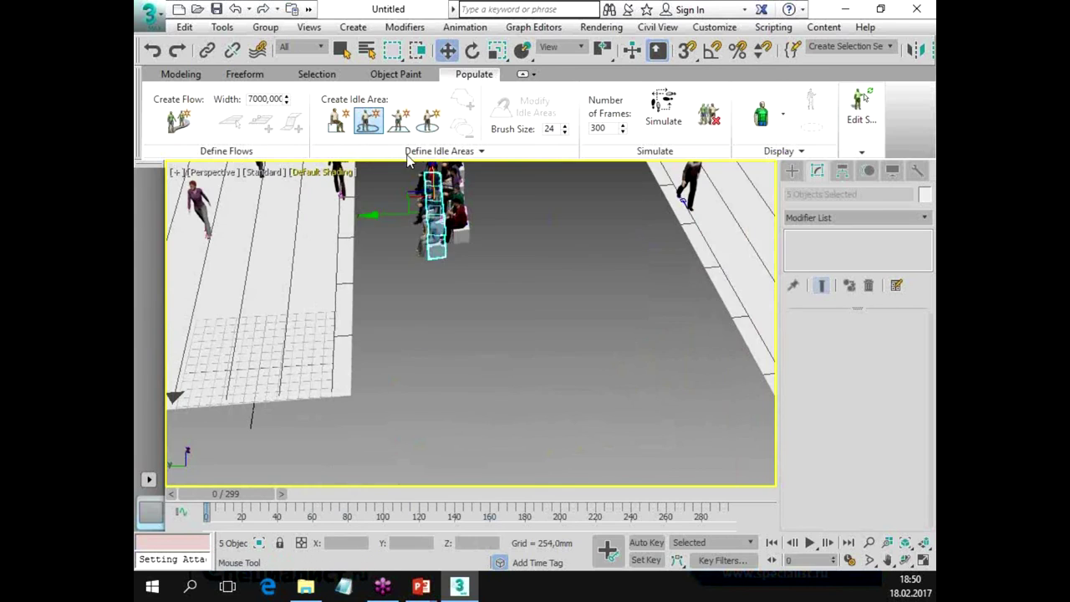
Paint a free-form idle area on the plaza floor beside the seats.
middle_click_drag(538, 277, 541, 340, "alt")
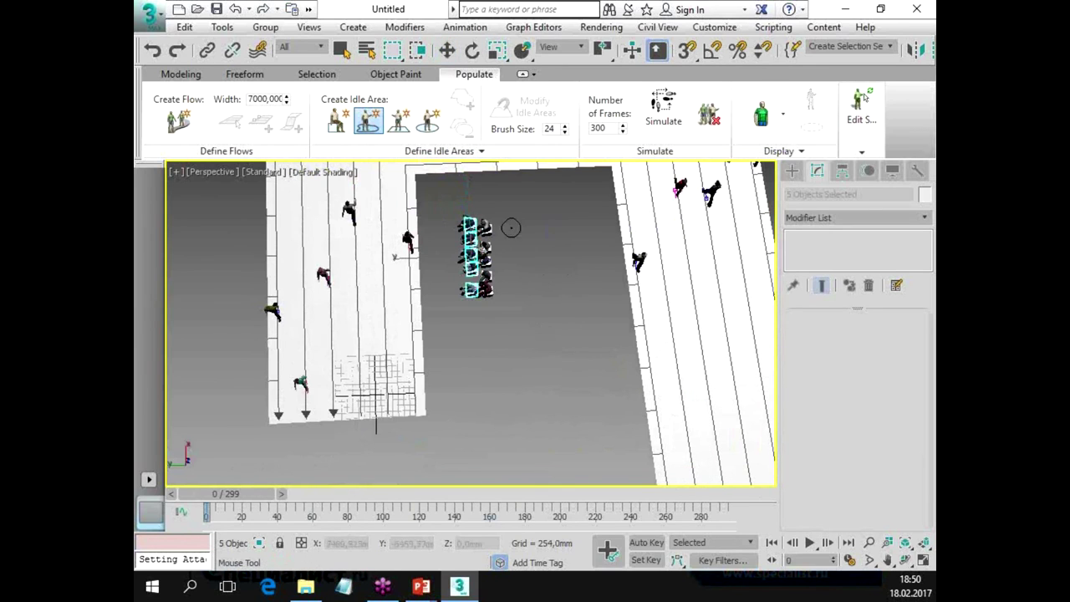
mouse_move(519, 229)
left_mouse_down()
mouse_move(489, 405)
mouse_move(573, 418)
mouse_move(602, 362)
mouse_move(607, 317)
mouse_move(577, 227)
mouse_move(525, 221)
left_mouse_up()
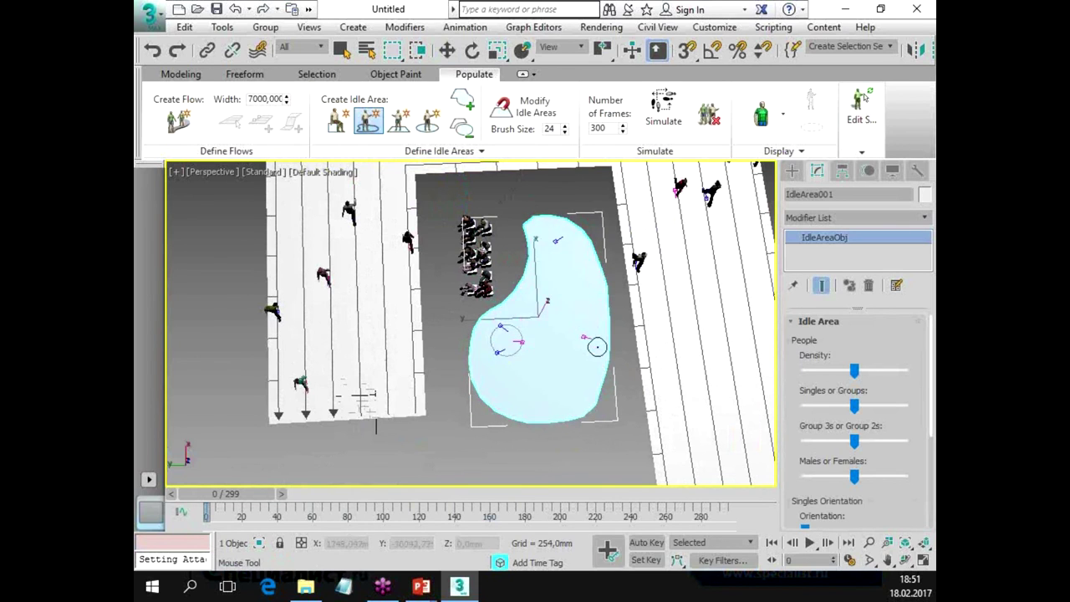
middle_click_drag(594, 344, 600, 261, "alt")
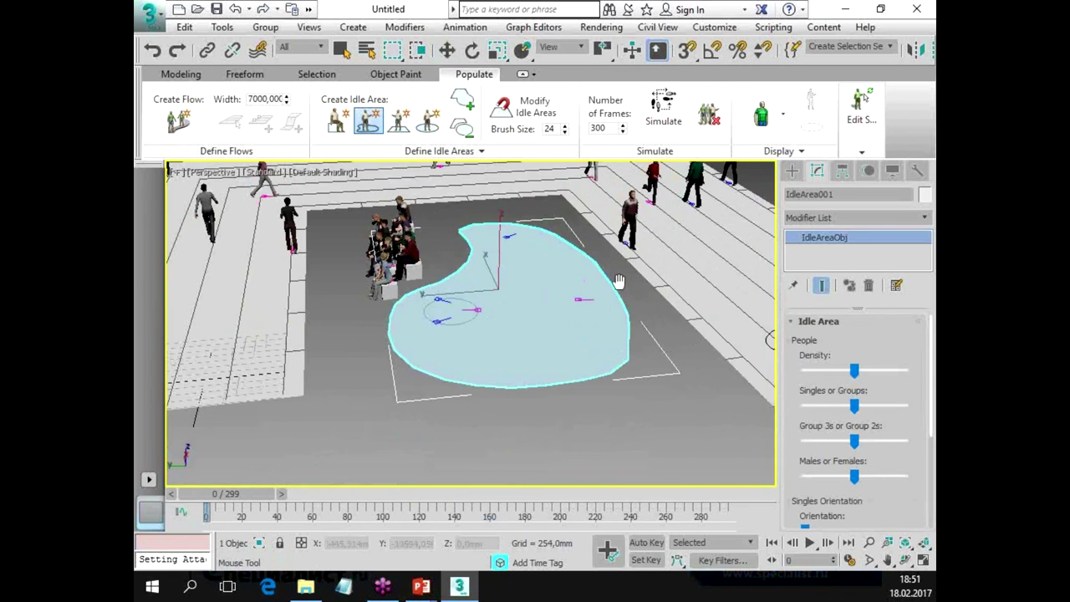
Raise the idle area's Density, favour groups, turn Orientation, and simulate the idlers.
left_click_drag(853, 370, 902, 378)
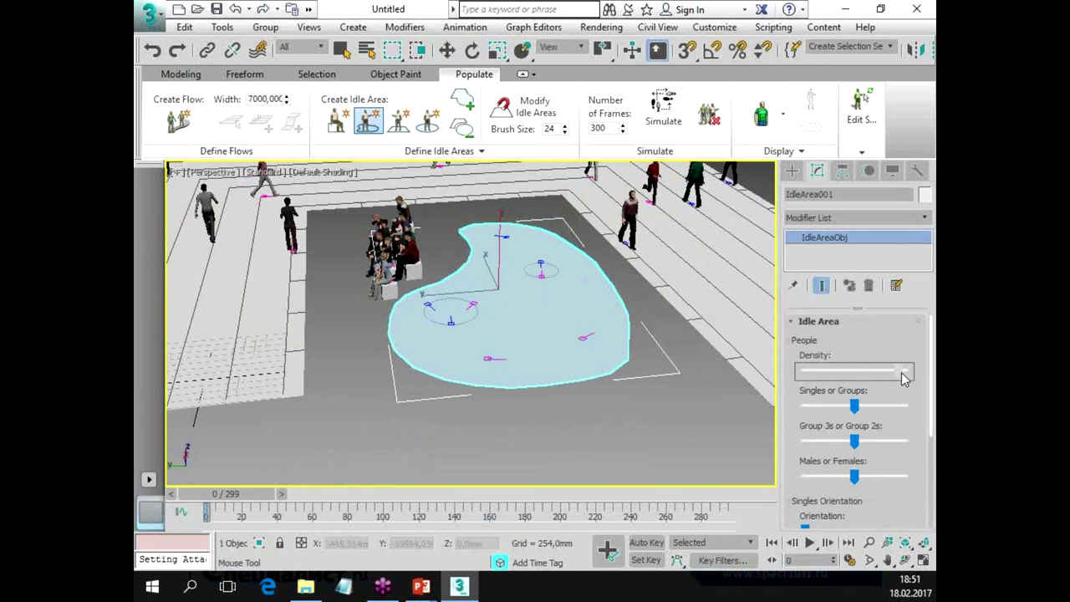
left_click(855, 407)
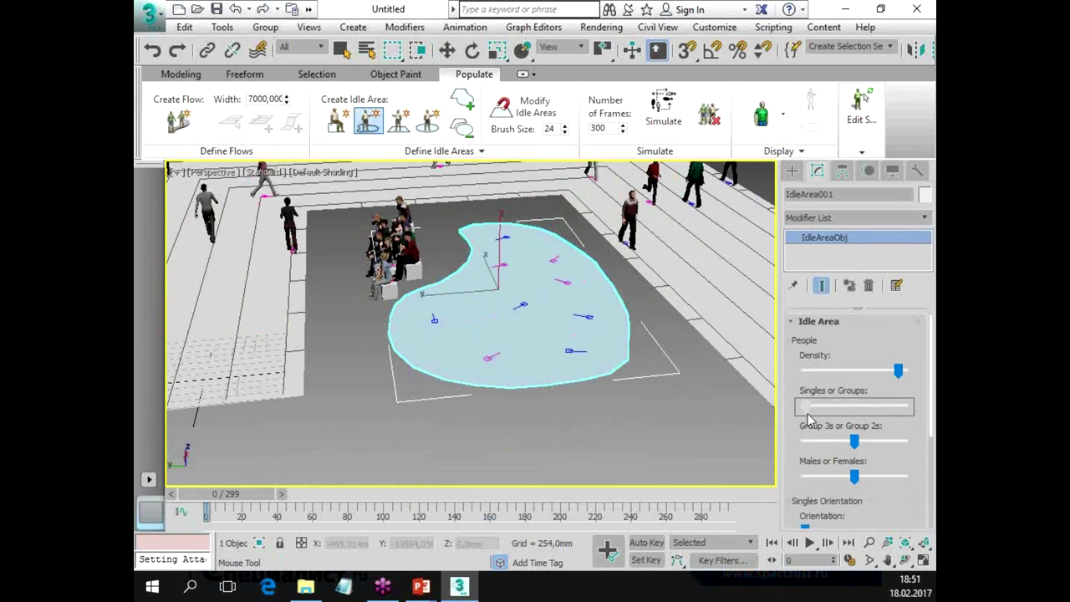
left_click_drag(853, 415, 872, 414)
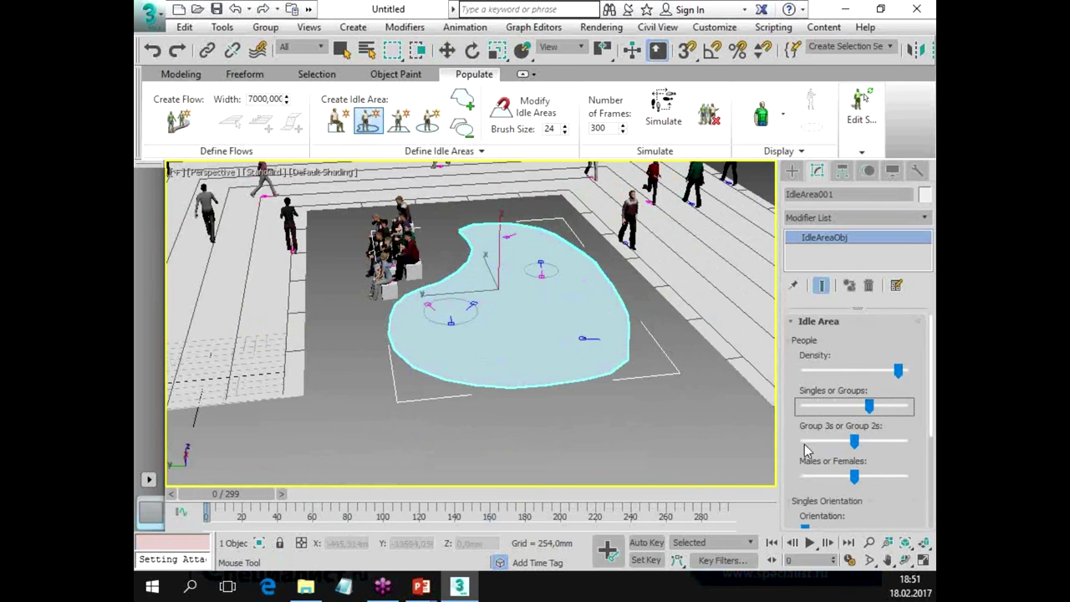
left_click(854, 443)
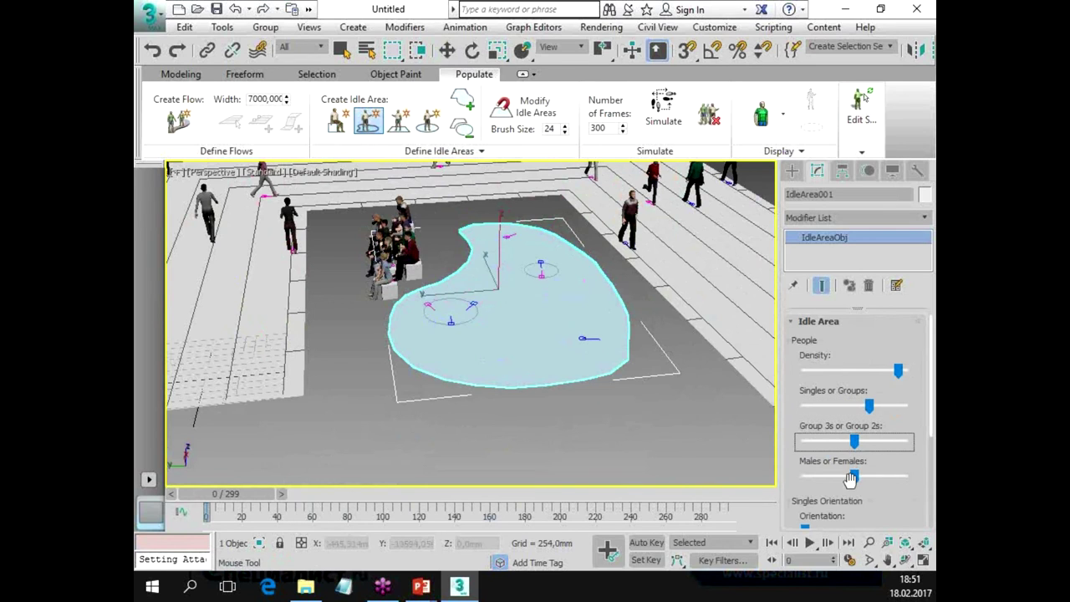
scroll(799, 488, "down", 2)
scroll(815, 460, "down", 2)
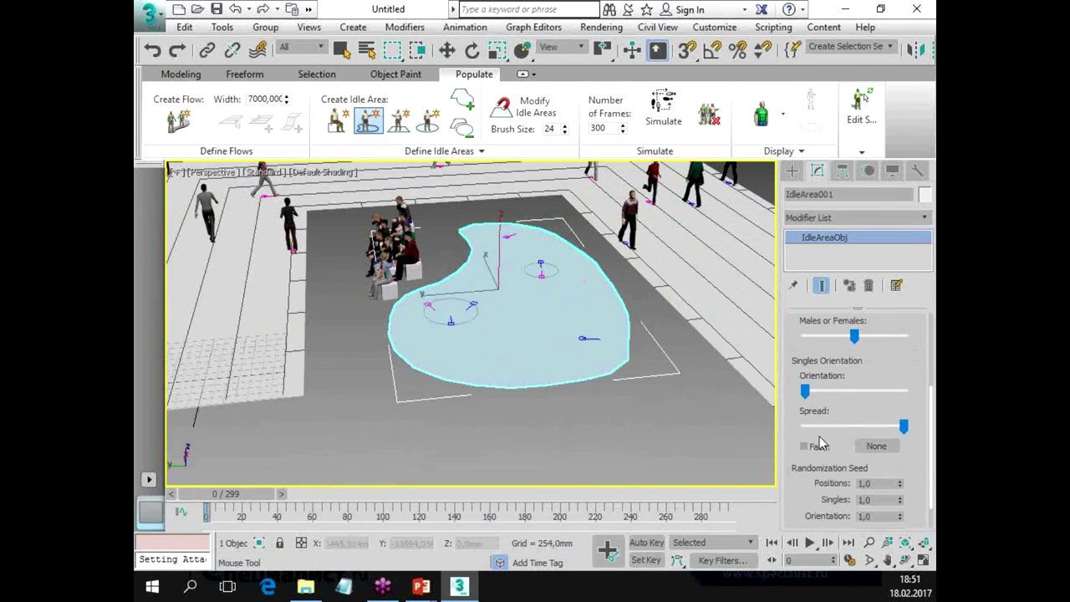
left_click_drag(807, 393, 844, 393)
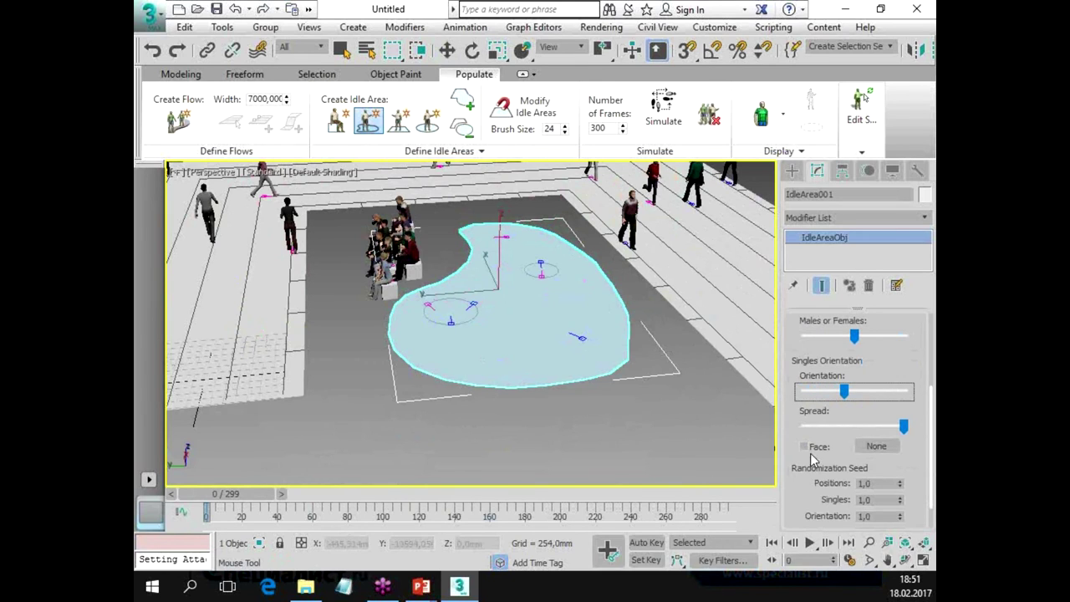
scroll(782, 382, "down", 2)
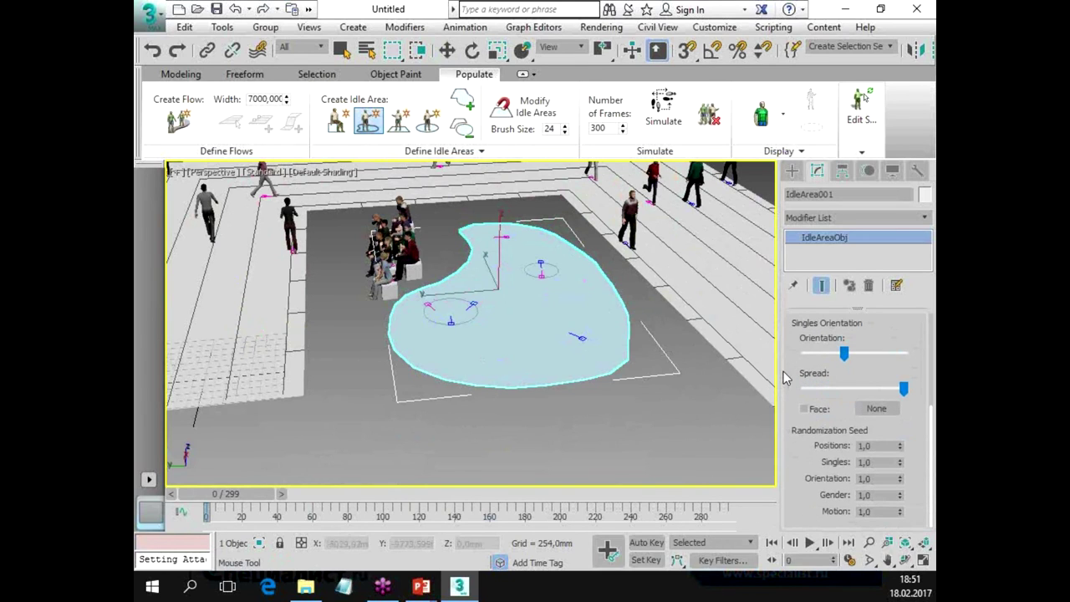
mouse_move(601, 404)
middle_mouse_down("alt")
mouse_move(609, 375)
mouse_move(609, 423)
middle_mouse_up("alt")
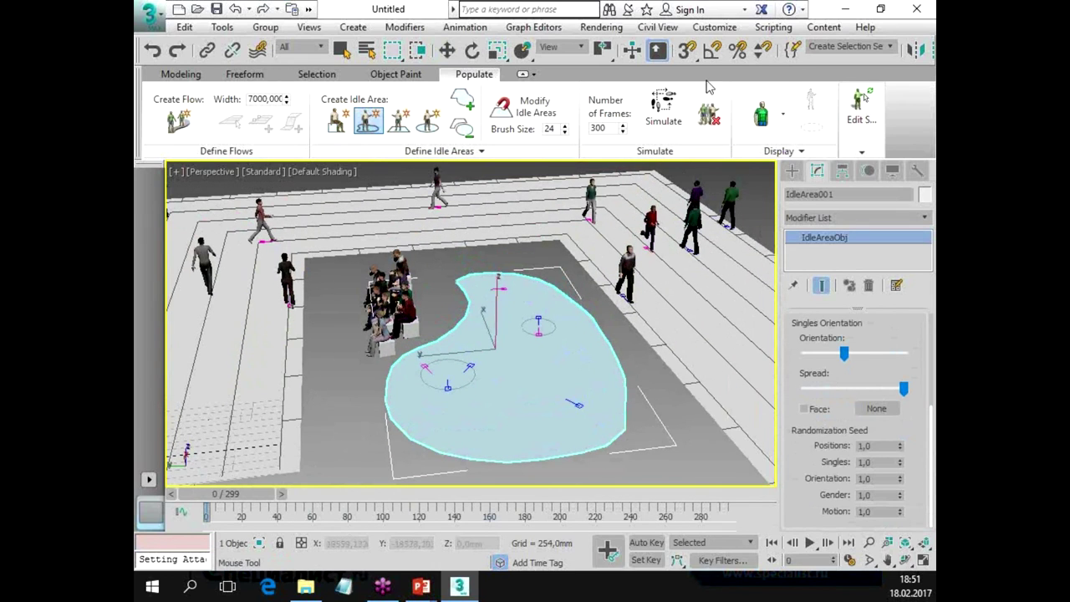
left_click(666, 114)
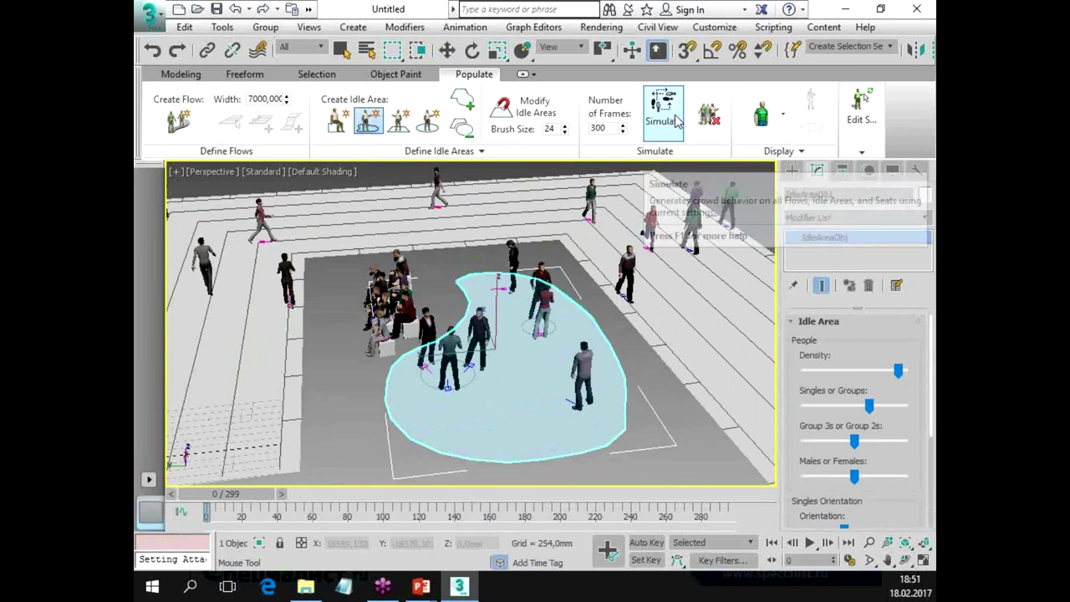
Orbit to a side view and scrub frames 24–53 to check the standing idlers.
mouse_move(518, 410)
middle_mouse_down("alt")
mouse_move(570, 363)
mouse_move(661, 384)
mouse_move(649, 379)
middle_mouse_up("alt")
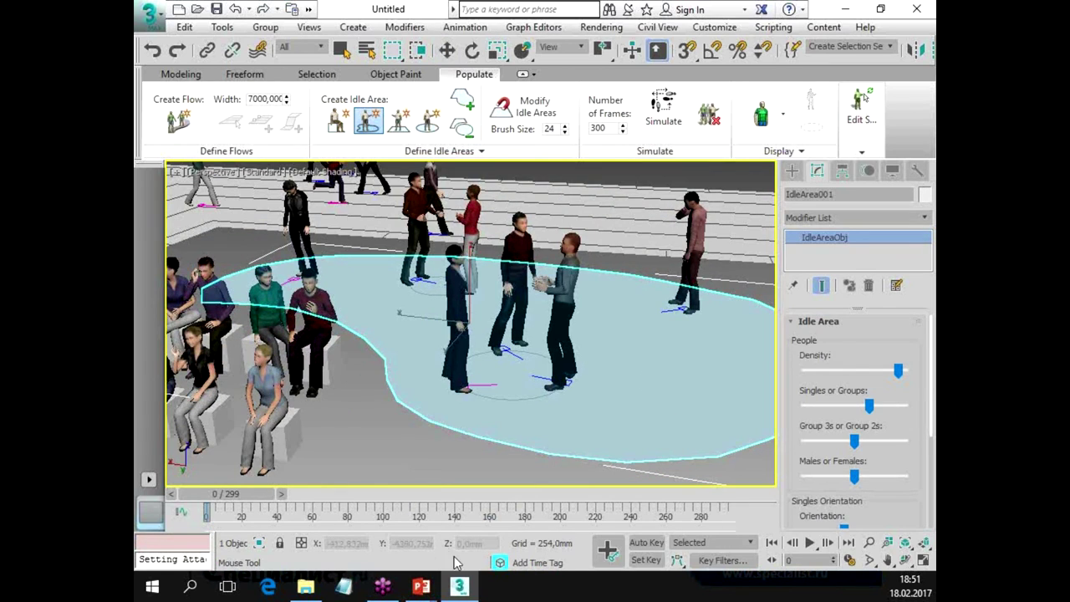
left_click_drag(268, 494, 333, 505)
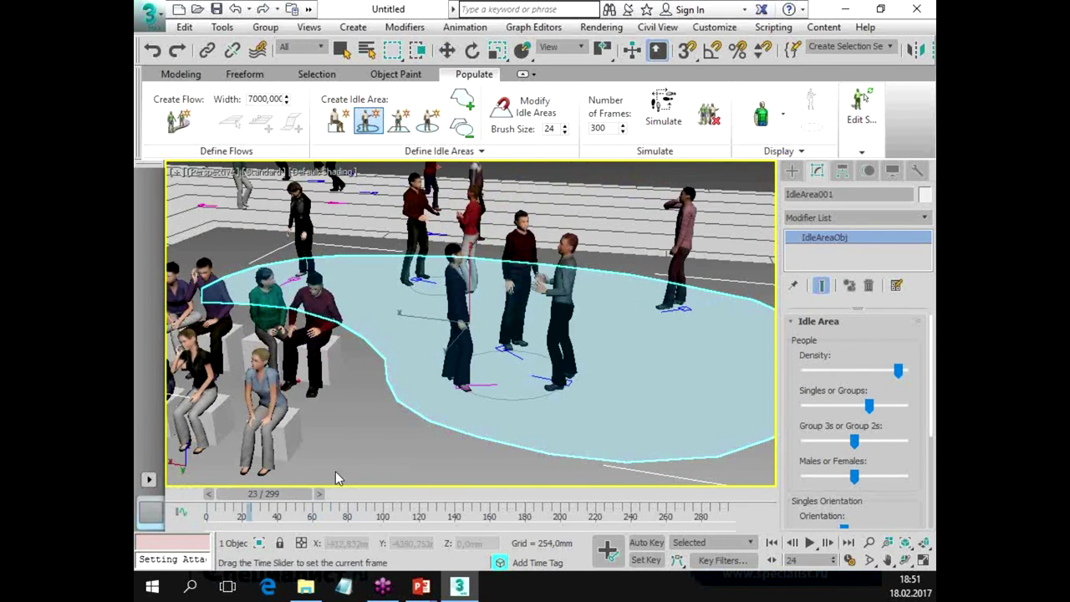
left_click_drag(333, 505, 250, 504)
scroll(621, 367, "down", 2)
scroll(566, 363, "down", 3)
scroll(547, 363, "down", 2)
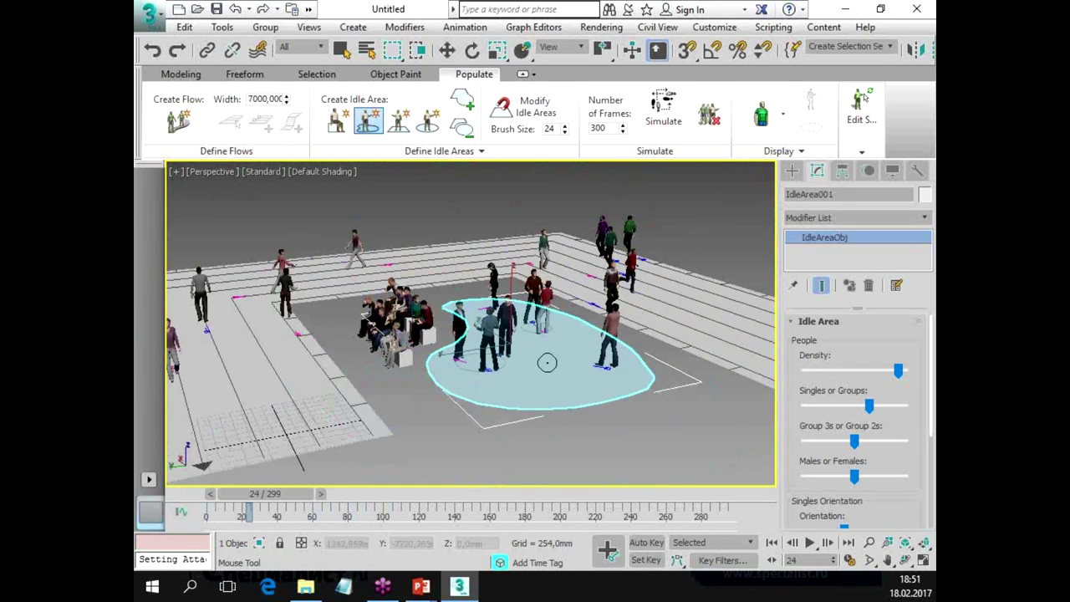
scroll(547, 363, "down", 2)
Exit idle-area painting, clear the selection, and zoom out over the scene.
right_click(556, 420)
left_click(556, 421)
scroll(557, 428, "down", 2)
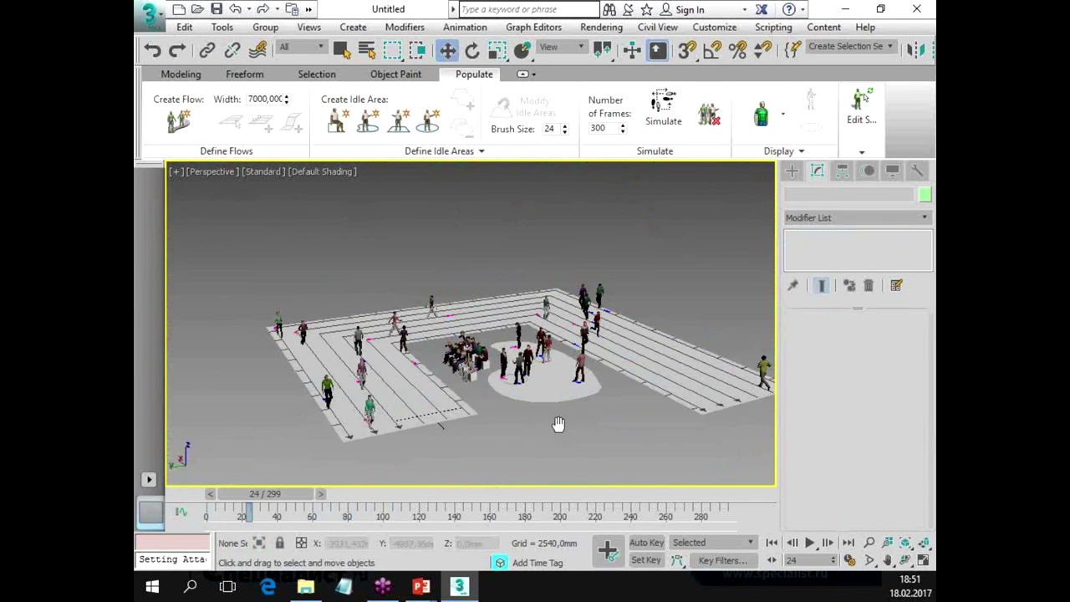
scroll(524, 393, "down", 2)
scroll(524, 397, "up", 3)
scroll(551, 410, "up", 1)
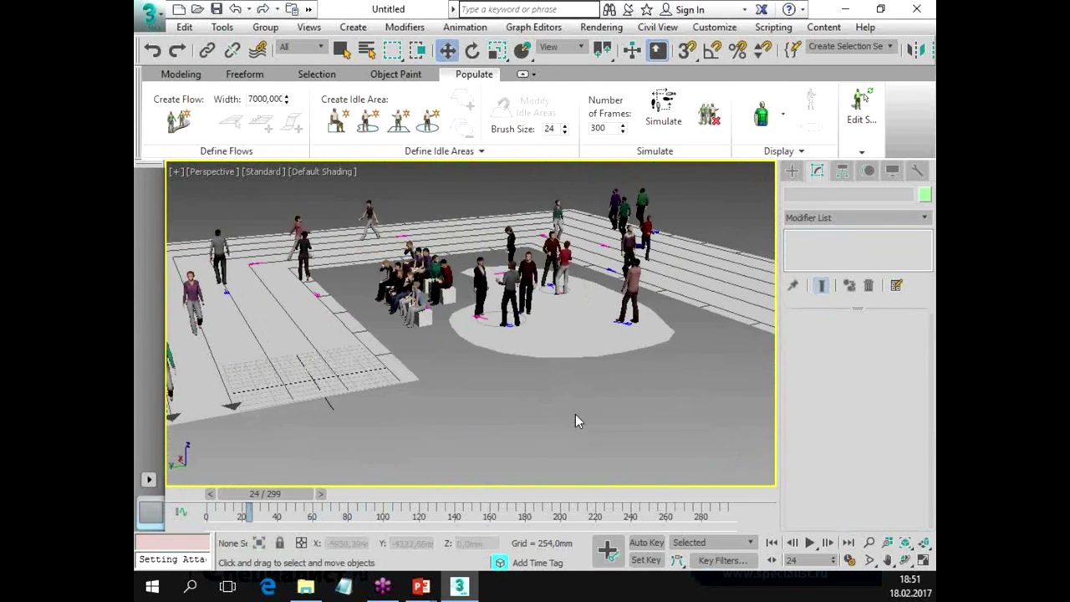
left_click(809, 543)
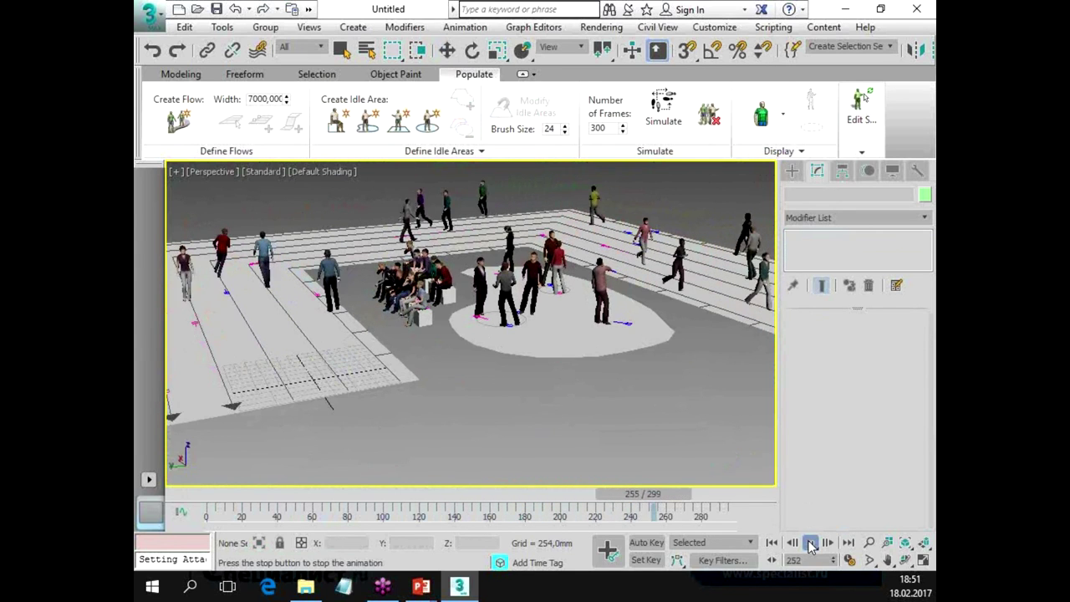
key("w")
left_click(810, 545)
mouse_move(237, 494)
left_mouse_down()
mouse_move(642, 497)
mouse_move(159, 491)
left_mouse_up()
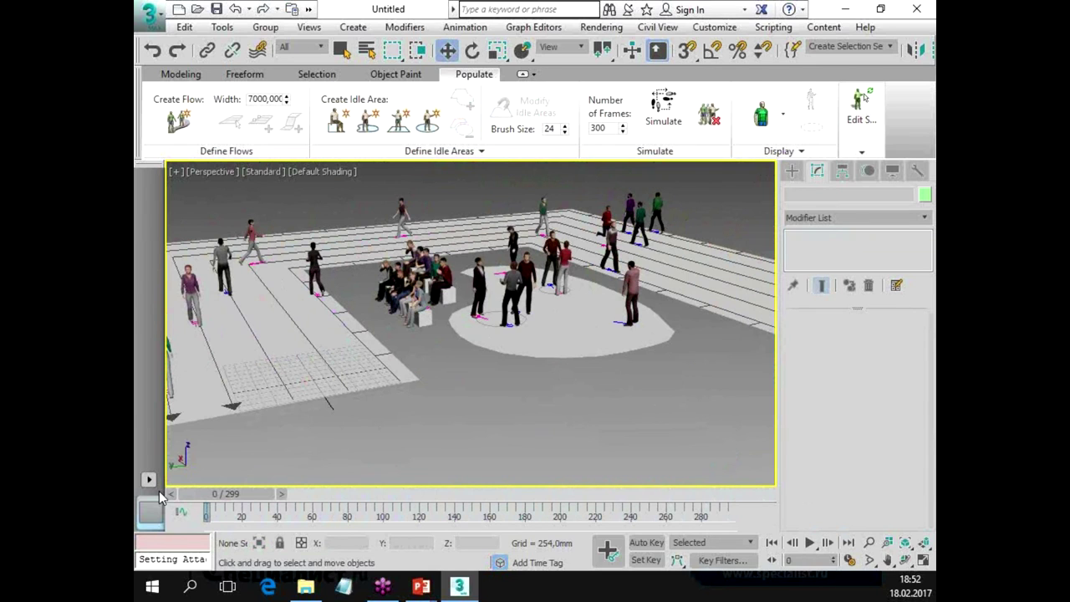
mouse_move(457, 395)
middle_mouse_down("alt")
mouse_move(711, 370)
mouse_move(602, 391)
mouse_move(740, 411)
mouse_move(614, 409)
mouse_move(638, 416)
mouse_move(621, 332)
middle_mouse_up("alt")
left_click(528, 378)
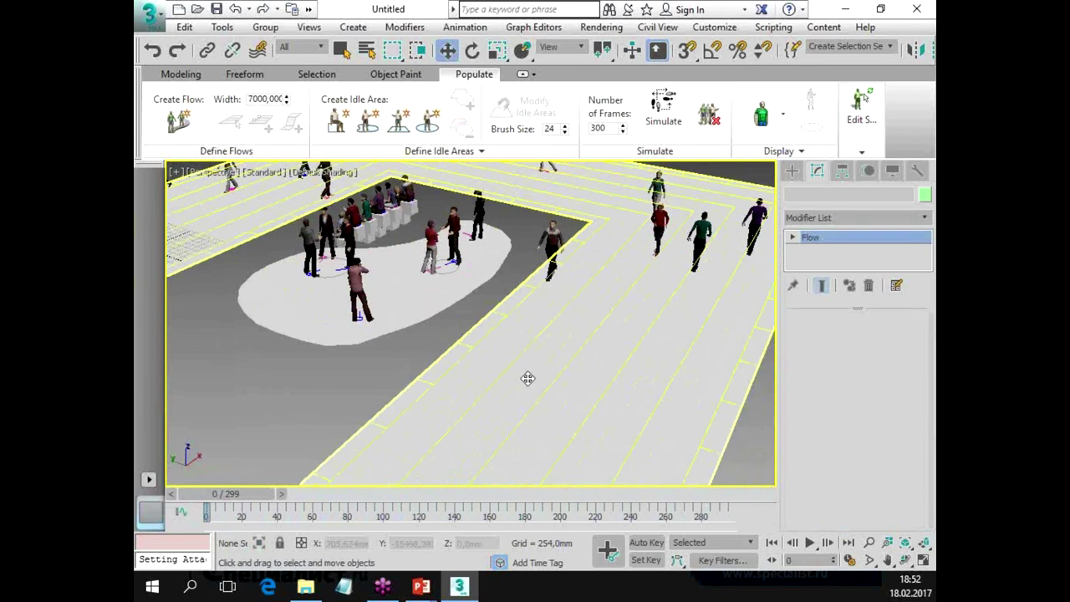
left_click(231, 121)
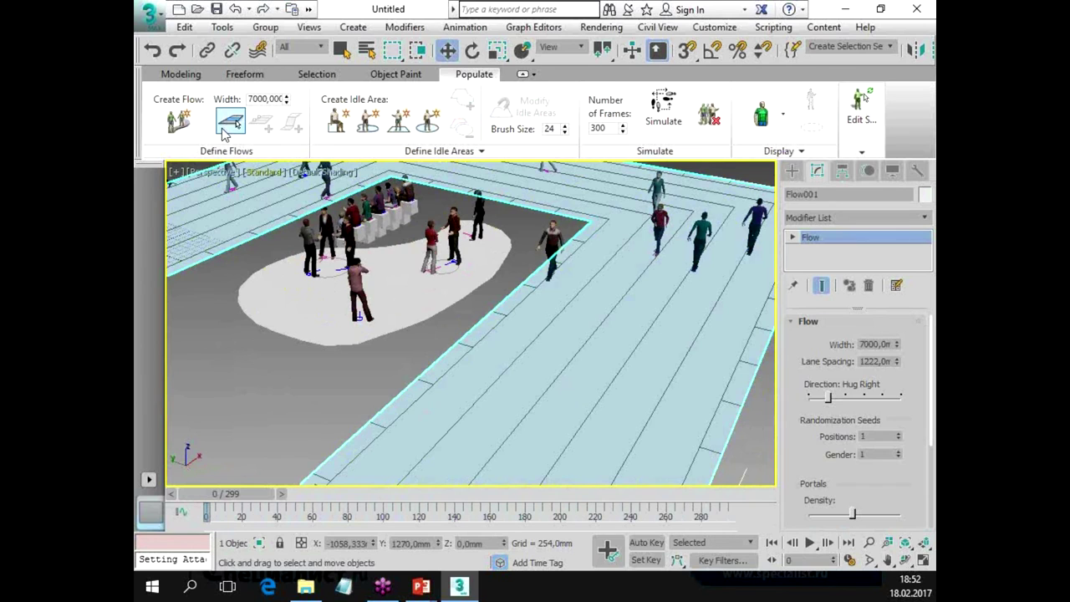
mouse_move(573, 358)
middle_mouse_down("alt")
mouse_move(550, 356)
mouse_move(666, 248)
middle_mouse_up("alt")
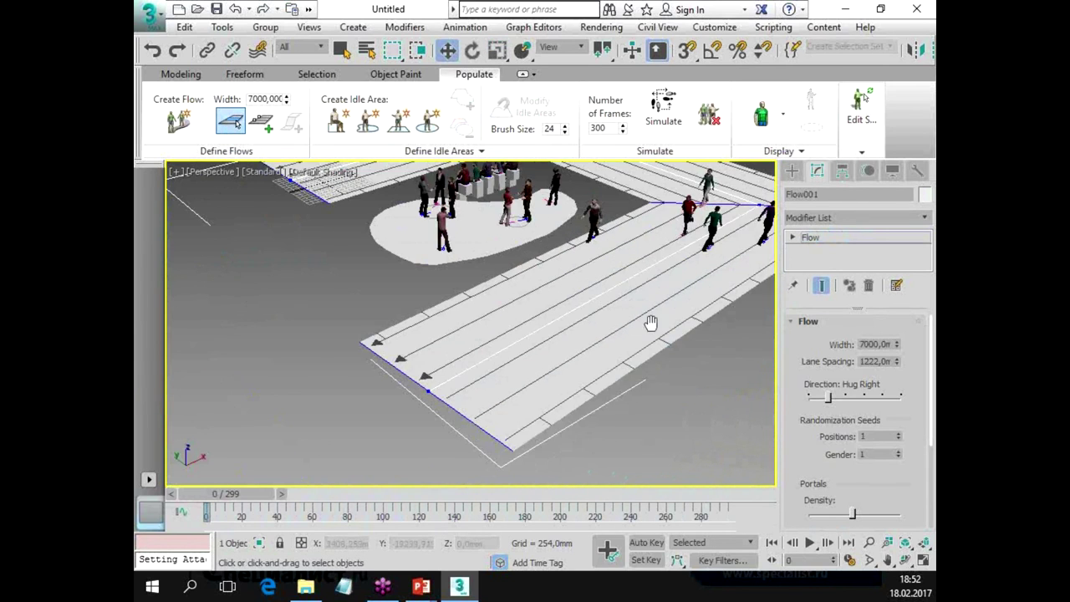
middle_click_drag(650, 323, 602, 433, "alt")
right_click(270, 397)
left_click(270, 390)
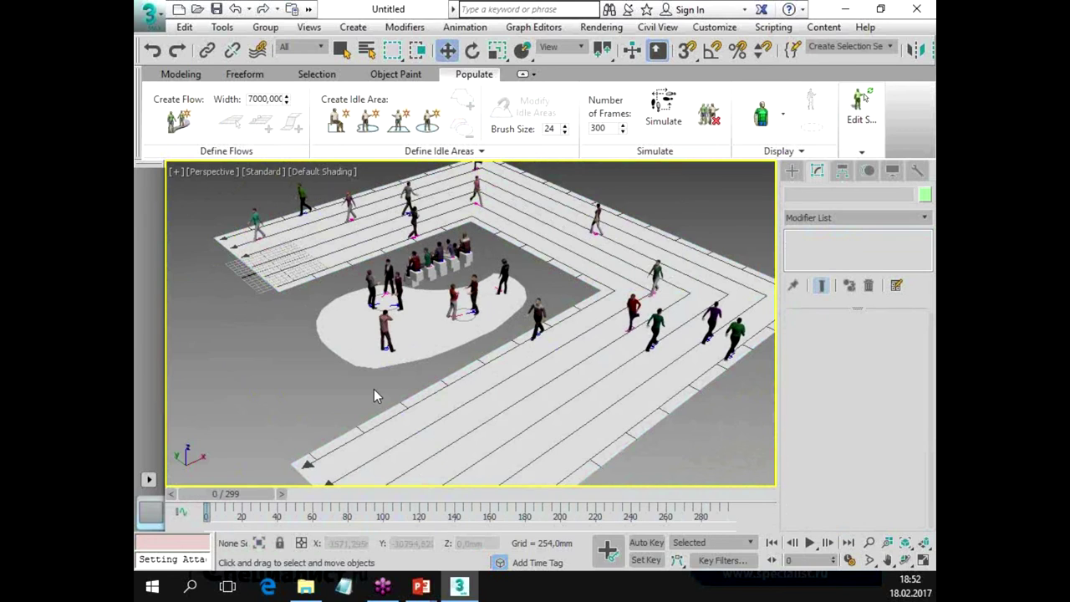
mouse_move(373, 388)
middle_mouse_down("alt")
mouse_move(429, 346)
mouse_move(396, 339)
mouse_move(697, 363)
middle_mouse_up("alt")
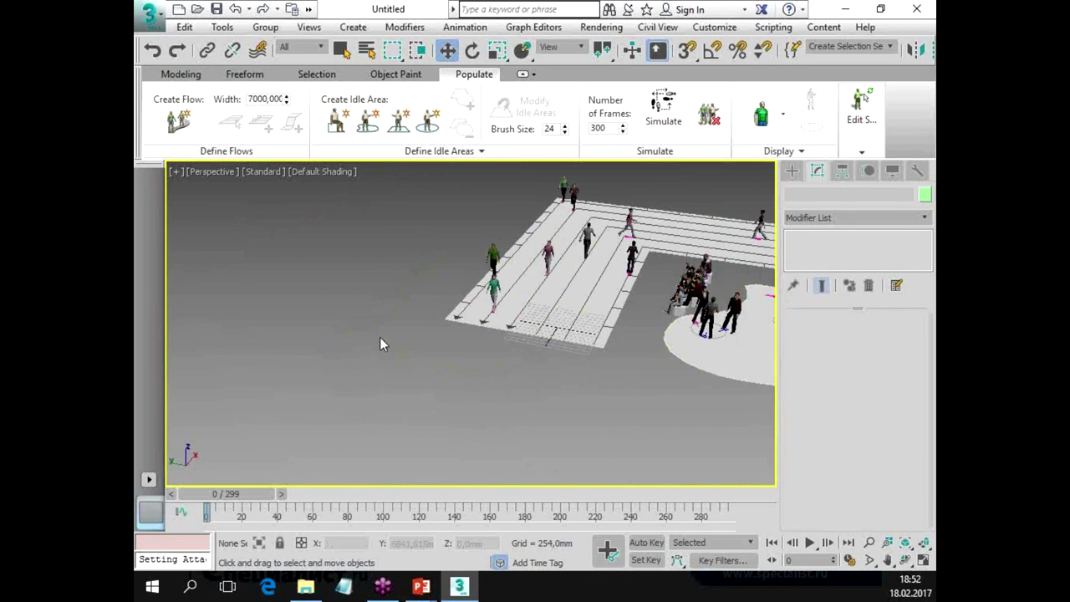
scroll(386, 335, "up", 5)
middle_click_drag(386, 335, 485, 319)
scroll(485, 319, "down", 5)
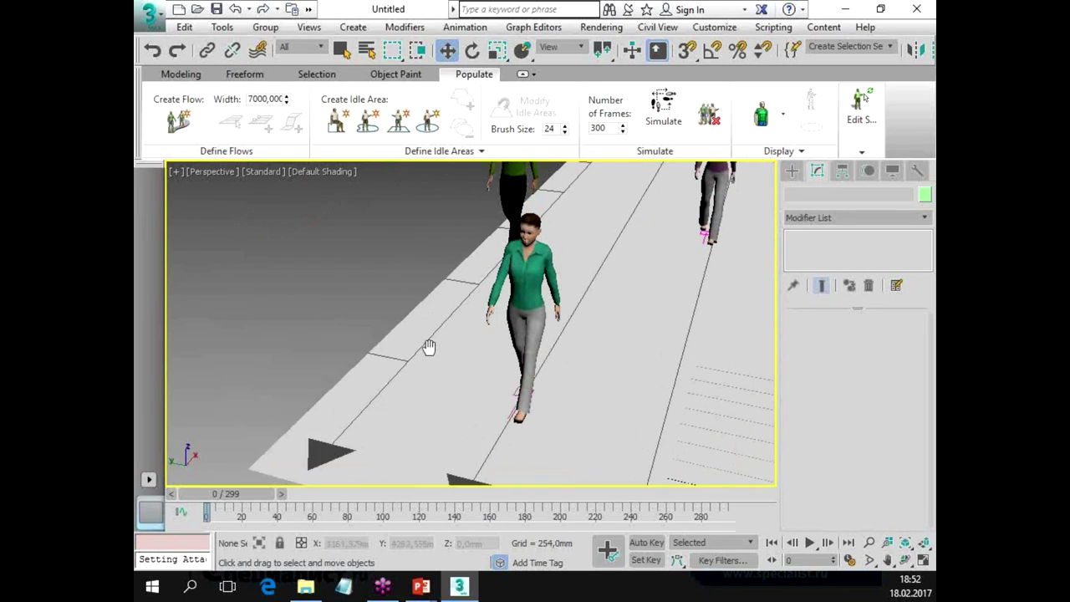
left_click(545, 322)
Select Male010, the man on the phone, and expand Edit Selected to reveal Bake Selected.
mouse_move(546, 322)
middle_mouse_down("alt")
mouse_move(499, 296)
mouse_move(583, 351)
mouse_move(340, 312)
middle_mouse_up("alt")
scroll(500, 296, "up", 2)
scroll(339, 313, "down", 3)
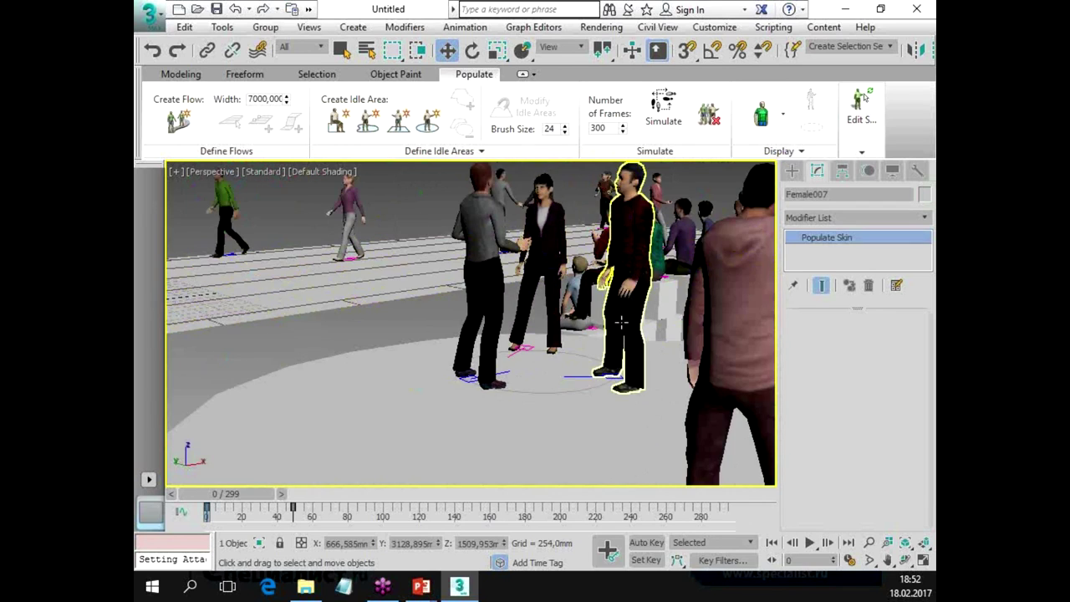
middle_click_drag(621, 323, 551, 250, "alt")
scroll(547, 234, "up", 2)
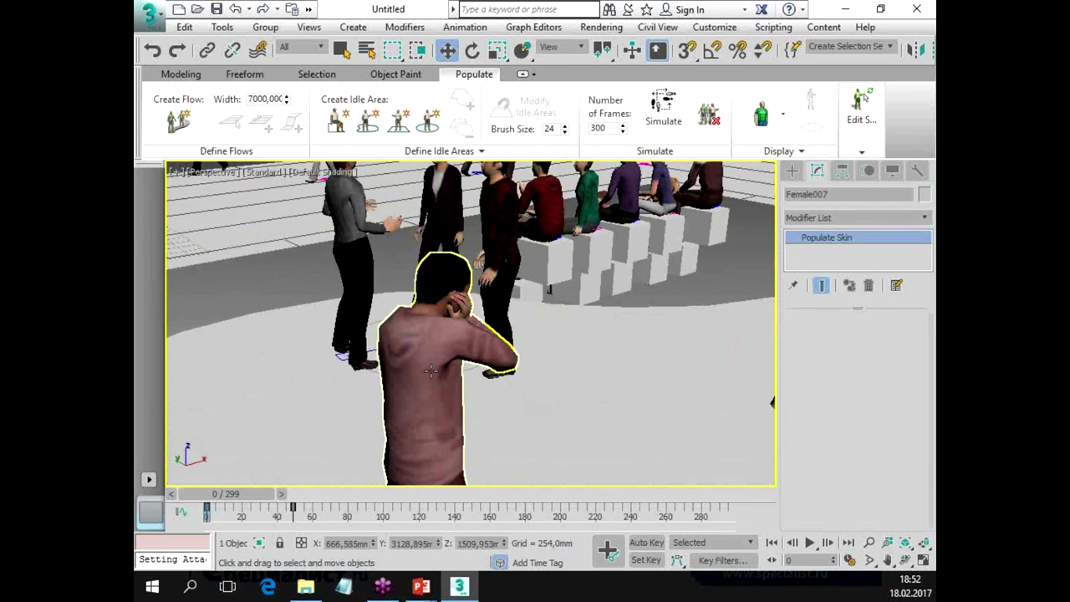
left_click(430, 371)
scroll(430, 372, "up", 2)
scroll(351, 377, "up", 3)
scroll(443, 367, "up", 1)
middle_click_drag(443, 369, 450, 344)
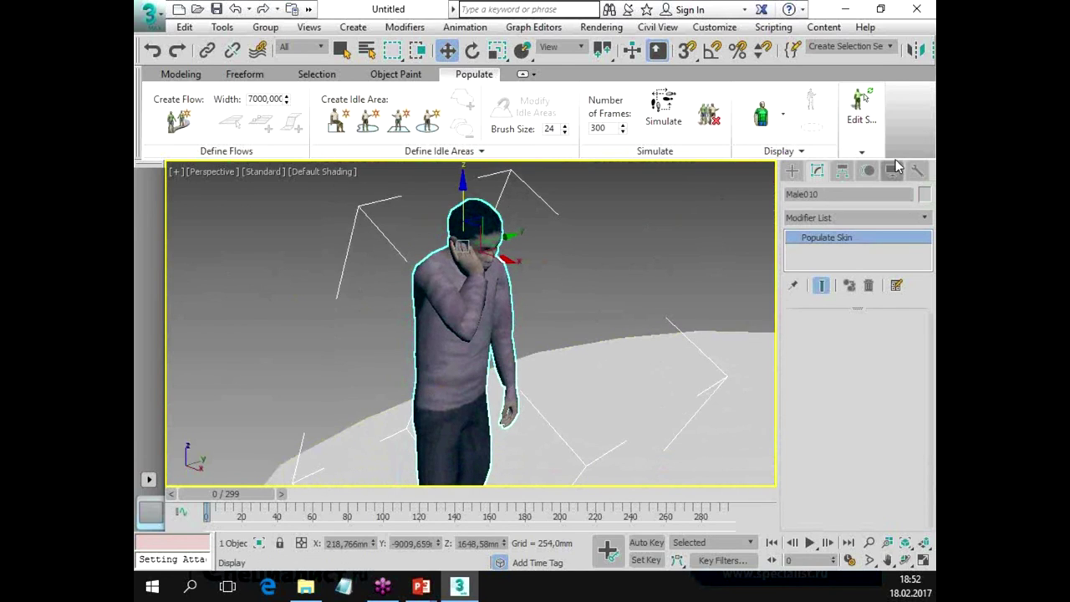
left_click(864, 153)
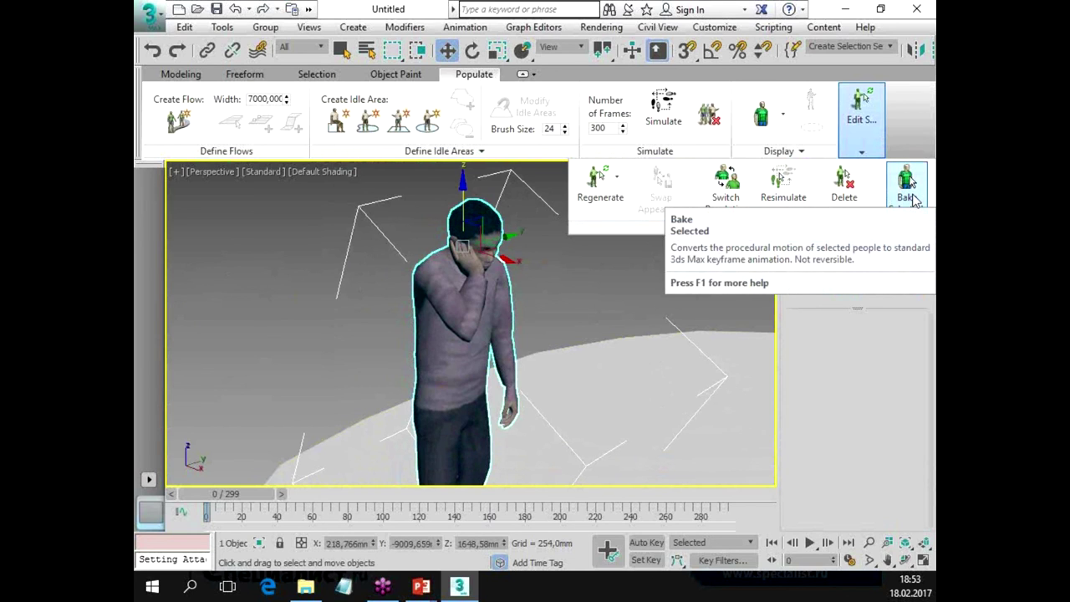
Bake Male010 into Male010Skin_001, then select that skinned mesh together with its bones.
left_click(907, 188)
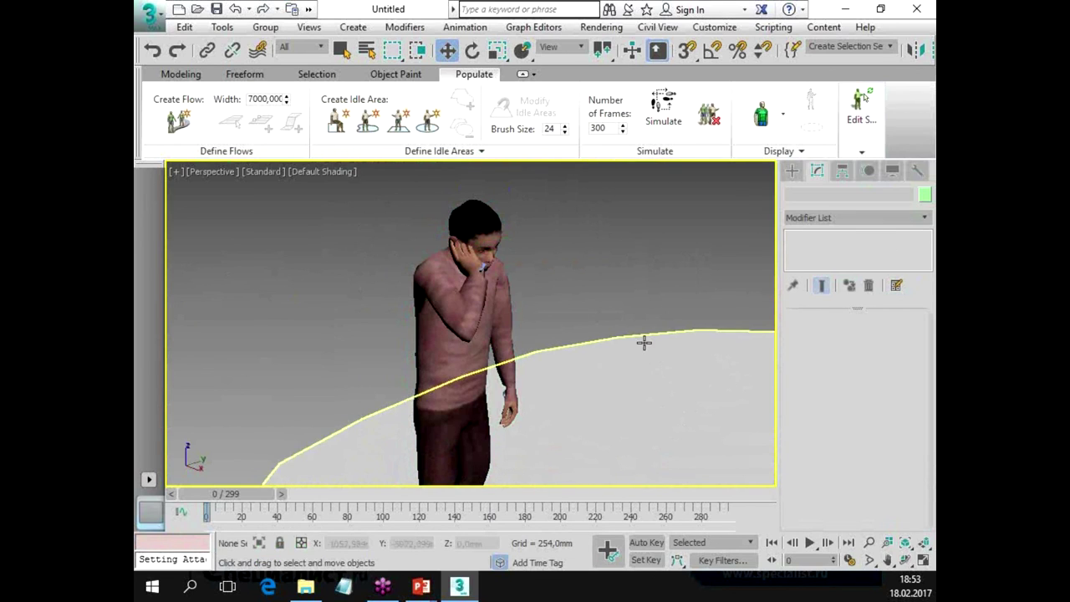
left_click(470, 234)
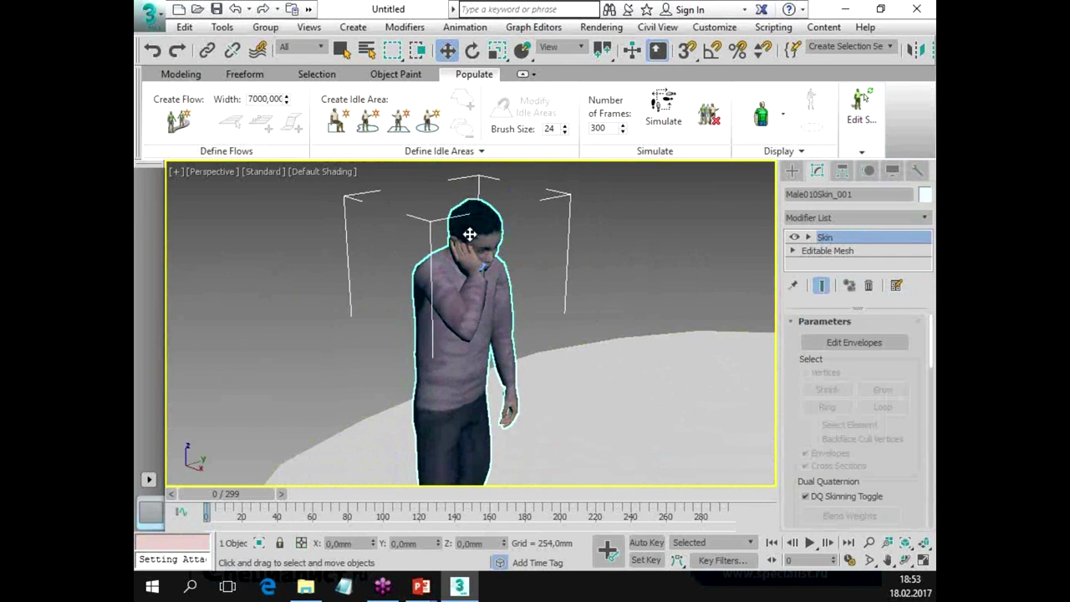
mouse_move(580, 306)
middle_mouse_down()
mouse_move(645, 223)
mouse_move(641, 281)
middle_mouse_up()
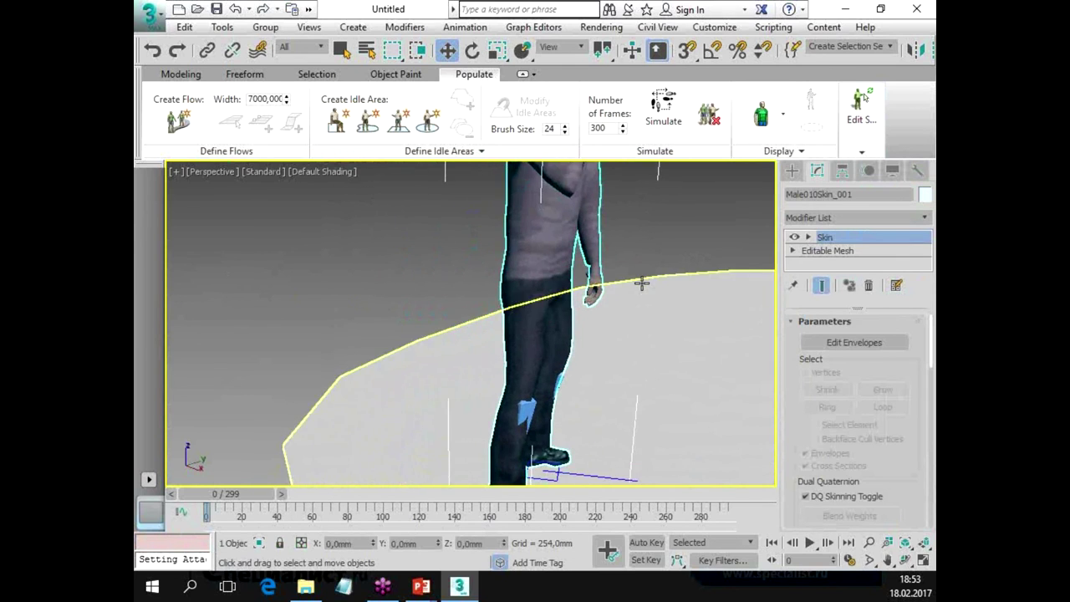
scroll(645, 300, "down", 3)
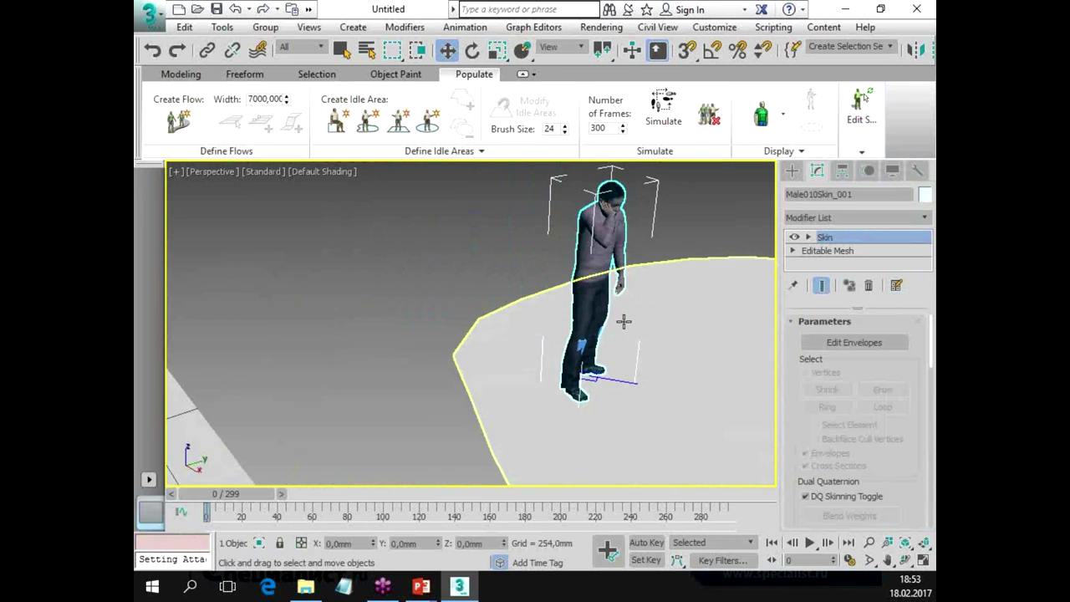
middle_click_drag(621, 318, 500, 201, "alt")
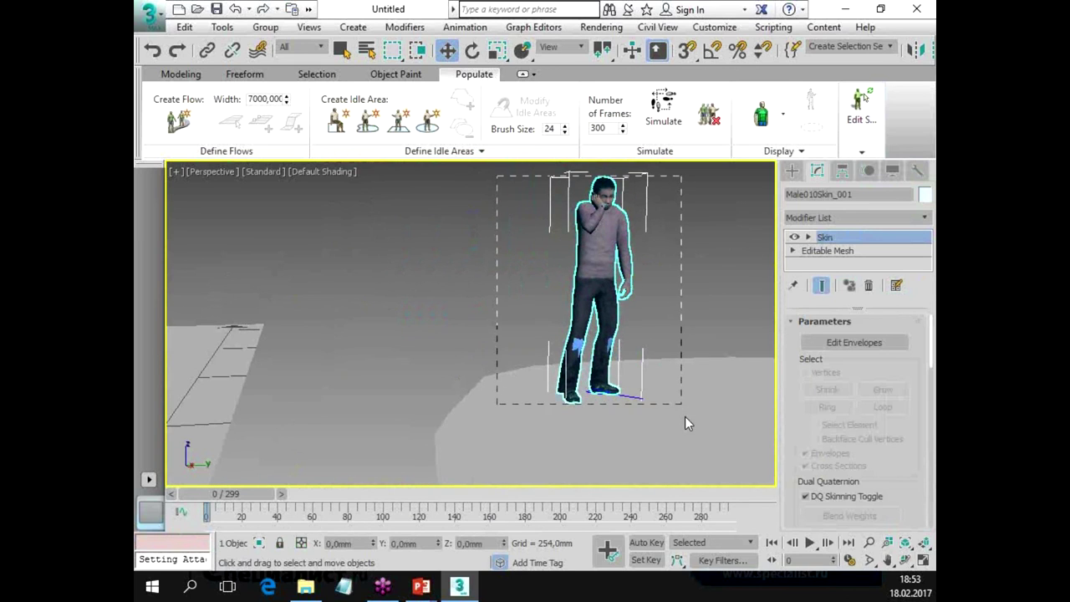
left_click_drag(642, 367, 685, 417)
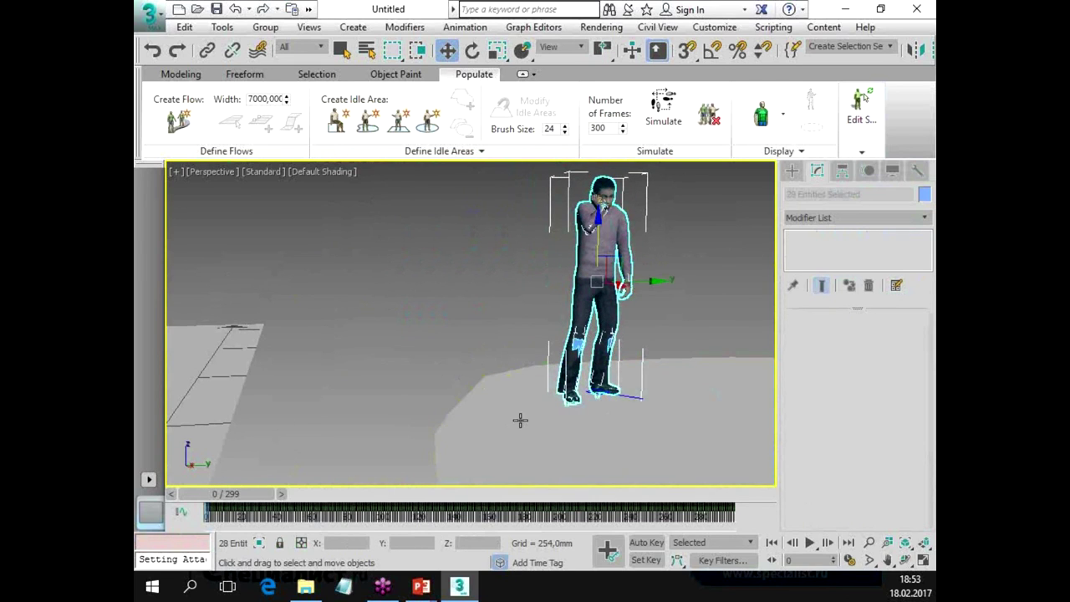
key("z")
left_click(555, 395)
key("F3")
scroll(525, 398, "up", 1)
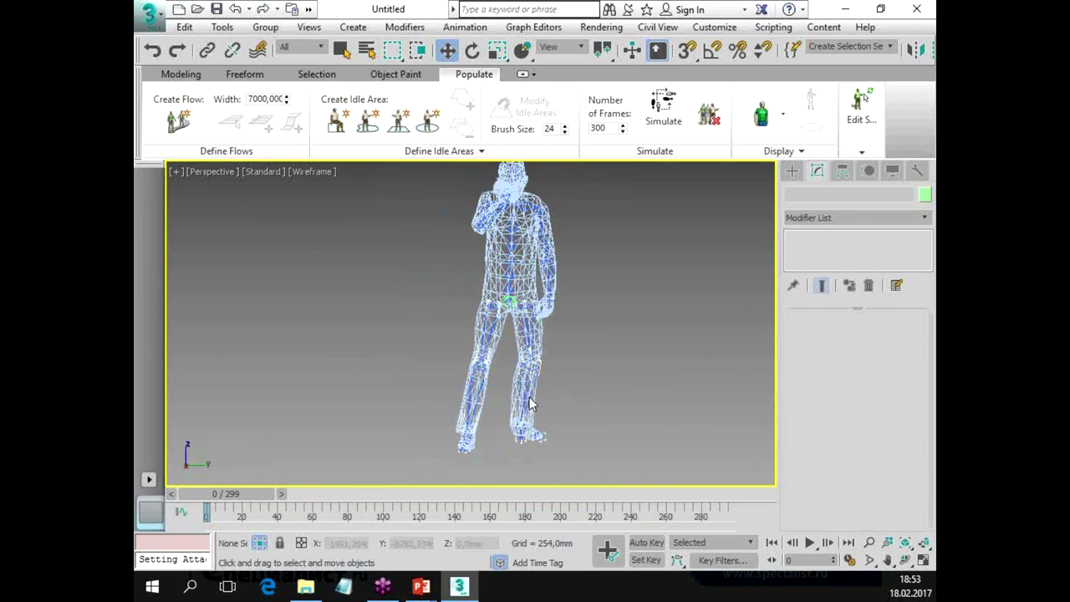
scroll(524, 398, "up", 4)
left_click(495, 322)
key("F3")
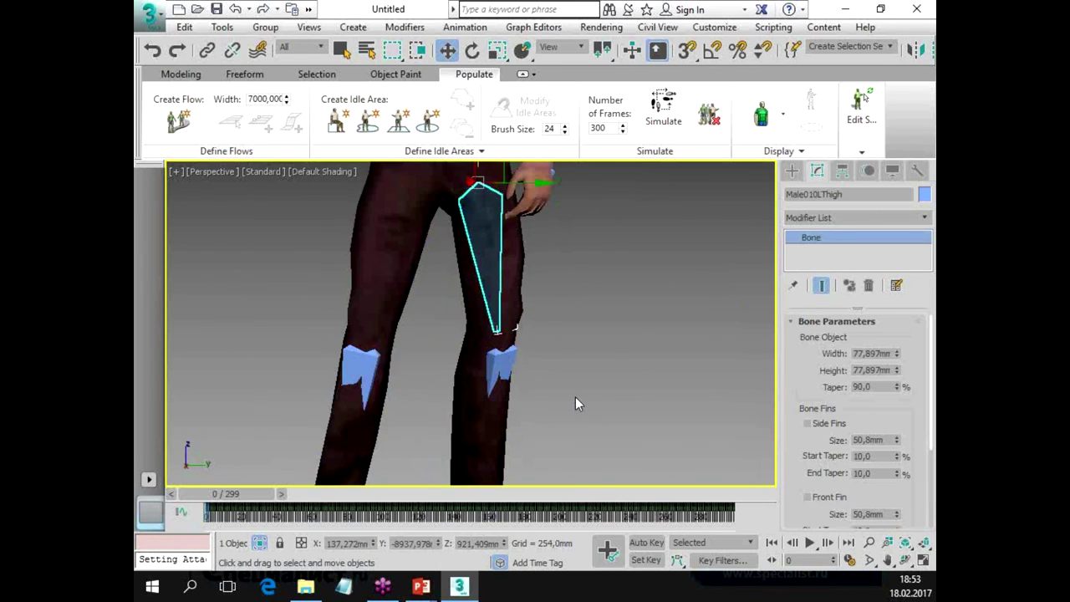
scroll(584, 370, "down", 2)
scroll(586, 376, "down", 1)
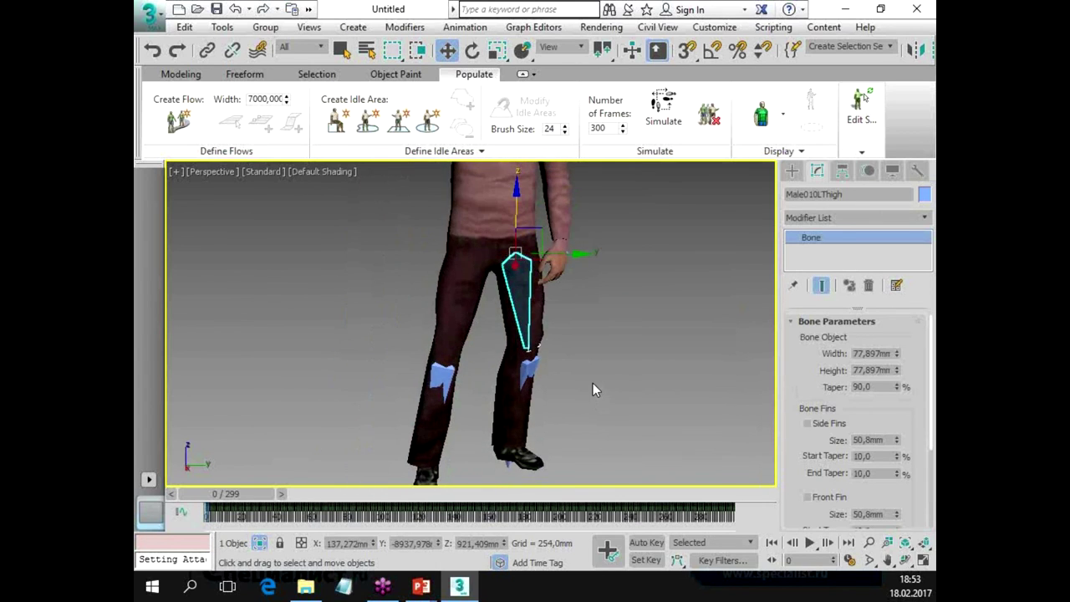
scroll(594, 386, "down", 2)
mouse_move(256, 494)
left_mouse_down()
mouse_move(320, 502)
mouse_move(193, 501)
left_mouse_up()
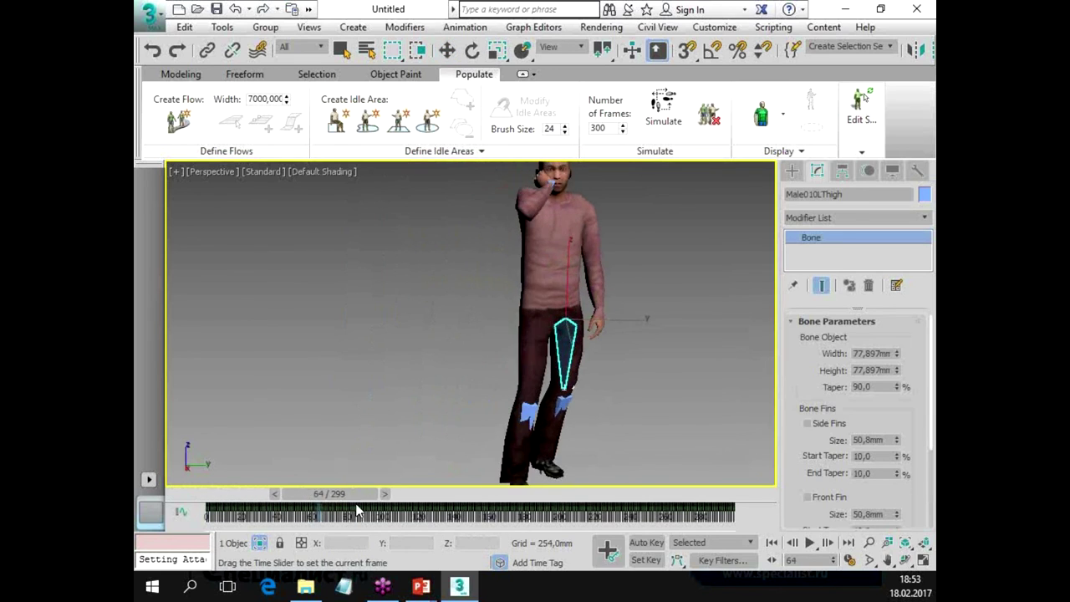
key("w")
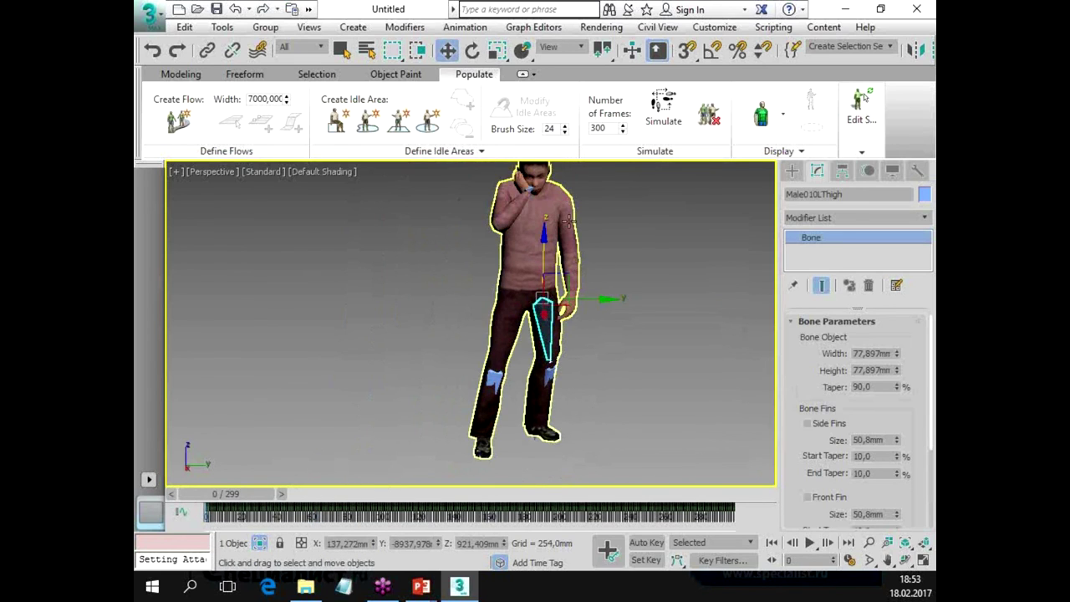
left_click(570, 209)
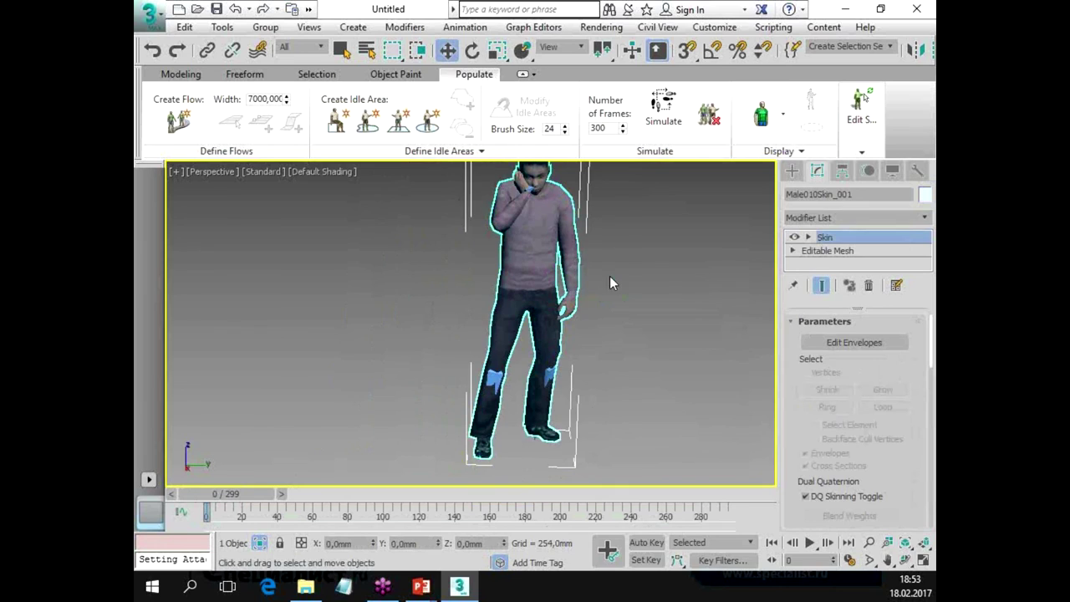
Inspect the baked Male010Skin_001 from several angles, then return to PowerPoint slide 9.
middle_click_drag(609, 276, 607, 272)
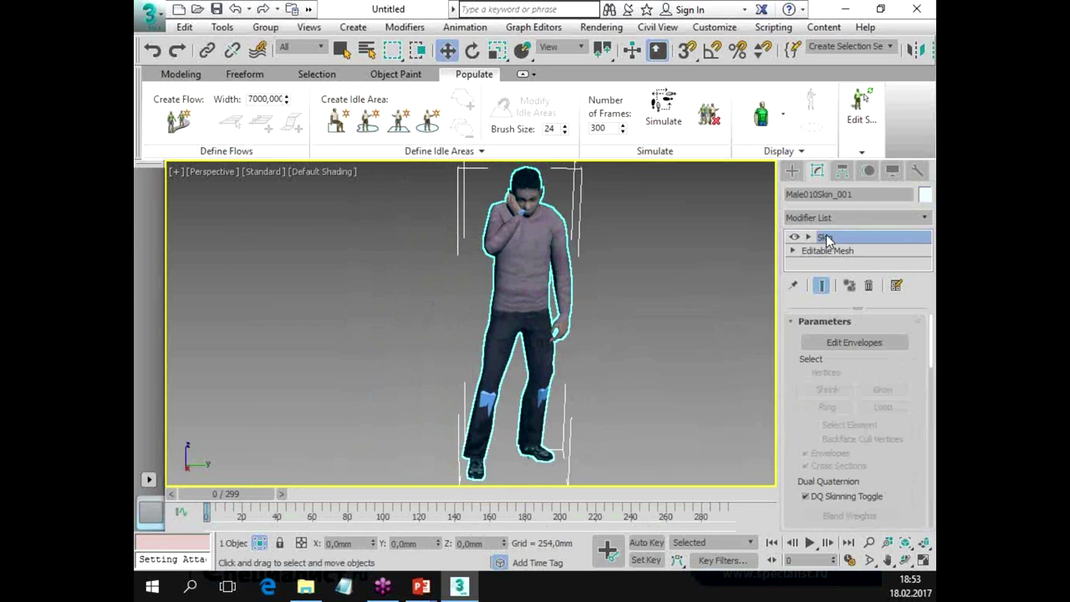
mouse_move(632, 307)
middle_mouse_down("alt")
mouse_move(746, 282)
mouse_move(649, 308)
mouse_move(640, 323)
middle_mouse_up("alt")
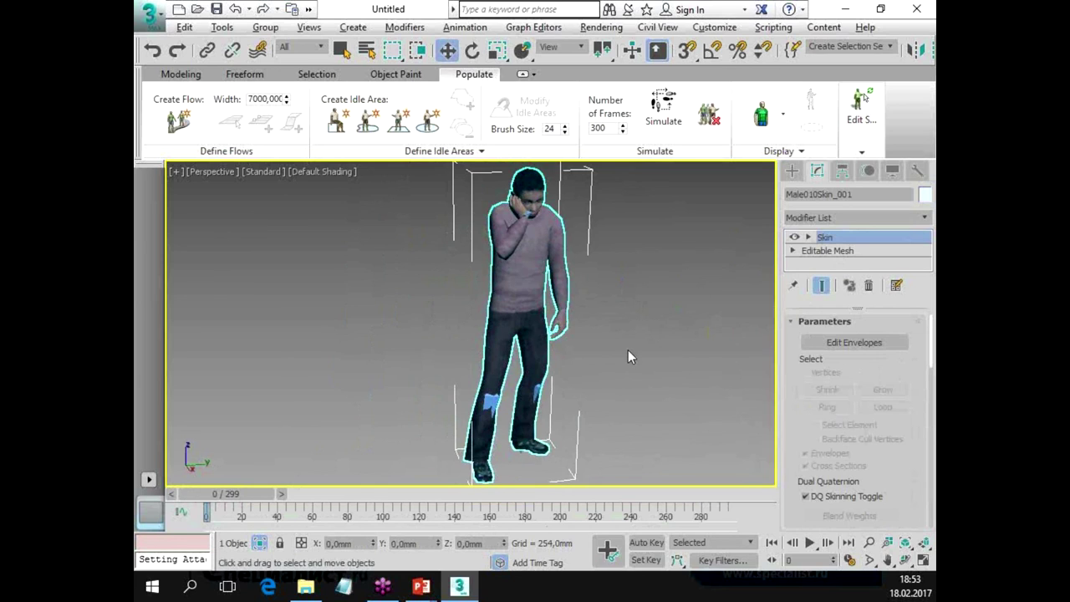
middle_click_drag(628, 349, 590, 348, "alt")
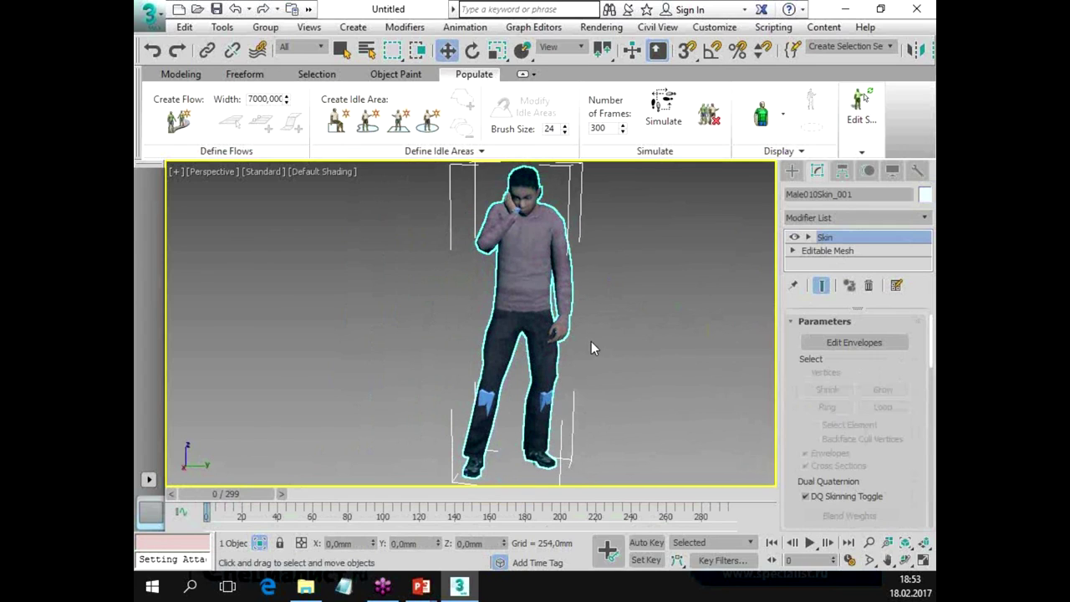
mouse_move(531, 332)
middle_mouse_down("alt")
mouse_move(540, 320)
mouse_move(568, 341)
middle_mouse_up("alt")
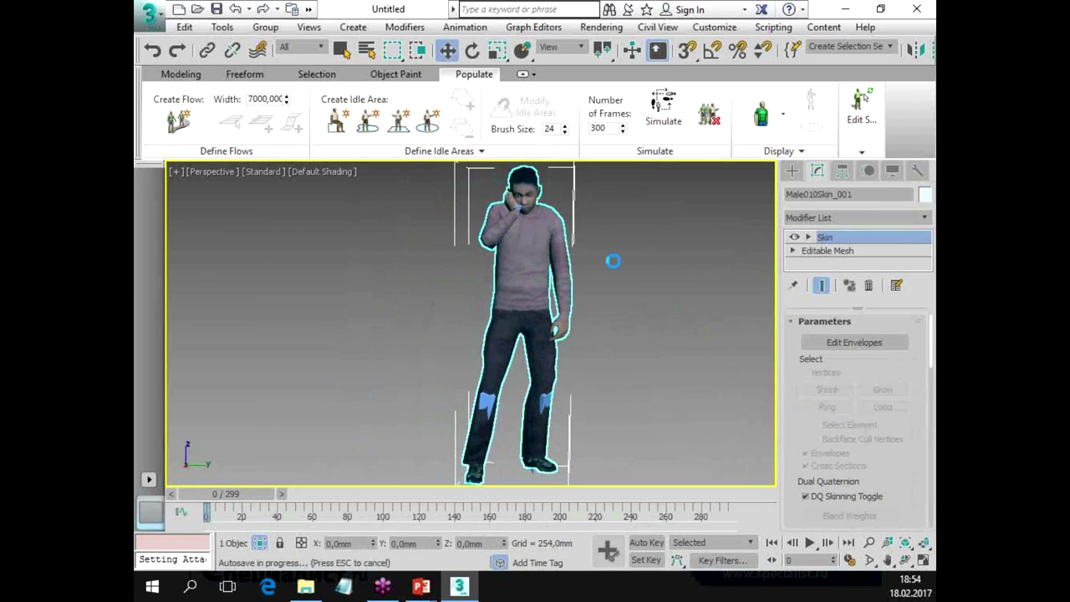
mouse_move(614, 260)
middle_mouse_down("alt")
mouse_move(366, 251)
mouse_move(559, 242)
mouse_move(610, 253)
mouse_move(605, 262)
middle_mouse_up("alt")
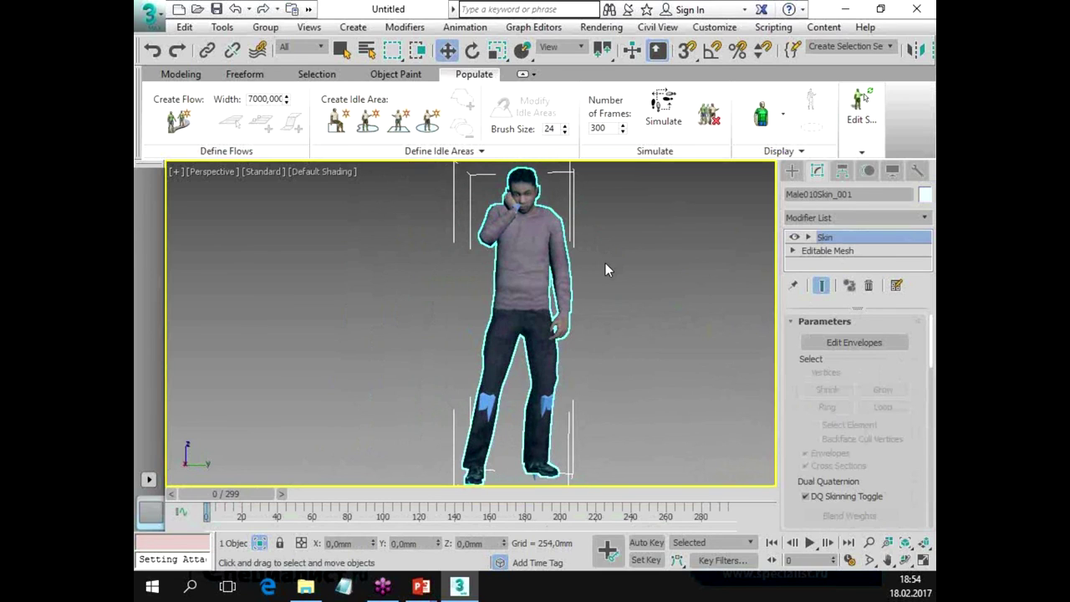
middle_click_drag(593, 272, 596, 285)
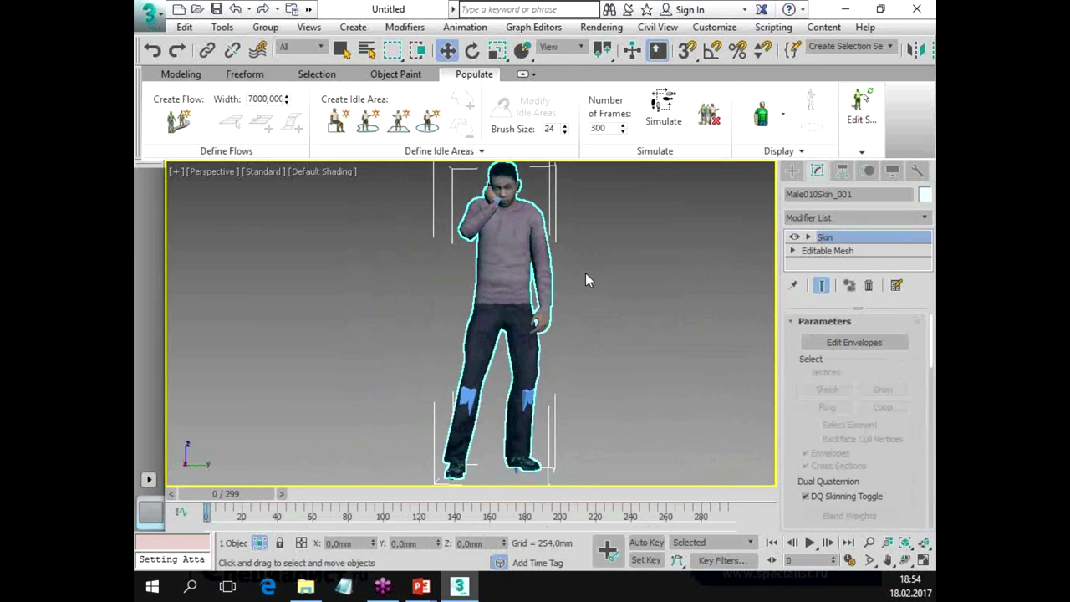
middle_click_drag(535, 316, 571, 376, "alt")
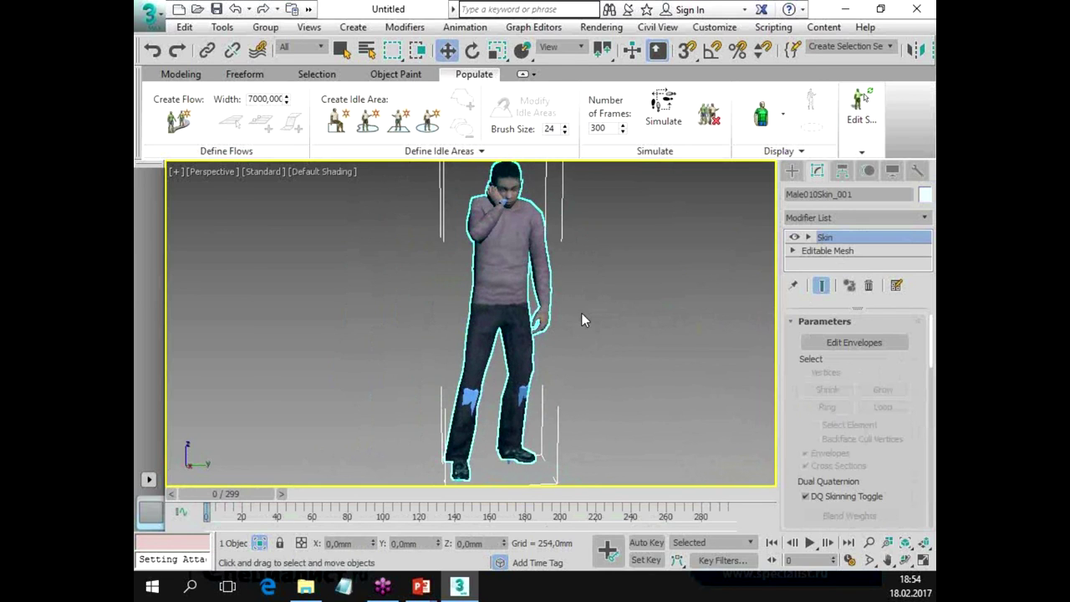
key("alt+Tab")
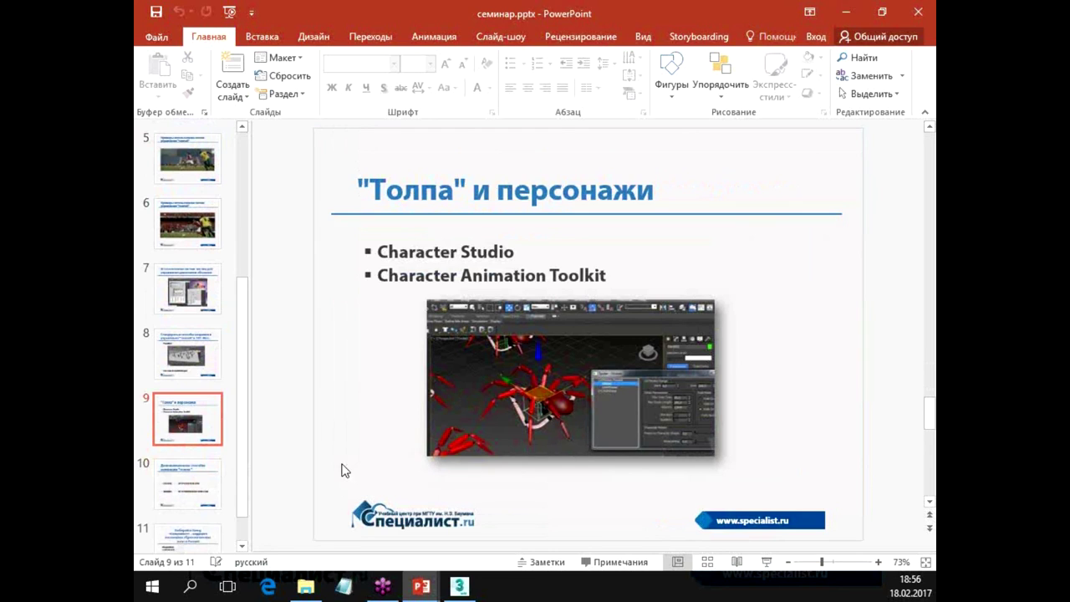
Open slide 10 listing GOLAEM and MIARMY with their website addresses.
left_click(190, 486)
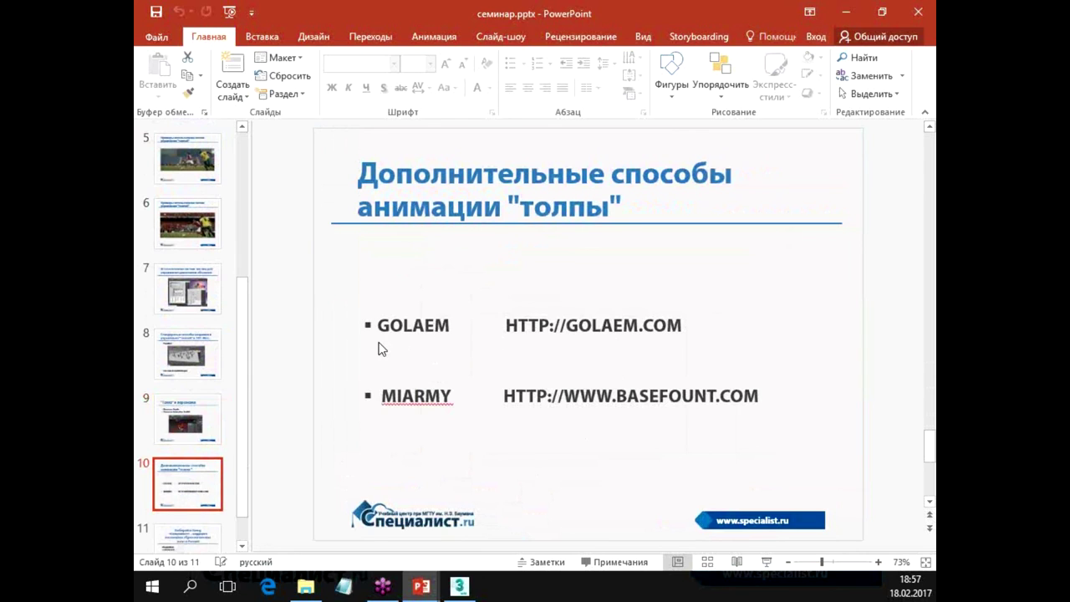
left_click_drag(244, 330, 246, 139)
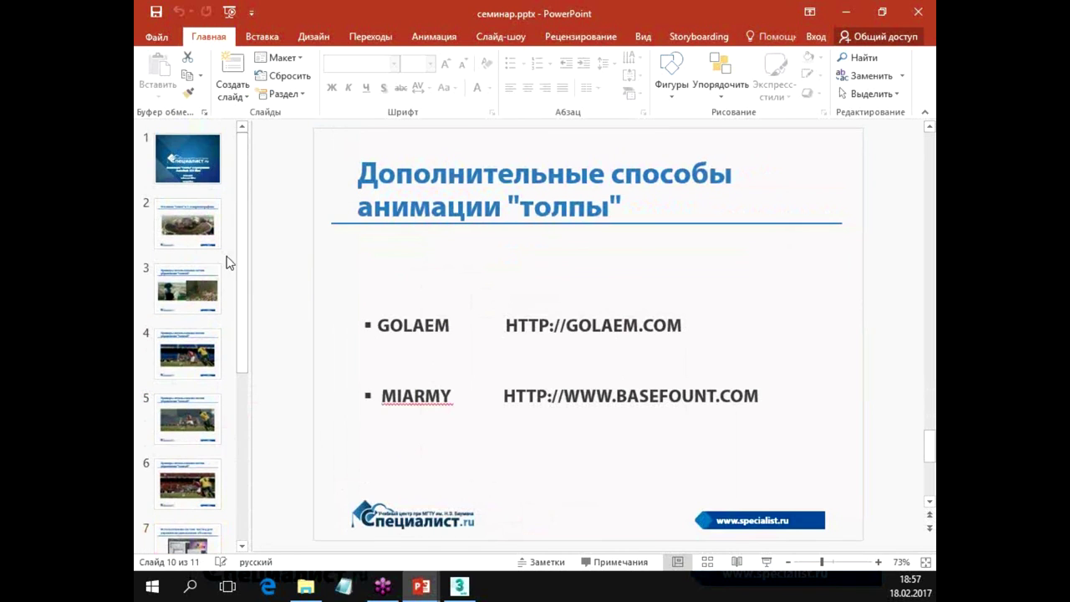
left_click(189, 304)
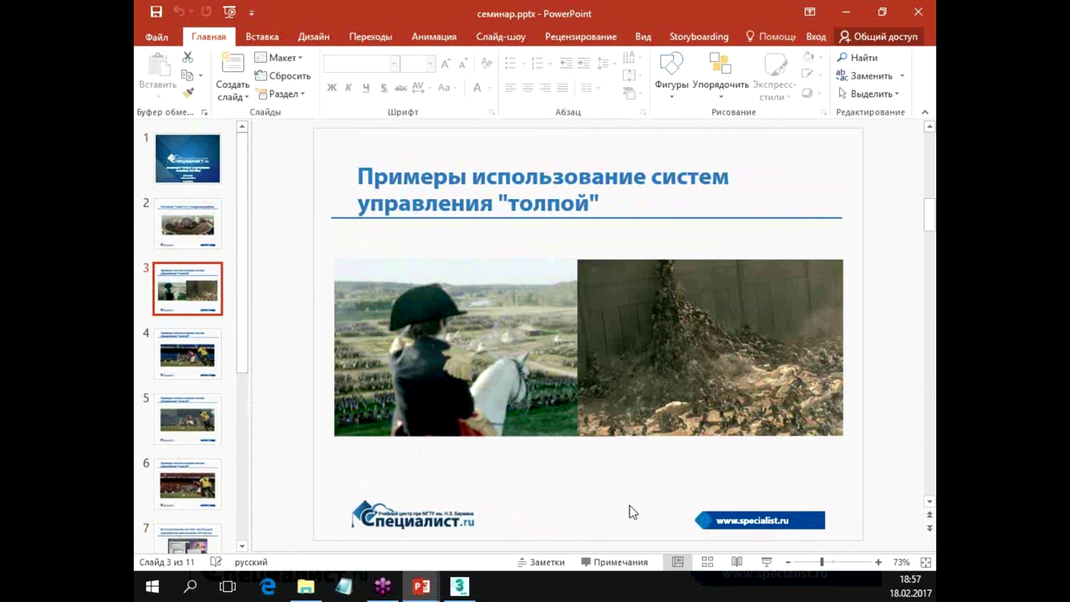
mouse_move(242, 234)
left_mouse_down()
mouse_move(277, 394)
mouse_move(269, 443)
left_mouse_up()
left_click(208, 443)
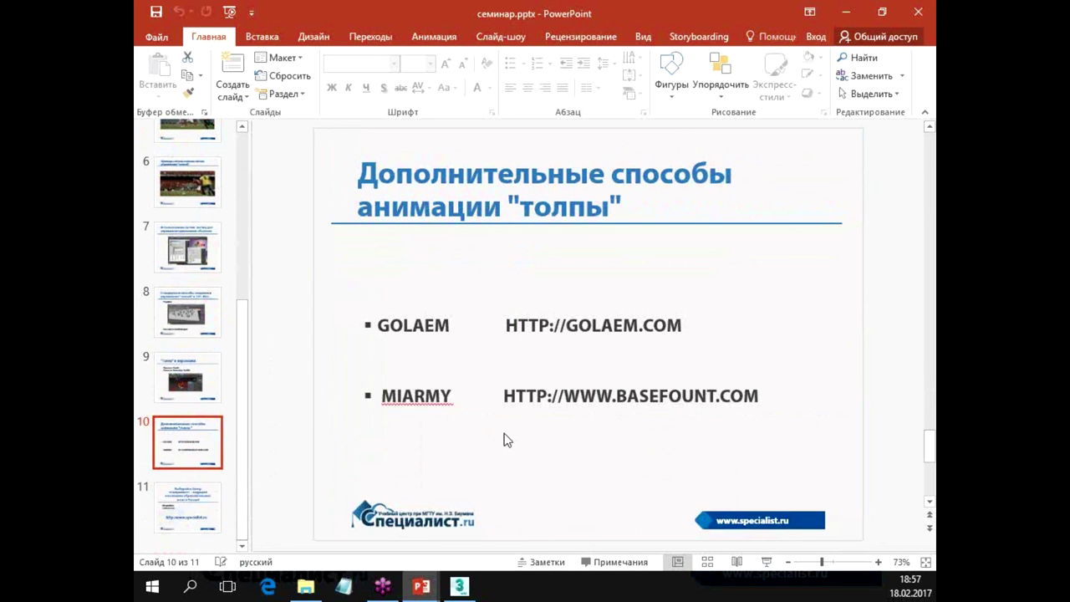
scroll(505, 439, "down", 1)
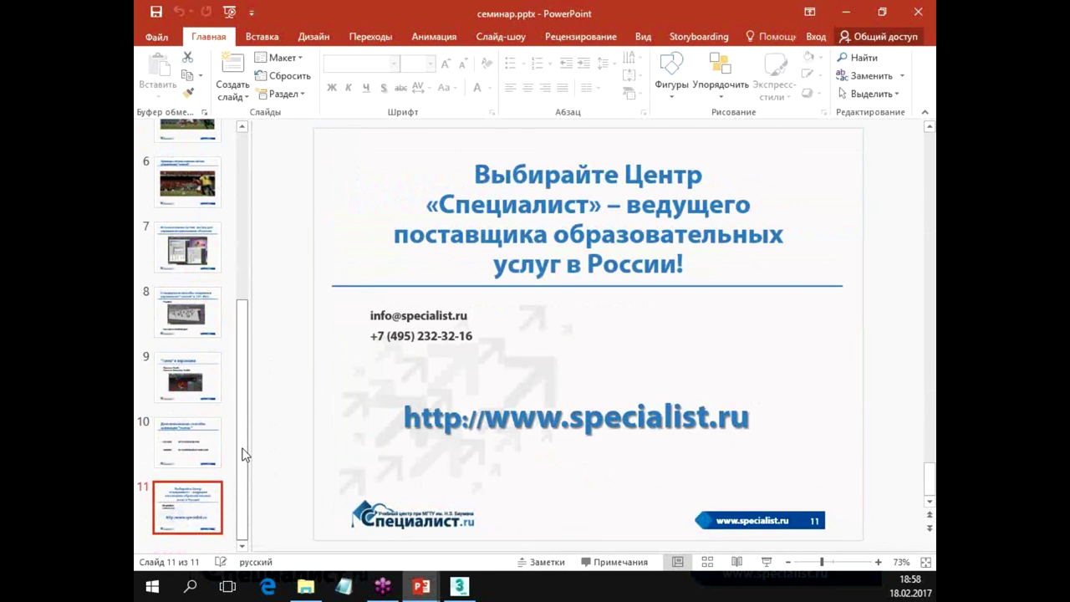
Return to slide 1, the title slide on crowd animation in Autodesk 3DS Max.
left_click_drag(243, 453, 236, 192)
left_click(187, 158)
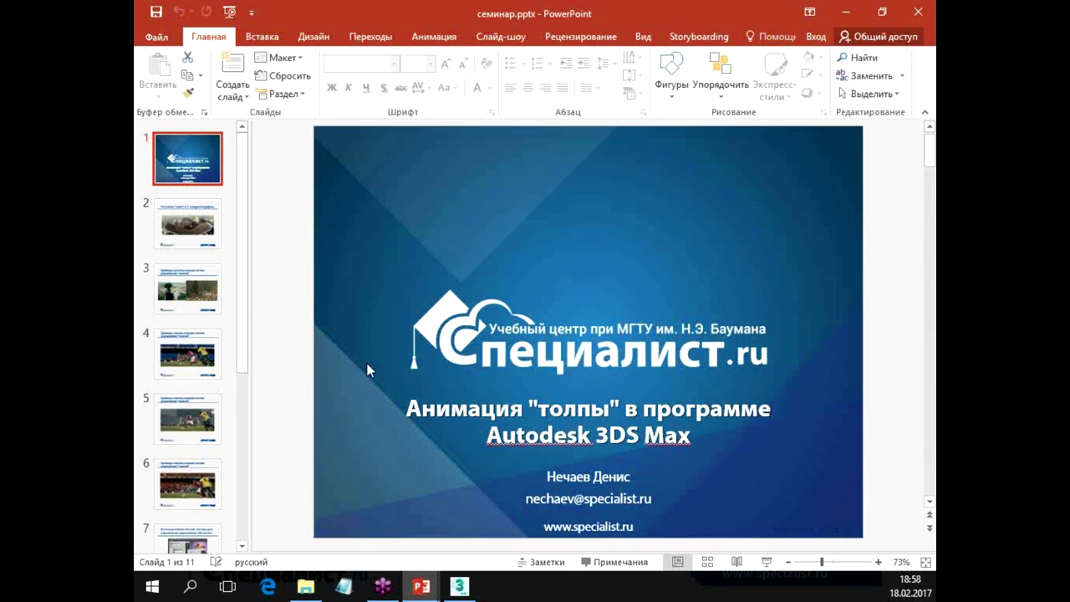